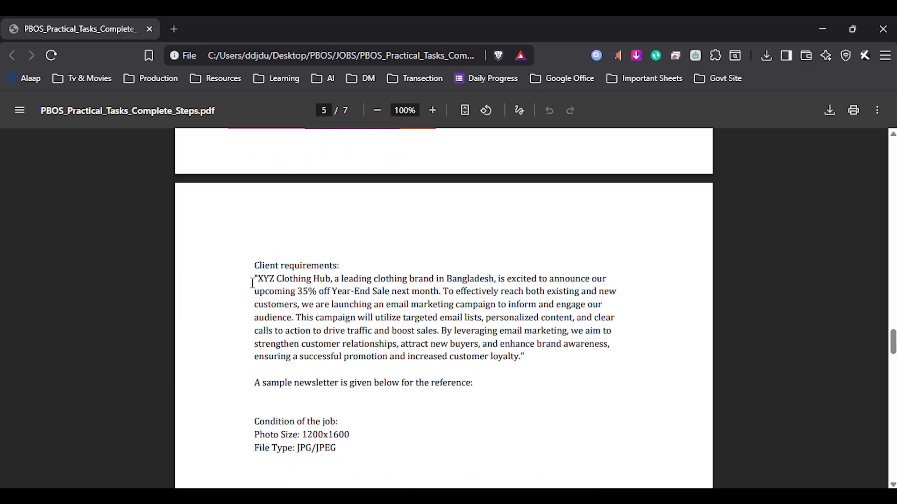
- Read the client requirements and the job conditions on page 5 of the task PDF, including the photo size and file type
{"action": "left_click_drag", "start_coordinate": [320, 279], "coordinate": [456, 288]}
{"action": "left_click_drag", "start_coordinate": [256, 281], "coordinate": [516, 358]}
{"action": "scroll", "coordinate": [420, 348], "scroll_direction": "down", "scroll_amount": 1}
{"action": "left_click_drag", "start_coordinate": [255, 321], "coordinate": [496, 332]}
{"action": "left_click", "coordinate": [497, 332]}
{"action": "scroll", "coordinate": [356, 301], "scroll_direction": "down", "scroll_amount": 1}
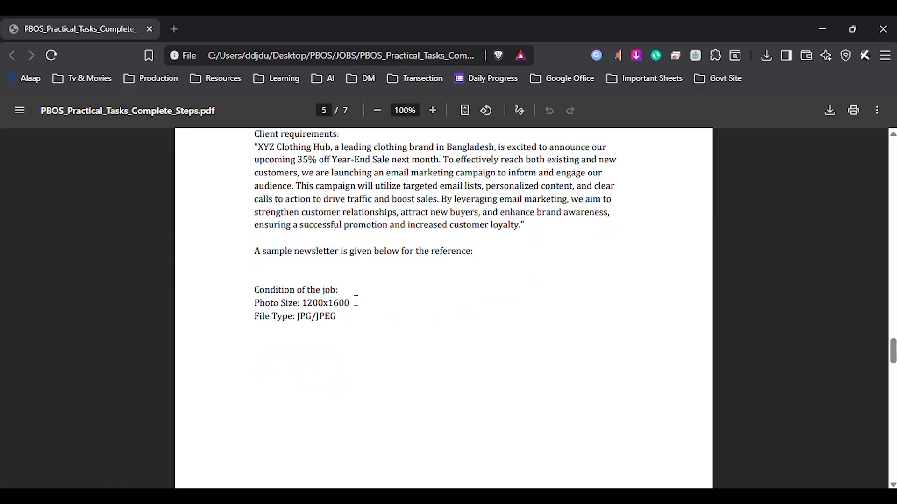
{"action": "scroll", "coordinate": [248, 300], "scroll_direction": "up", "scroll_amount": 1}
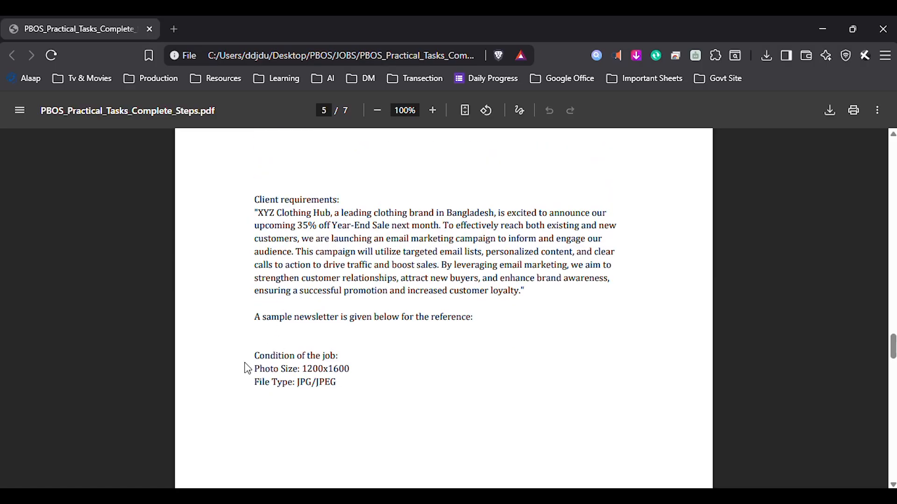
{"action": "scroll", "coordinate": [307, 332], "scroll_direction": "down", "scroll_amount": 1}
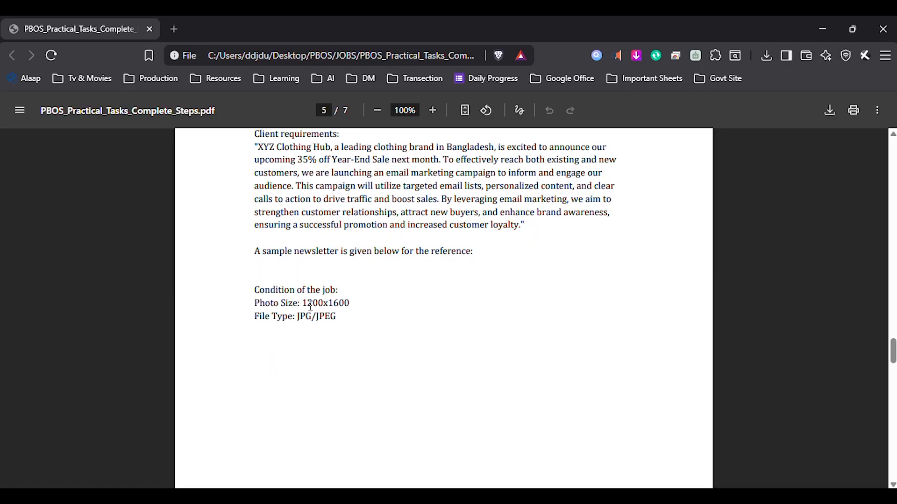
{"action": "left_click_drag", "start_coordinate": [296, 305], "coordinate": [242, 298]}
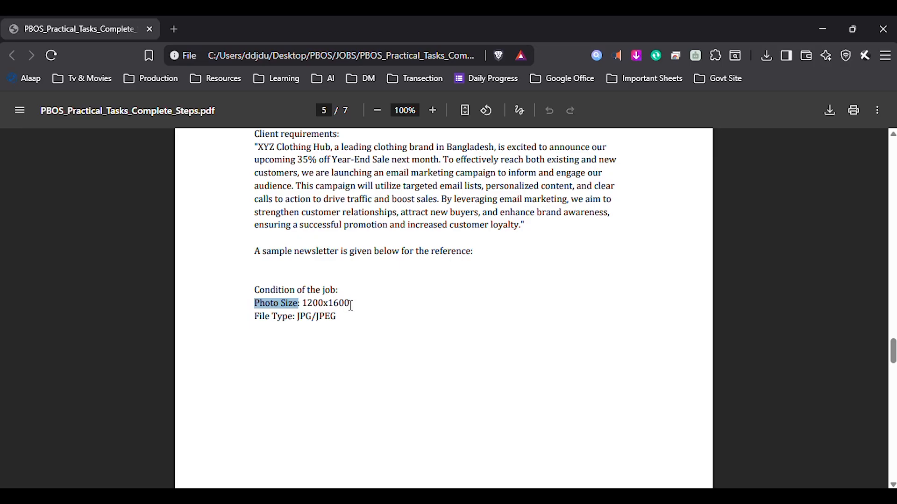
{"action": "left_click_drag", "start_coordinate": [355, 304], "coordinate": [331, 304]}
{"action": "left_click", "coordinate": [308, 306]}
{"action": "left_click", "coordinate": [330, 304]}
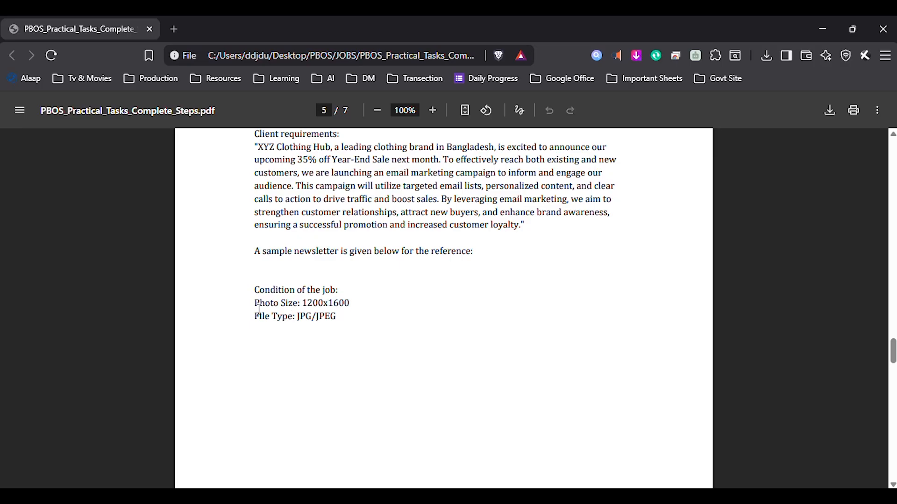
{"action": "left_click_drag", "start_coordinate": [256, 304], "coordinate": [362, 304]}
- Examine the sample newsletter below the task list on page 4 and return to the job conditions on page 5
{"action": "scroll", "coordinate": [365, 308], "scroll_direction": "up", "scroll_amount": 8}
{"action": "scroll", "coordinate": [366, 311], "scroll_direction": "up", "scroll_amount": 4}
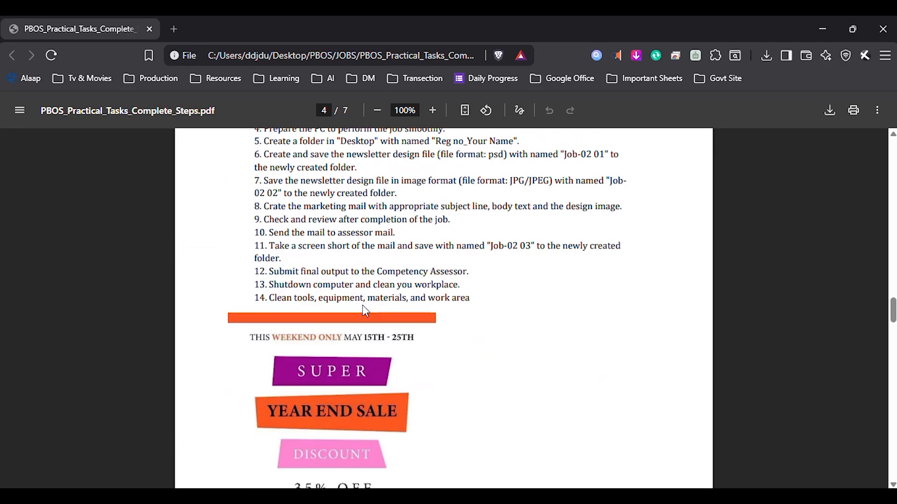
{"action": "scroll", "coordinate": [367, 280], "scroll_direction": "down", "scroll_amount": 3}
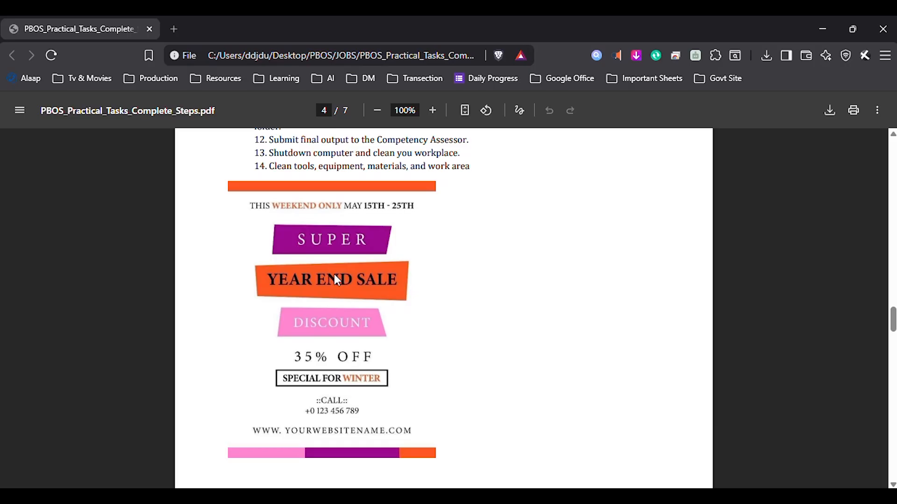
{"action": "scroll", "coordinate": [257, 219], "scroll_direction": "down", "scroll_amount": 1}
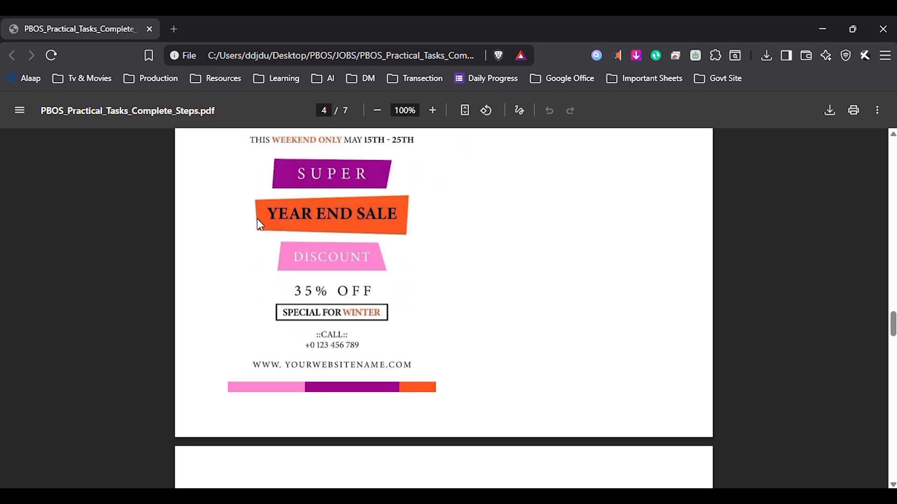
{"action": "scroll", "coordinate": [258, 220], "scroll_direction": "down", "scroll_amount": 6}
{"action": "left_click", "coordinate": [361, 304]}
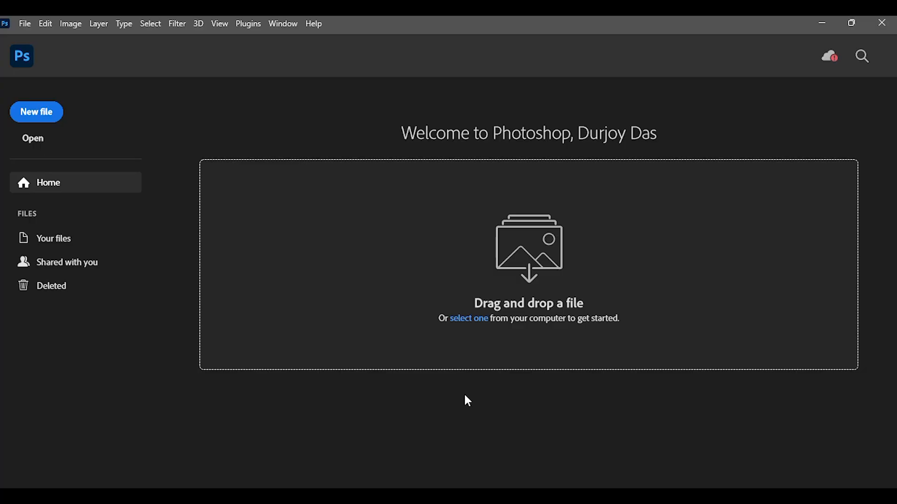
- Start a new document in Photoshop and use the Print presets as the starting point
{"action": "left_click", "coordinate": [37, 113]}
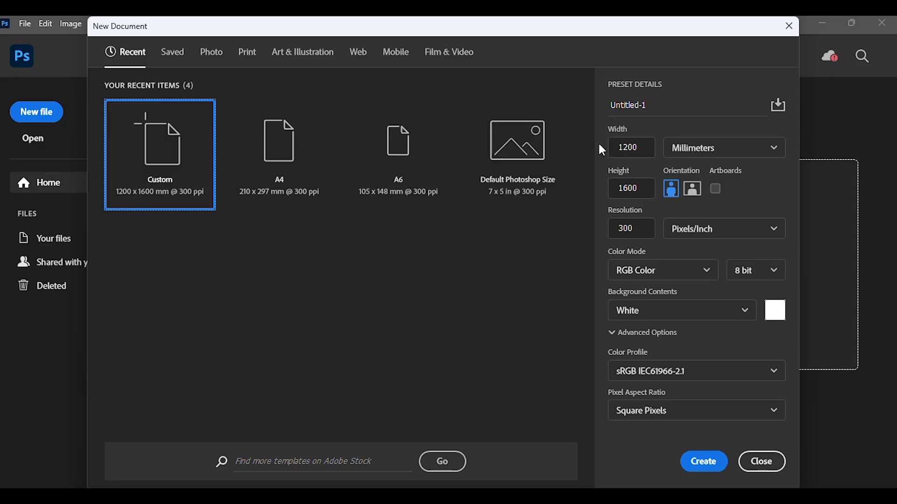
{"action": "left_click", "coordinate": [632, 153]}
{"action": "left_click_drag", "start_coordinate": [653, 149], "coordinate": [612, 146]}
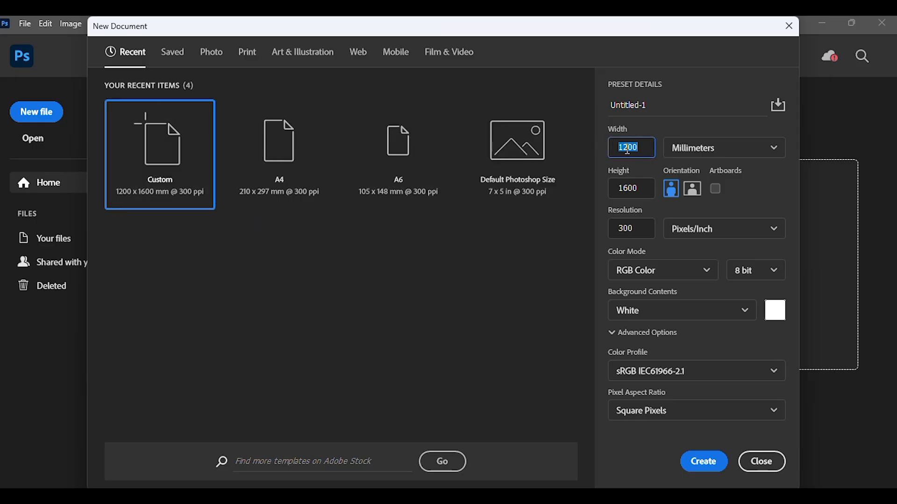
{"action": "left_click", "coordinate": [247, 53]}
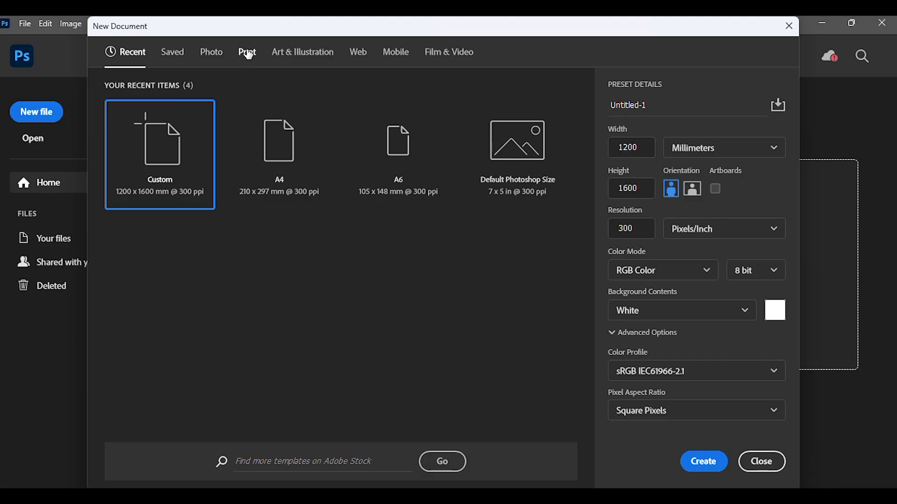
{"action": "left_click", "coordinate": [248, 53]}
{"action": "left_click_drag", "start_coordinate": [641, 148], "coordinate": [611, 149]}
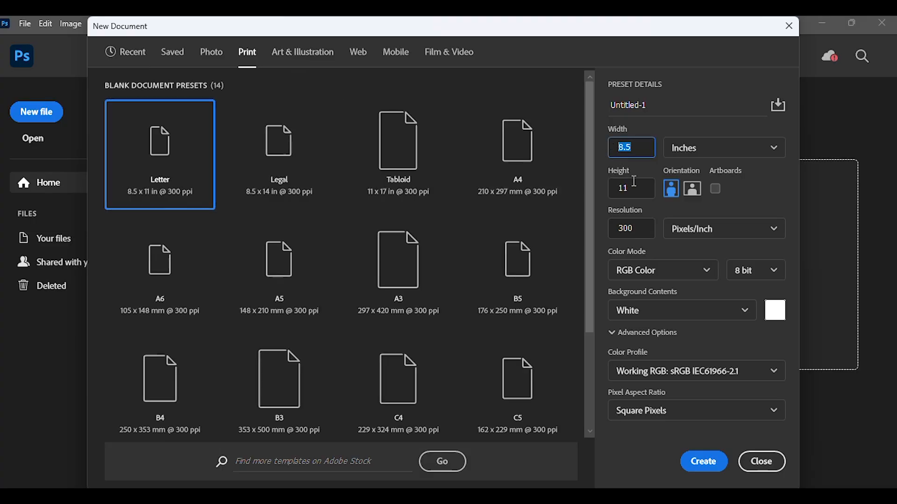
{"action": "left_click_drag", "start_coordinate": [638, 196], "coordinate": [619, 194]}
{"action": "left_click_drag", "start_coordinate": [641, 150], "coordinate": [617, 148]}
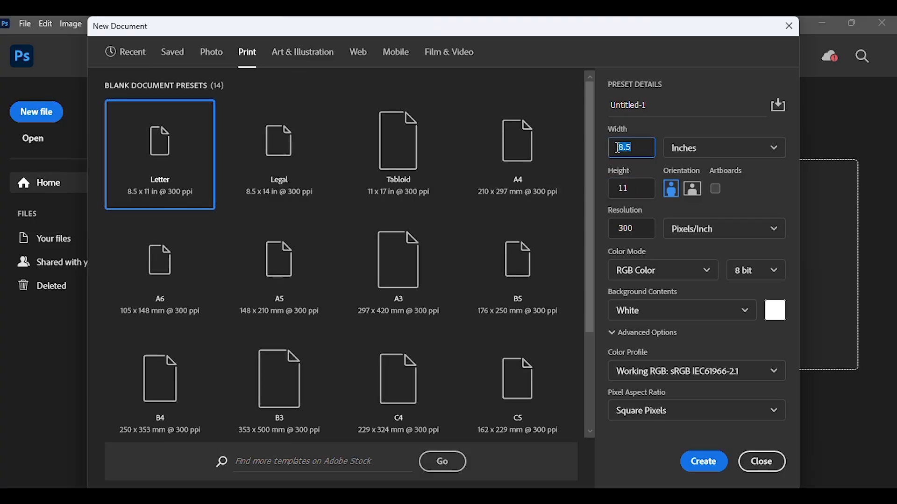
- Set the new document's units to millimetres and its width to 1200
{"action": "left_click", "coordinate": [723, 150]}
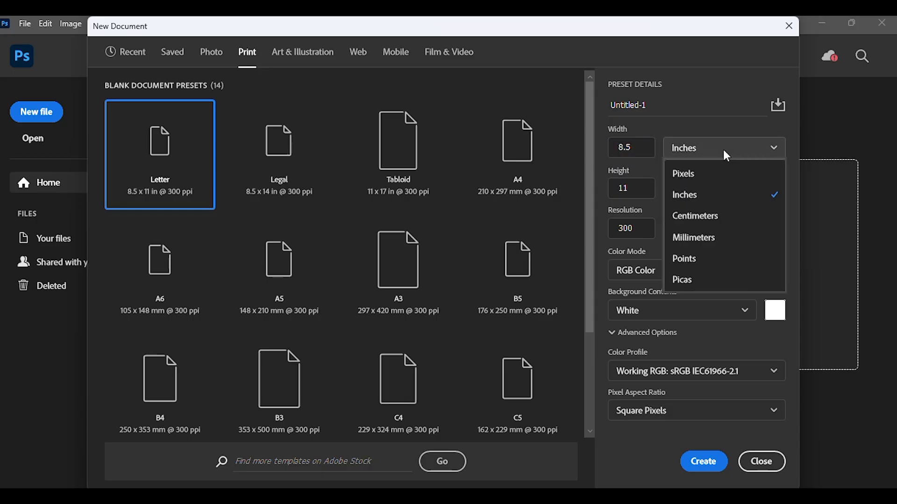
{"action": "left_click", "coordinate": [697, 246]}
{"action": "double_click", "coordinate": [629, 147]}
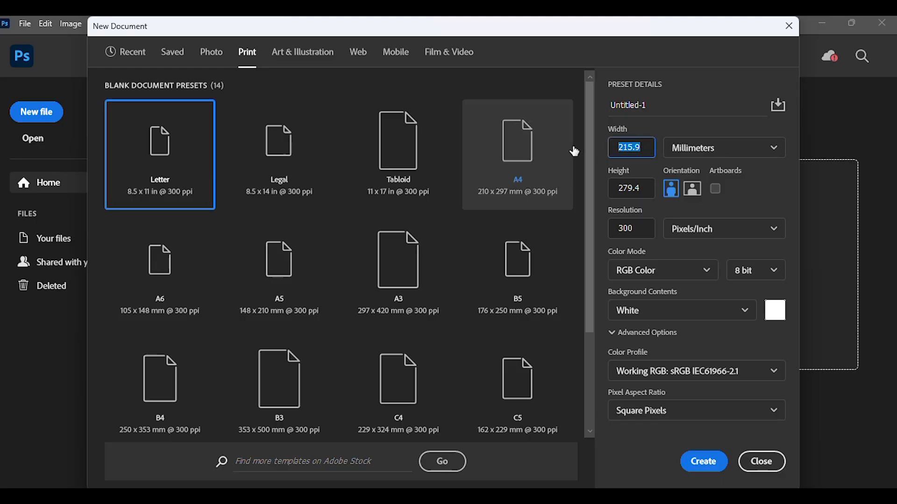
{"action": "type", "text": "1200"}
- Set the document height to 1600 mm, following the photo size in the task PDF, and create the document
{"action": "key", "text": "alt+Tab"}
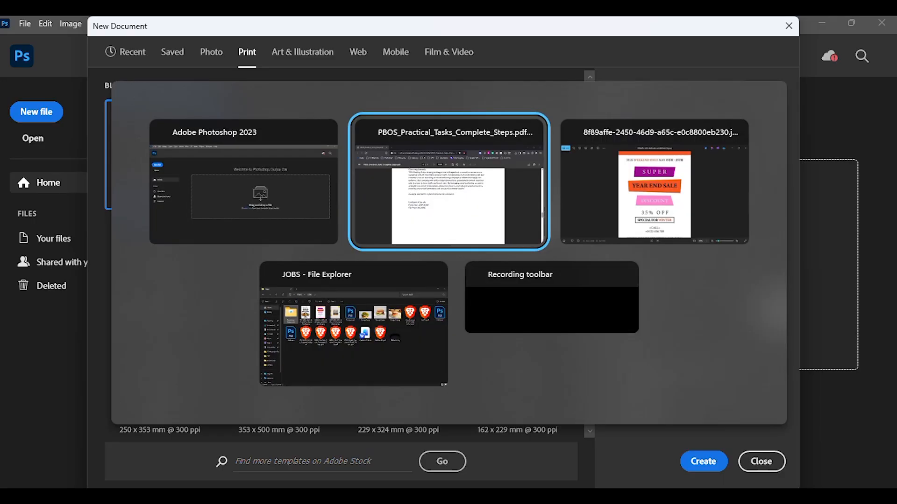
{"action": "left_click_drag", "start_coordinate": [320, 303], "coordinate": [303, 301]}
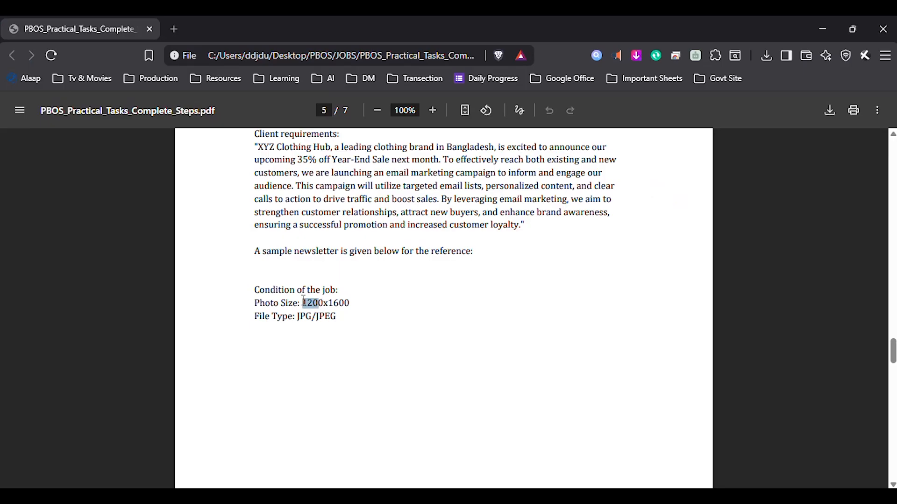
{"action": "left_click_drag", "start_coordinate": [357, 299], "coordinate": [329, 303]}
{"action": "left_click", "coordinate": [358, 303]}
{"action": "key", "text": "alt+Tab"}
{"action": "left_click", "coordinate": [616, 189]}
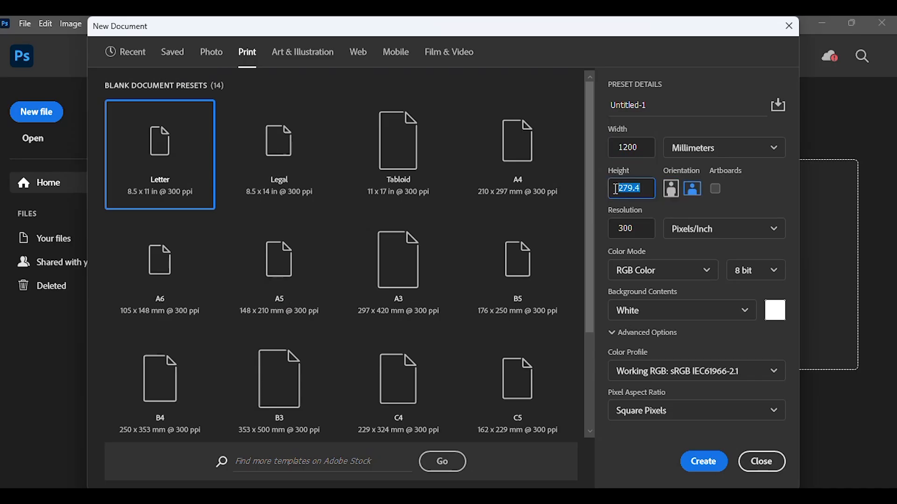
{"action": "type", "text": "1600"}
{"action": "left_click", "coordinate": [778, 188]}
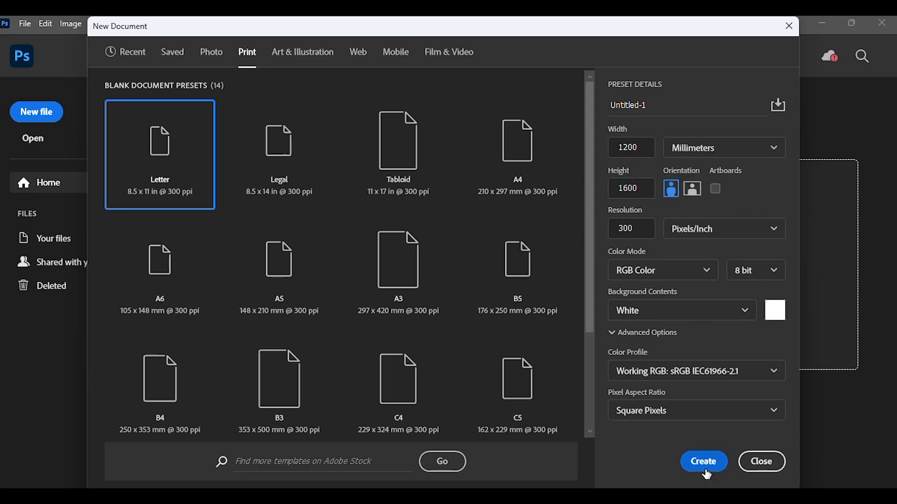
{"action": "left_click", "coordinate": [704, 468]}
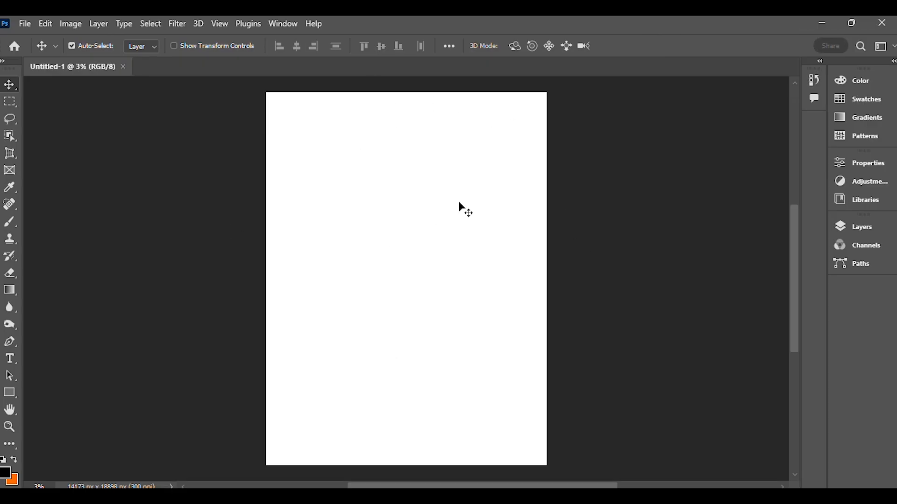
- Compare the task PDF with the reference newsletter image to examine the sample's layout, and return to the blank Photoshop document
{"action": "key", "text": "alt+Tab"}
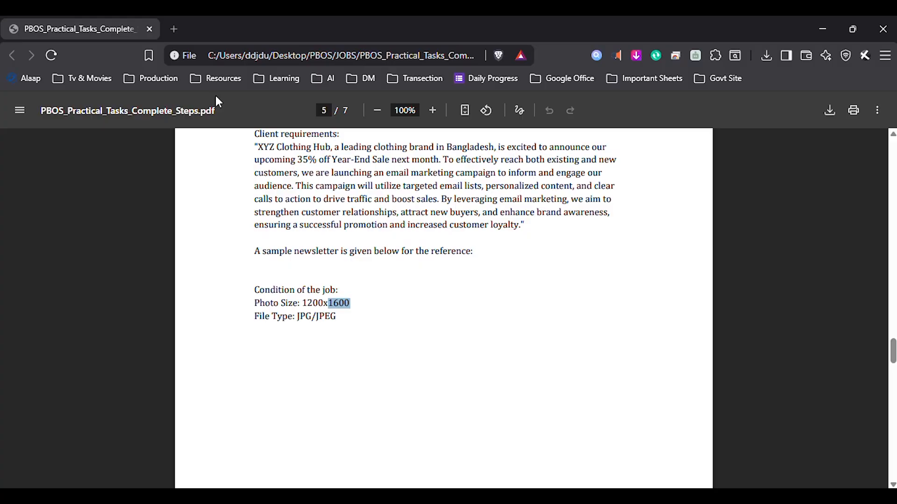
{"action": "key", "text": "alt+Tab"}
{"action": "key", "text": "Tab"}
{"action": "scroll", "coordinate": [510, 224], "scroll_direction": "down", "scroll_amount": 1}
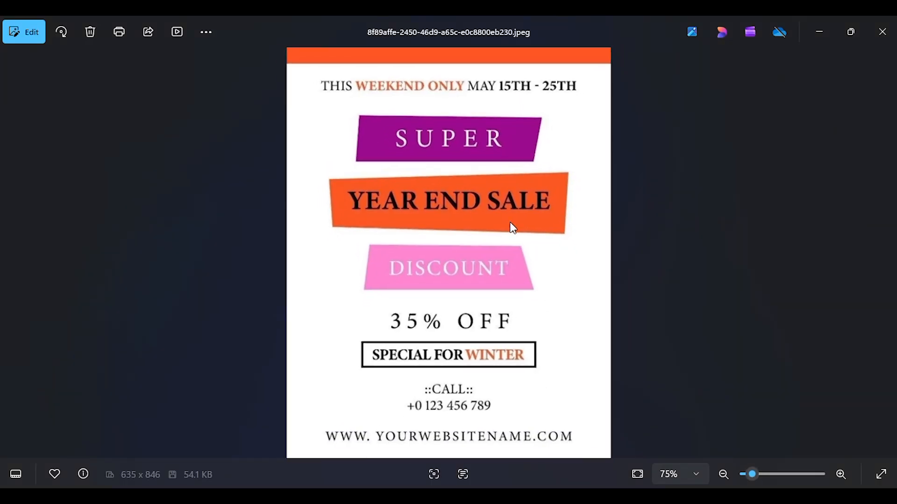
{"action": "key", "text": "alt+Tab"}
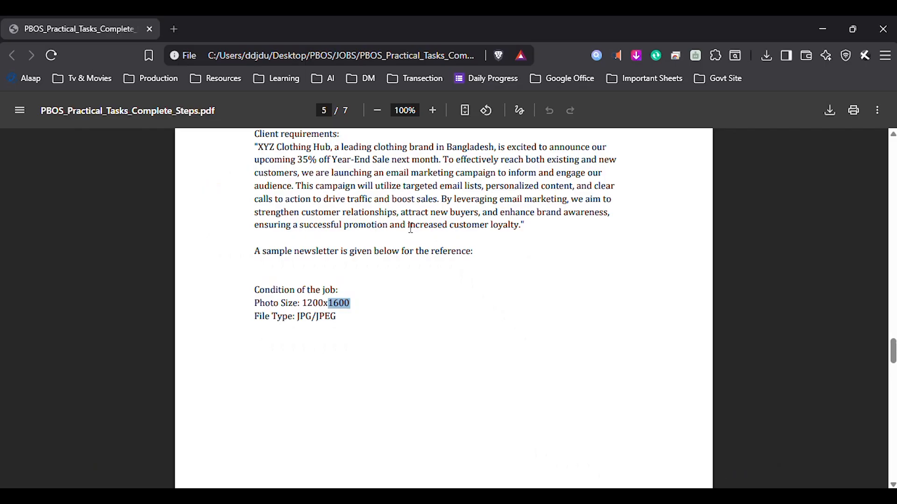
{"action": "key", "text": "alt+Tab"}
{"action": "key", "text": "Tab"}
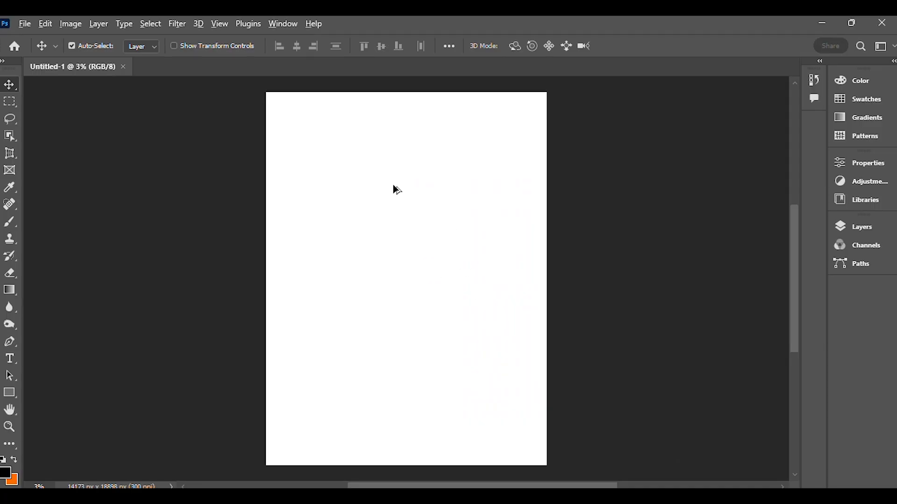
{"action": "key", "text": "alt+Tab"}
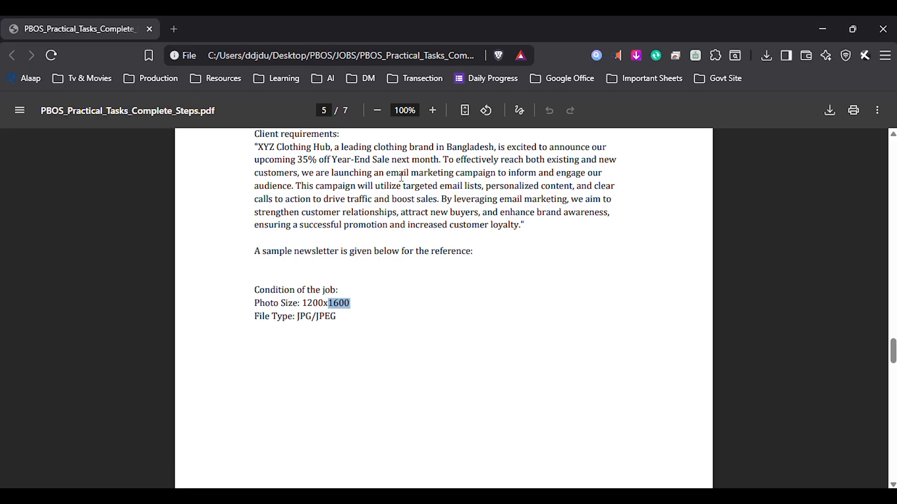
{"action": "scroll", "coordinate": [327, 244], "scroll_direction": "up", "scroll_amount": 8}
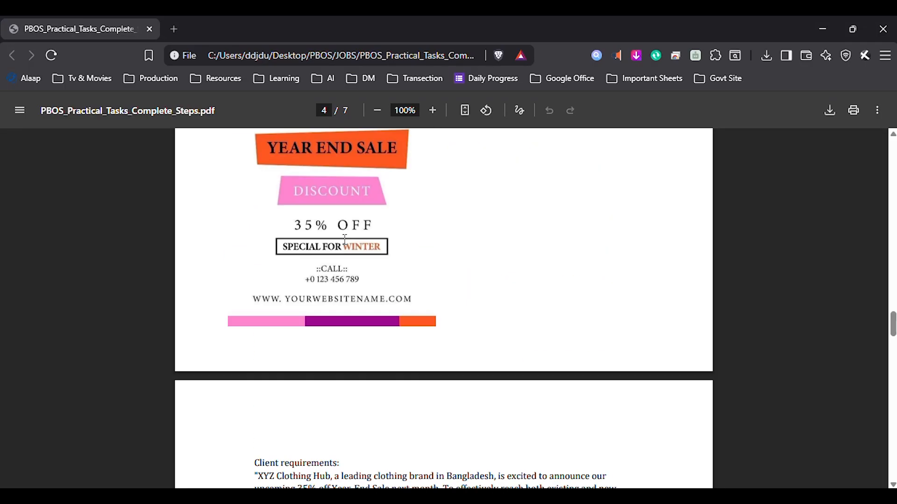
{"action": "scroll", "coordinate": [344, 236], "scroll_direction": "down", "scroll_amount": 1}
{"action": "key", "text": "alt+Tab"}
{"action": "left_click", "coordinate": [563, 211]}
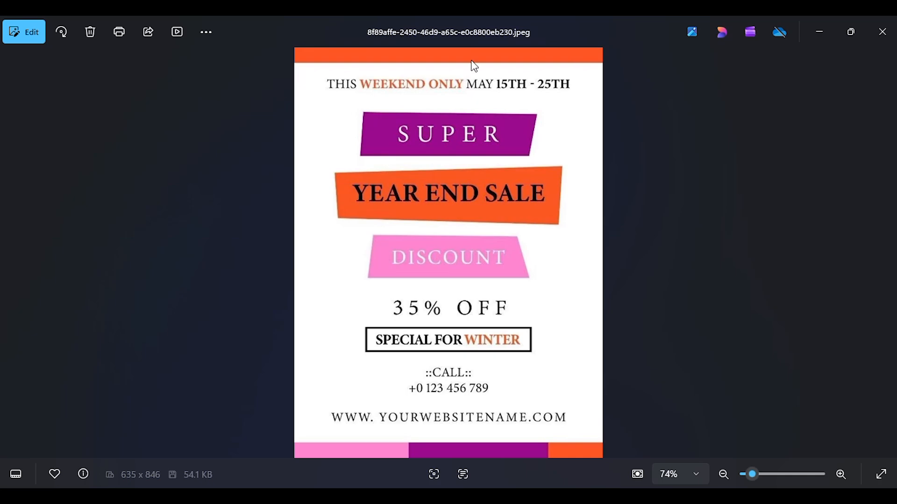
{"action": "key", "text": "alt+Tab"}
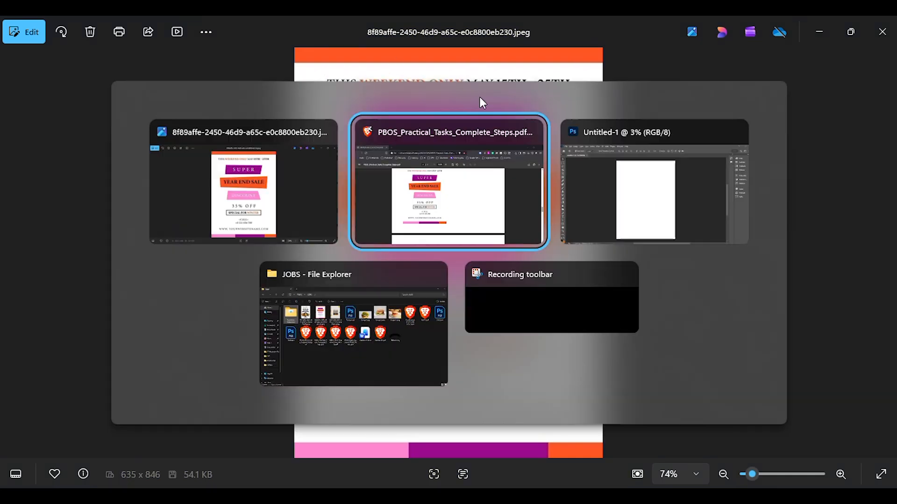
{"action": "key", "text": "alt+Tab"}
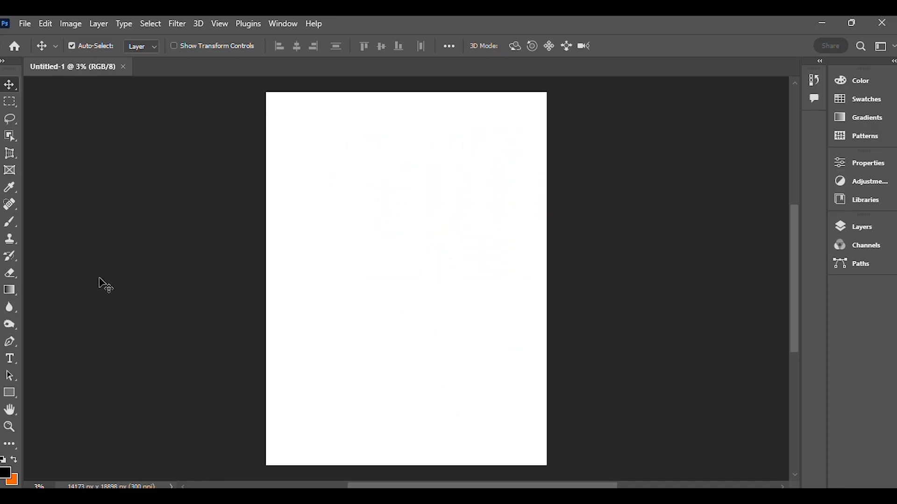
{"action": "left_click", "coordinate": [11, 395]}
{"action": "left_click", "coordinate": [4, 63]}
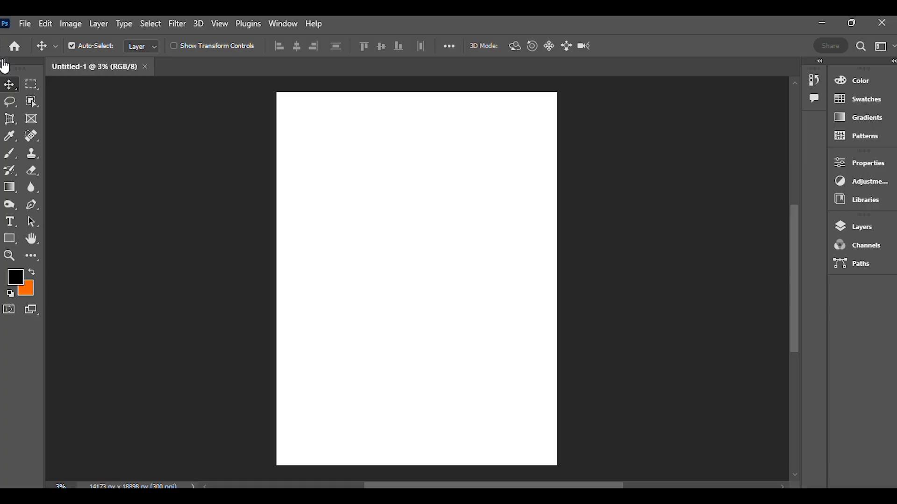
{"action": "left_click", "coordinate": [5, 63]}
{"action": "left_click", "coordinate": [11, 442]}
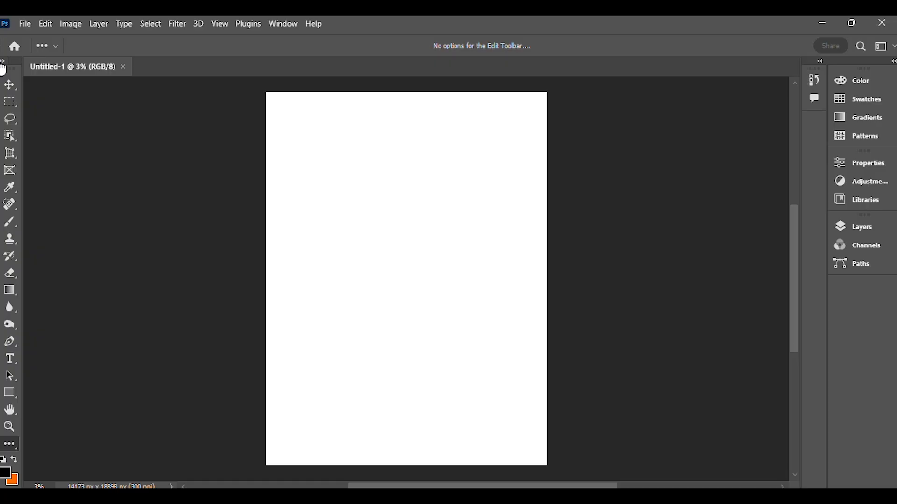
- Reset the Essentials workspace to its default layout
{"action": "left_click", "coordinate": [279, 27]}
{"action": "mouse_move", "coordinate": [354, 52]}
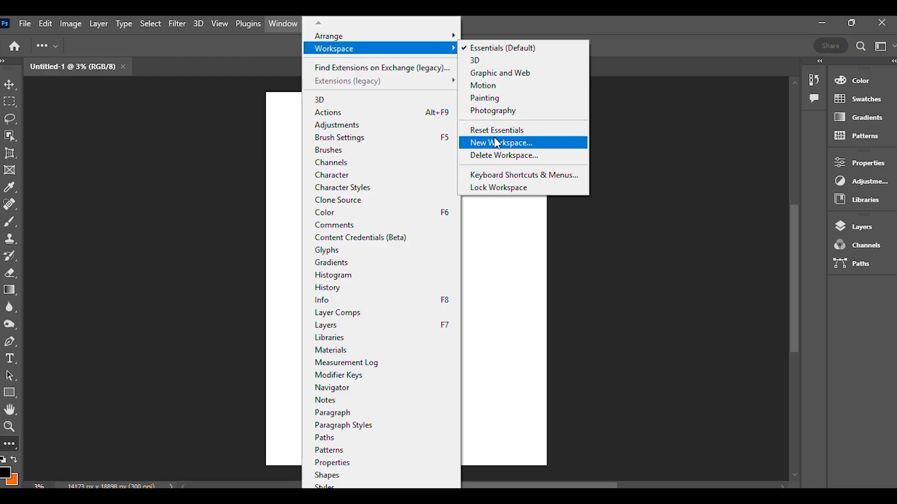
{"action": "left_click", "coordinate": [528, 130]}
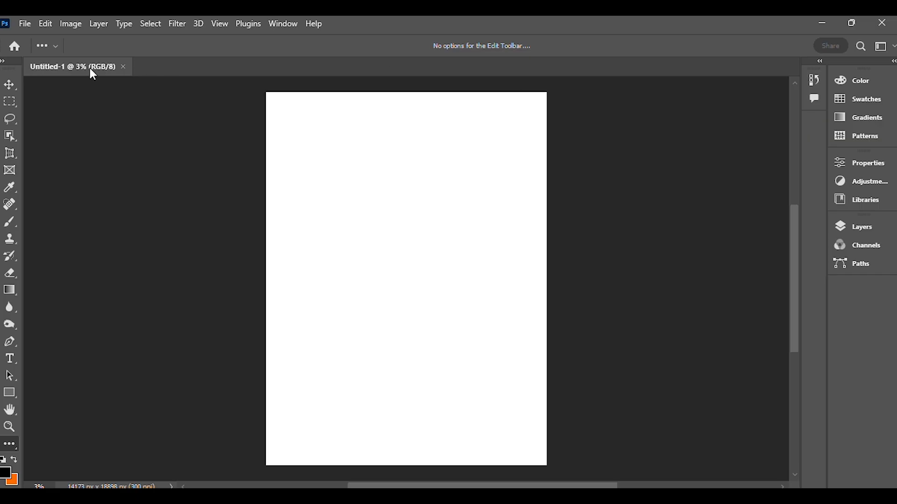
- Activate the Rectangle tool from the shape tools
{"action": "left_click", "coordinate": [9, 392]}
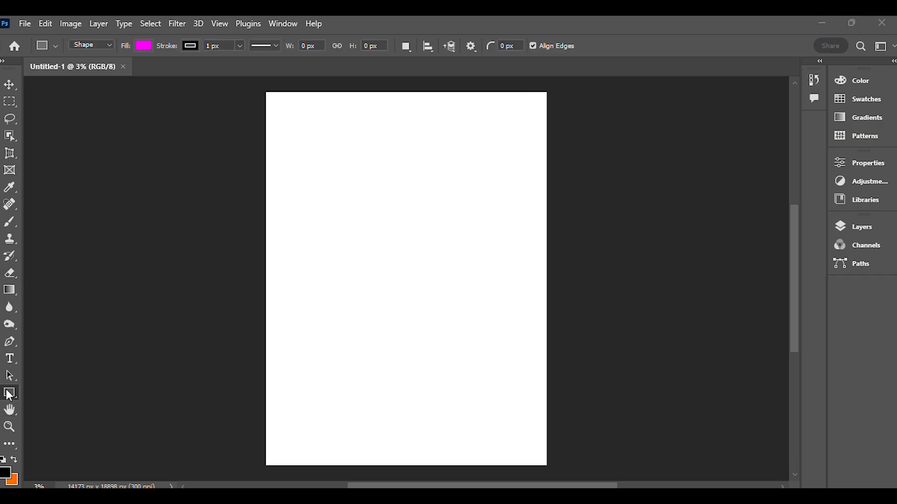
{"action": "right_click", "coordinate": [10, 394]}
{"action": "left_click", "coordinate": [37, 393]}
{"action": "key", "text": "shift+u"}
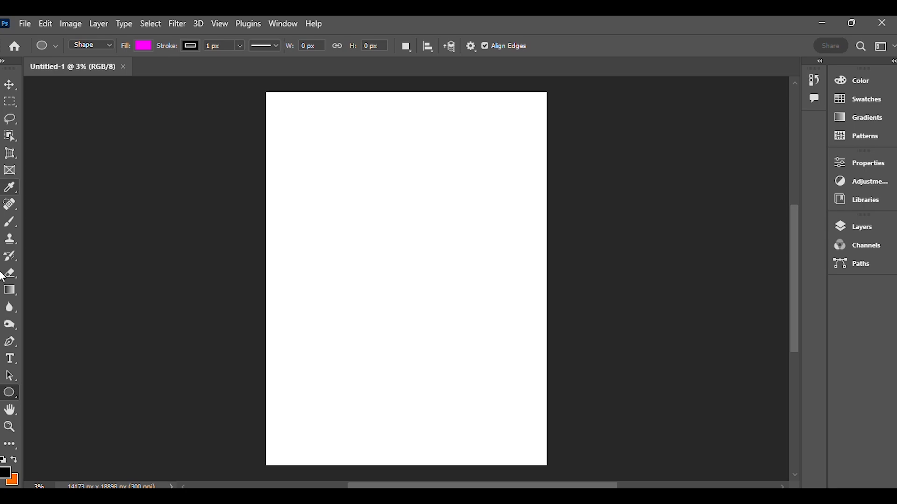
{"action": "right_click", "coordinate": [16, 396]}
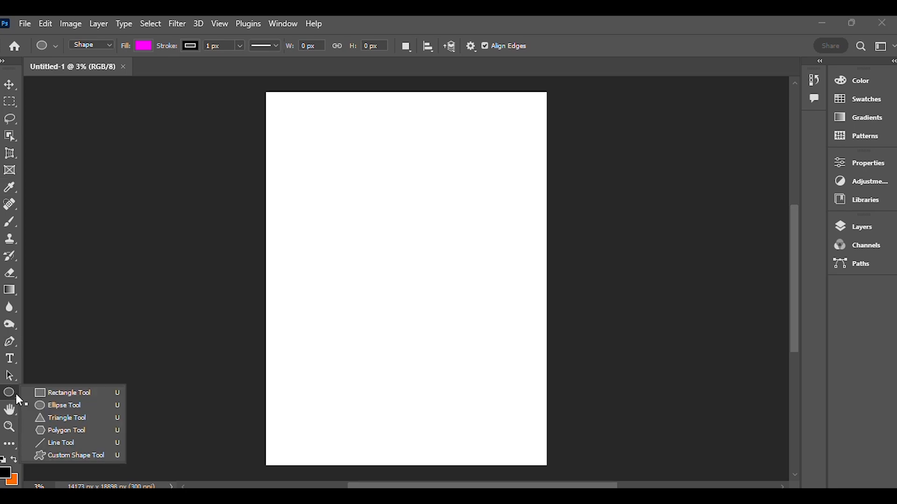
{"action": "left_click", "coordinate": [49, 392]}
{"action": "right_click", "coordinate": [14, 395]}
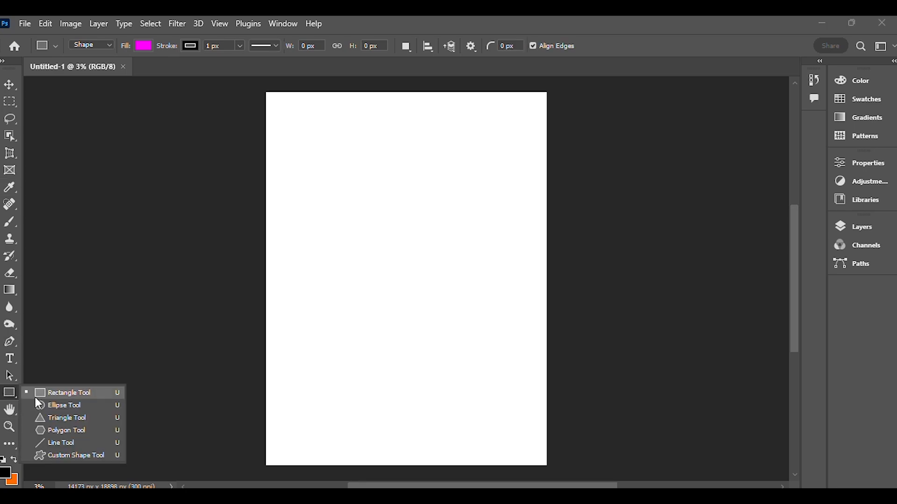
{"action": "left_click", "coordinate": [36, 394]}
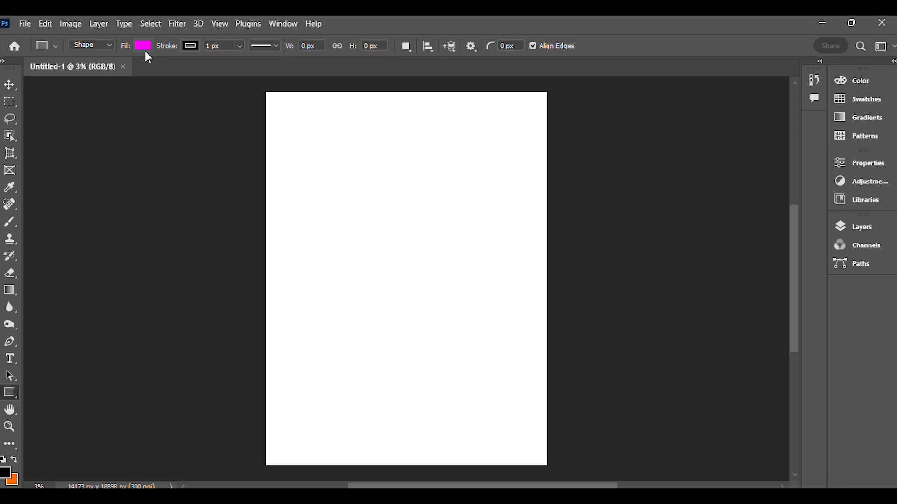
- Review the Job 02 procedure in the task PDF and the bar along the reference newsletter's upper edge, and return to Photoshop
{"action": "key", "text": "alt+Tab"}
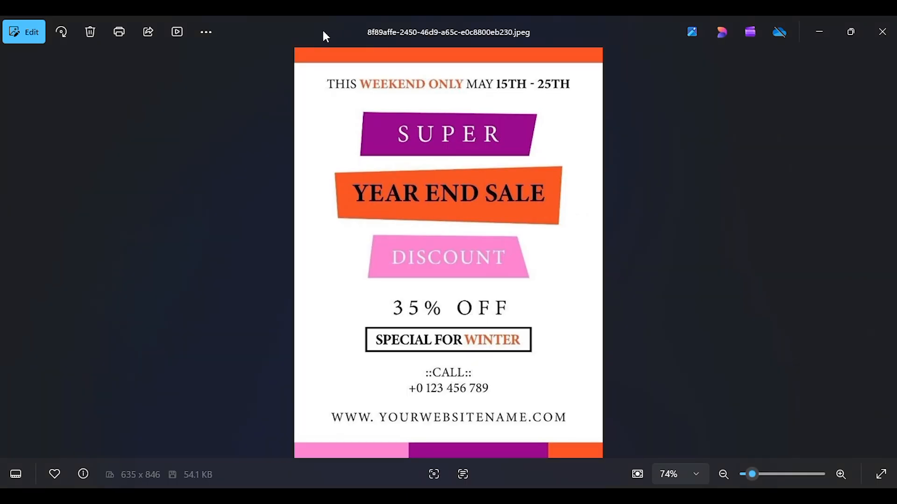
{"action": "key", "text": "alt+Tab"}
{"action": "key", "text": "alt+Tab"}
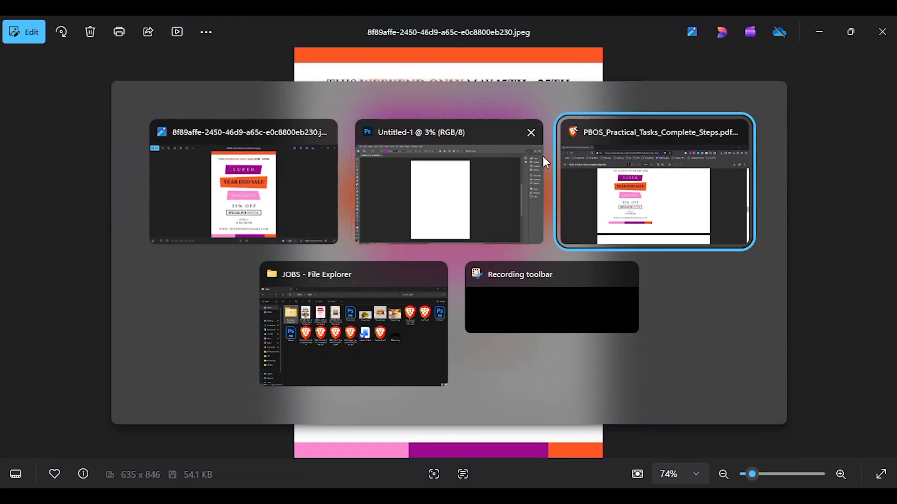
{"action": "scroll", "coordinate": [358, 243], "scroll_direction": "up", "scroll_amount": 6}
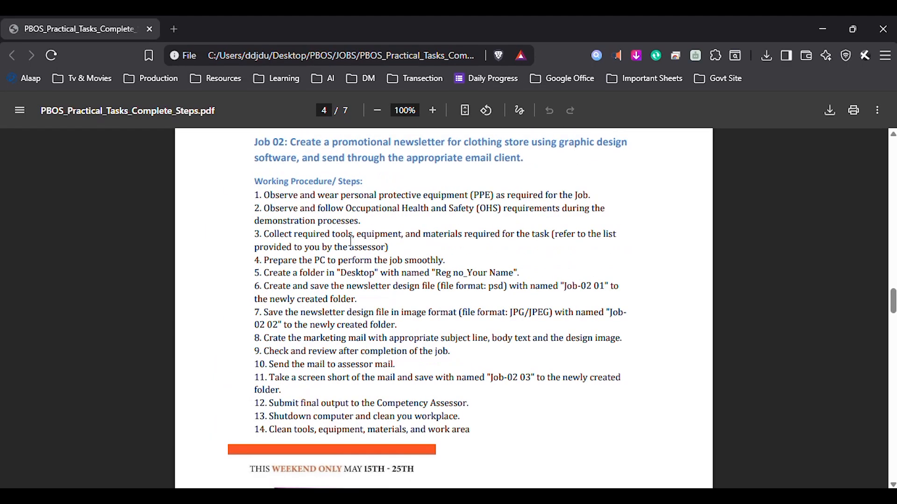
{"action": "left_click_drag", "start_coordinate": [353, 286], "coordinate": [481, 287]}
{"action": "left_click", "coordinate": [480, 308]}
{"action": "key", "text": "alt+Tab"}
{"action": "left_click", "coordinate": [387, 186]}
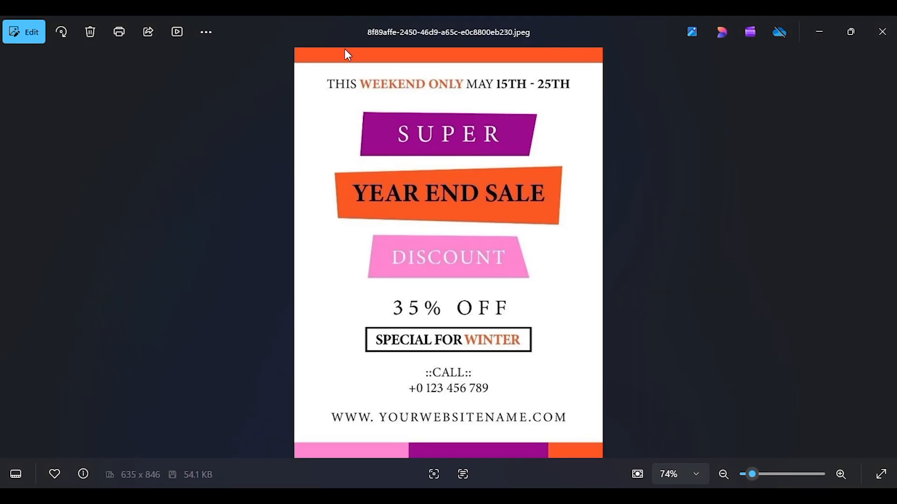
{"action": "scroll", "coordinate": [368, 112], "scroll_direction": "up", "scroll_amount": 1}
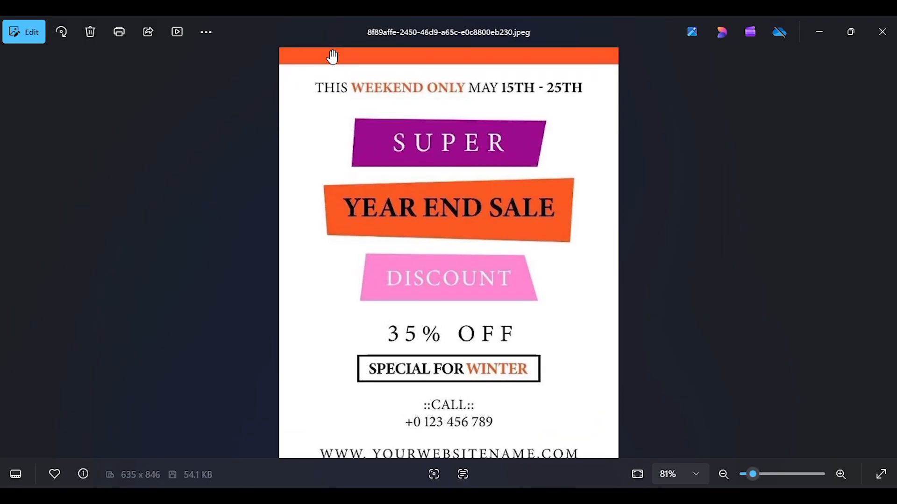
{"action": "key", "text": "alt+Tab"}
{"action": "key", "text": "Tab"}
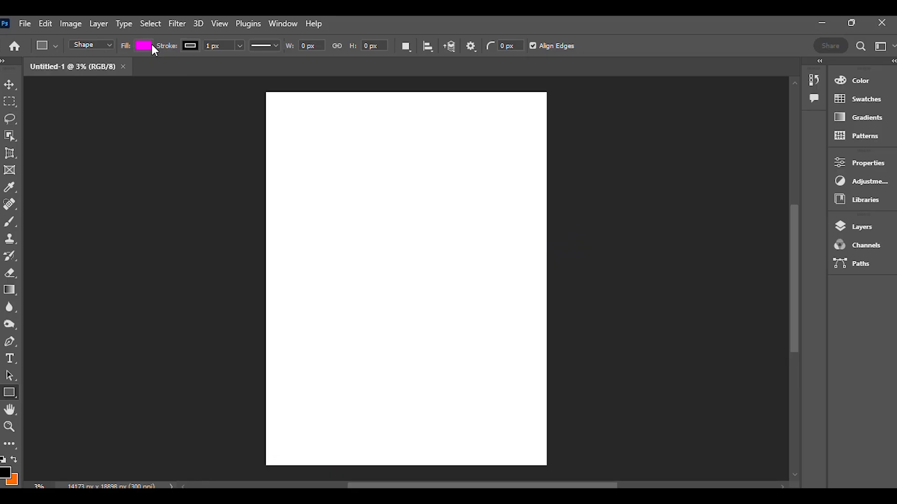
- Open the Color Picker for the shape fill and shift the colour to orange ff9600
{"action": "left_click", "coordinate": [144, 46]}
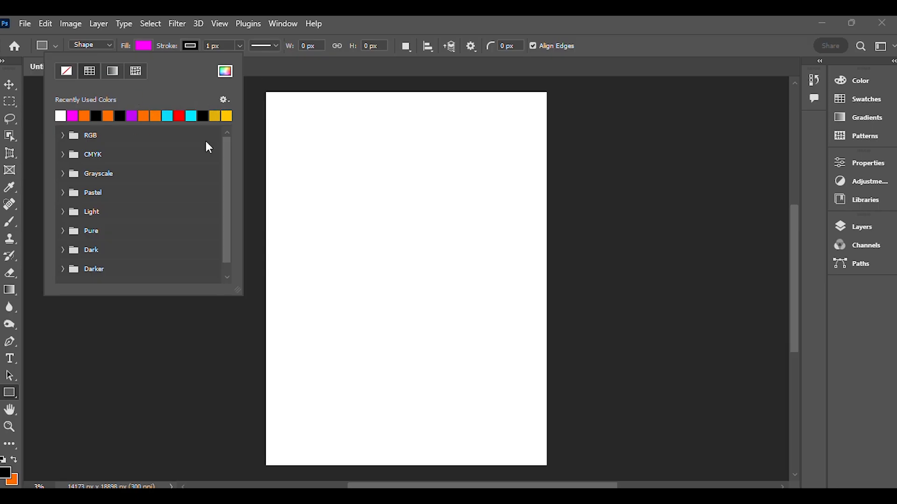
{"action": "left_click", "coordinate": [225, 74]}
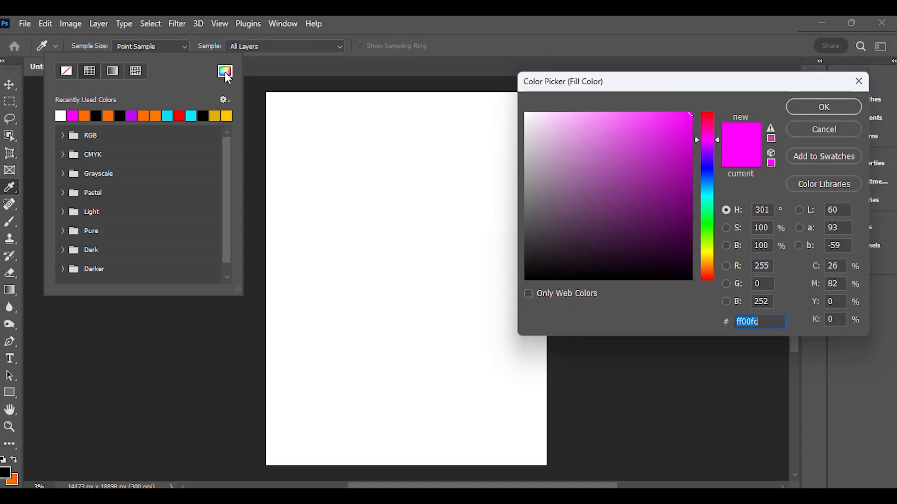
{"action": "left_click_drag", "start_coordinate": [615, 80], "coordinate": [604, 68]}
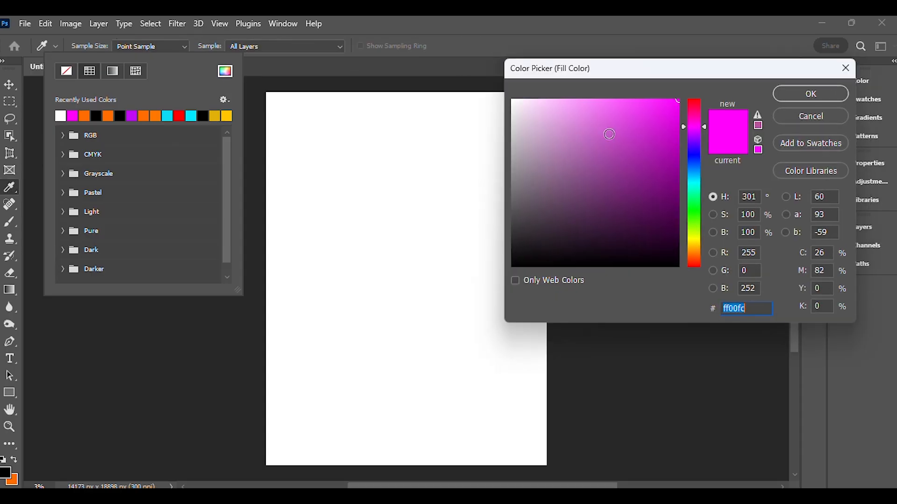
{"action": "left_click_drag", "start_coordinate": [692, 127], "coordinate": [701, 256]}
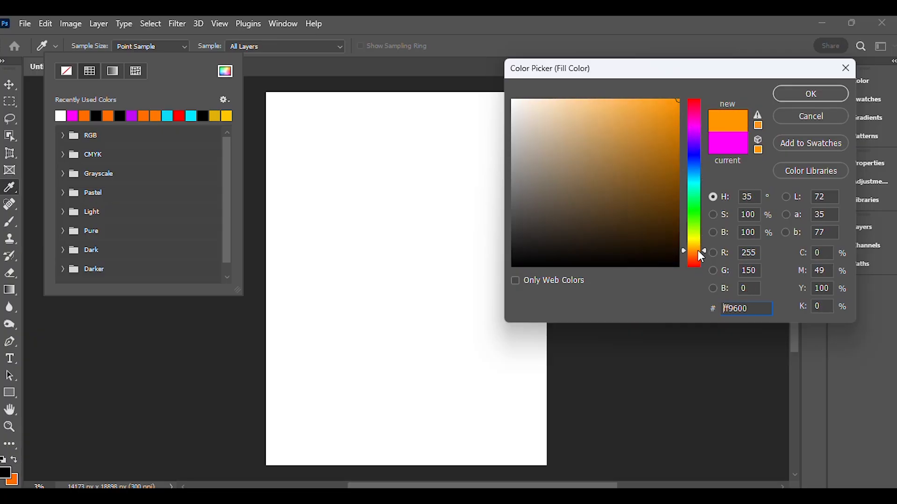
- Compare the fill colour with the reference newsletter's orange, refine it to f78307 and apply it
{"action": "key", "text": "alt+Tab"}
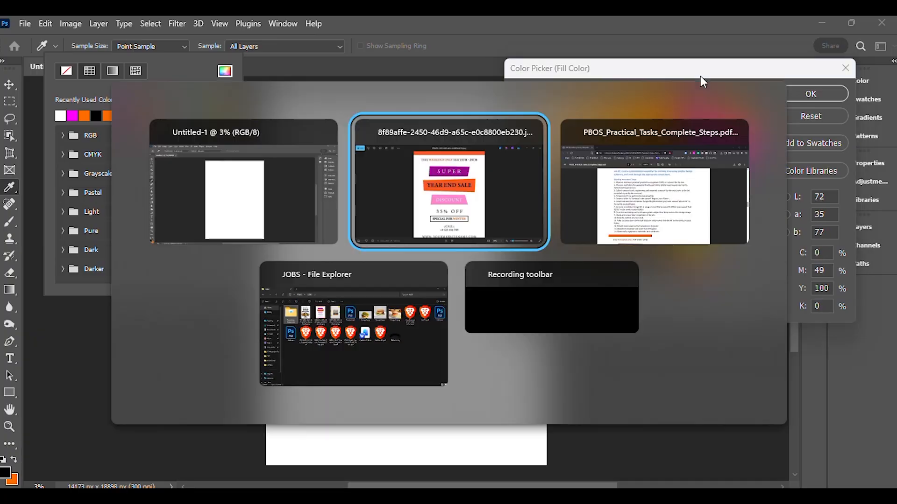
{"action": "left_click", "coordinate": [485, 210]}
{"action": "key", "text": "alt+Tab"}
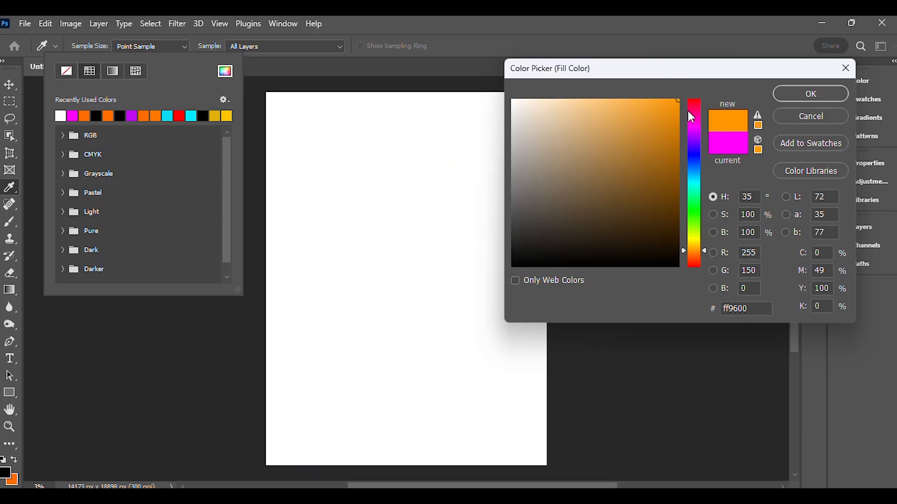
{"action": "left_click", "coordinate": [693, 253]}
{"action": "left_click_drag", "start_coordinate": [693, 253], "coordinate": [693, 252]}
{"action": "key", "text": "alt+Tab"}
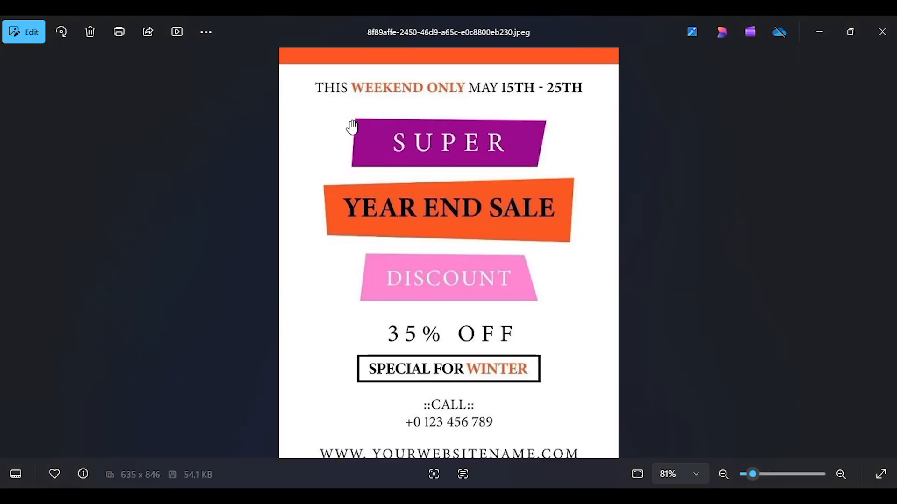
{"action": "key", "text": "alt+Tab"}
{"action": "left_click_drag", "start_coordinate": [676, 101], "coordinate": [674, 106]}
{"action": "left_click_drag", "start_coordinate": [674, 106], "coordinate": [675, 104]}
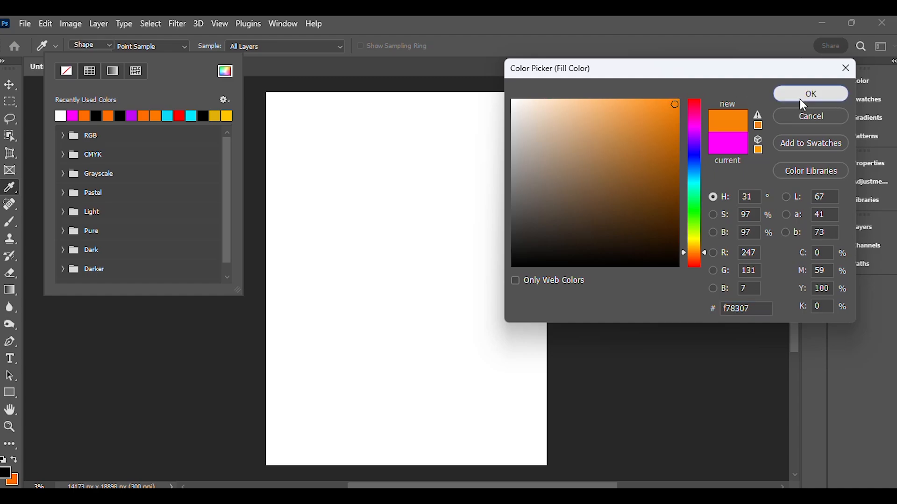
{"action": "left_click", "coordinate": [799, 99]}
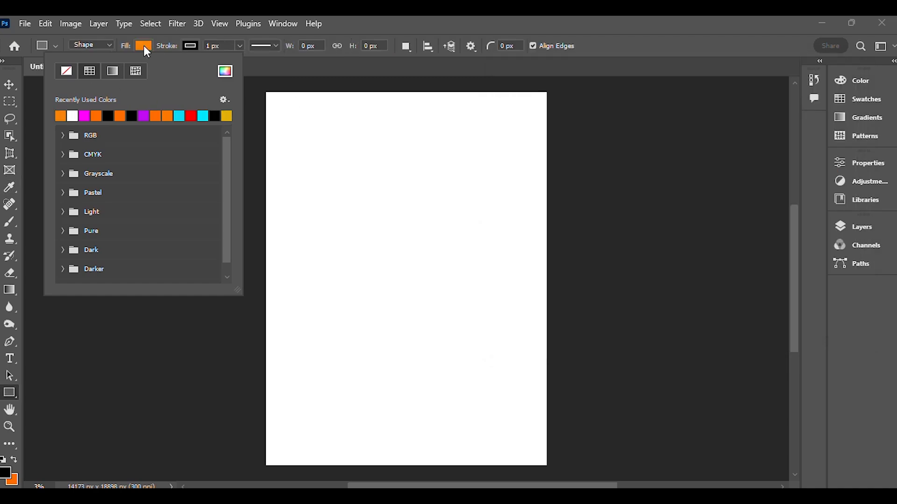
{"action": "left_click", "coordinate": [690, 22]}
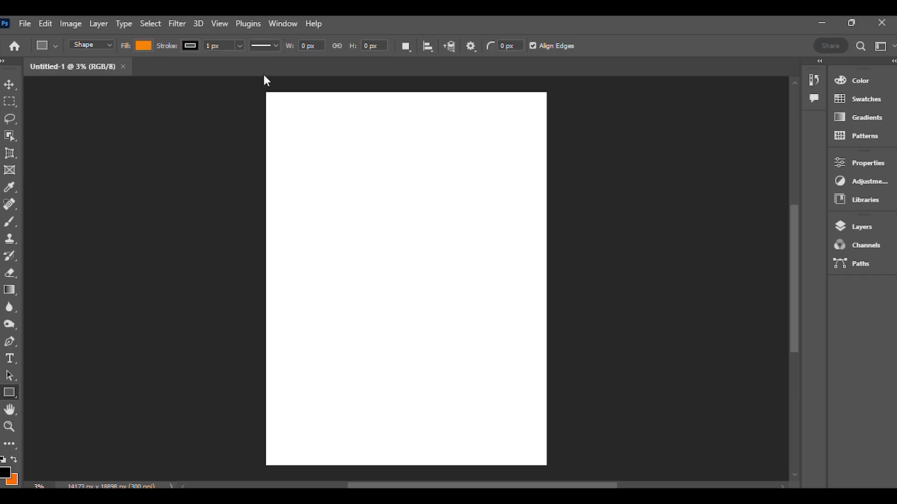
- Set the shape's stroke width to 0 px and draw an orange rectangle about 15139 x 1034 px across the page's upper edge
{"action": "key", "text": "alt+Tab"}
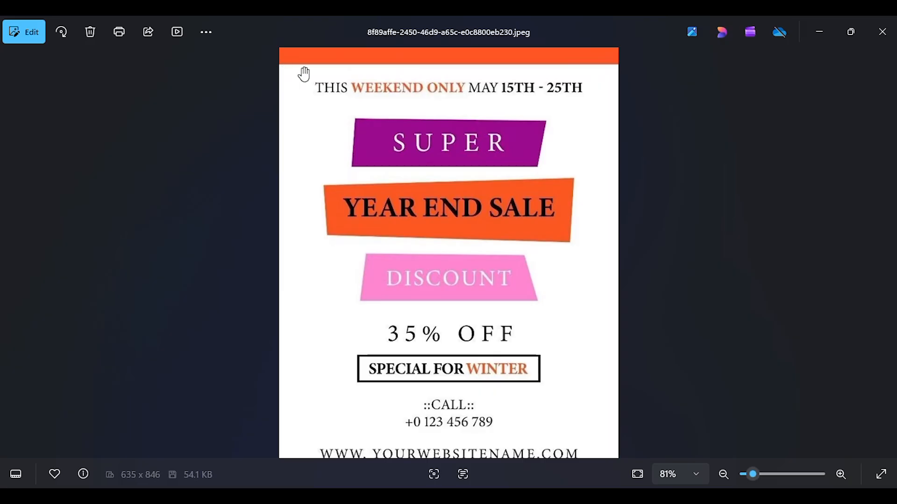
{"action": "scroll", "coordinate": [304, 72], "scroll_direction": "up", "scroll_amount": 3}
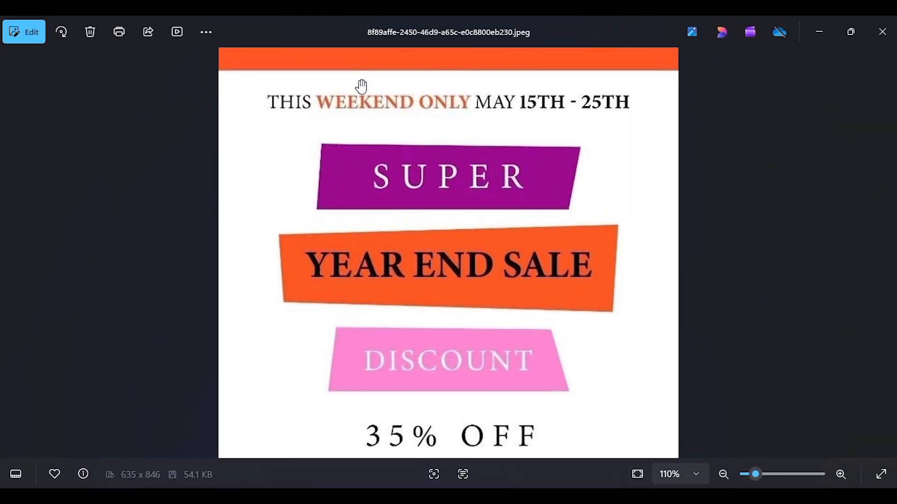
{"action": "key", "text": "alt+Tab"}
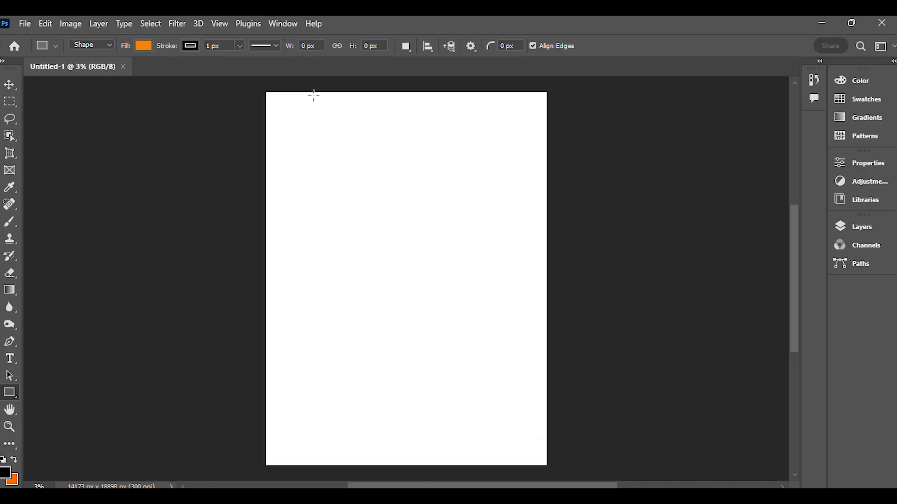
{"action": "left_click", "coordinate": [242, 46]}
{"action": "left_click", "coordinate": [680, 17]}
{"action": "left_click_drag", "start_coordinate": [255, 88], "coordinate": [556, 108]}
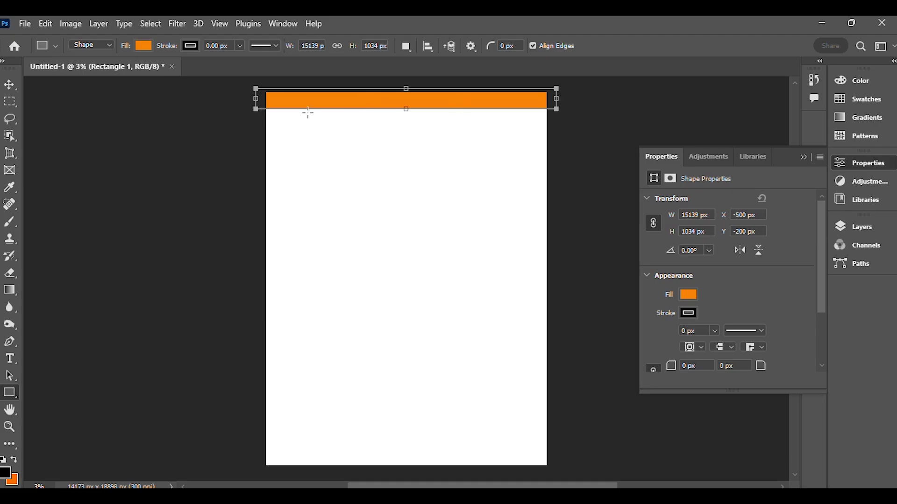
- Compare the orange bar with the reference newsletter and reduce its height to about 901 px from its lower edge
{"action": "key", "text": "alt+Tab"}
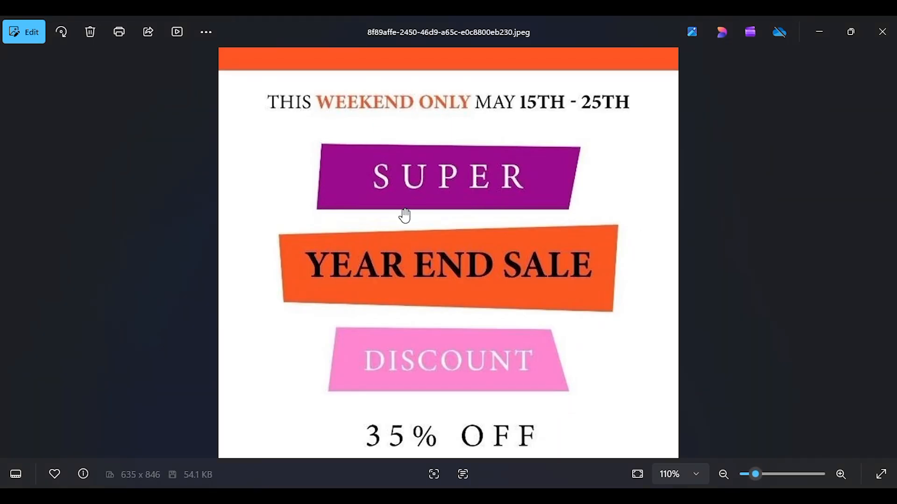
{"action": "scroll", "coordinate": [403, 213], "scroll_direction": "down", "scroll_amount": 3}
{"action": "key", "text": "alt+Tab"}
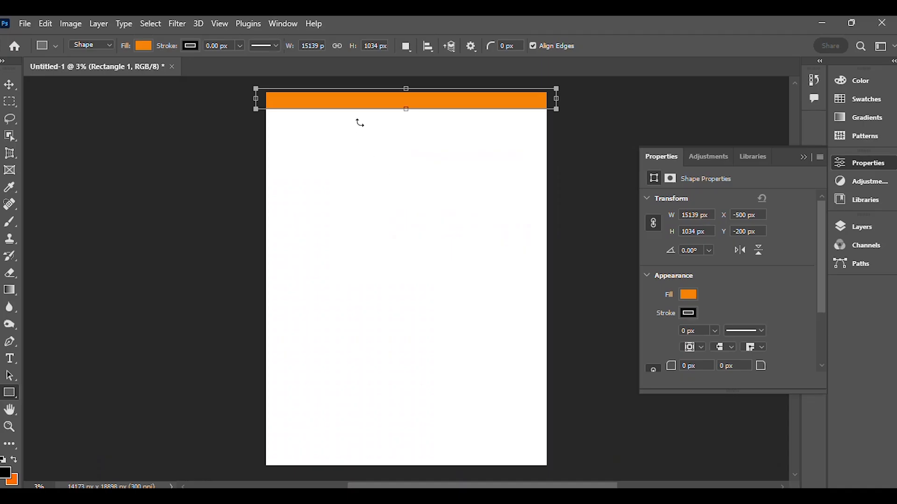
{"action": "left_click_drag", "start_coordinate": [408, 110], "coordinate": [406, 106]}
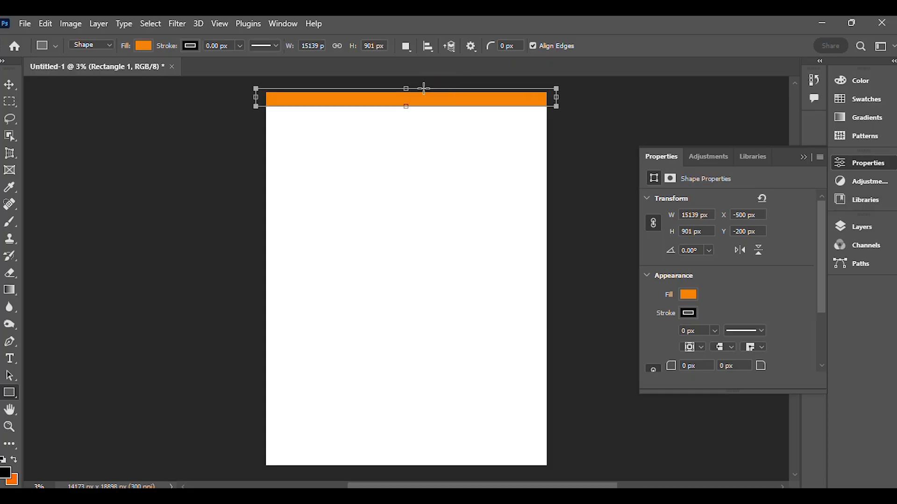
{"action": "key", "text": "Return"}
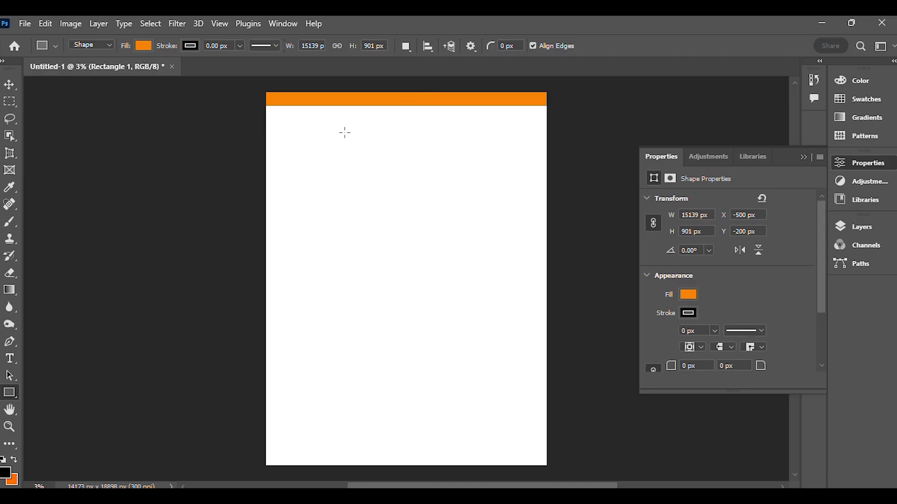
{"action": "left_click", "coordinate": [801, 159]}
- Check the headline in the reference newsletter and start a horizontal text line just below the orange bar
{"action": "key", "text": "alt+Tab"}
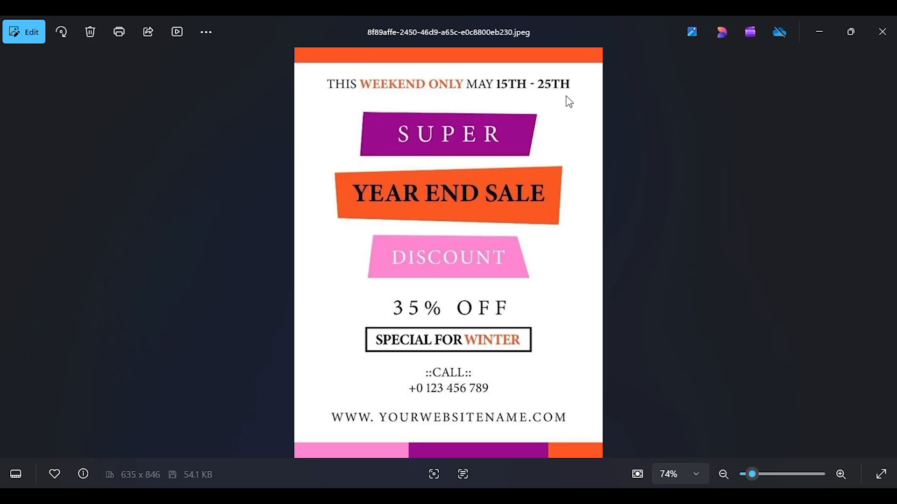
{"action": "key", "text": "alt+Tab"}
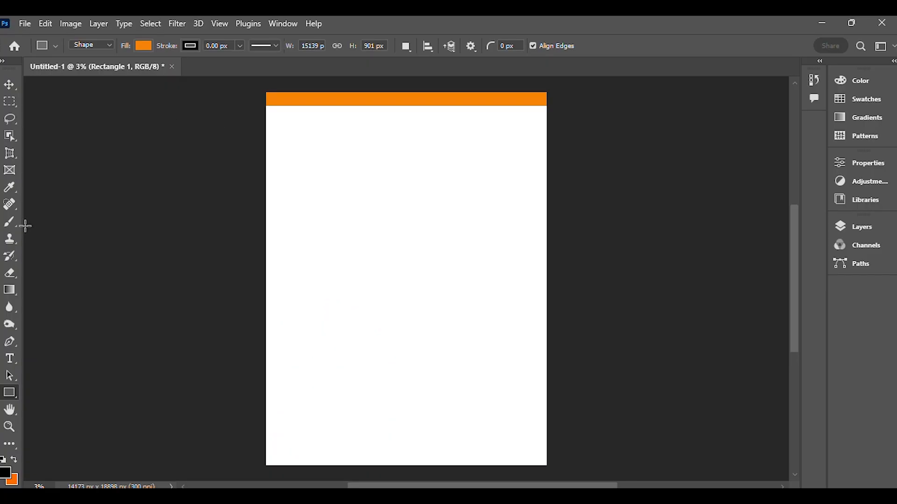
{"action": "key", "text": "alt+Tab"}
{"action": "scroll", "coordinate": [407, 187], "scroll_direction": "up", "scroll_amount": 2}
{"action": "key", "text": "alt+Tab"}
{"action": "left_click", "coordinate": [9, 359]}
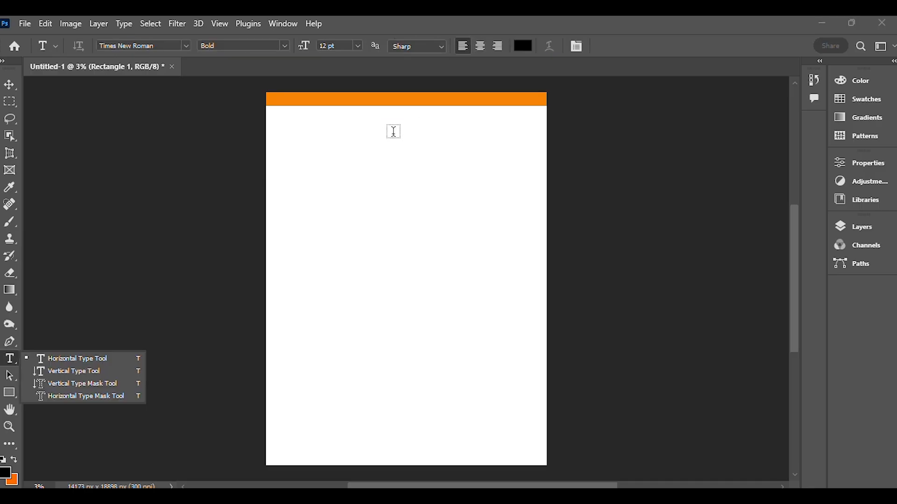
{"action": "left_click", "coordinate": [372, 144]}
{"action": "left_click", "coordinate": [372, 145]}
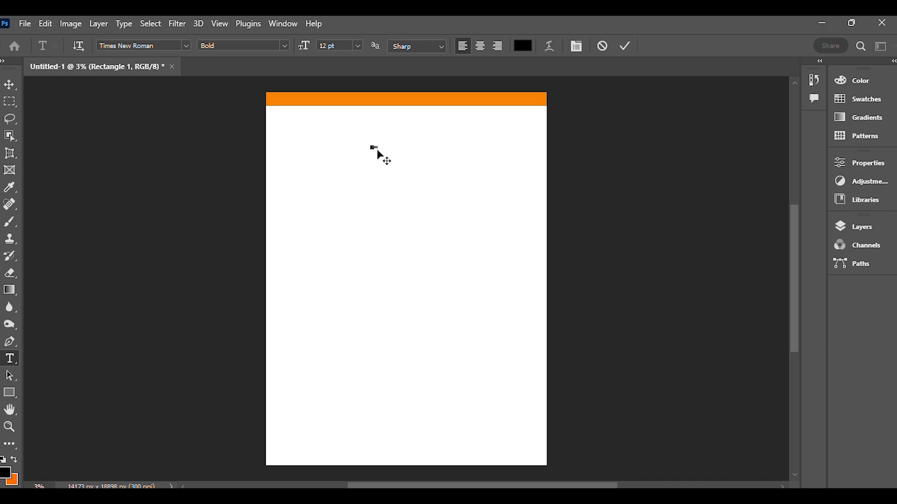
{"action": "scroll", "coordinate": [377, 151], "scroll_direction": "up", "scroll_amount": 1}
{"action": "scroll", "coordinate": [377, 150], "scroll_direction": "up", "scroll_amount": 4}
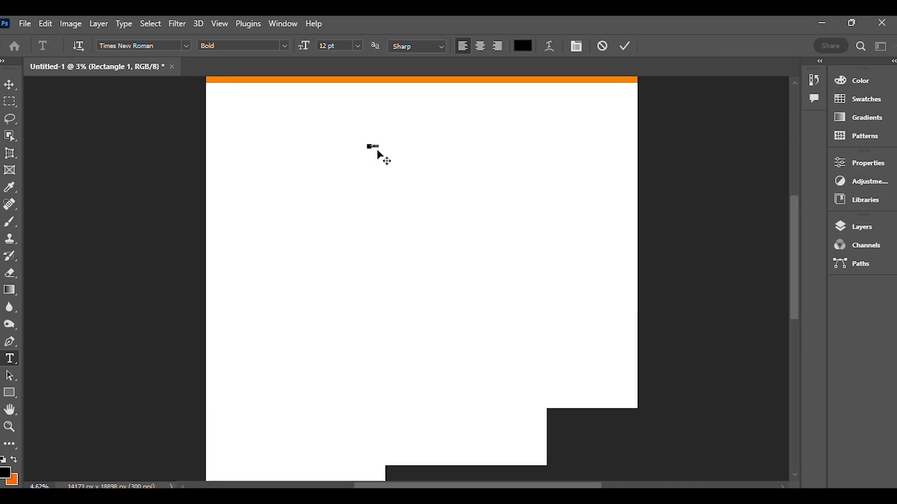
{"action": "scroll", "coordinate": [378, 151], "scroll_direction": "down", "scroll_amount": 2}
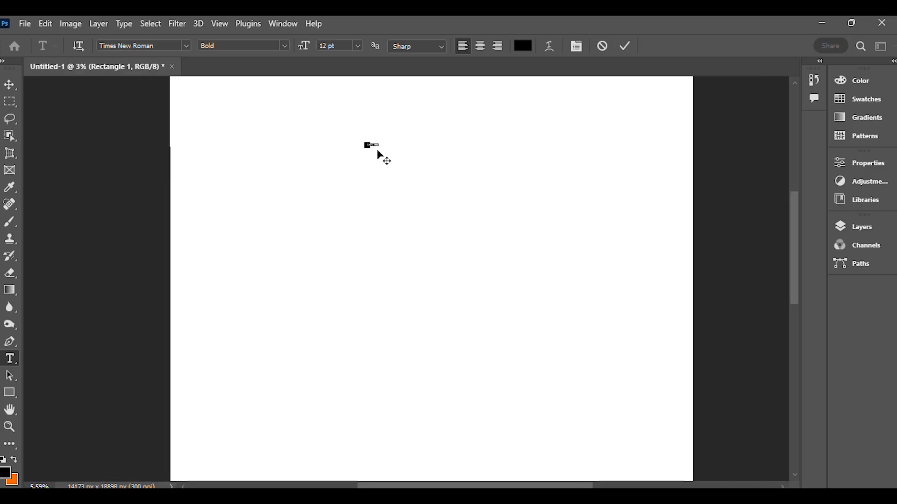
- Enlarge the placeholder text, trying 24 pt and 48 pt, and set its font size to 72 pt
{"action": "left_click", "coordinate": [357, 46]}
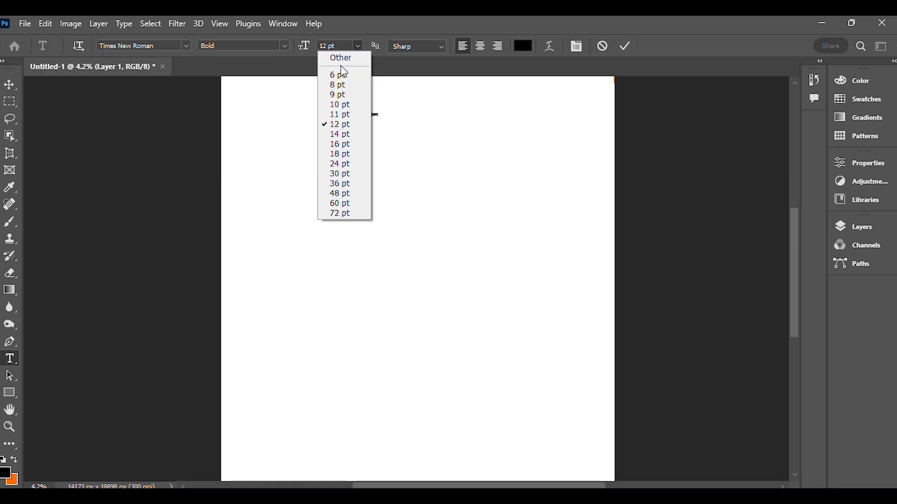
{"action": "left_click", "coordinate": [342, 164]}
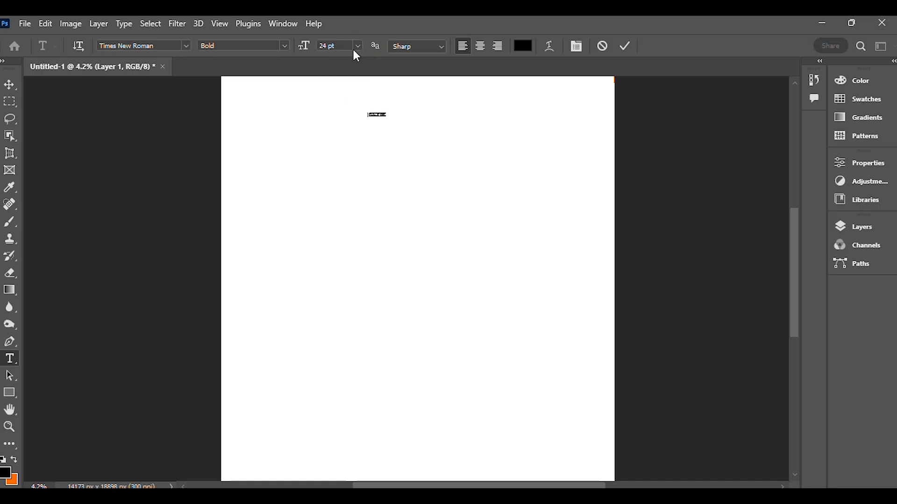
{"action": "left_click", "coordinate": [358, 46]}
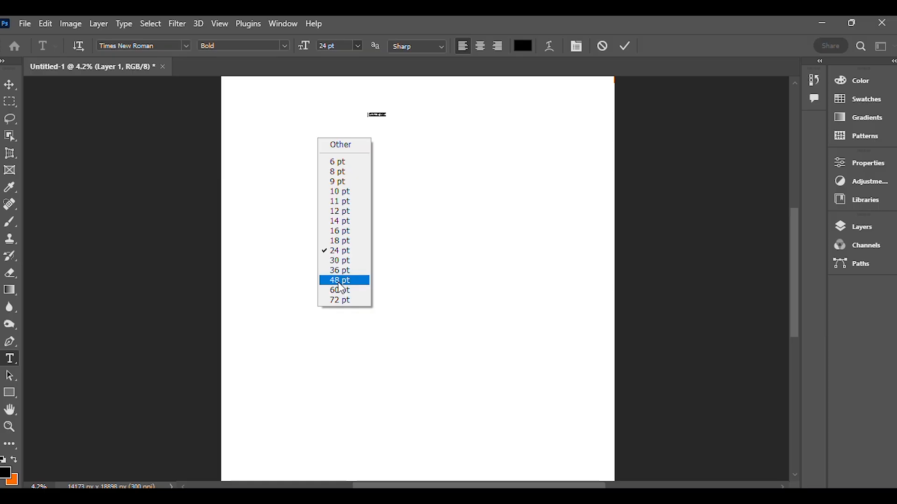
{"action": "left_click", "coordinate": [342, 282]}
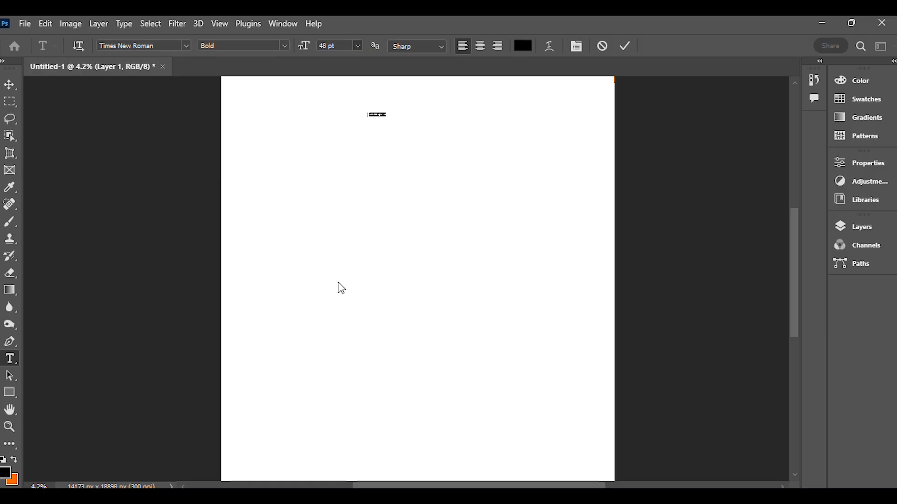
{"action": "left_click", "coordinate": [358, 46]}
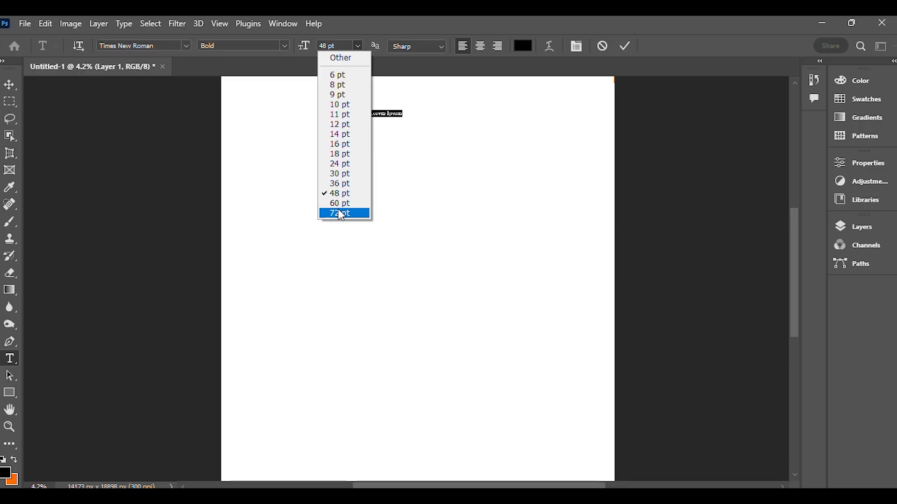
{"action": "left_click", "coordinate": [341, 214]}
- Check the reference newsletter's headline wording and try out its first letter T at the current text size
{"action": "key", "text": "alt+Tab"}
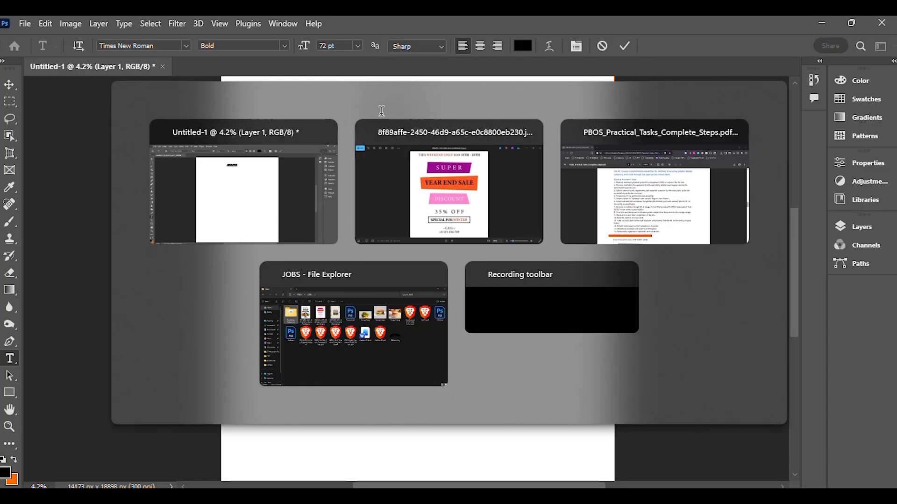
{"action": "left_click", "coordinate": [384, 121]}
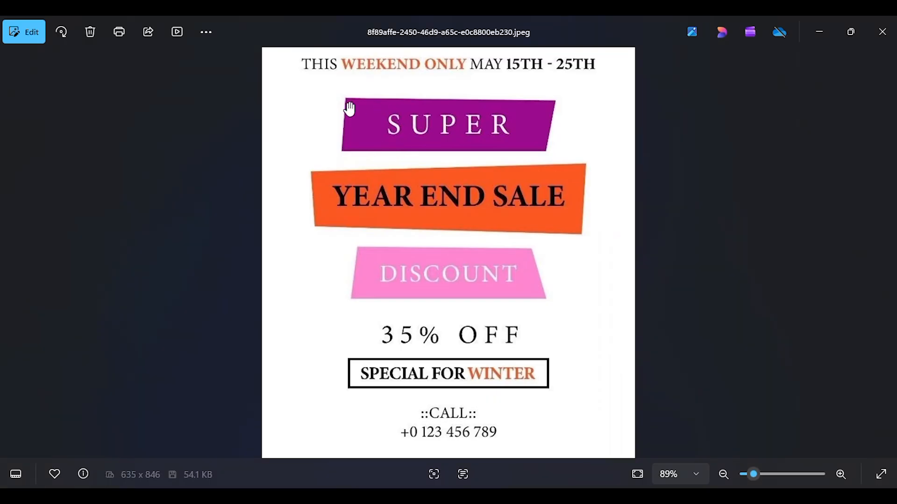
{"action": "left_click_drag", "start_coordinate": [349, 109], "coordinate": [356, 140]}
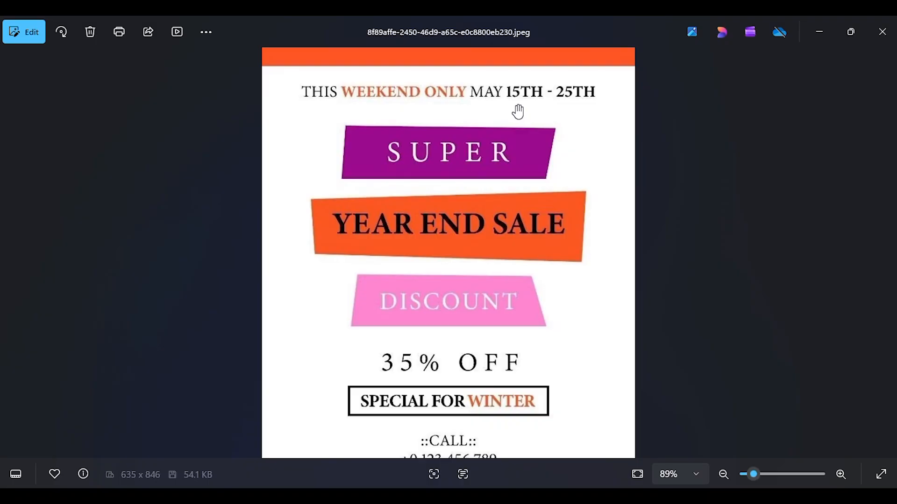
{"action": "key", "text": "alt+Tab"}
{"action": "key", "text": "alt+Tab"}
{"action": "key", "text": "alt+Tab"}
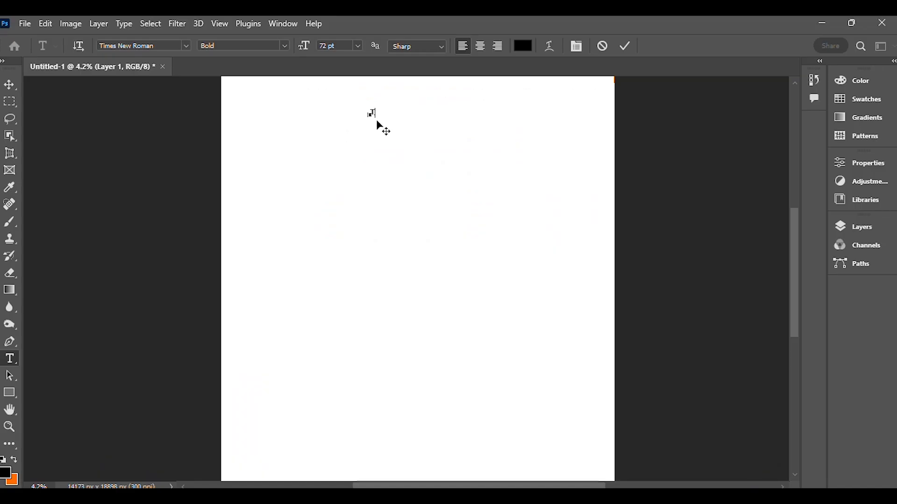
{"action": "scroll", "coordinate": [396, 135], "scroll_direction": "up", "scroll_amount": 2}
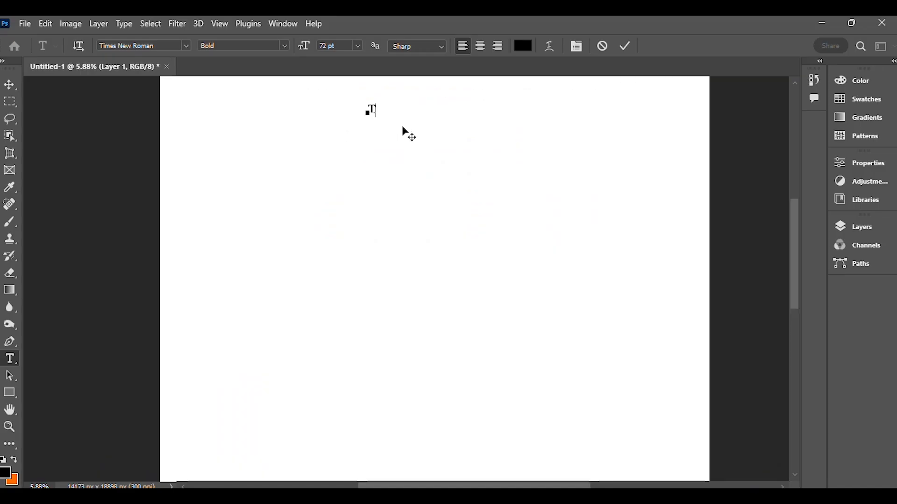
{"action": "scroll", "coordinate": [373, 153], "scroll_direction": "down", "scroll_amount": 2}
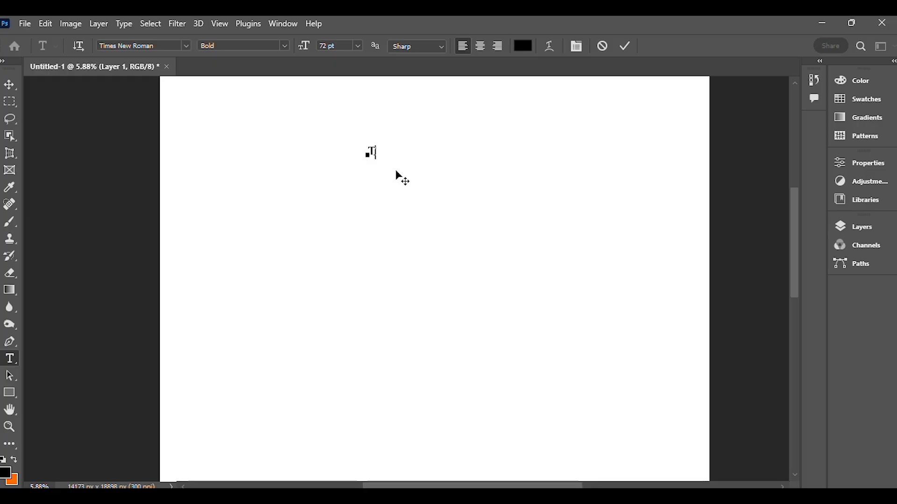
{"action": "scroll", "coordinate": [402, 178], "scroll_direction": "up", "scroll_amount": 3}
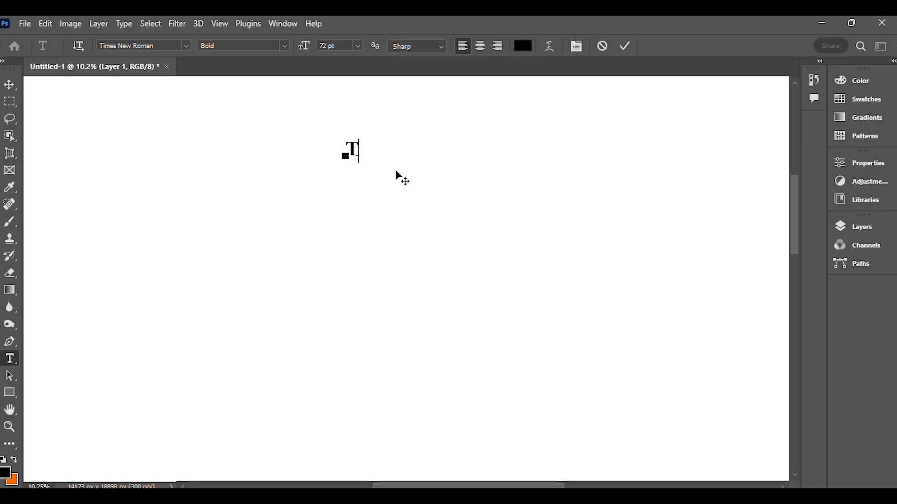
{"action": "scroll", "coordinate": [396, 172], "scroll_direction": "down", "scroll_amount": 2}
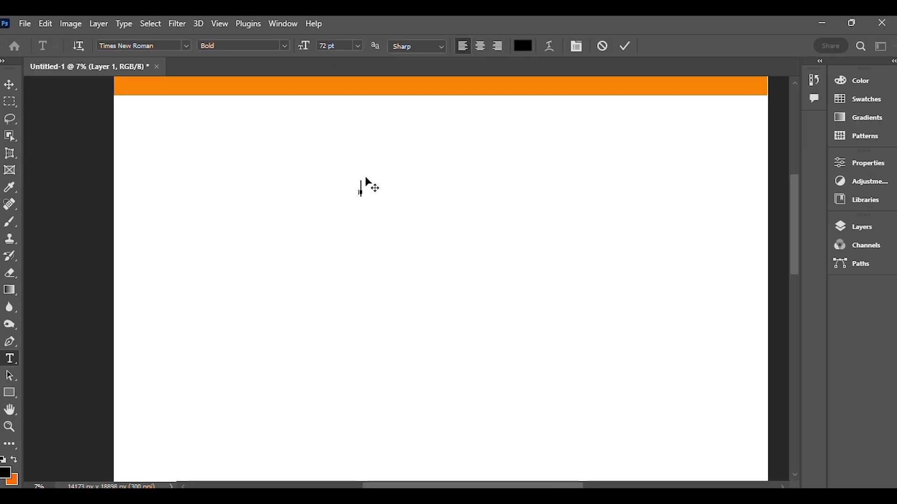
- Compare the font with the reference and write THIS WEEKEND ONLY MAY 15TH - 25TH in Times New Roman, with the dates bold
{"action": "key", "text": "alt+Tab"}
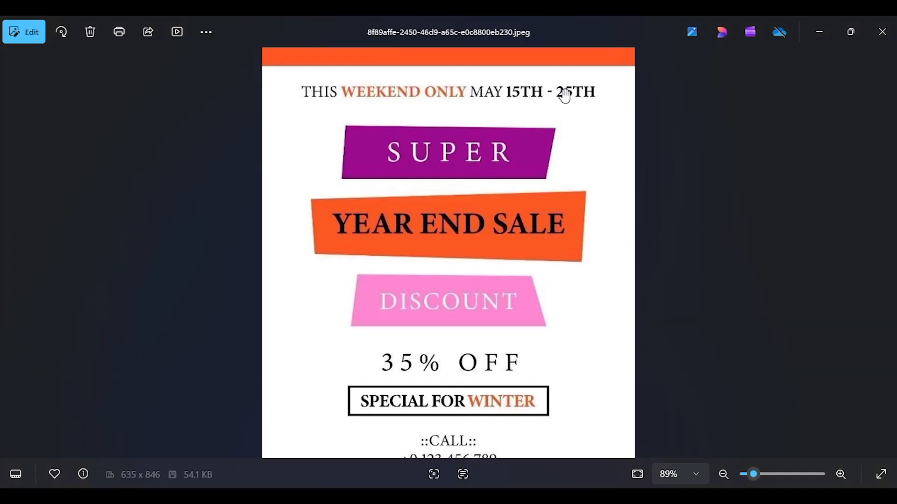
{"action": "key", "text": "alt+Tab"}
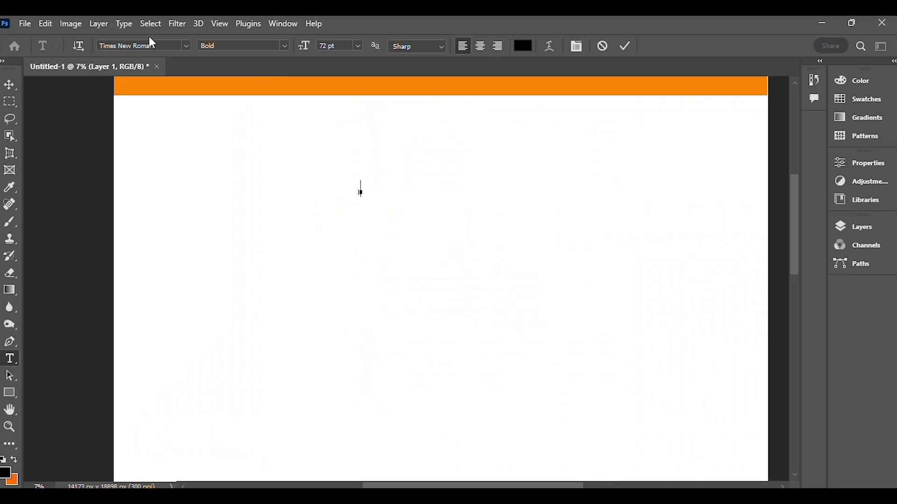
{"action": "left_click", "coordinate": [186, 46]}
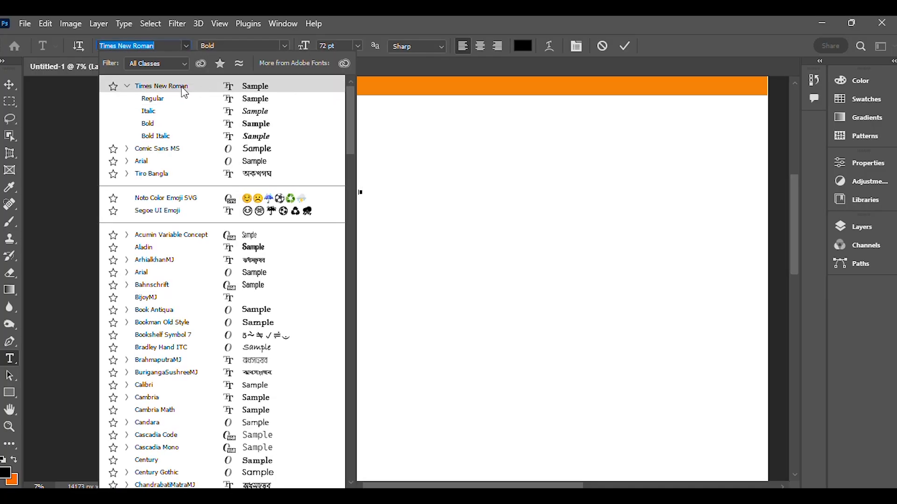
{"action": "key", "text": "alt+Tab"}
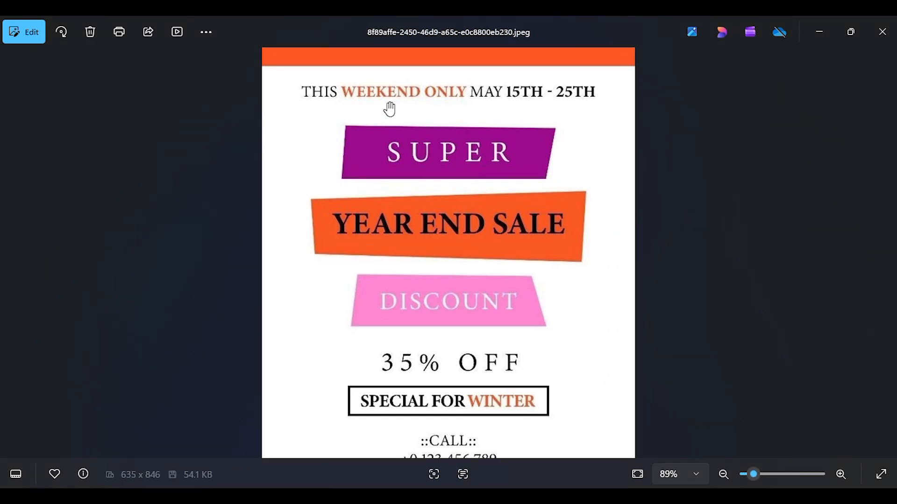
{"action": "key", "text": "alt+Tab"}
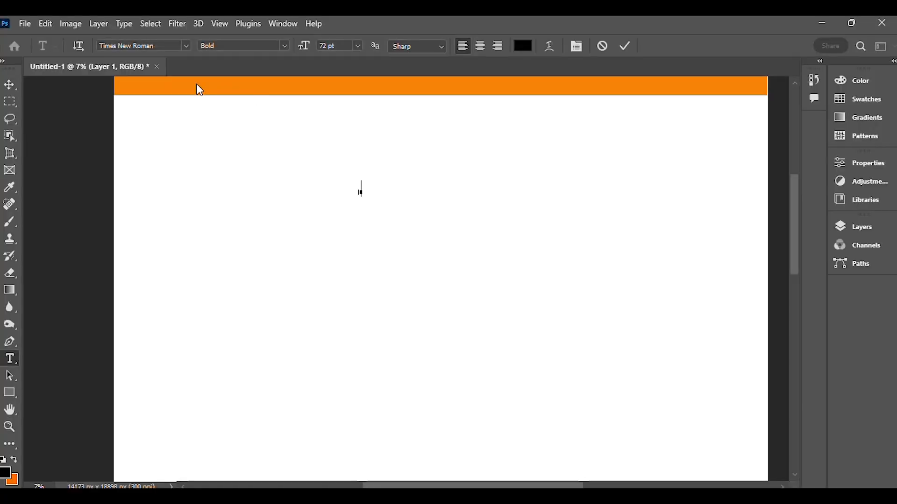
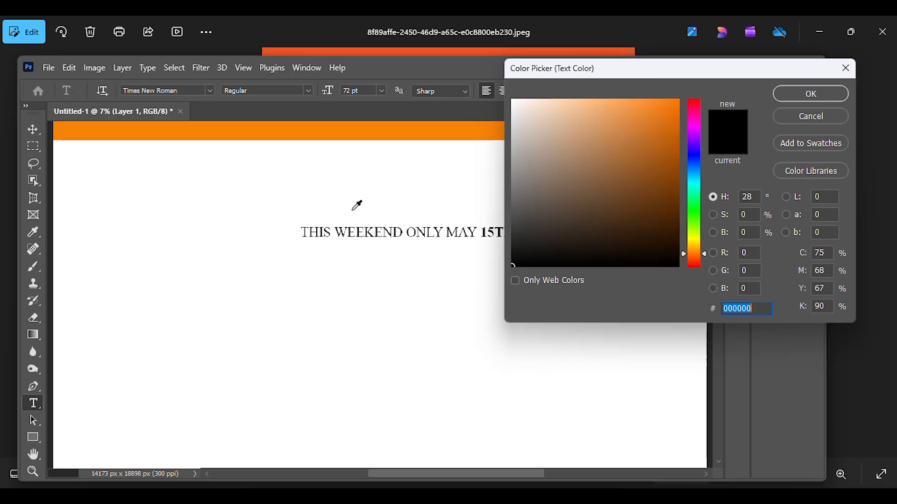
{"action": "left_click", "coordinate": [278, 130]}
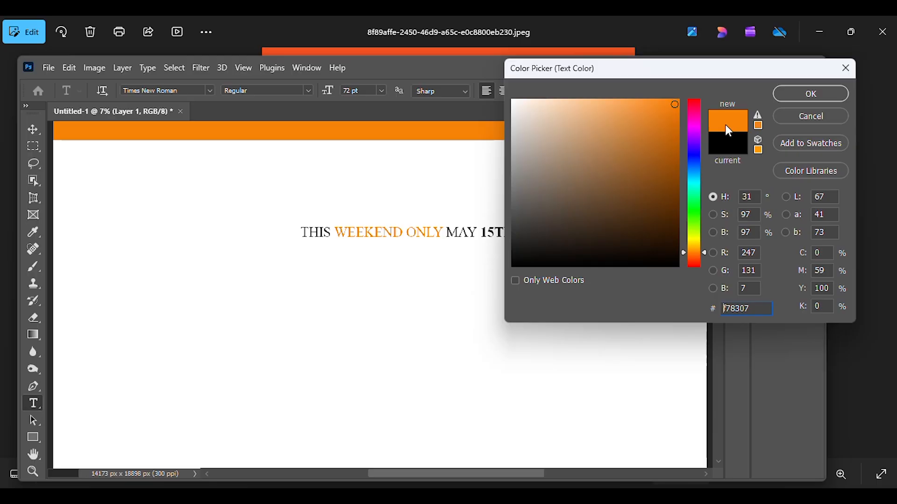
{"action": "left_click", "coordinate": [807, 125]}
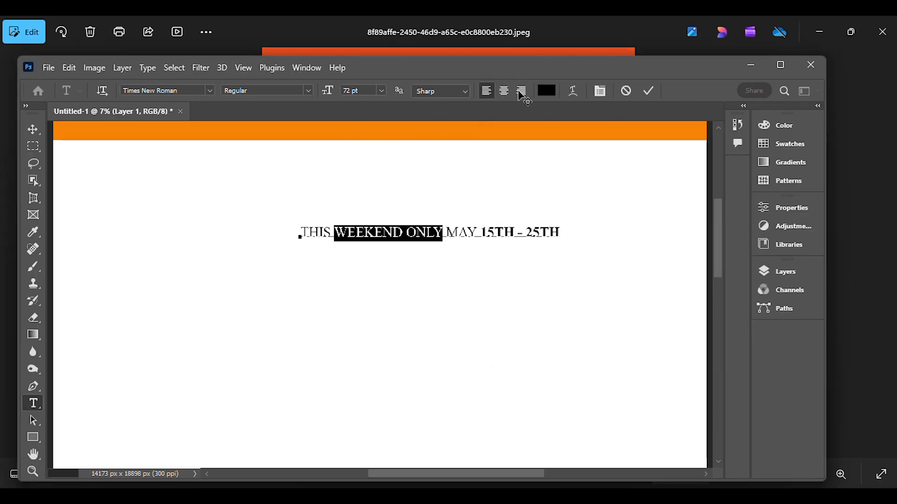
{"action": "left_click", "coordinate": [558, 93]}
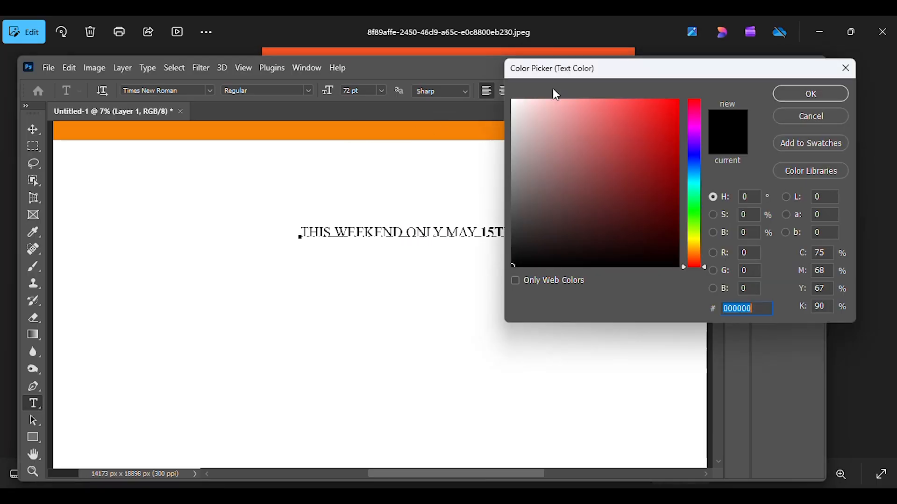
{"action": "left_click", "coordinate": [799, 117]}
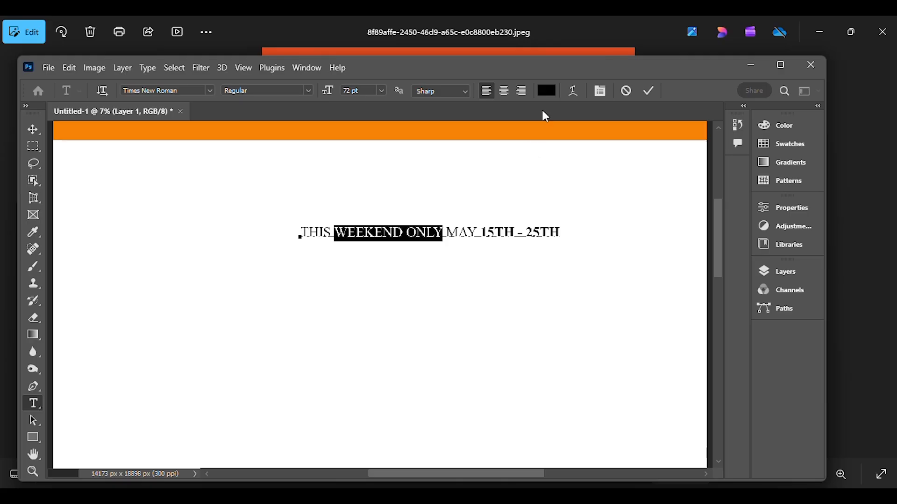
- Colour the words WEEKEND ONLY orange f78307, sampled from the bar above, and commit the headline text
{"action": "left_click", "coordinate": [546, 91]}
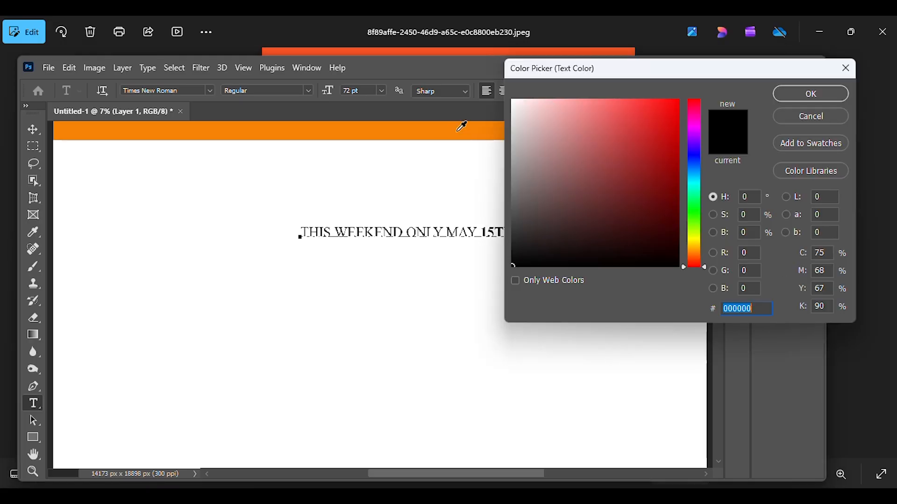
{"action": "left_click", "coordinate": [216, 124]}
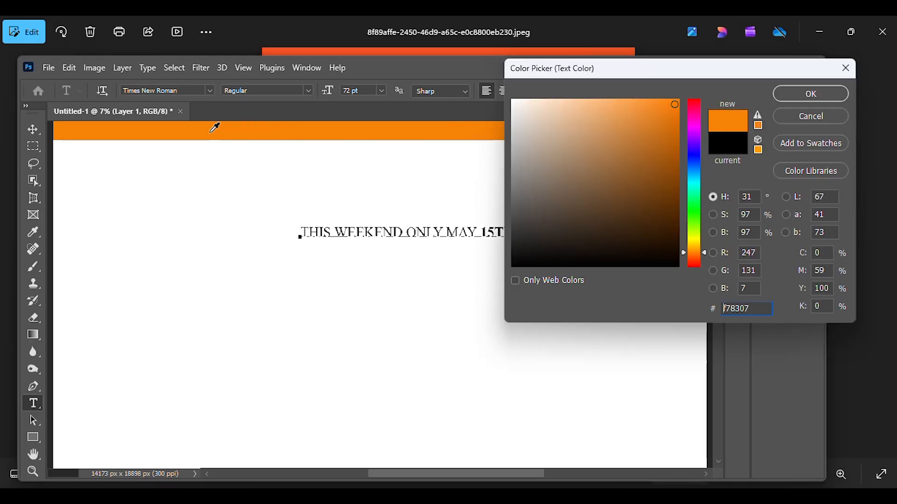
{"action": "left_click", "coordinate": [809, 93]}
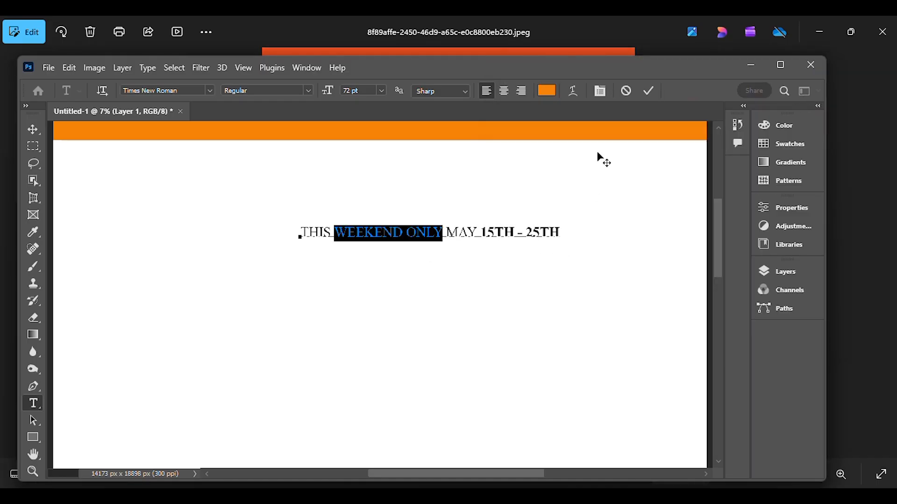
{"action": "left_click", "coordinate": [650, 92]}
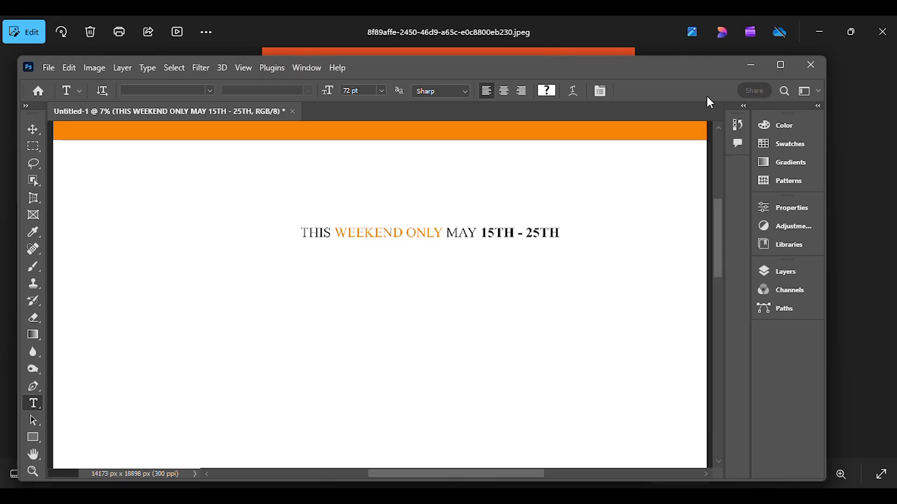
- Maximise the design window and move the headline up towards the orange bar
{"action": "left_click", "coordinate": [781, 65]}
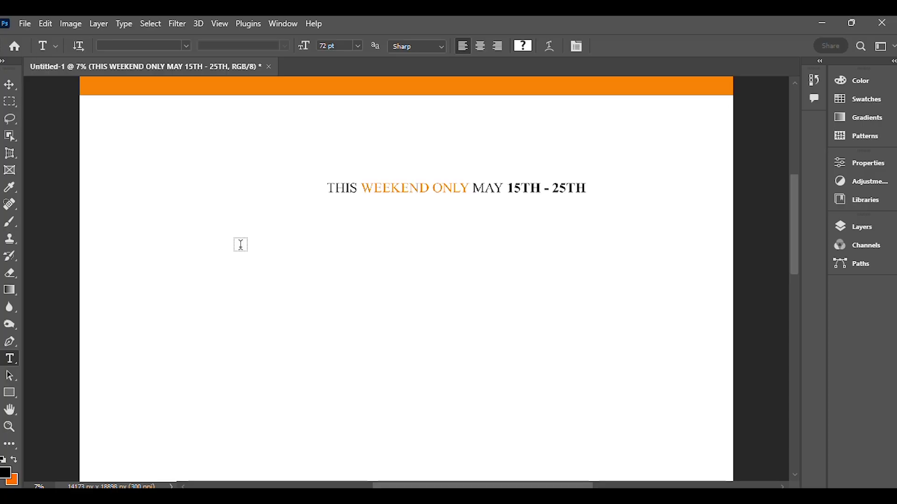
{"action": "left_click", "coordinate": [11, 88]}
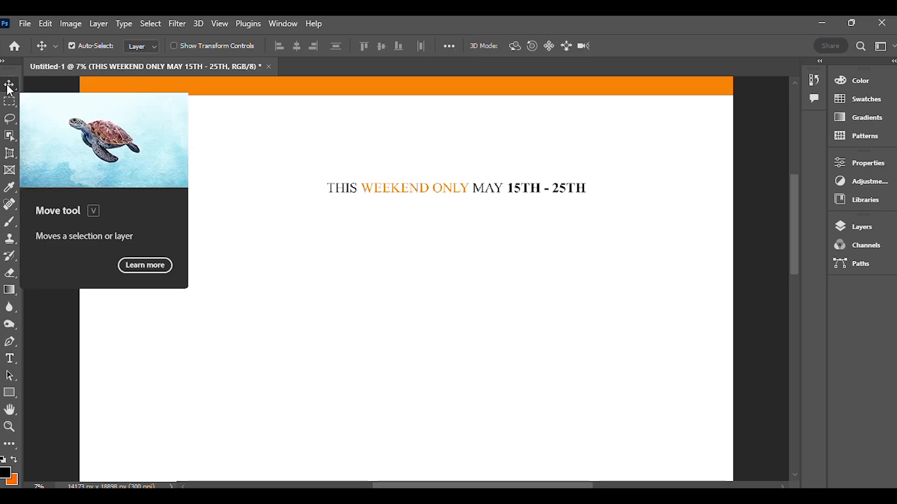
{"action": "left_click_drag", "start_coordinate": [451, 196], "coordinate": [427, 138]}
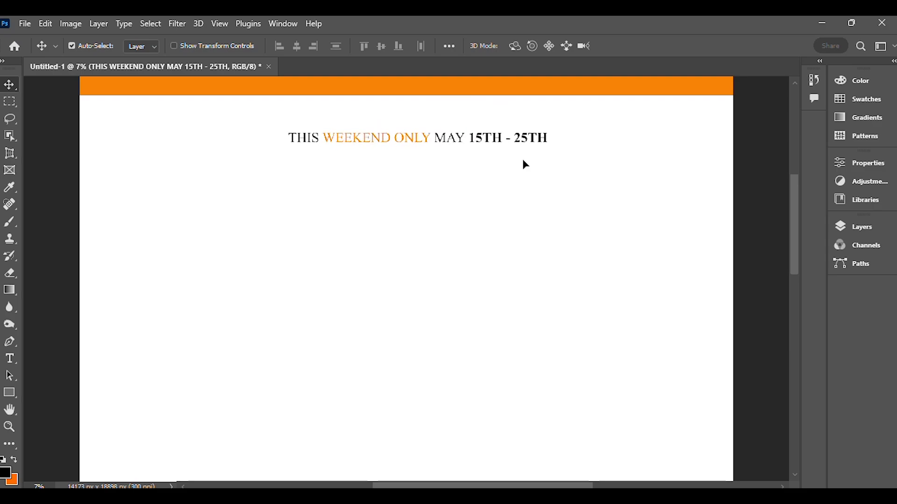
{"action": "key", "text": "ctrl+t"}
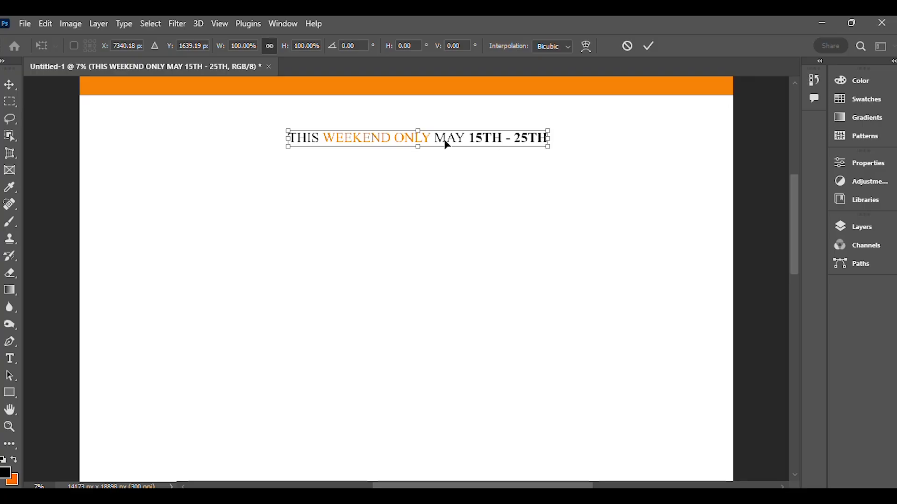
{"action": "key", "text": "Return"}
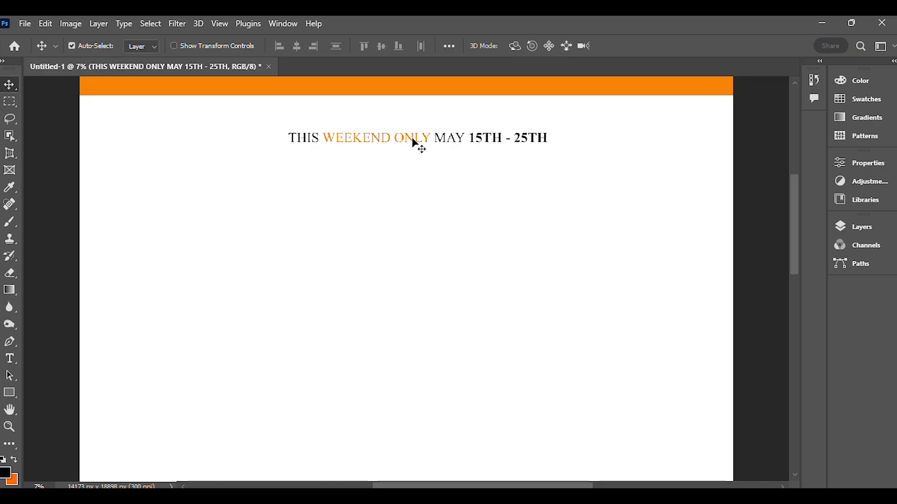
- Raise the headline slightly closer to the orange bar and enlarge it proportionally to about 133%
{"action": "mouse_move", "coordinate": [415, 143]}
{"action": "left_mouse_down"}
{"action": "mouse_move", "coordinate": [490, 142]}
{"action": "mouse_move", "coordinate": [419, 136]}
{"action": "left_mouse_up"}
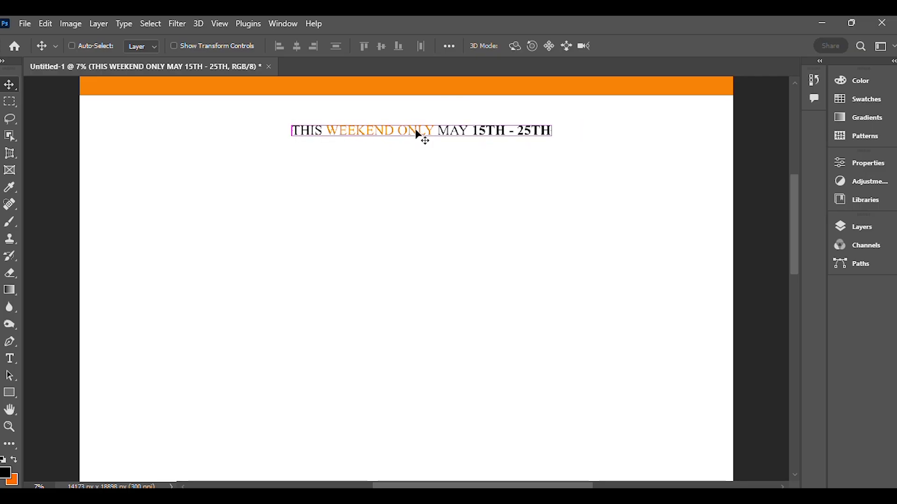
{"action": "key", "text": "ctrl+t"}
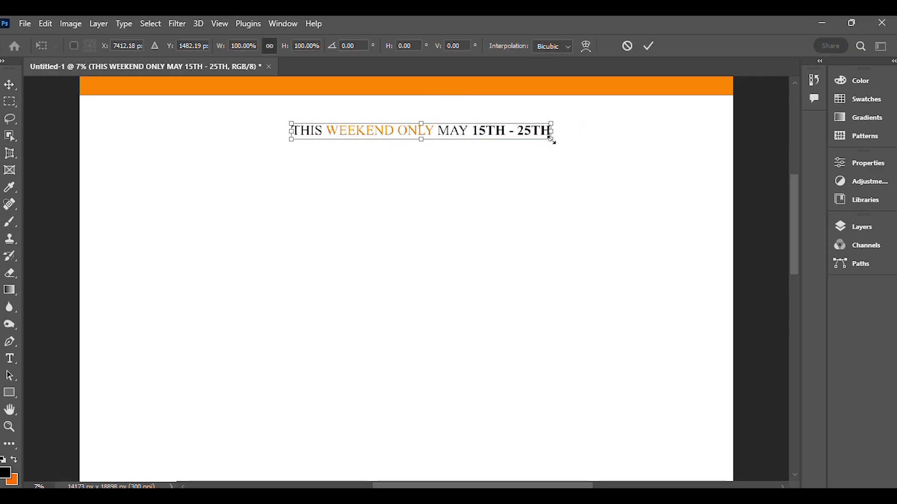
{"action": "left_click_drag", "start_coordinate": [551, 140], "coordinate": [636, 144]}
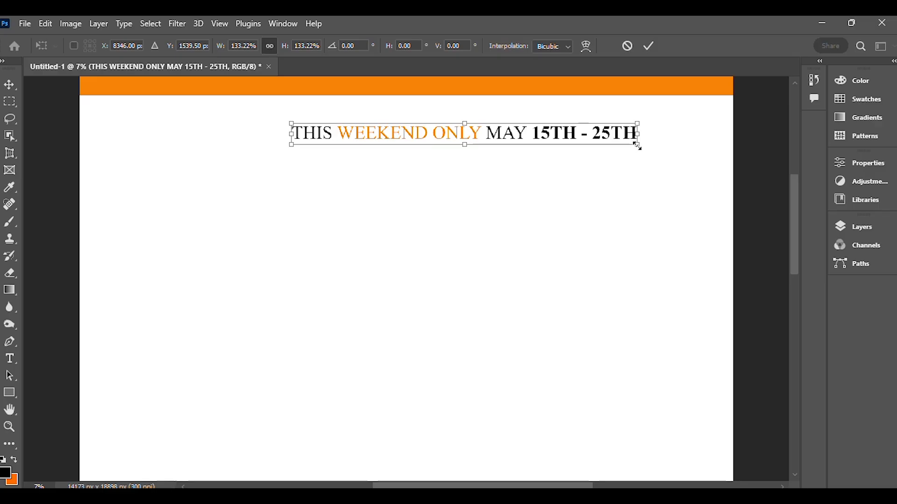
{"action": "mouse_move", "coordinate": [638, 147]}
{"action": "left_mouse_down"}
{"action": "mouse_move", "coordinate": [610, 132]}
{"action": "mouse_move", "coordinate": [616, 148]}
{"action": "mouse_move", "coordinate": [623, 125]}
{"action": "mouse_move", "coordinate": [629, 162]}
{"action": "mouse_move", "coordinate": [639, 156]}
{"action": "left_mouse_up"}
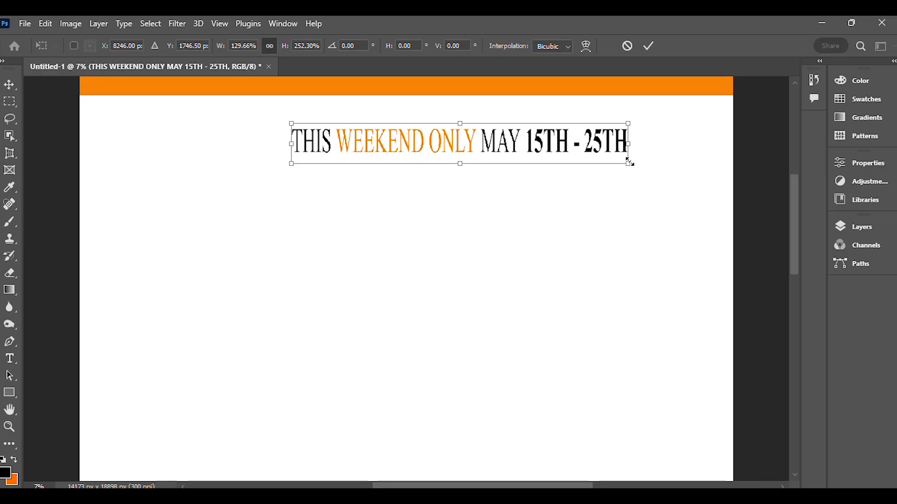
{"action": "left_click_drag", "start_coordinate": [630, 162], "coordinate": [631, 142]}
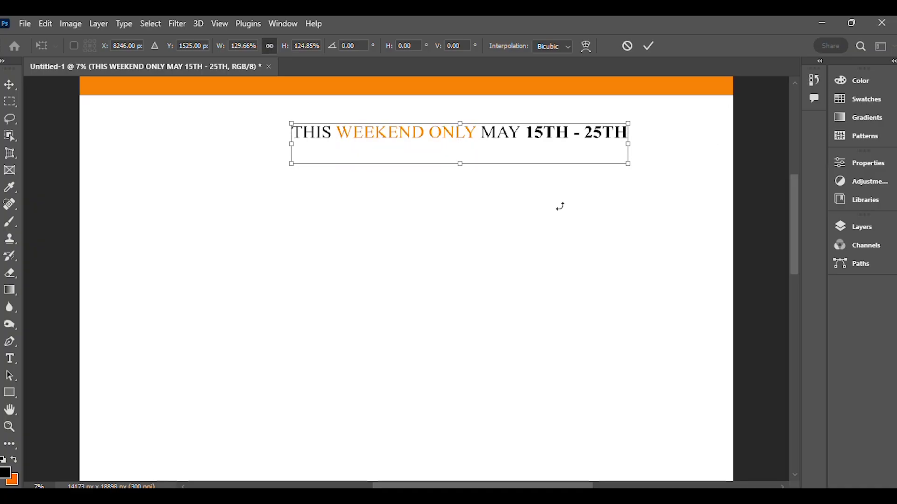
{"action": "key", "text": "ctrl+z"}
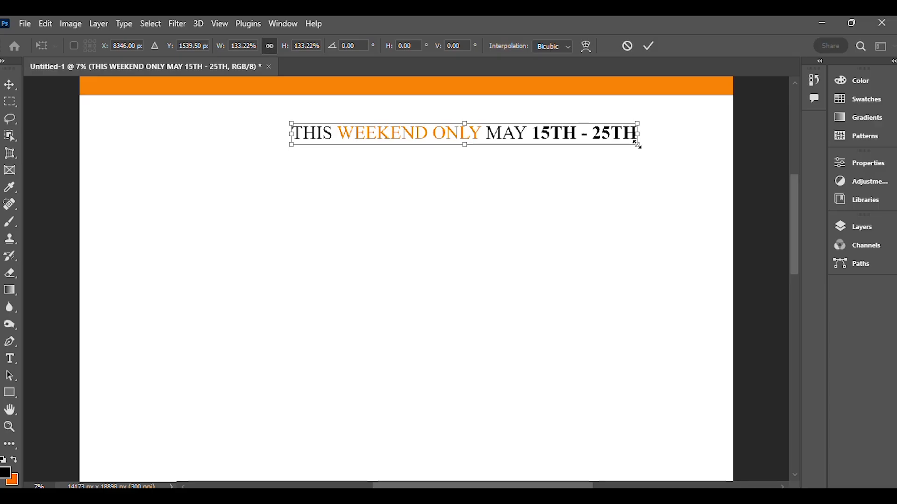
- Enlarge the headline to about 158% and centre it roughly across the page below the orange bar
{"action": "left_click_drag", "start_coordinate": [638, 147], "coordinate": [649, 169]}
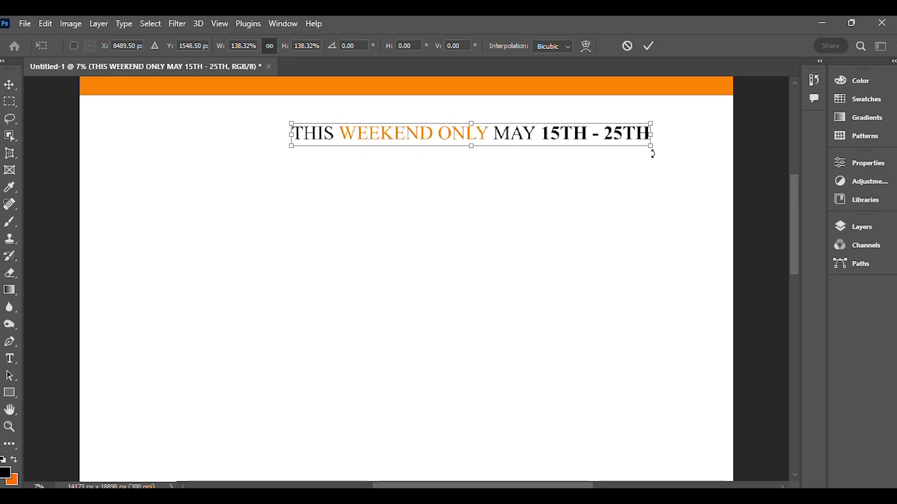
{"action": "left_click_drag", "start_coordinate": [645, 145], "coordinate": [697, 200]}
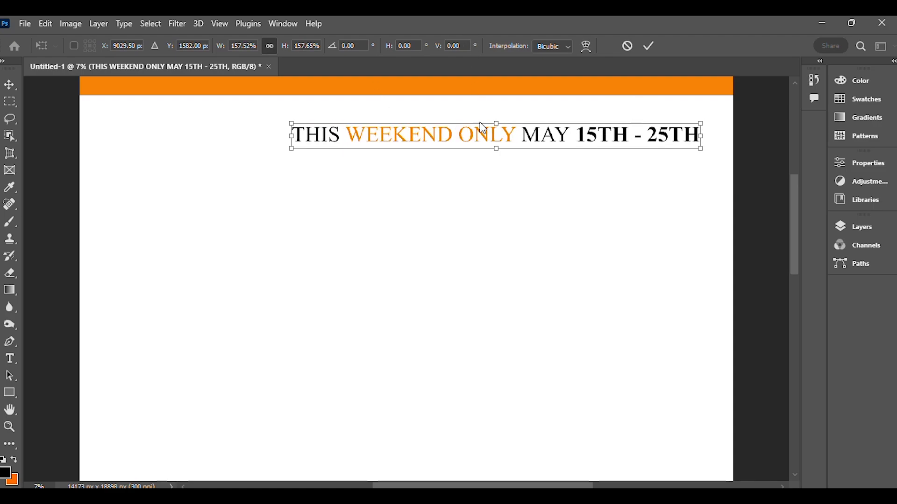
{"action": "mouse_move", "coordinate": [477, 140]}
{"action": "left_mouse_down"}
{"action": "mouse_move", "coordinate": [400, 138]}
{"action": "mouse_move", "coordinate": [514, 138]}
{"action": "left_mouse_up"}
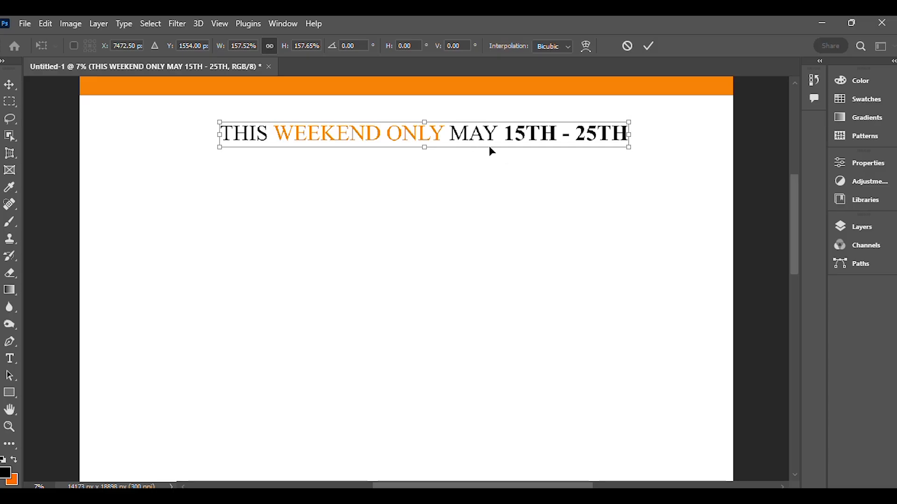
{"action": "key", "text": "Return"}
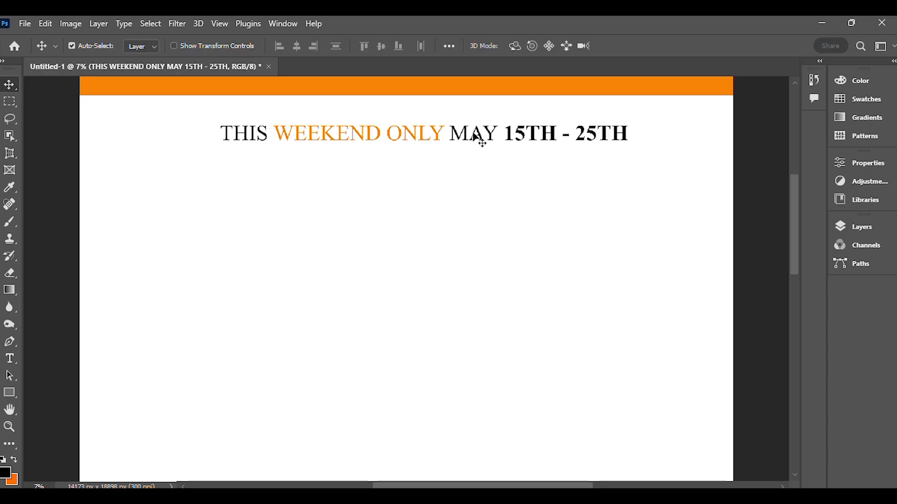
{"action": "left_click_drag", "start_coordinate": [474, 135], "coordinate": [465, 135]}
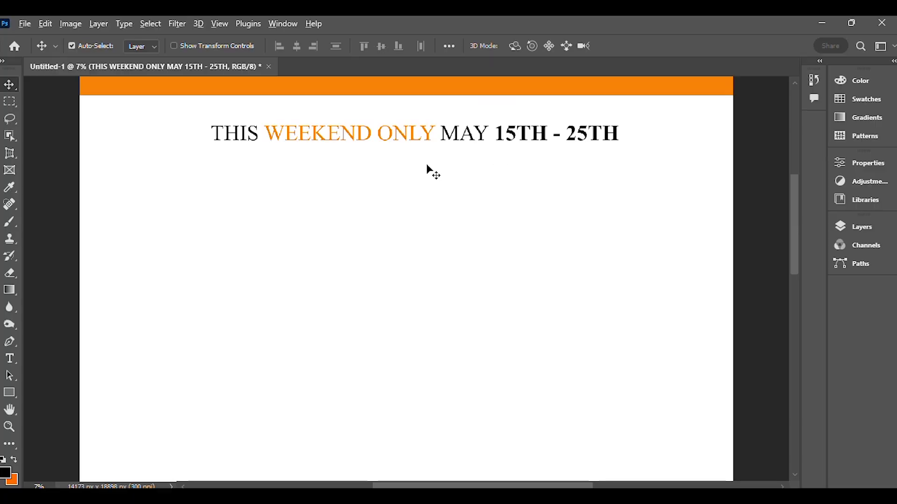
- Switch to the reference newsletter image and examine the SUPER banner's wording, lettering and slanted shape against the design
{"action": "key", "text": "alt+Tab"}
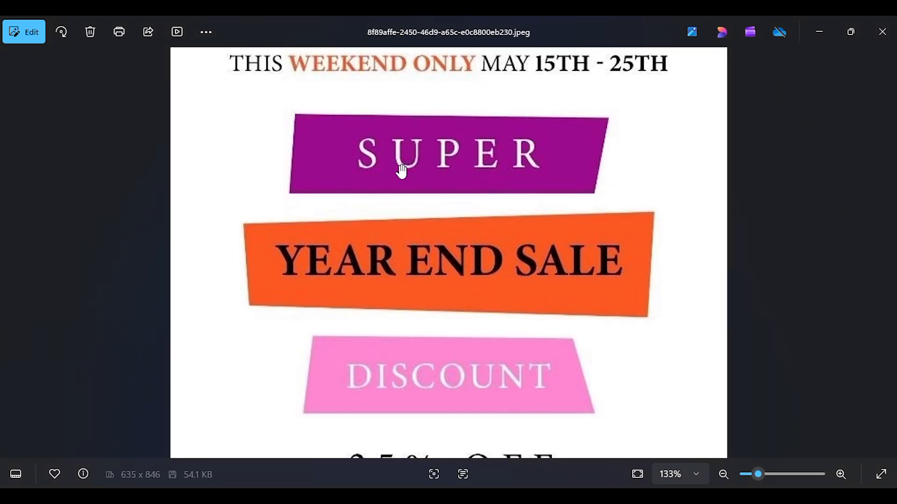
{"action": "scroll", "coordinate": [341, 144], "scroll_direction": "up", "scroll_amount": 2}
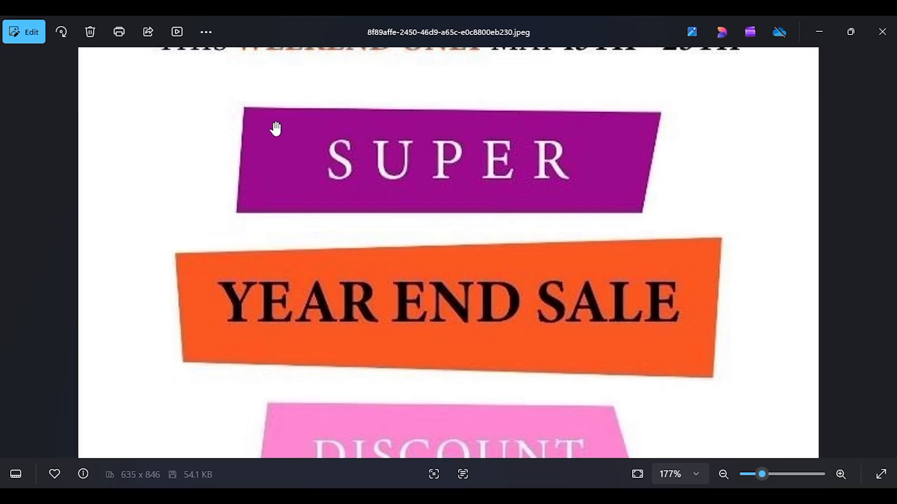
{"action": "key", "text": "alt+Tab"}
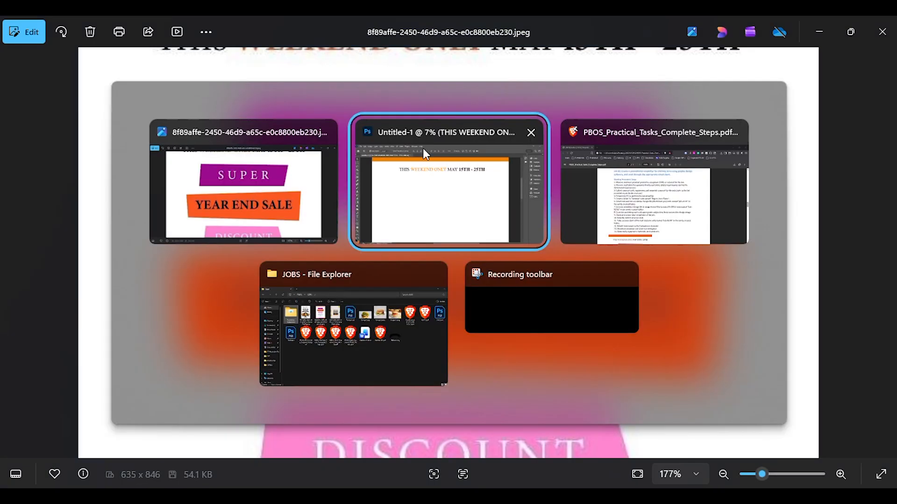
{"action": "key", "text": "alt+Tab"}
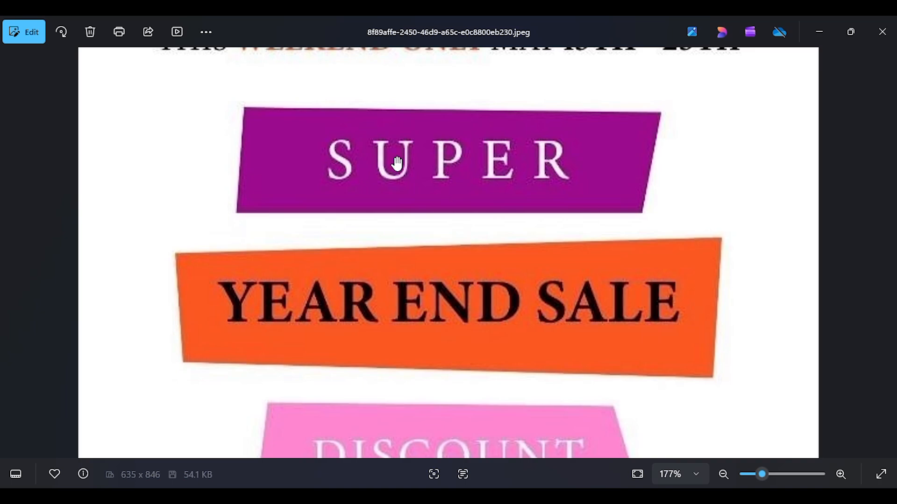
{"action": "scroll", "coordinate": [414, 171], "scroll_direction": "up", "scroll_amount": 1}
{"action": "scroll", "coordinate": [414, 171], "scroll_direction": "up", "scroll_amount": 2}
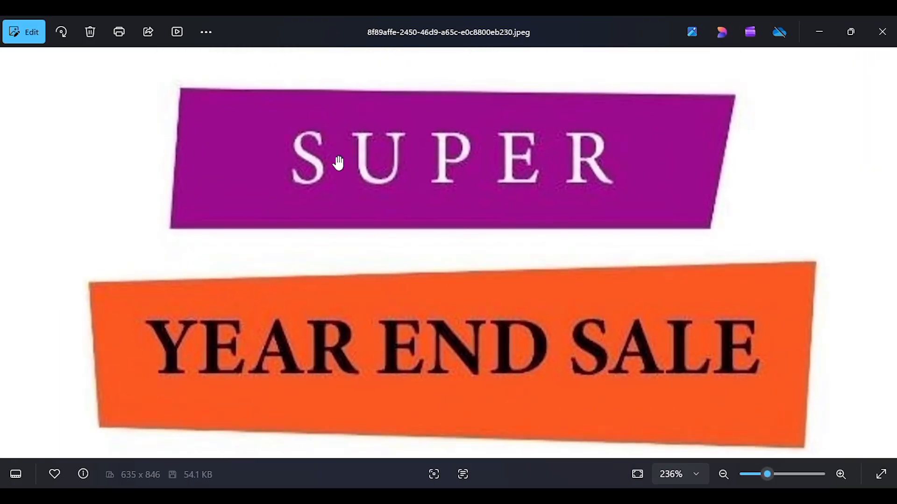
{"action": "scroll", "coordinate": [581, 158], "scroll_direction": "down", "scroll_amount": 2}
{"action": "key", "text": "alt+Tab"}
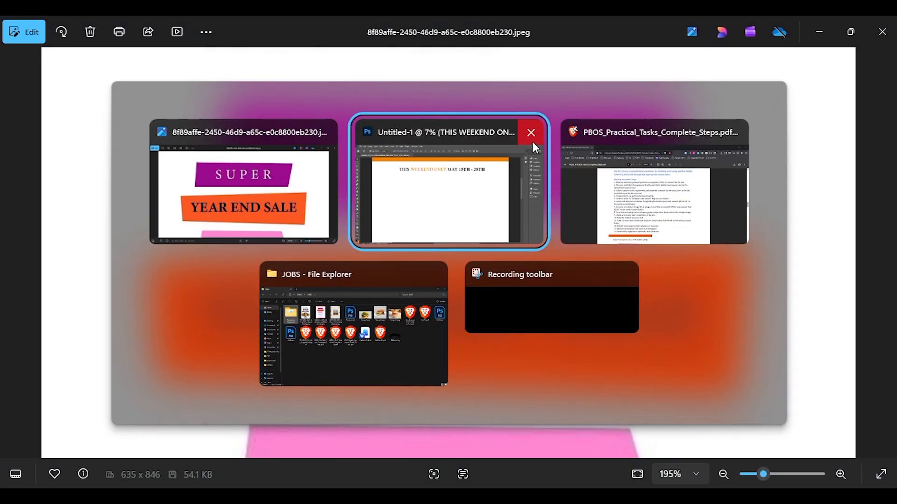
{"action": "key", "text": "alt+Tab"}
{"action": "key", "text": "alt+Tab"}
{"action": "key", "text": "alt+Tab"}
{"action": "key", "text": "alt+Tab"}
{"action": "key", "text": "alt+Tab"}
{"action": "key", "text": "alt+Tab"}
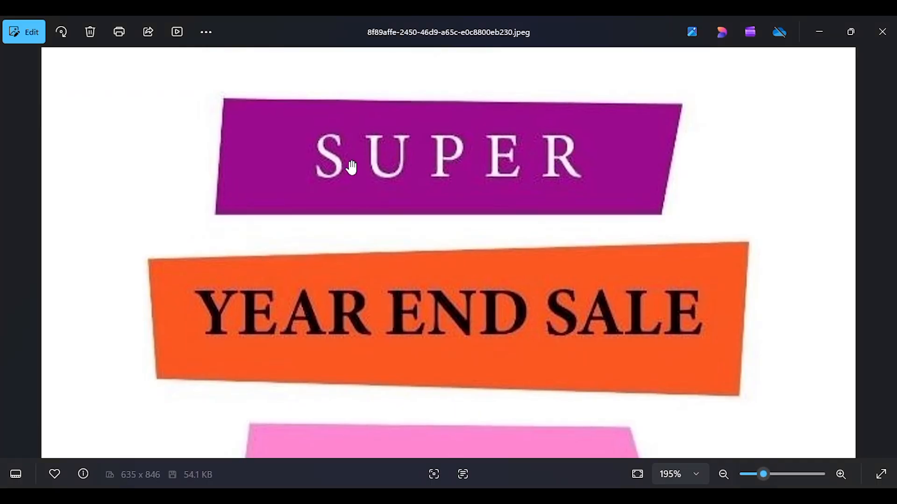
{"action": "key", "text": "alt+Tab"}
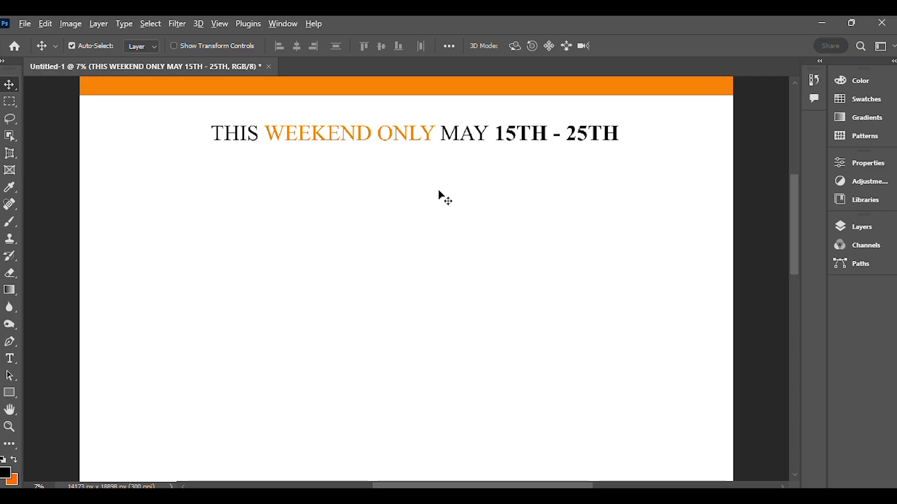
{"action": "key", "text": "alt+Tab"}
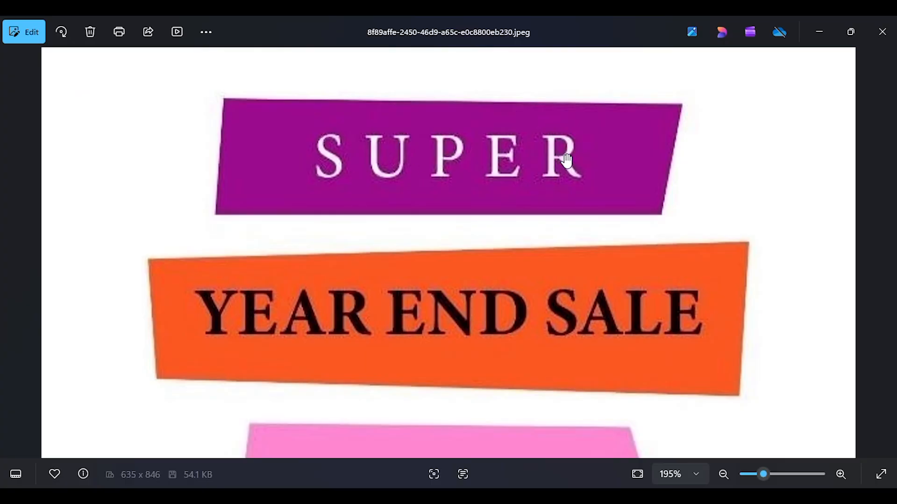
{"action": "key", "text": "alt+Tab"}
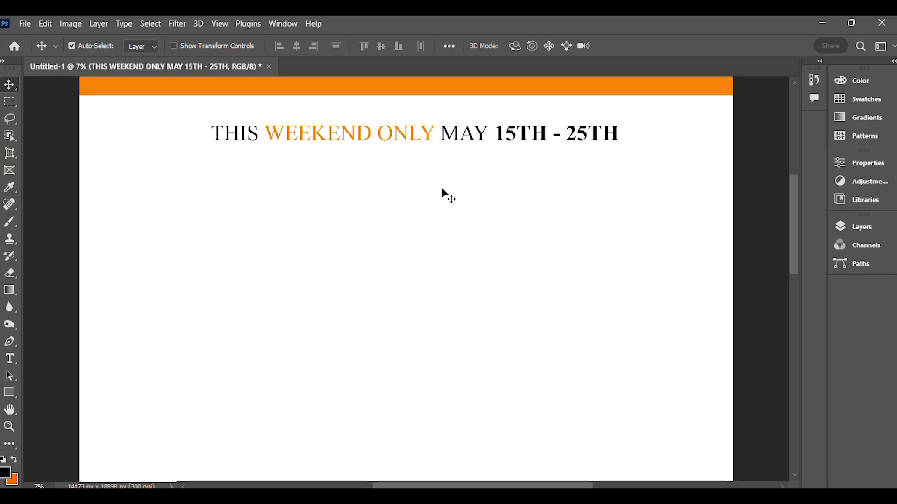
- Add the word SUPER below the headline in black 72 pt Myriad Pro Regular and commit the text
{"action": "key", "text": "t"}
{"action": "key", "text": "alt+Tab"}
{"action": "key", "text": "alt+Tab"}
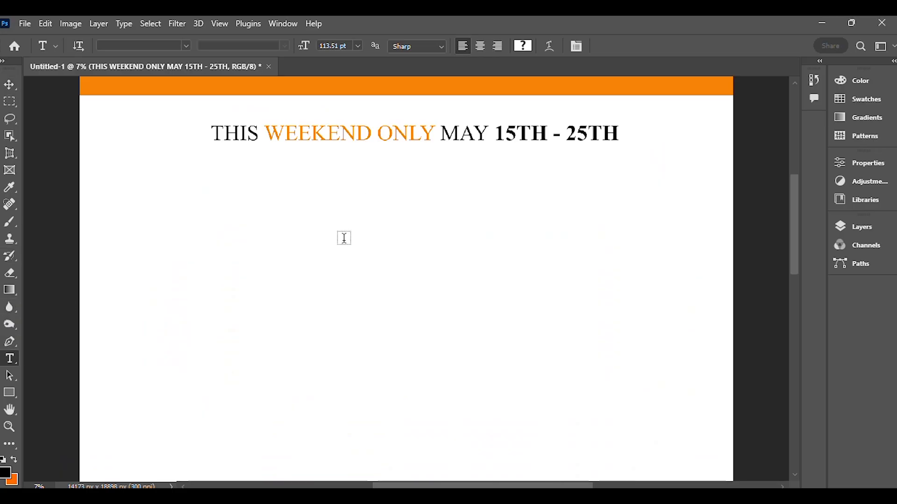
{"action": "left_click", "coordinate": [347, 239]}
{"action": "left_click", "coordinate": [347, 239]}
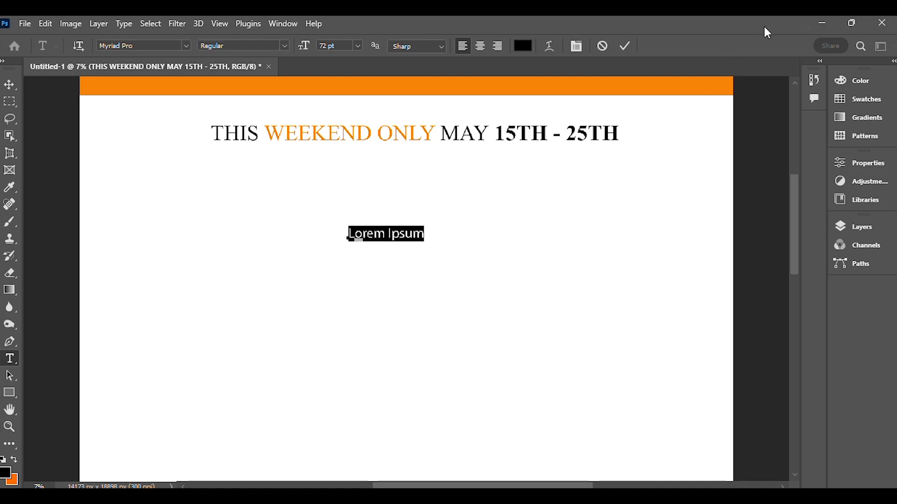
{"action": "left_click", "coordinate": [852, 23]}
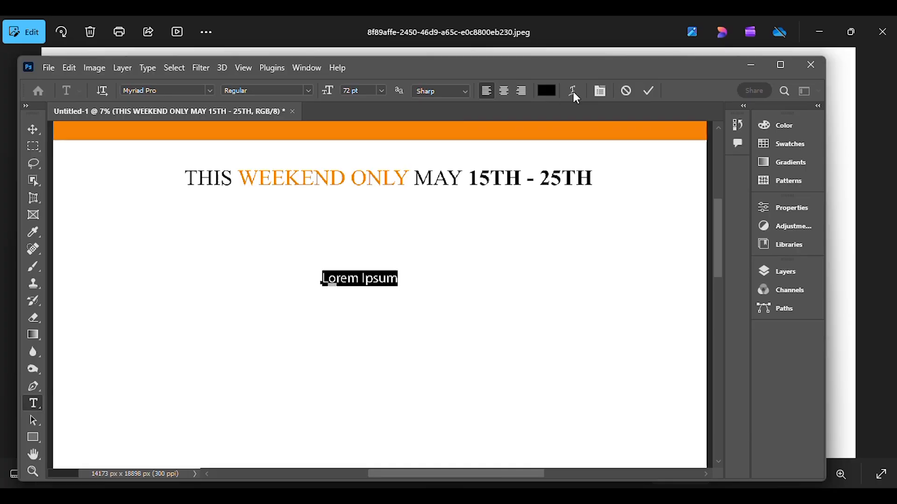
{"action": "left_click", "coordinate": [780, 64]}
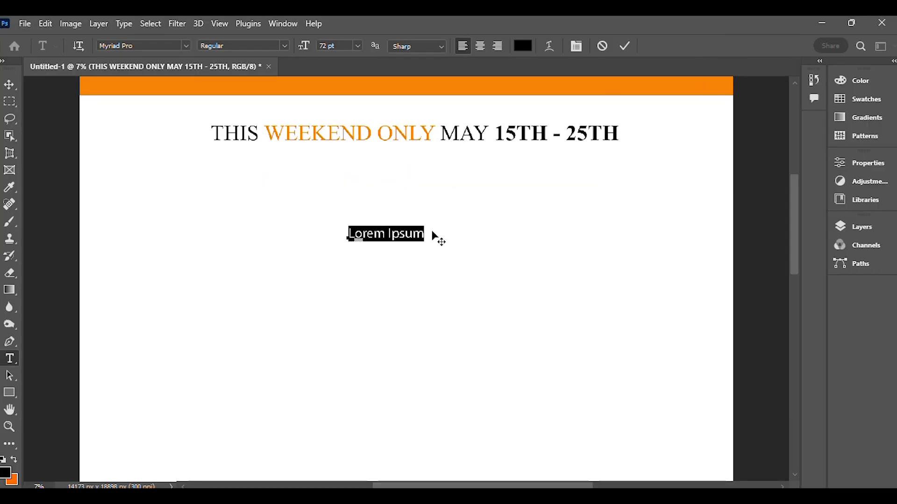
{"action": "type", "text": "SUPER"}
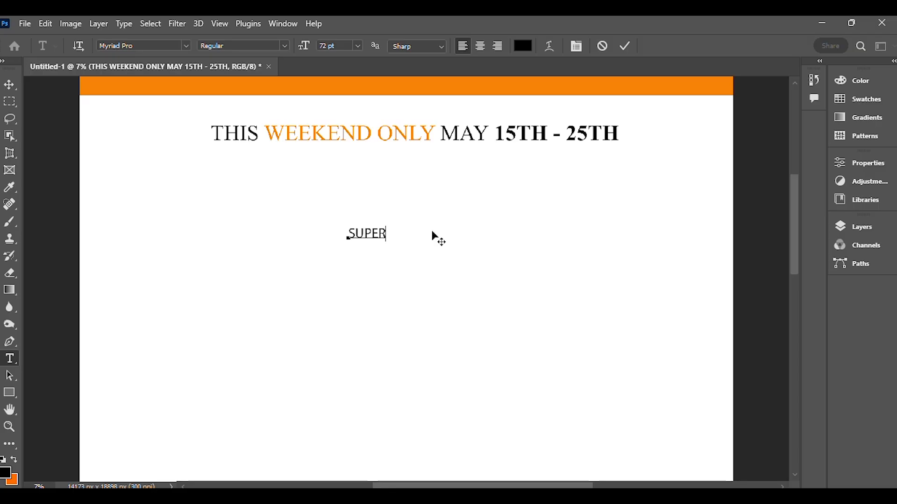
{"action": "left_click", "coordinate": [629, 42]}
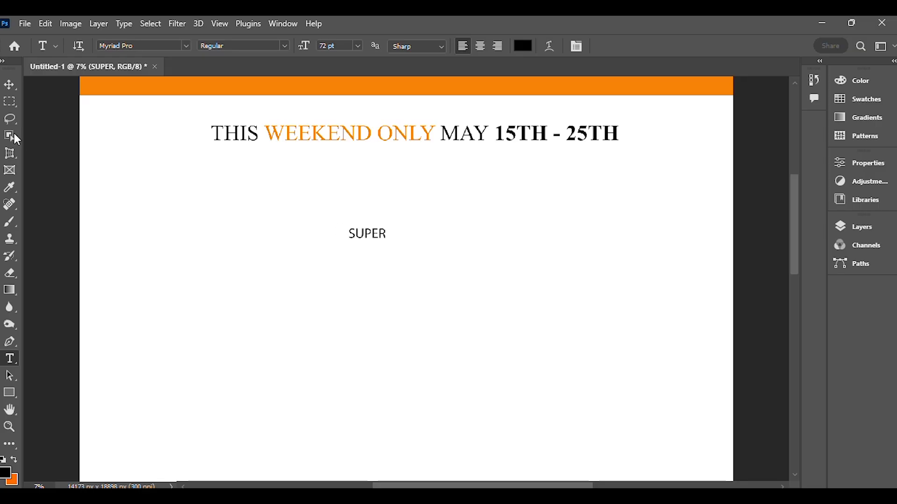
- Move the SUPER text slightly down and toward the page centre and enlarge it proportionally to about 458%
{"action": "left_click", "coordinate": [9, 85]}
{"action": "left_click_drag", "start_coordinate": [370, 240], "coordinate": [402, 256]}
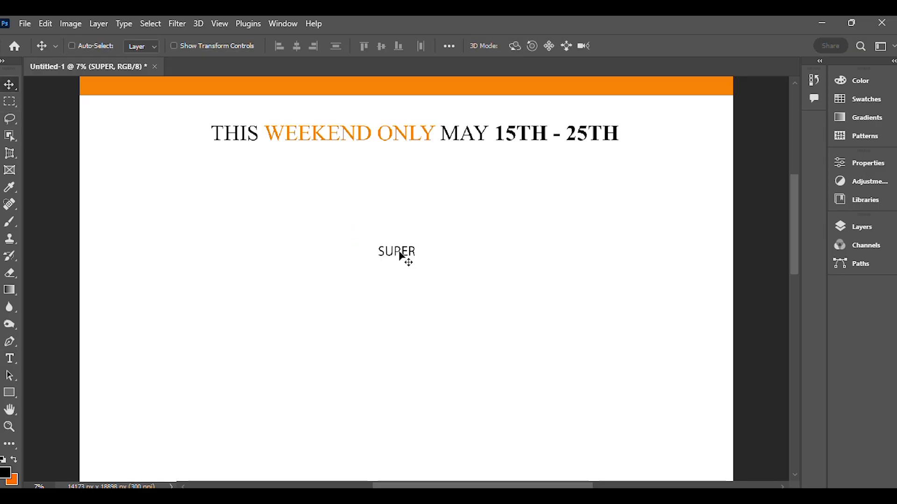
{"action": "key", "text": "ctrl+t"}
{"action": "key", "text": "alt+Tab"}
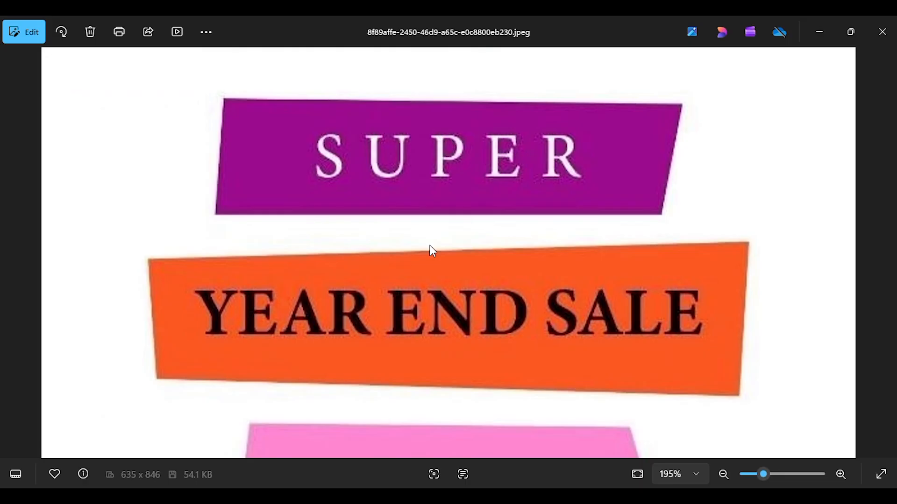
{"action": "key", "text": "alt+Tab"}
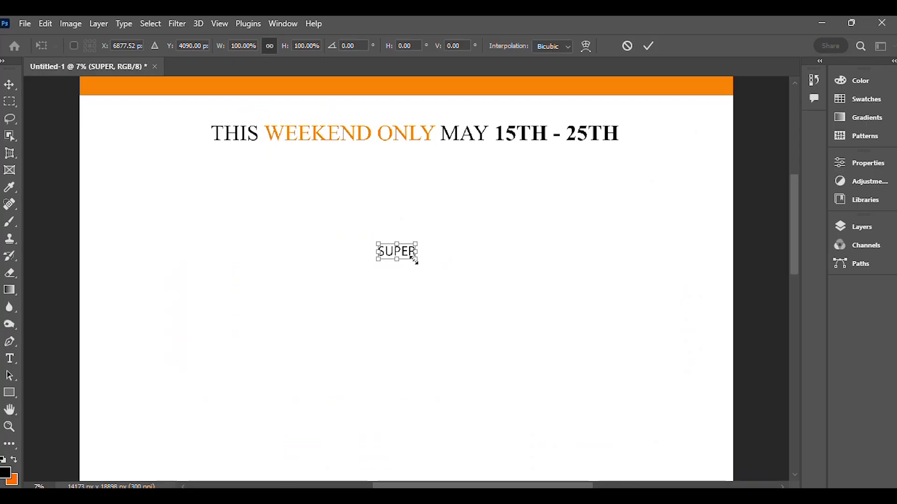
{"action": "mouse_move", "coordinate": [415, 259]}
{"action": "left_mouse_down"}
{"action": "mouse_move", "coordinate": [470, 321]}
{"action": "mouse_move", "coordinate": [423, 266]}
{"action": "left_mouse_up"}
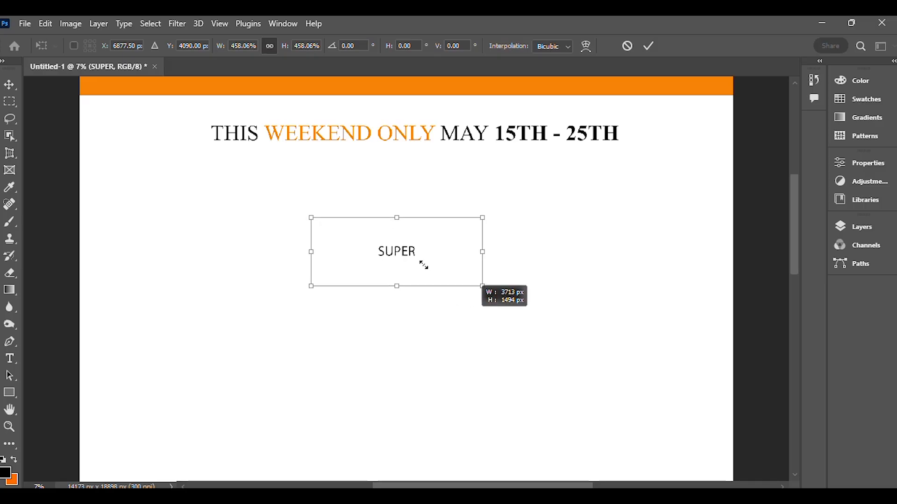
{"action": "left_click_drag", "start_coordinate": [482, 286], "coordinate": [482, 285]}
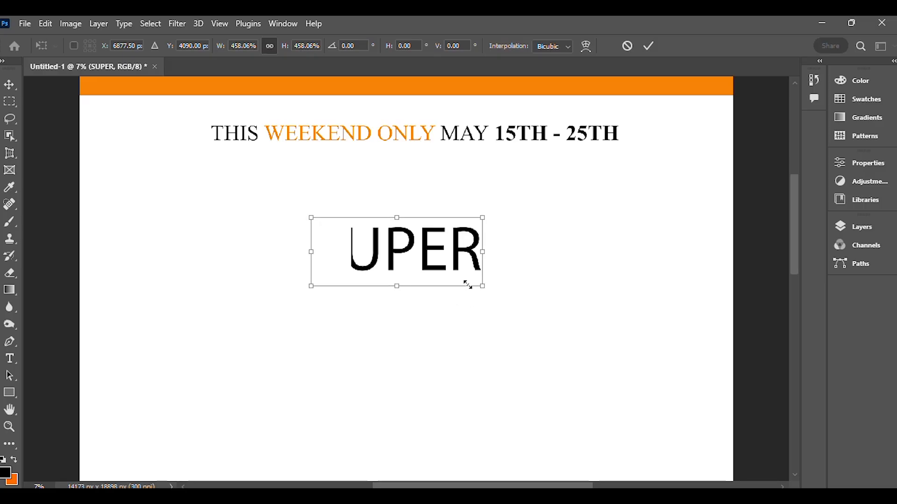
- Centre SUPER below the headline and resize it proportionally to about 705%, comparing it with the reference newsletter
{"action": "left_click_drag", "start_coordinate": [408, 261], "coordinate": [598, 315]}
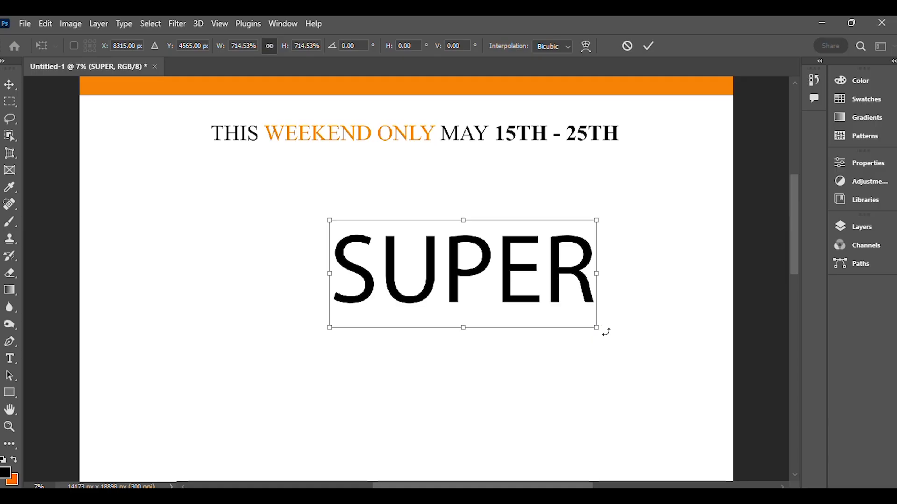
{"action": "key", "text": "ctrl+z"}
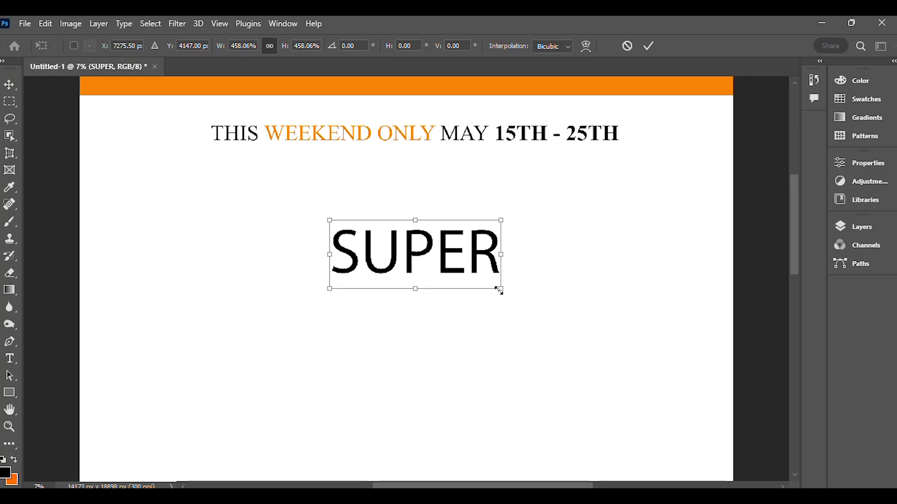
{"action": "left_click_drag", "start_coordinate": [499, 291], "coordinate": [555, 367]}
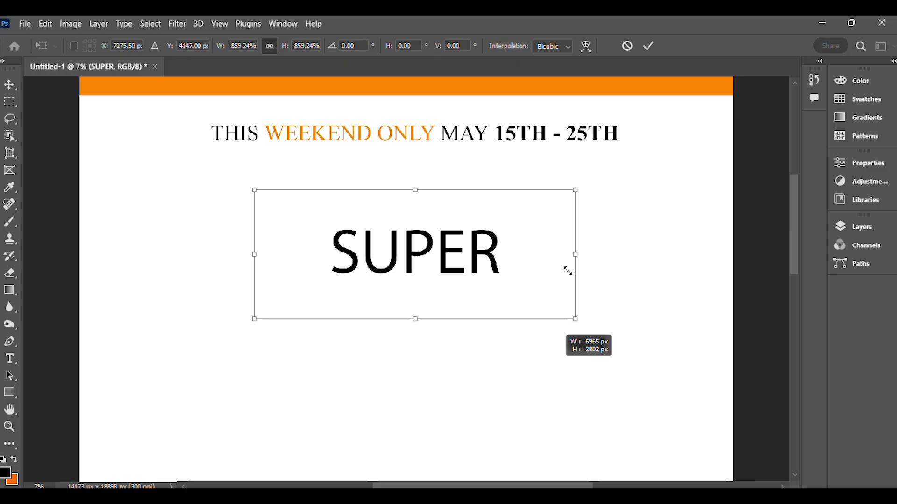
{"action": "key", "text": "alt+Tab"}
{"action": "left_click", "coordinate": [456, 236]}
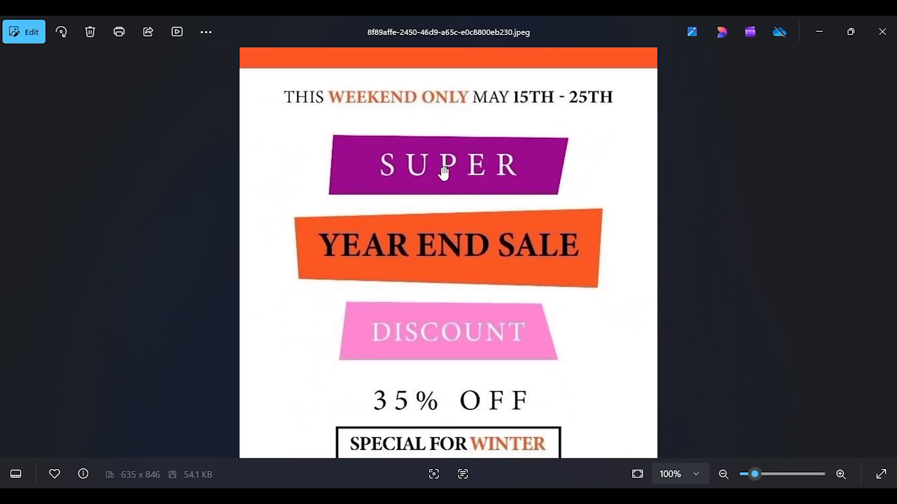
{"action": "key", "text": "alt+Tab"}
{"action": "left_click_drag", "start_coordinate": [574, 317], "coordinate": [546, 305]}
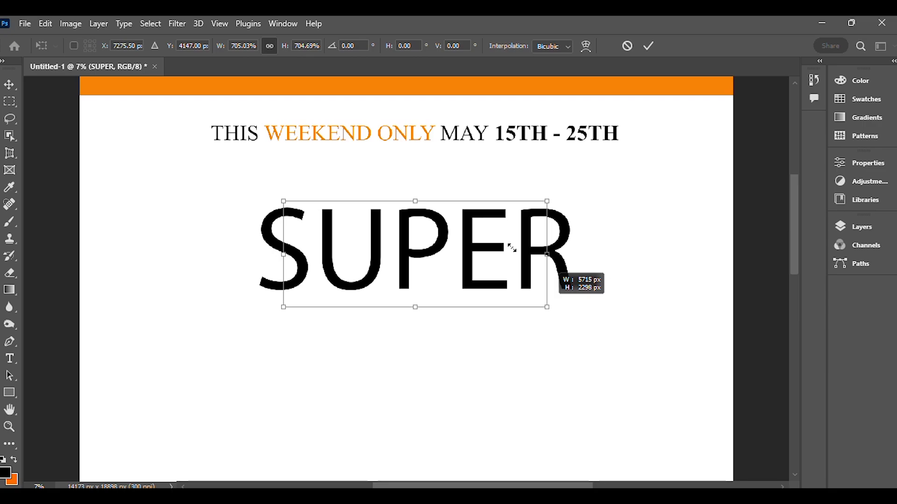
- Reduce SUPER proportionally to about 554% and check its size against the reference newsletter image
{"action": "key", "text": "alt+Tab"}
{"action": "key", "text": "alt+Tab"}
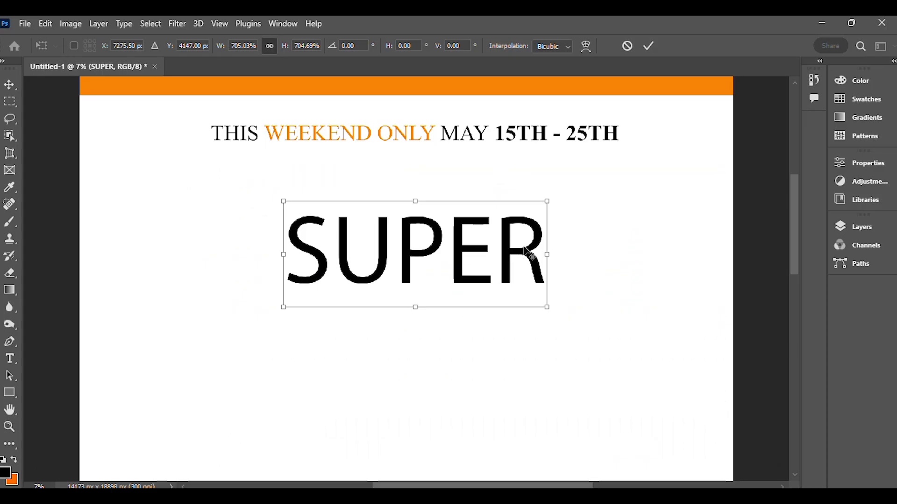
{"action": "left_click_drag", "start_coordinate": [544, 309], "coordinate": [522, 291]}
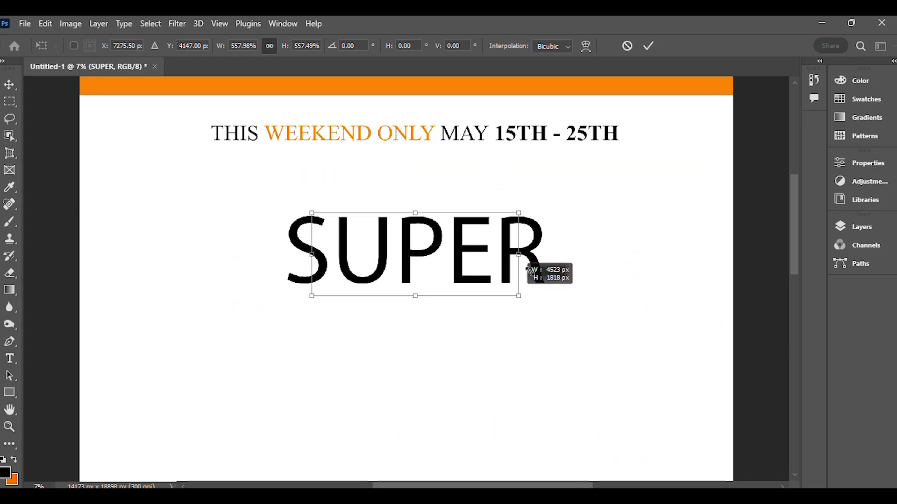
{"action": "key", "text": "alt+Tab"}
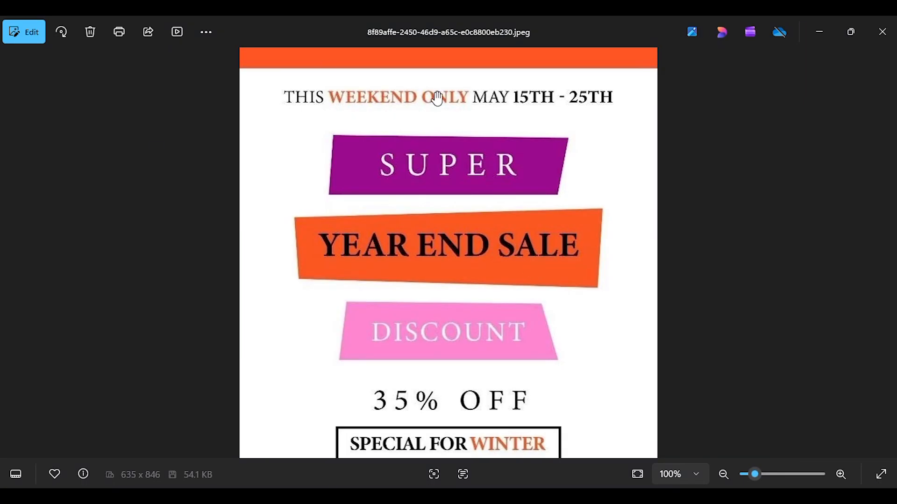
{"action": "key", "text": "alt+Tab"}
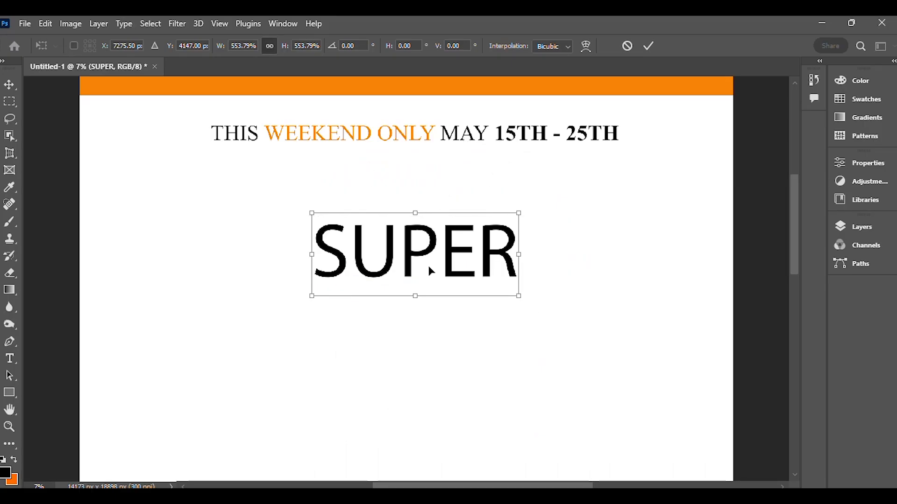
- Fit the whole page in view and compare SUPER's size and placement with the reference newsletter image
{"action": "key", "text": "ctrl+0"}
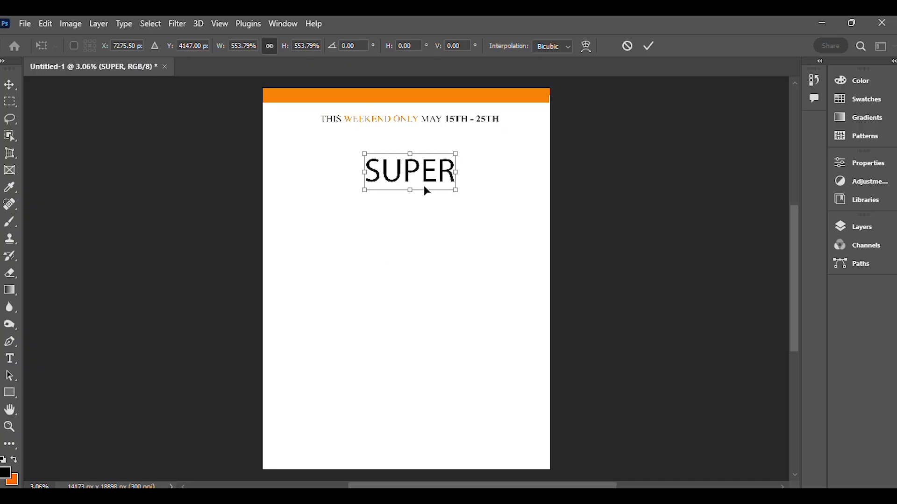
{"action": "key", "text": "alt+Tab"}
{"action": "key", "text": "alt+Tab"}
{"action": "key", "text": "alt+Tab"}
{"action": "key", "text": "alt+Tab"}
{"action": "key", "text": "alt+Tab"}
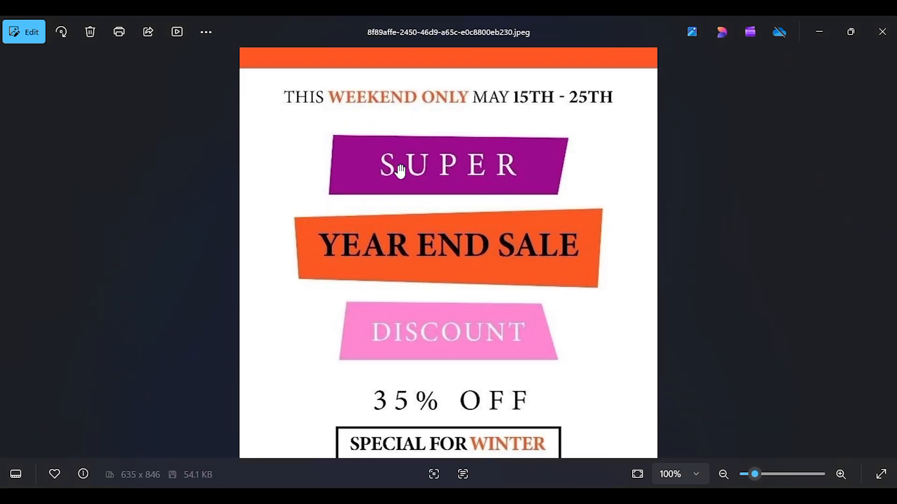
{"action": "key", "text": "alt+Tab"}
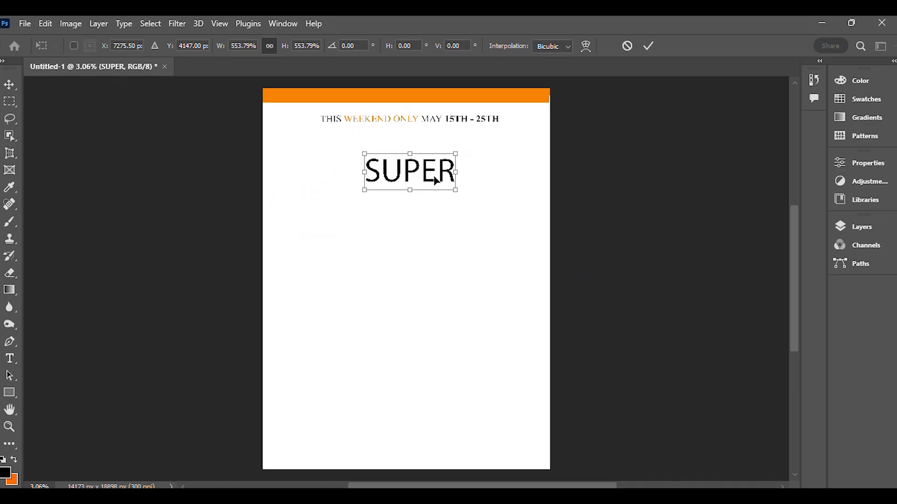
{"action": "key", "text": "alt+Tab"}
{"action": "key", "text": "alt+Tab"}
- Enlarge SUPER slightly around its centre to about 449 pt and commit the transformation
{"action": "left_click_drag", "start_coordinate": [456, 191], "coordinate": [464, 196]}
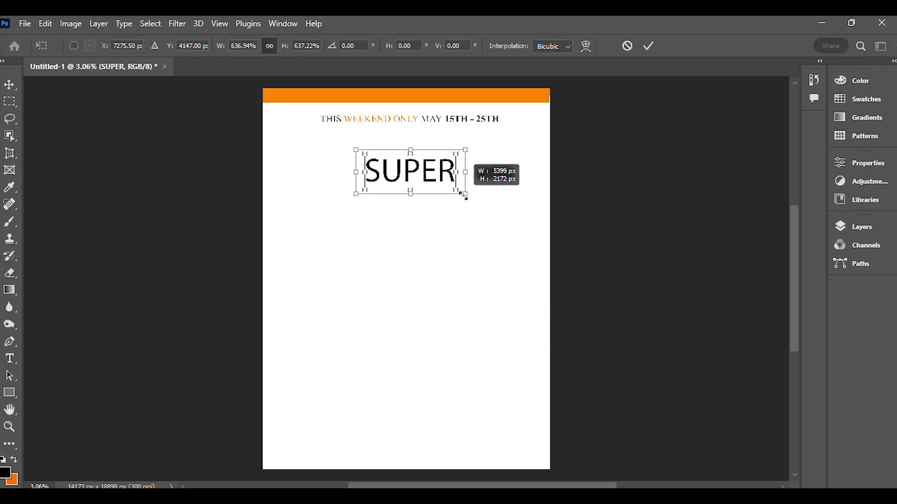
{"action": "key", "text": "alt+Tab"}
{"action": "key", "text": "alt+Tab"}
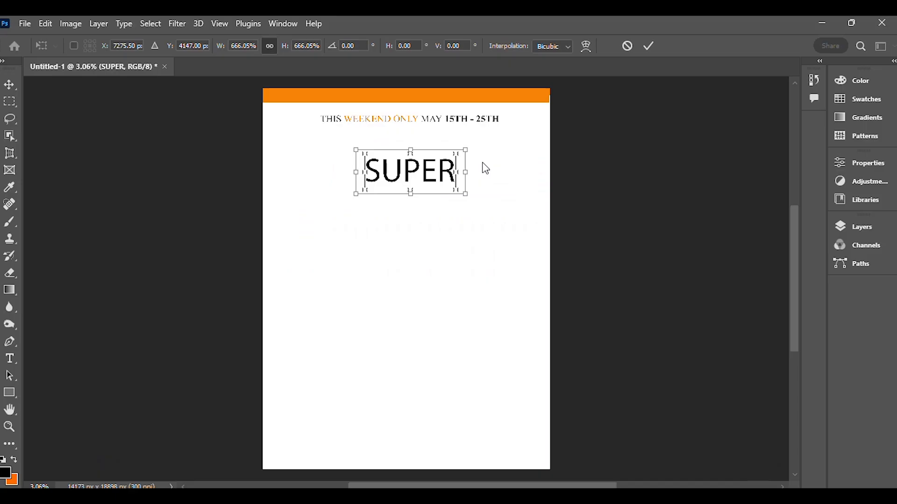
{"action": "left_click_drag", "start_coordinate": [460, 190], "coordinate": [527, 167]}
{"action": "key", "text": "Return"}
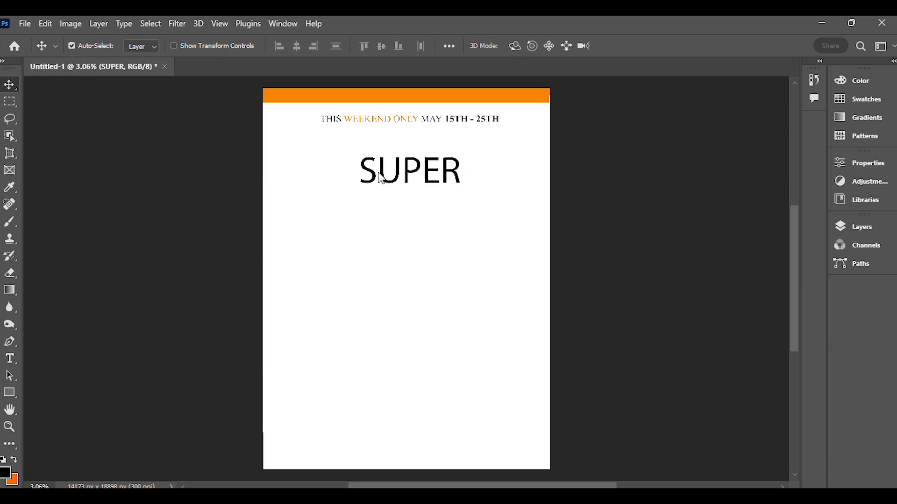
- Insert a space between each letter of SUPER so it reads S U P E R, matching the reference, and commit the text
{"action": "key", "text": "alt+Tab"}
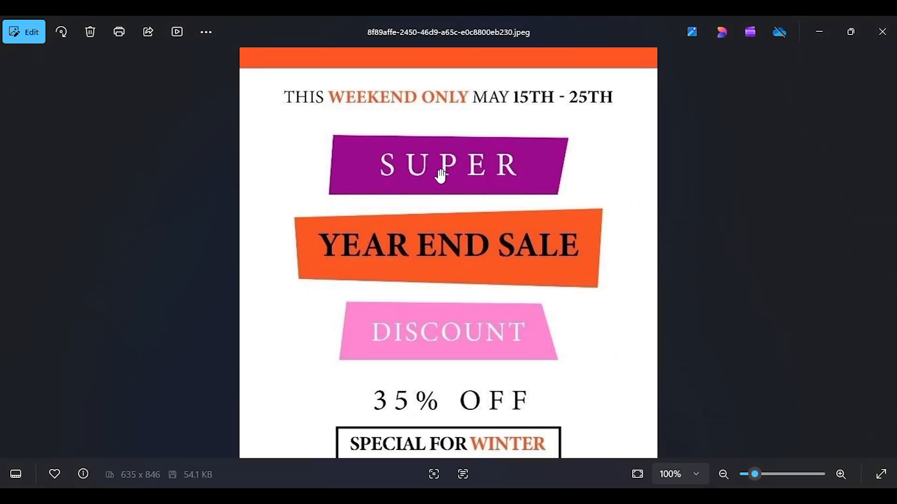
{"action": "key", "text": "alt+Tab"}
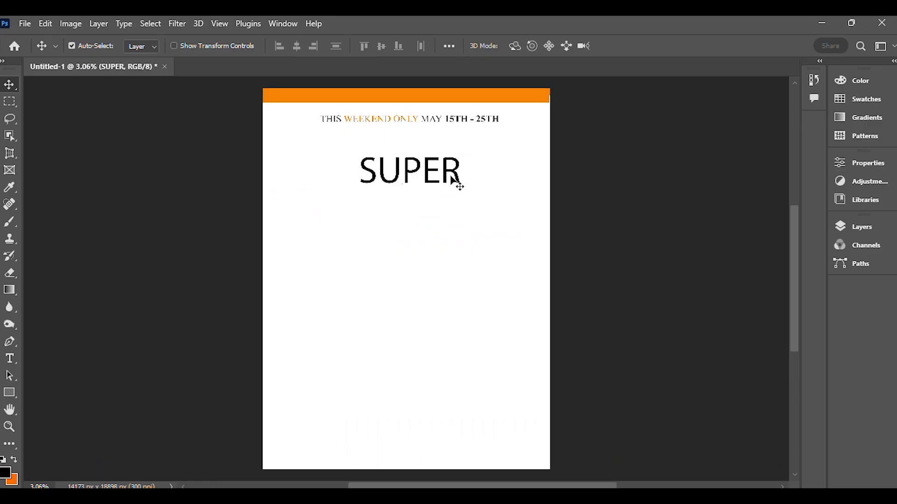
{"action": "left_click", "coordinate": [7, 360]}
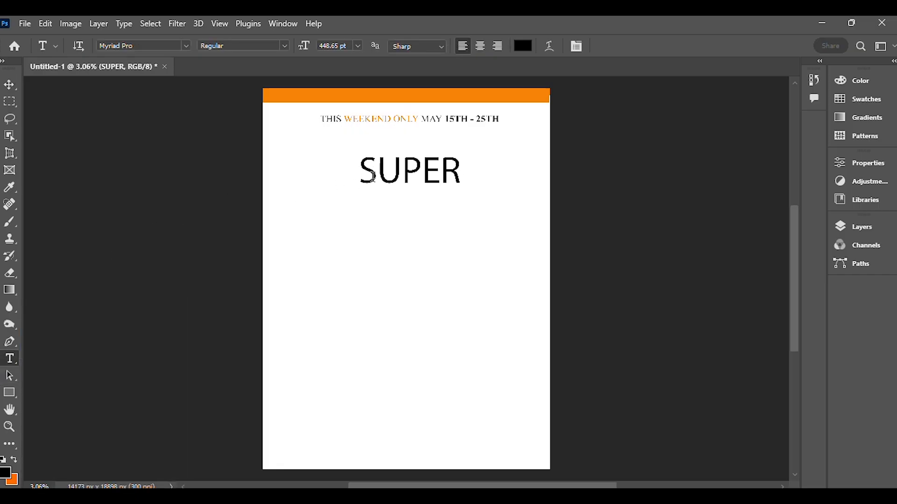
{"action": "left_click", "coordinate": [378, 169]}
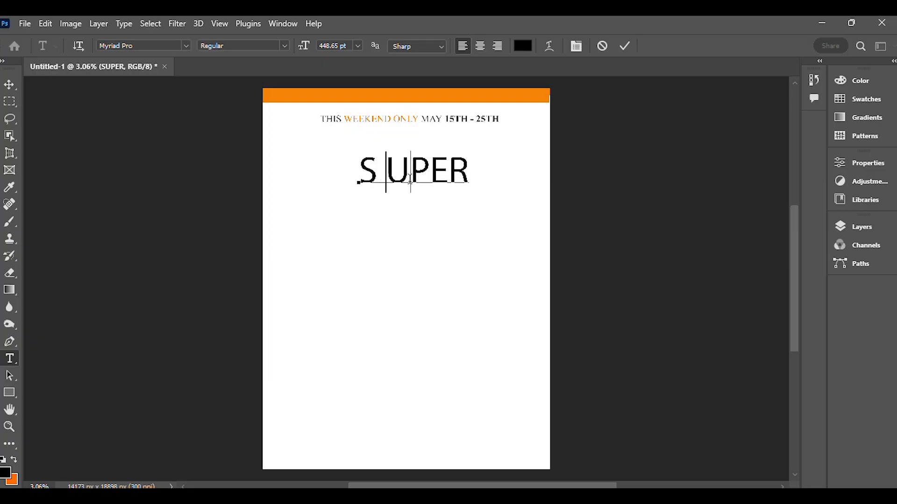
{"action": "key", "text": "Right"}
{"action": "key", "text": "Right"}
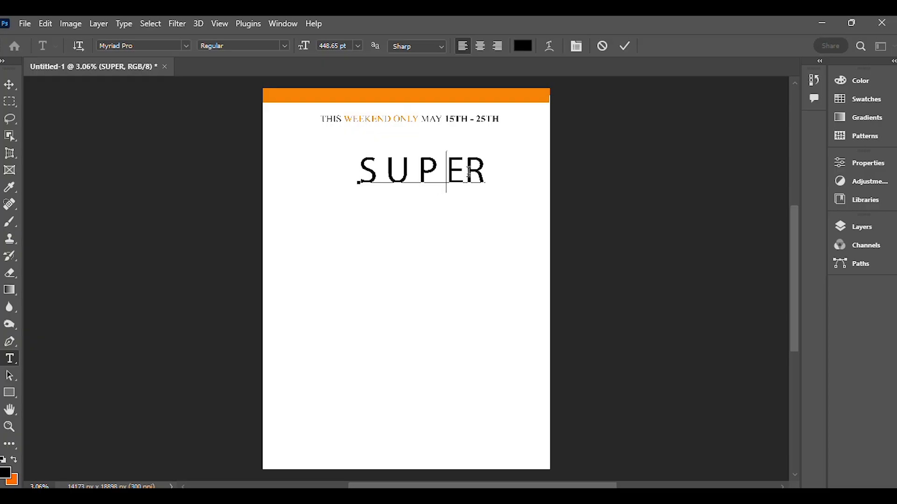
{"action": "key", "text": "Right"}
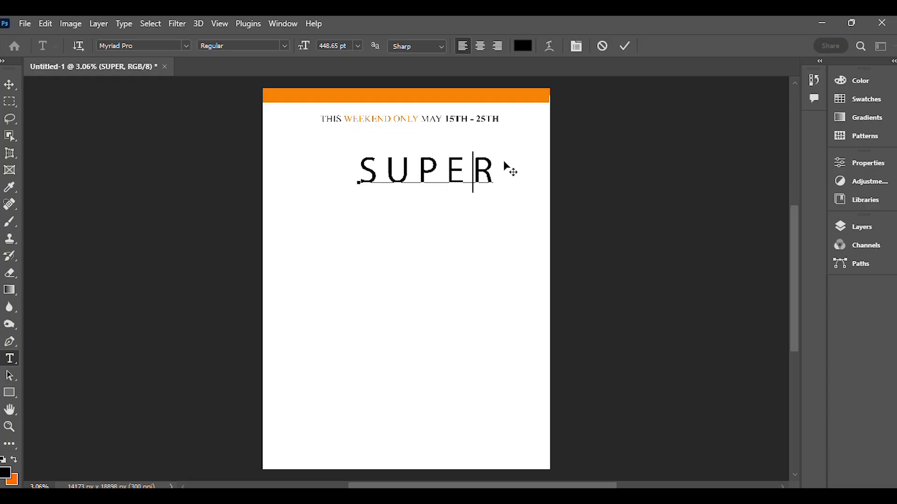
{"action": "left_click", "coordinate": [626, 47]}
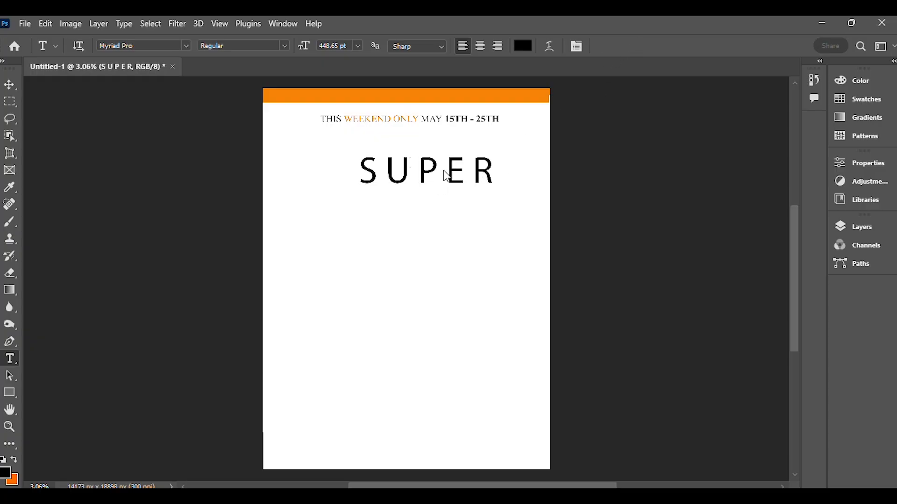
- Centre the spaced S U P E R text below the headline, scale it proportionally to about 88% and commit
{"action": "left_click", "coordinate": [9, 85]}
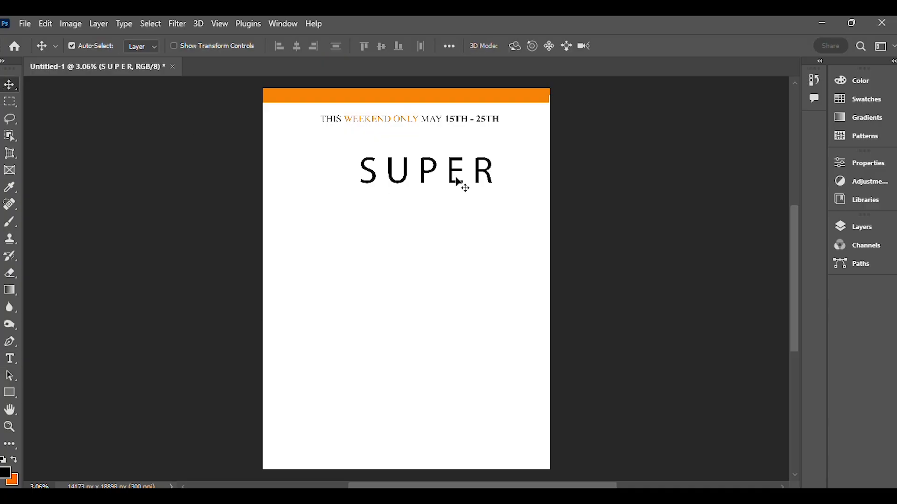
{"action": "left_click_drag", "start_coordinate": [458, 180], "coordinate": [440, 177]}
{"action": "key", "text": "alt+Tab"}
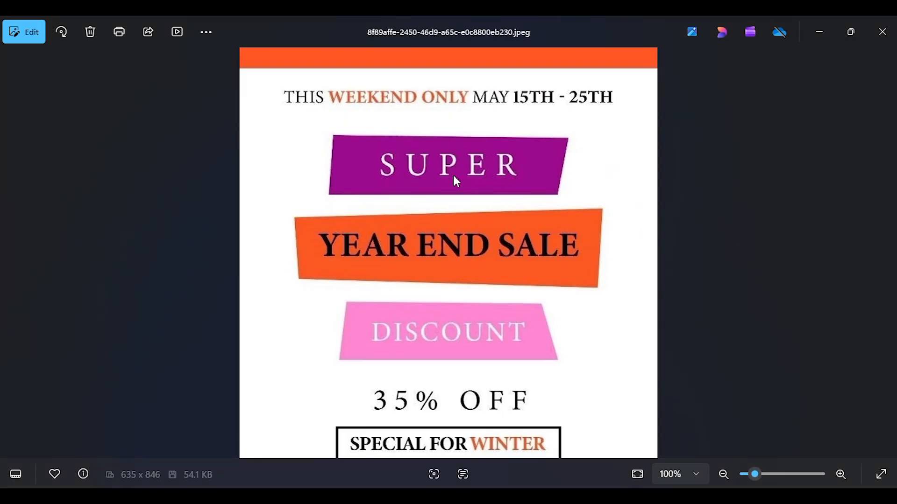
{"action": "key", "text": "alt+Tab"}
{"action": "key", "text": "ctrl+t"}
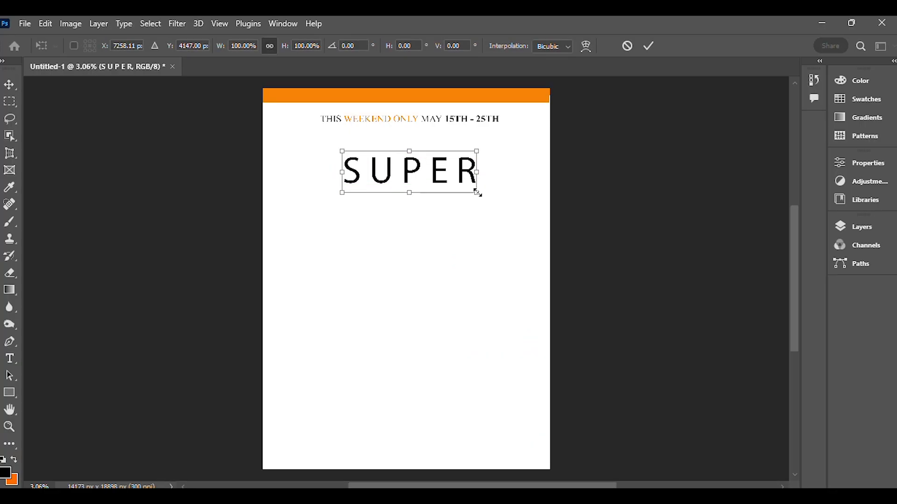
{"action": "left_click_drag", "start_coordinate": [478, 193], "coordinate": [424, 172]}
{"action": "key", "text": "alt+Tab"}
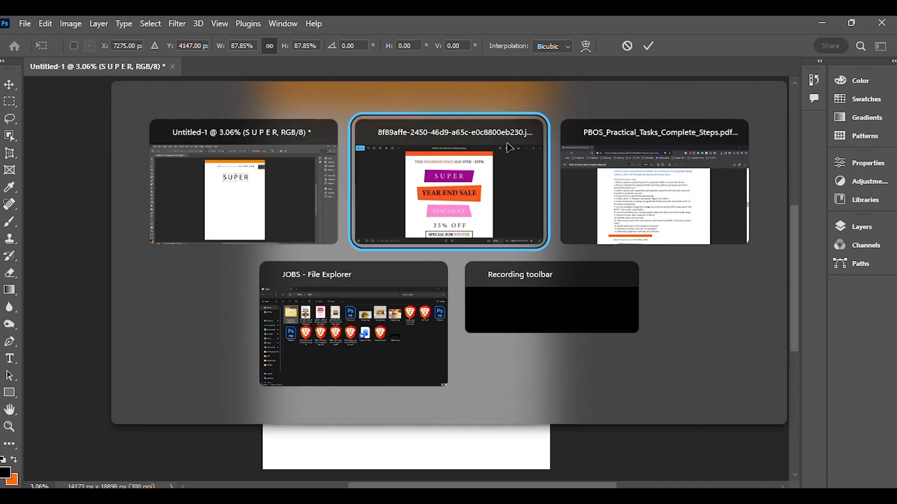
{"action": "key", "text": "alt+Tab"}
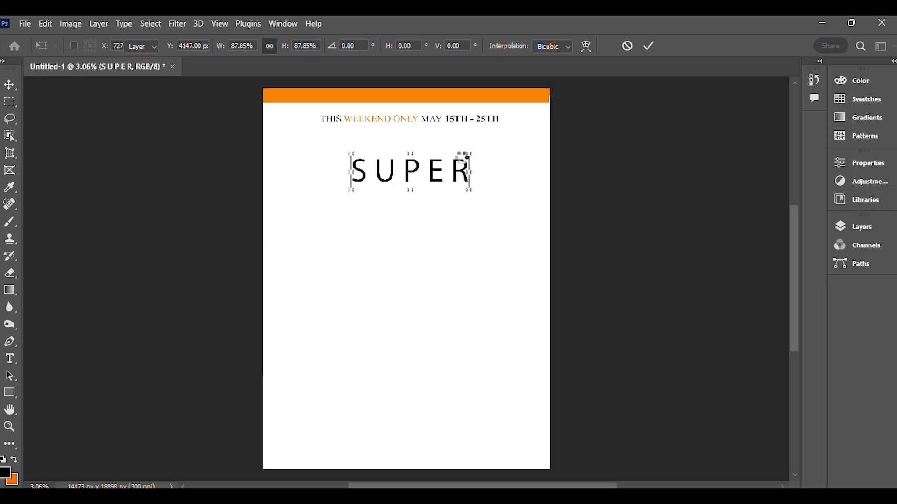
{"action": "key", "text": "Return"}
- Check the purple SUPER banner in the reference image and set the Rectangle tool's fill colour to #ad0af9
{"action": "key", "text": "alt+Tab"}
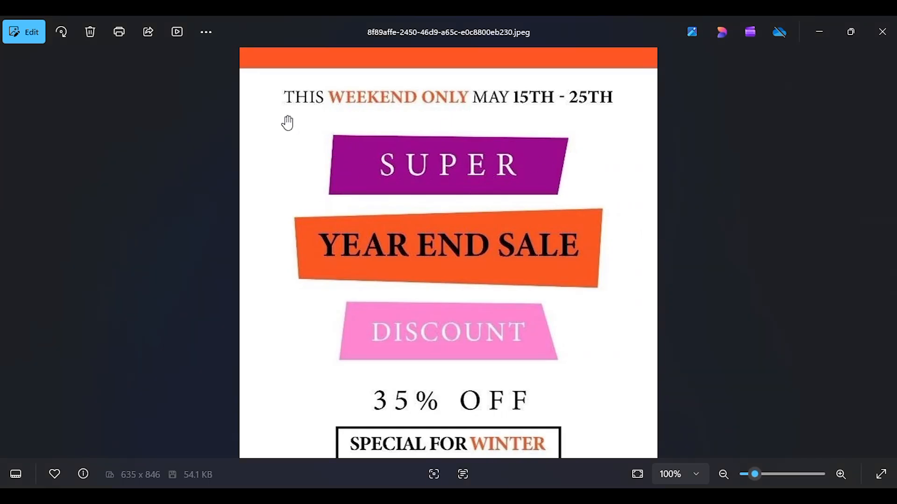
{"action": "key", "text": "alt+Tab"}
{"action": "left_click", "coordinate": [10, 393]}
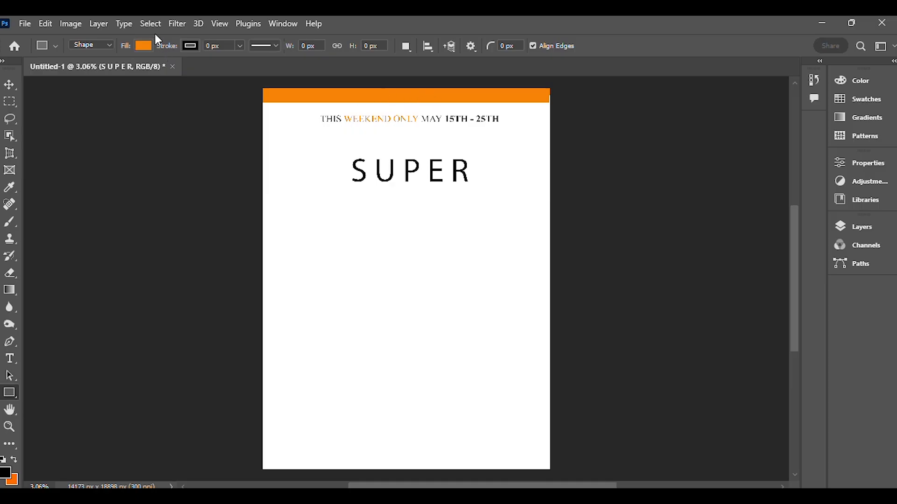
{"action": "key", "text": "alt+Tab"}
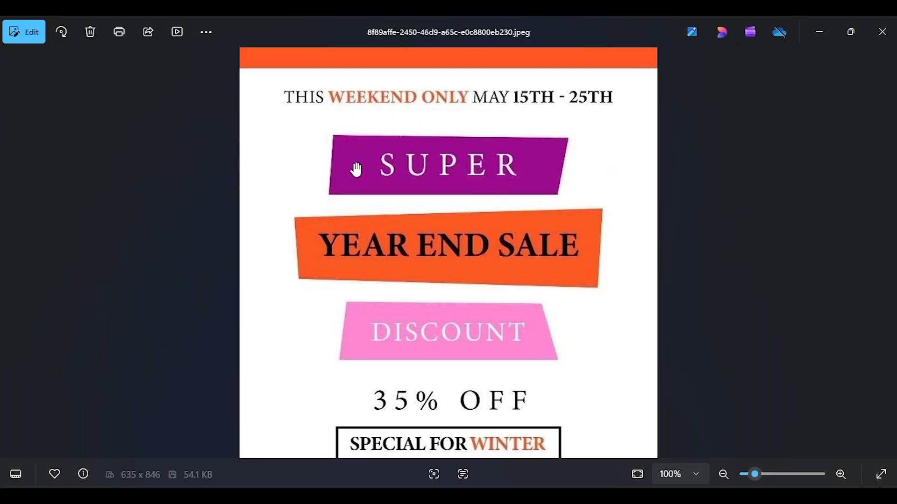
{"action": "key", "text": "alt+Tab"}
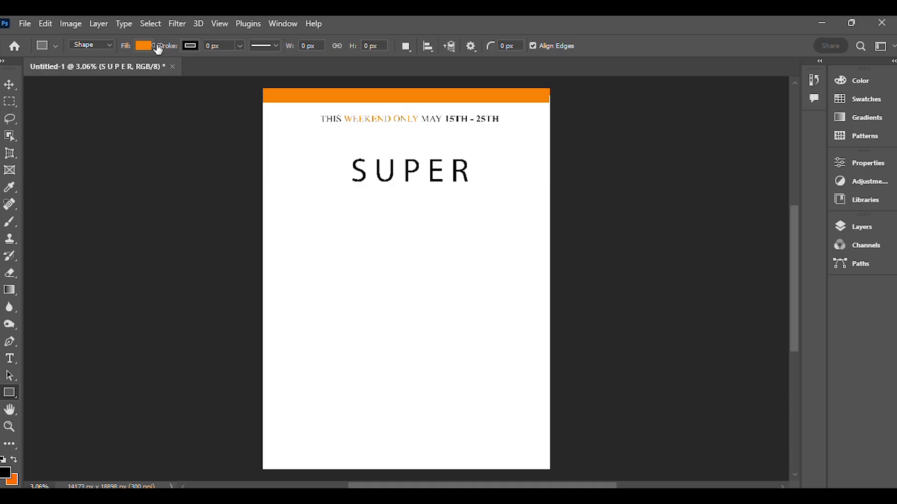
{"action": "left_click", "coordinate": [142, 47]}
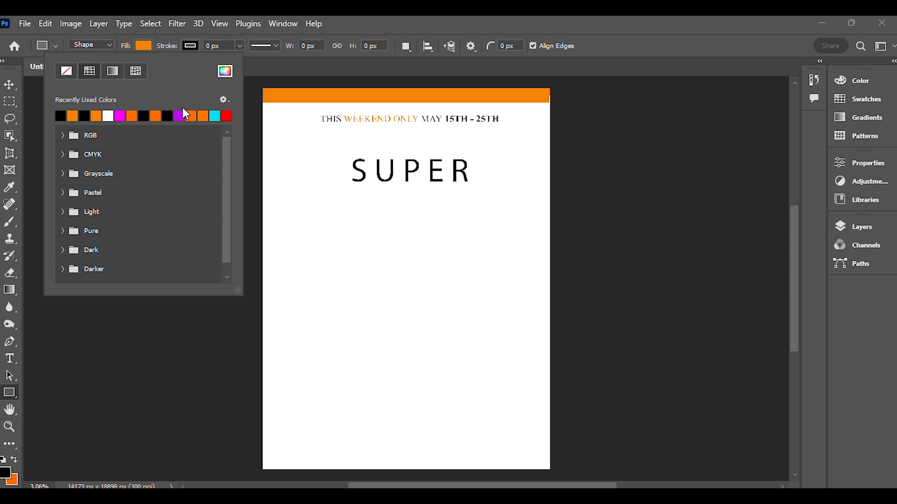
{"action": "left_click", "coordinate": [226, 72]}
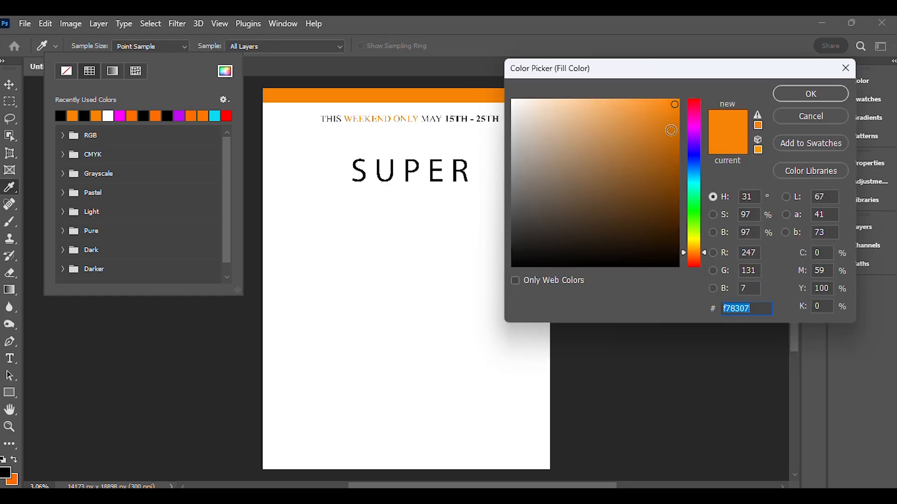
{"action": "left_click_drag", "start_coordinate": [692, 177], "coordinate": [698, 136]}
{"action": "left_click_drag", "start_coordinate": [675, 104], "coordinate": [675, 104]}
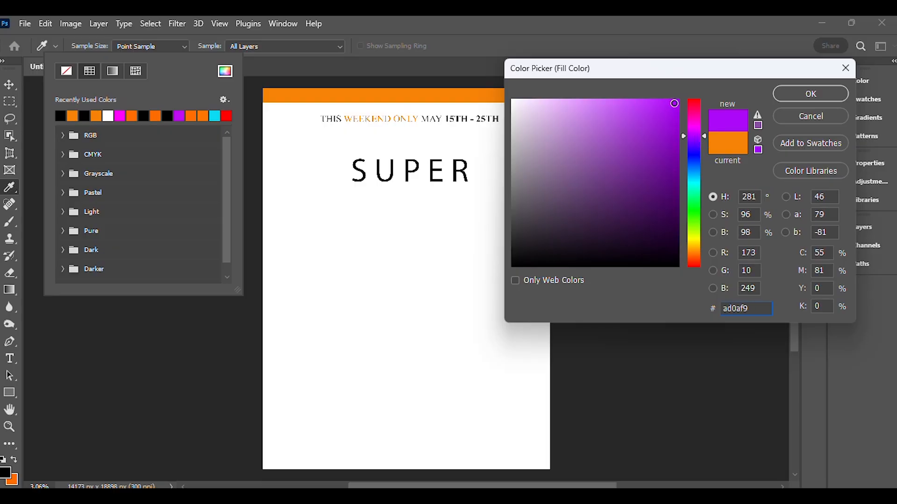
{"action": "left_click", "coordinate": [812, 96]}
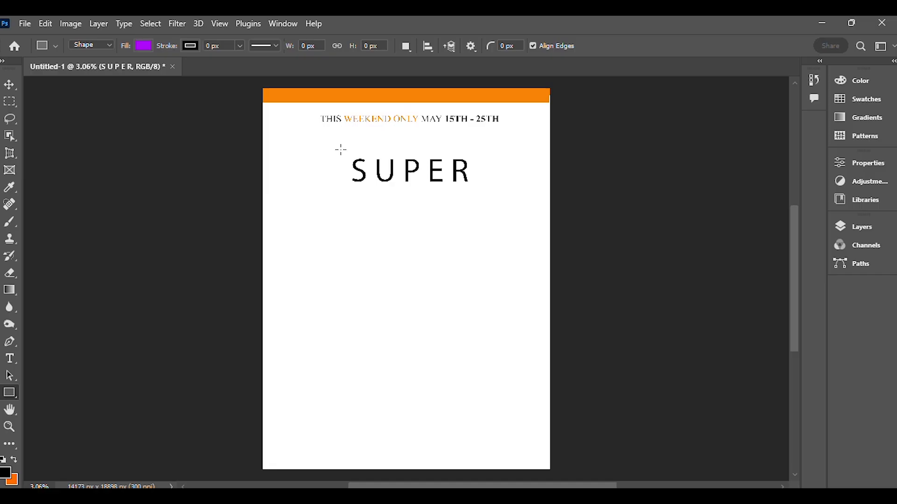
- Draw a purple rectangle about 6762 x 2188 px over the S U P E R text and compare it with the reference
{"action": "left_click_drag", "start_coordinate": [341, 149], "coordinate": [477, 194]}
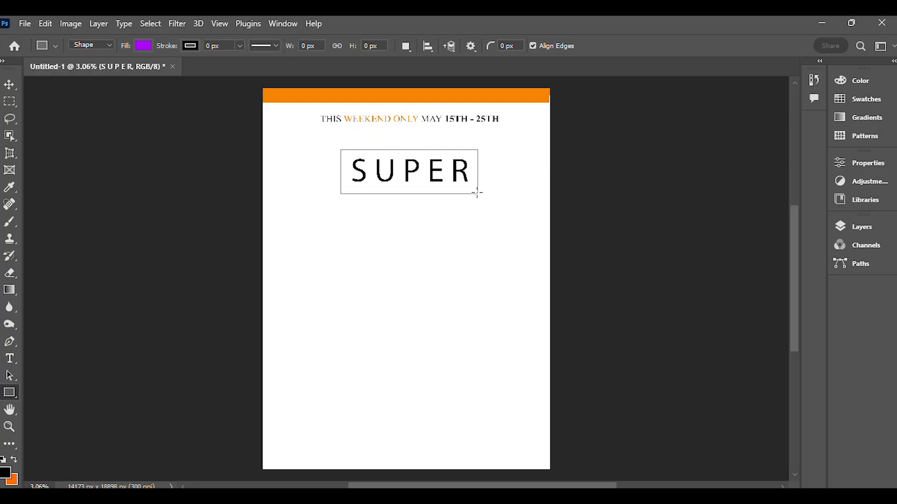
{"action": "left_click", "coordinate": [804, 158]}
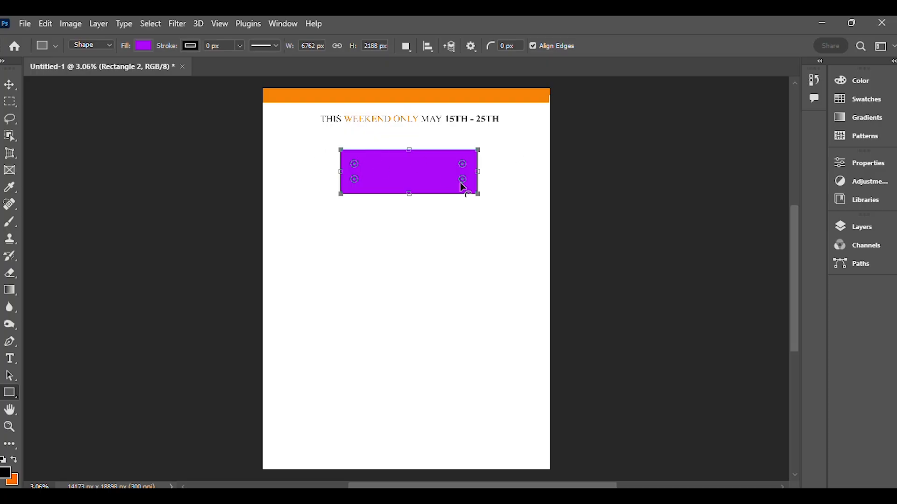
{"action": "key", "text": "alt+Tab"}
{"action": "key", "text": "alt+Tab"}
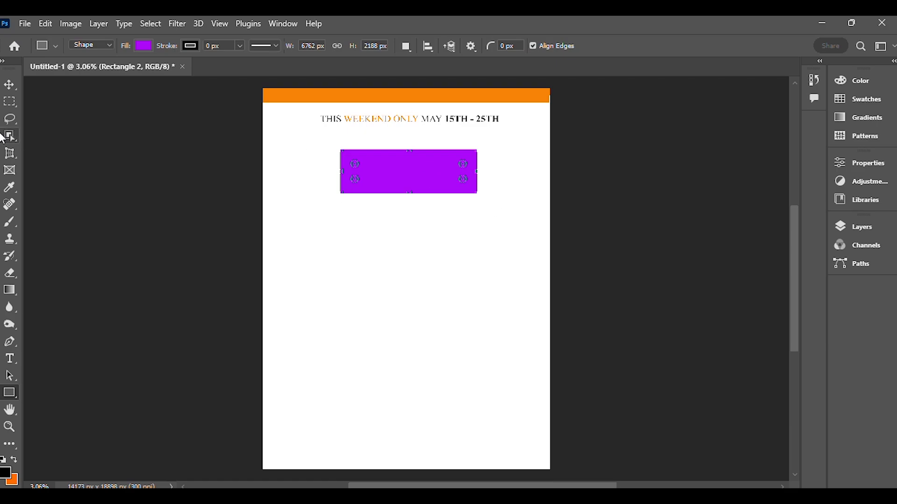
{"action": "left_click", "coordinate": [8, 87]}
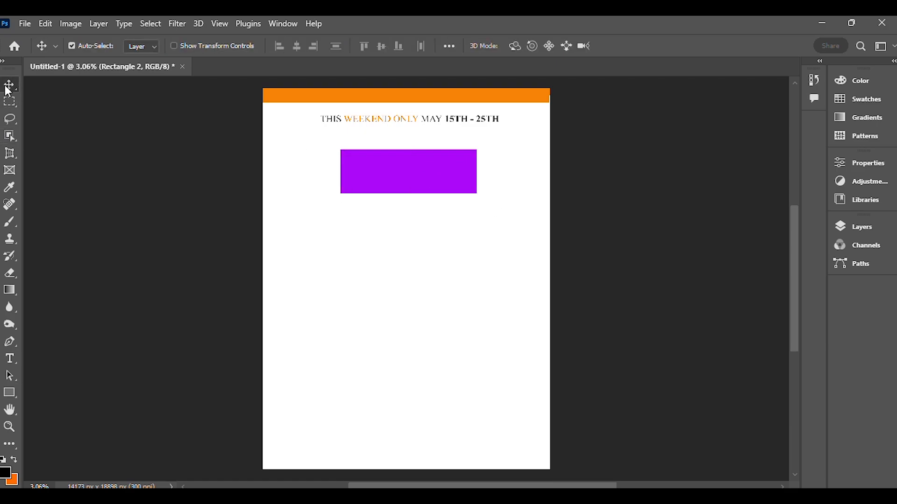
{"action": "left_click", "coordinate": [10, 397]}
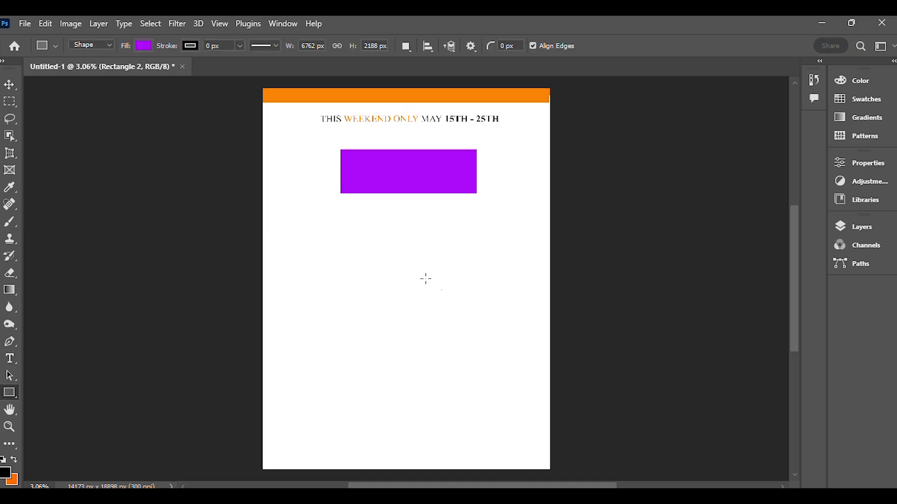
{"action": "left_click_drag", "start_coordinate": [321, 225], "coordinate": [376, 270]}
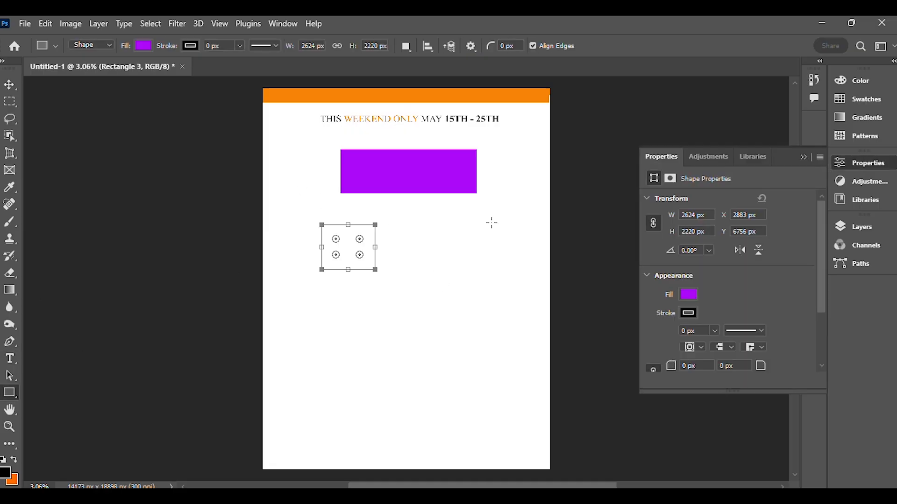
{"action": "left_click", "coordinate": [804, 157]}
{"action": "key", "text": "Return"}
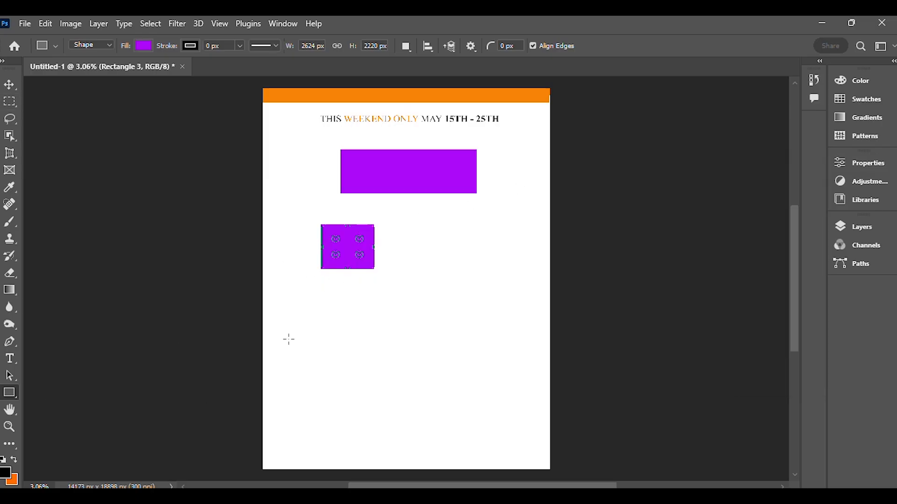
{"action": "left_click", "coordinate": [10, 85]}
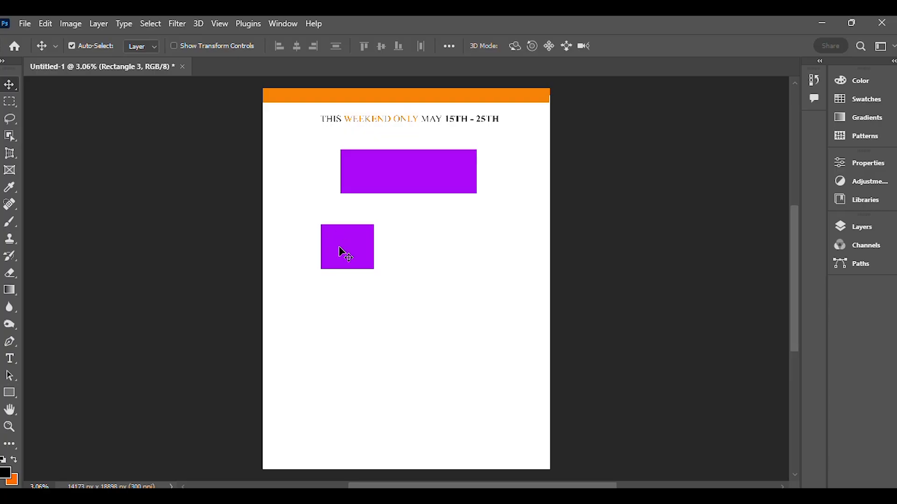
{"action": "left_click_drag", "start_coordinate": [338, 248], "coordinate": [414, 257]}
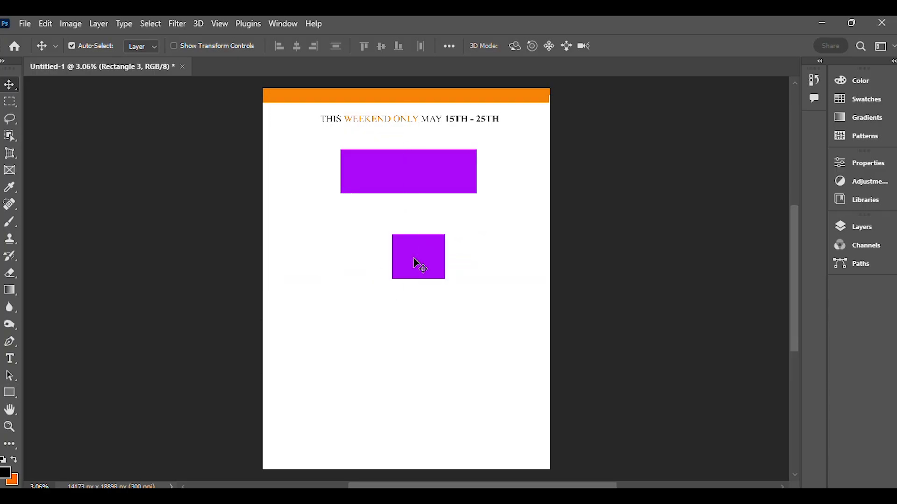
{"action": "key", "text": "Delete"}
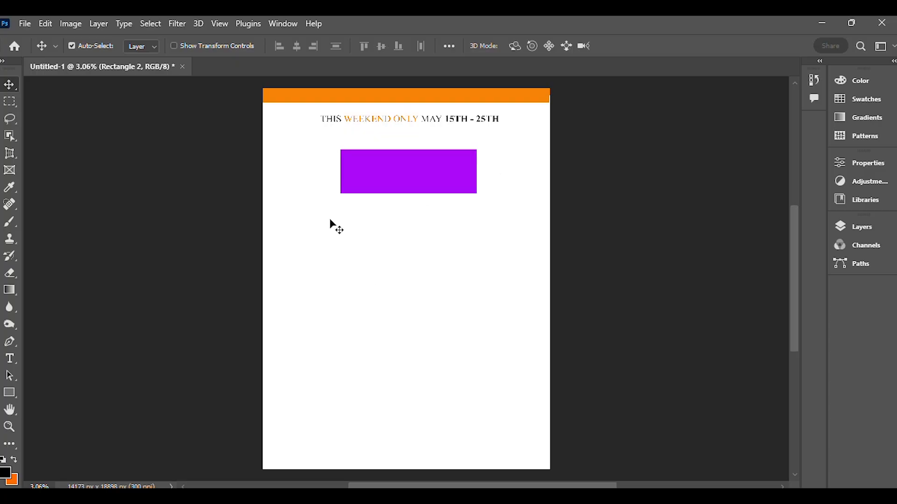
{"action": "left_click", "coordinate": [864, 229]}
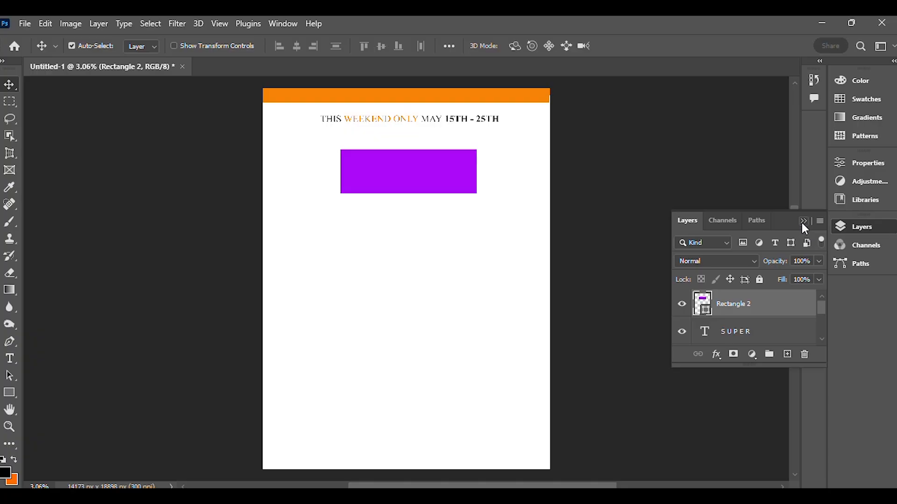
{"action": "right_click", "coordinate": [840, 226]}
{"action": "left_click", "coordinate": [794, 232]}
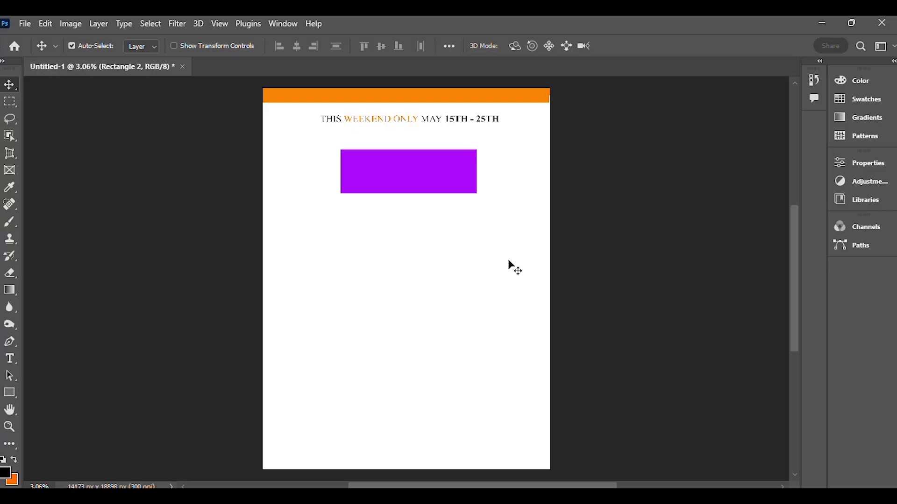
{"action": "key", "text": "F7"}
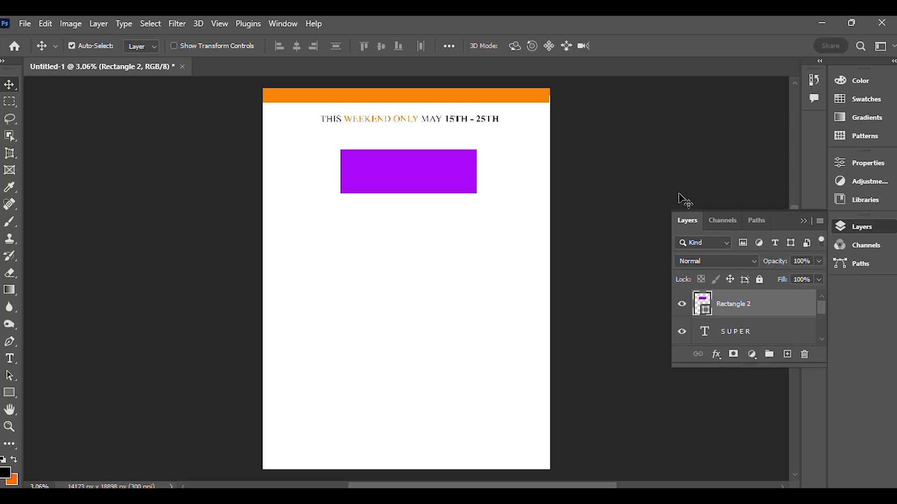
{"action": "left_click", "coordinate": [803, 221]}
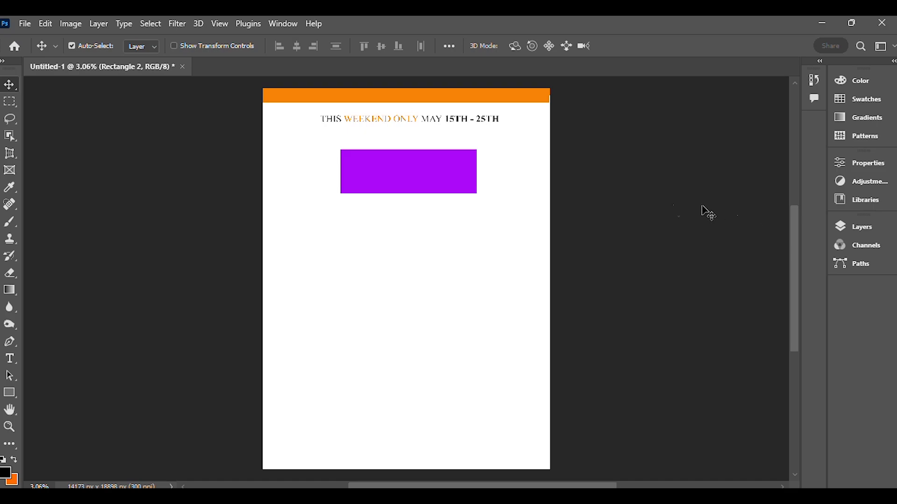
- Toggle the purple rectangle layer's visibility off and on, and move the S U P E R text layer above it in the layer stack
{"action": "left_click", "coordinate": [283, 24]}
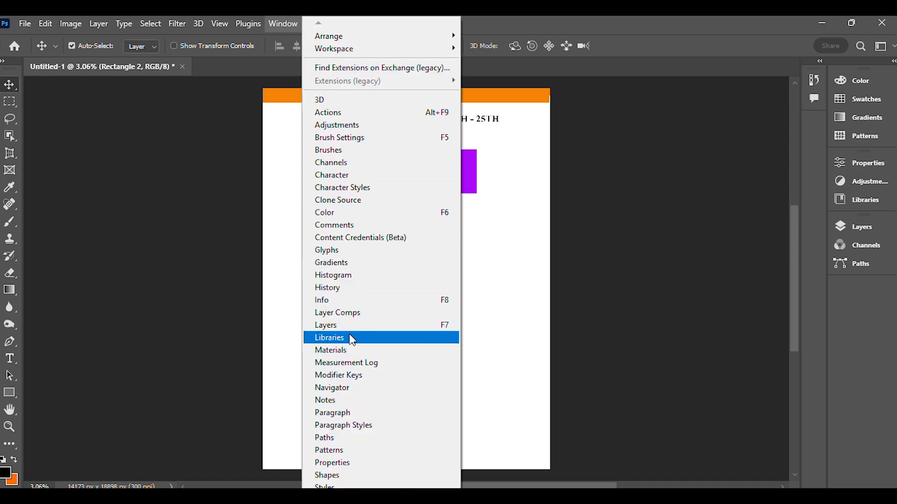
{"action": "left_click", "coordinate": [367, 328]}
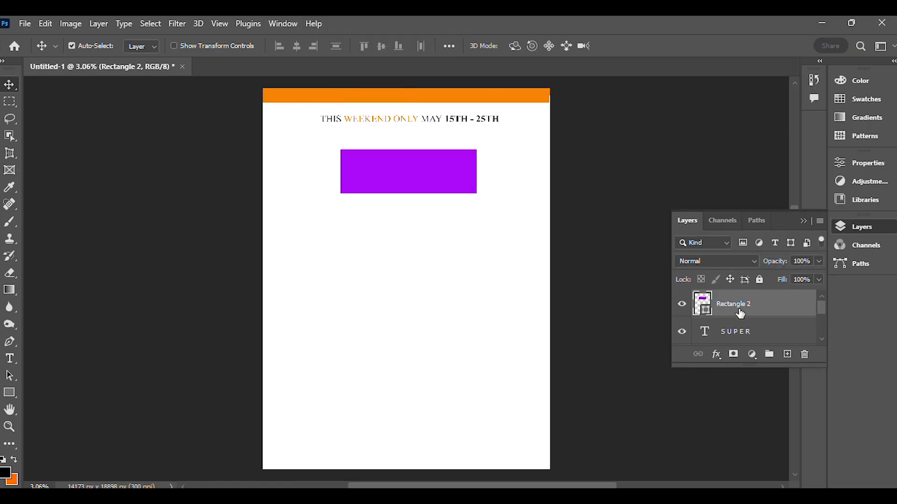
{"action": "scroll", "coordinate": [752, 316], "scroll_direction": "down", "scroll_amount": 1}
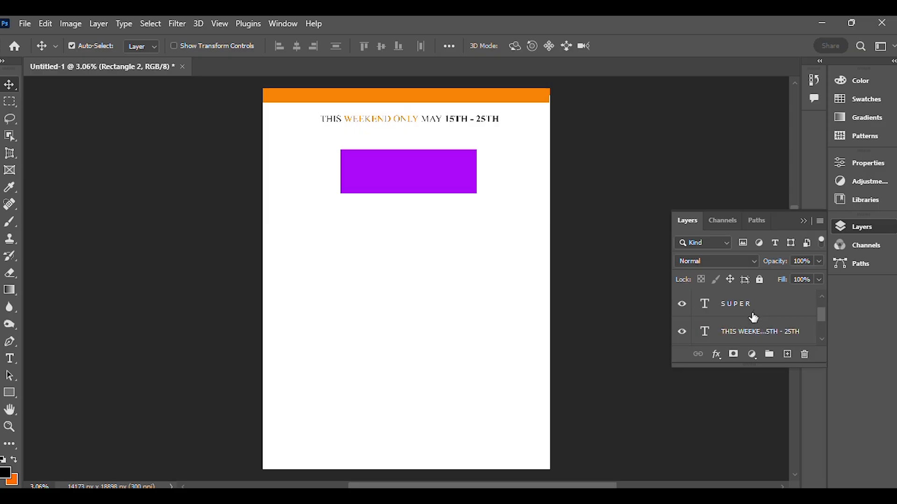
{"action": "scroll", "coordinate": [750, 320], "scroll_direction": "up", "scroll_amount": 1}
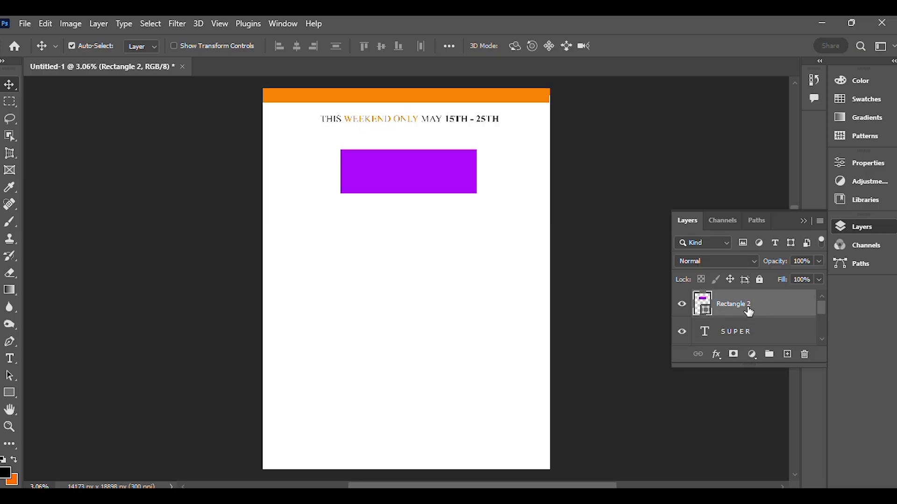
{"action": "left_click", "coordinate": [683, 309]}
{"action": "left_click", "coordinate": [683, 308]}
{"action": "left_click", "coordinate": [682, 307]}
{"action": "left_click", "coordinate": [684, 308]}
{"action": "left_click", "coordinate": [726, 337]}
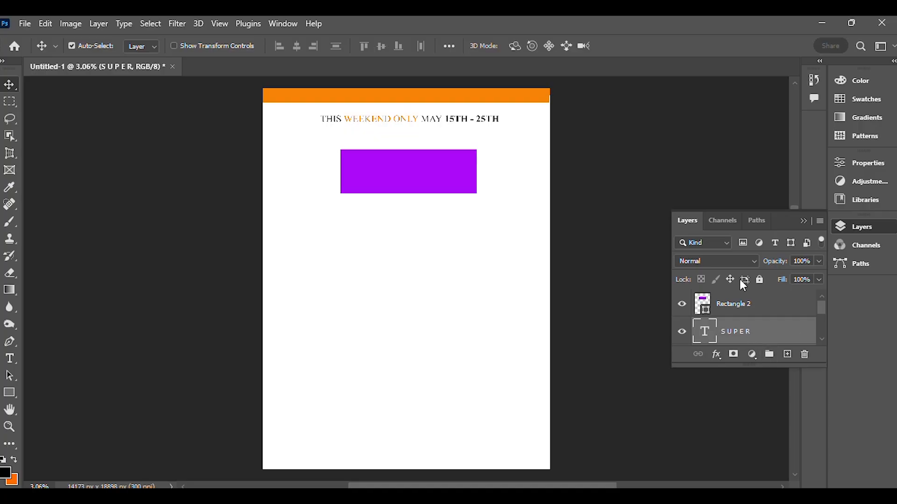
{"action": "left_click_drag", "start_coordinate": [762, 334], "coordinate": [764, 290]}
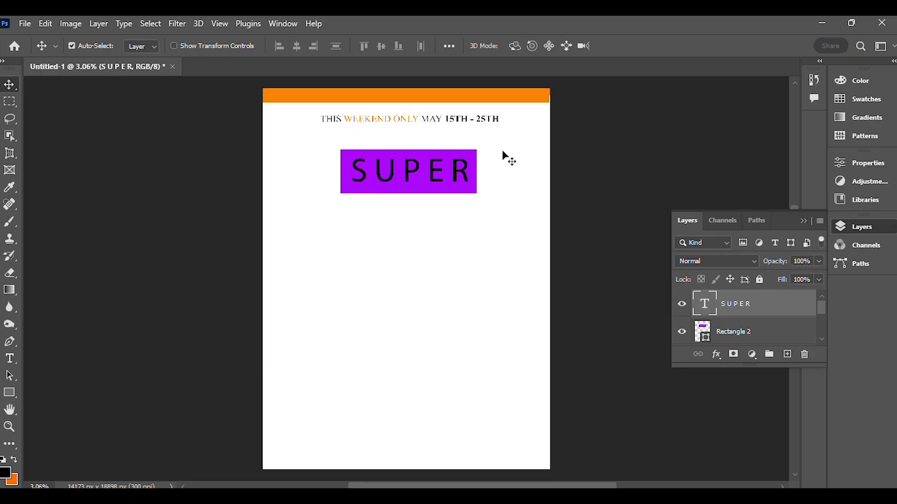
{"action": "left_click", "coordinate": [803, 221]}
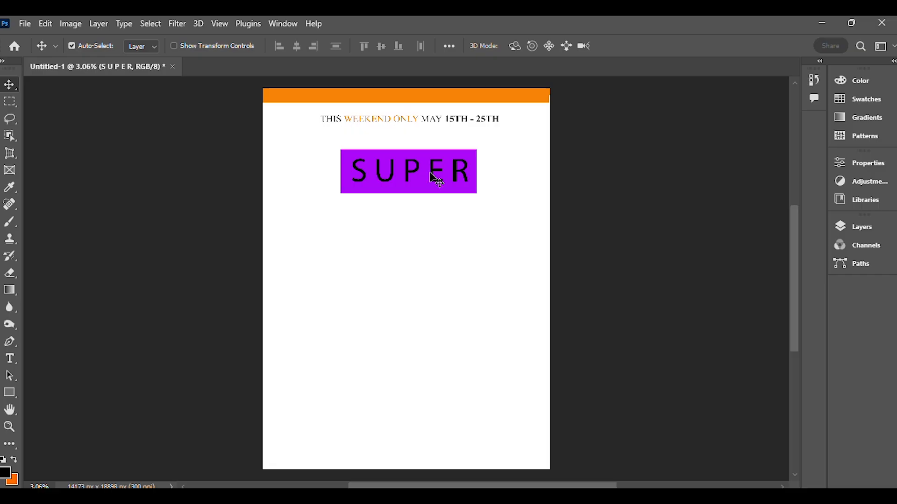
- Check the SUPER lettering in the reference image, set the S U P E R text colour to white (#ffffff) and commit the edit
{"action": "key", "text": "alt+Tab"}
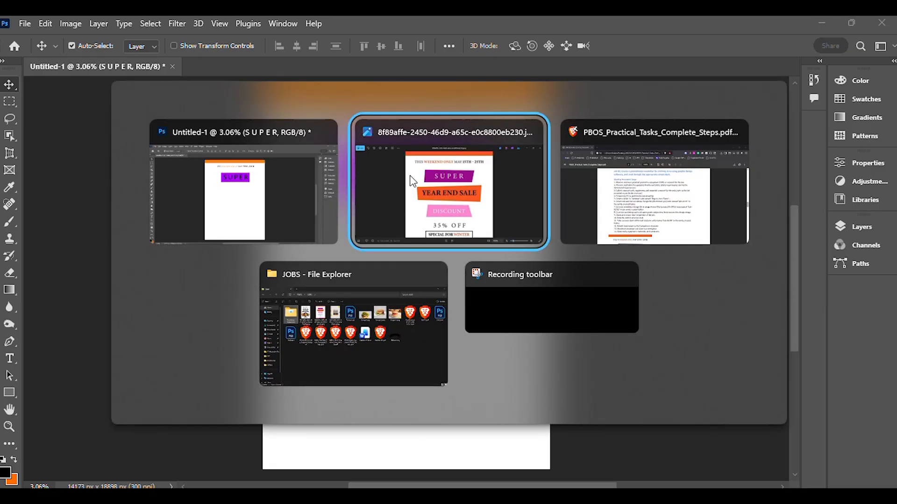
{"action": "key", "text": "alt+Tab"}
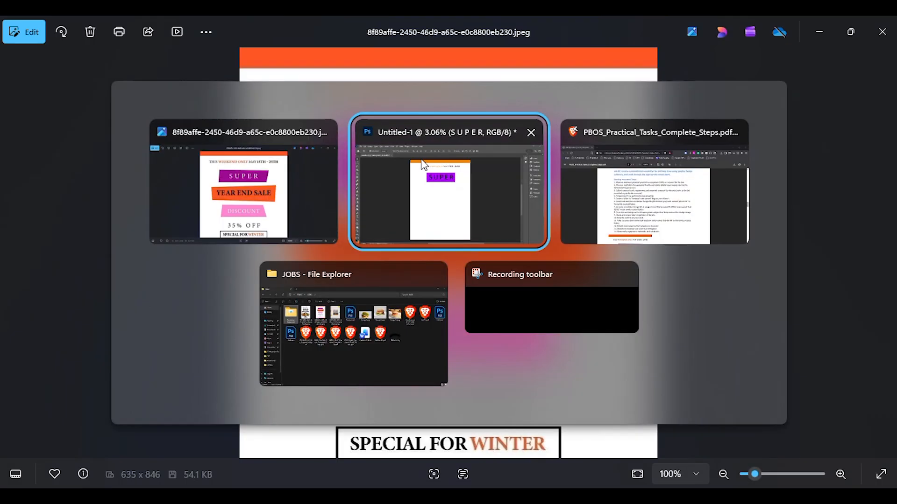
{"action": "left_click", "coordinate": [10, 358]}
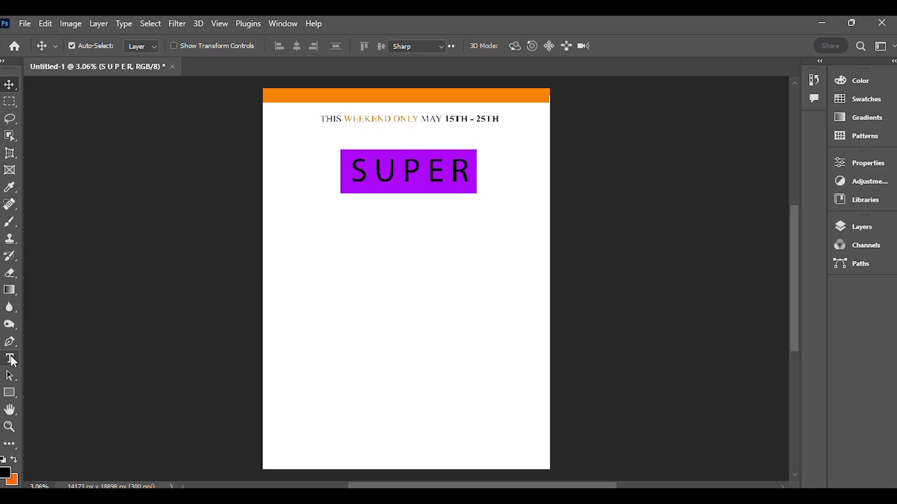
{"action": "left_click", "coordinate": [399, 168]}
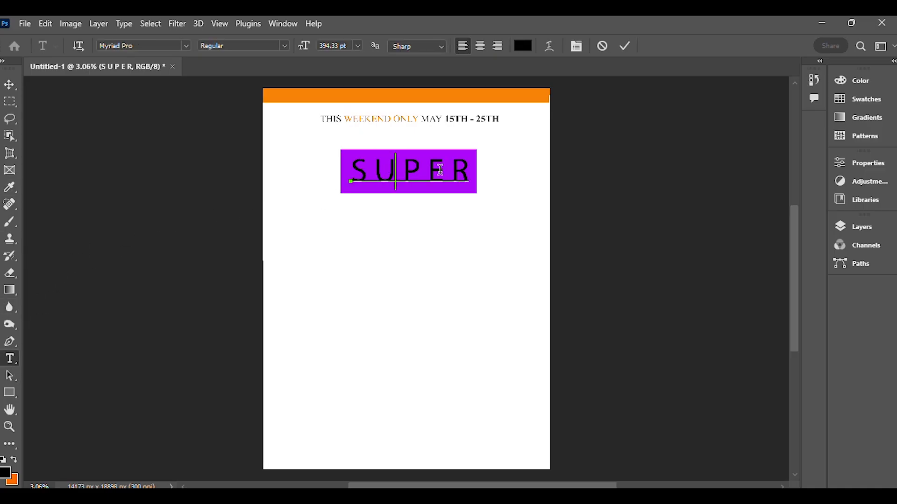
{"action": "key", "text": "ctrl+a"}
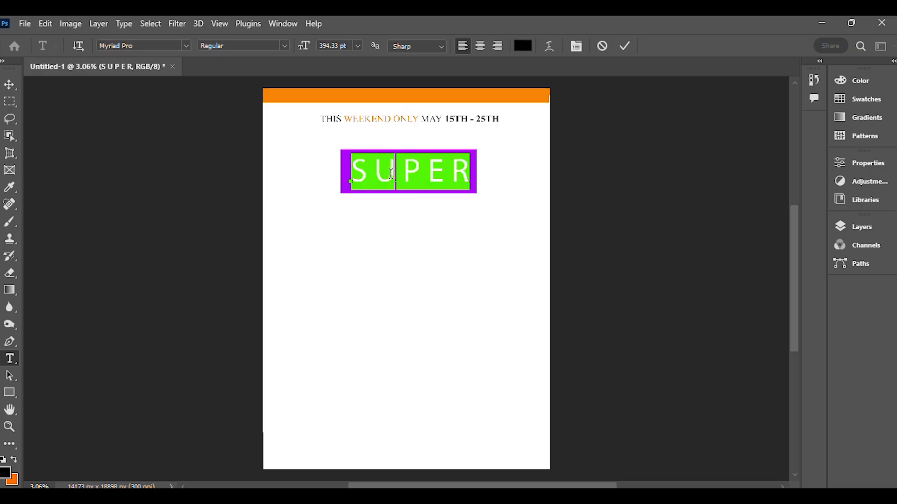
{"action": "left_click", "coordinate": [859, 24]}
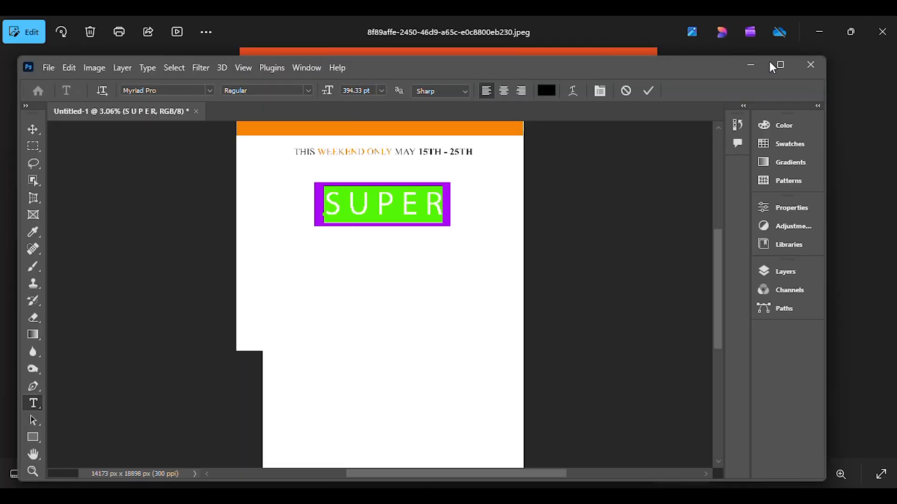
{"action": "left_click", "coordinate": [543, 93]}
{"action": "type", "text": "ffffff"}
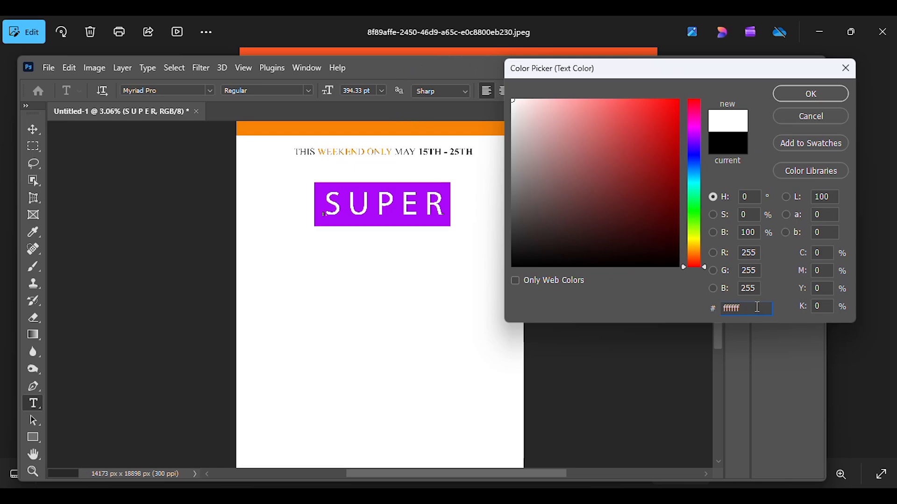
{"action": "left_click_drag", "start_coordinate": [757, 308], "coordinate": [725, 309]}
{"action": "left_click", "coordinate": [801, 96]}
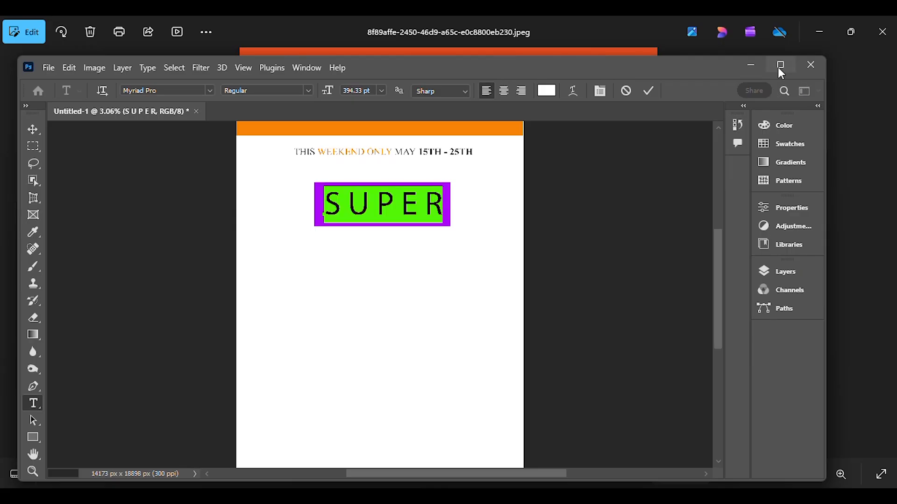
{"action": "left_click", "coordinate": [780, 66]}
{"action": "left_click", "coordinate": [441, 174]}
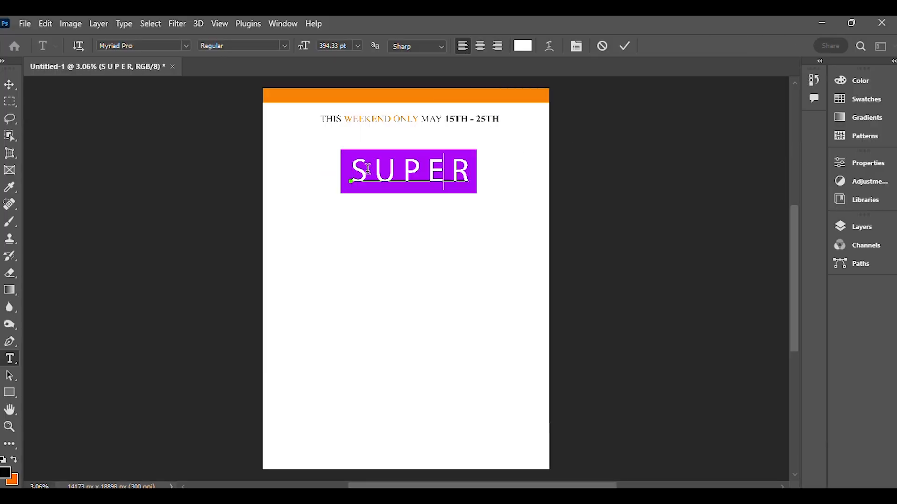
{"action": "left_click", "coordinate": [627, 46]}
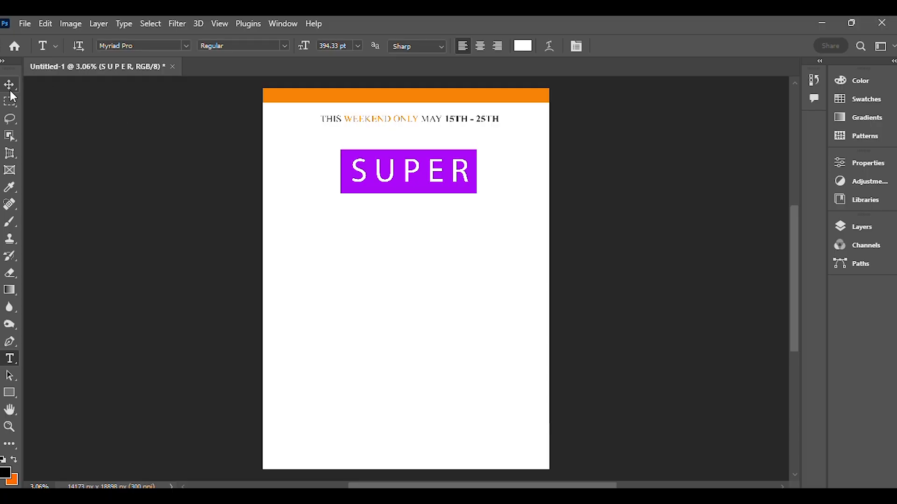
- Check the SUPER banner's shape in the reference image, select the purple rectangle layer and toggle its visibility off and on
{"action": "key", "text": "alt+Tab"}
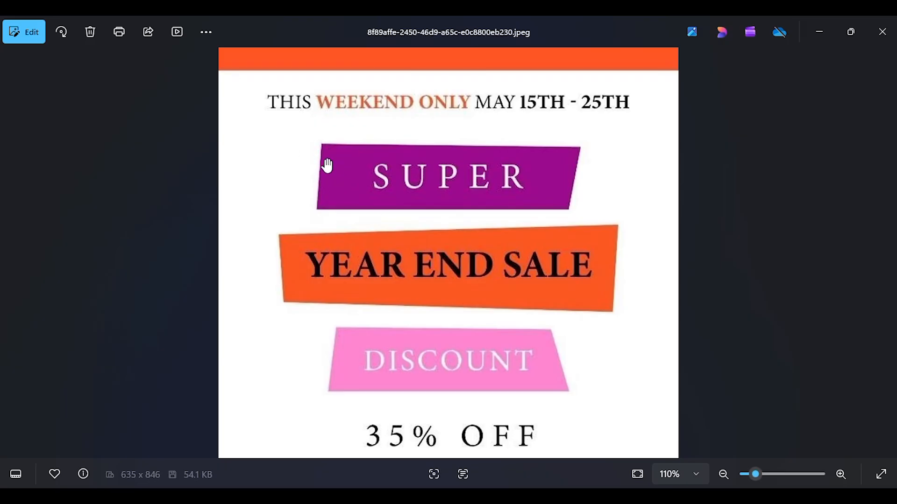
{"action": "key", "text": "alt+Tab"}
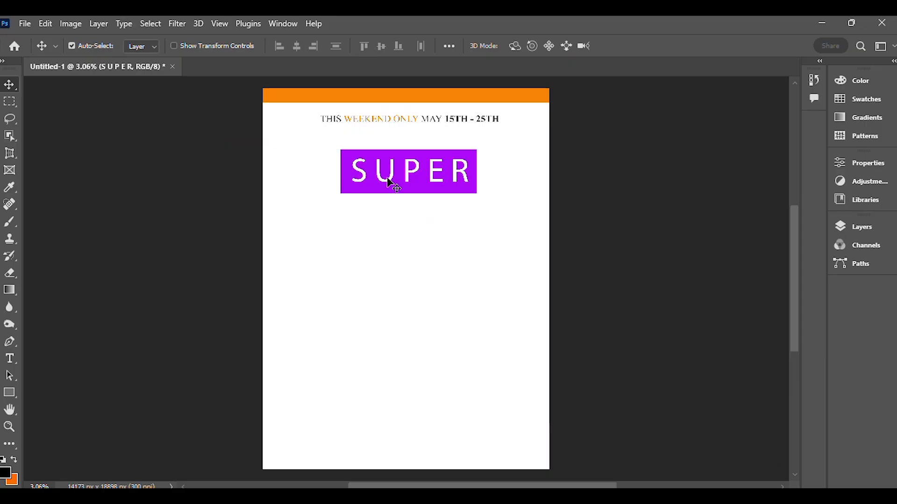
{"action": "left_click", "coordinate": [363, 191]}
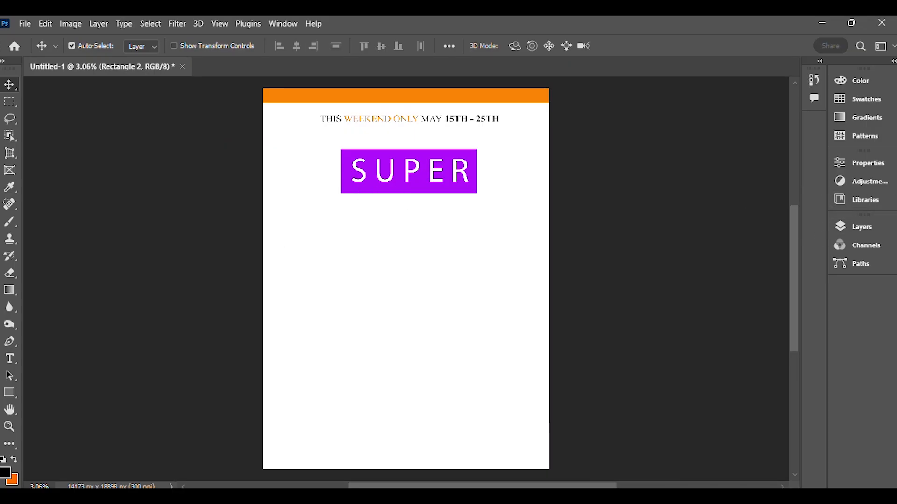
{"action": "left_click", "coordinate": [867, 227]}
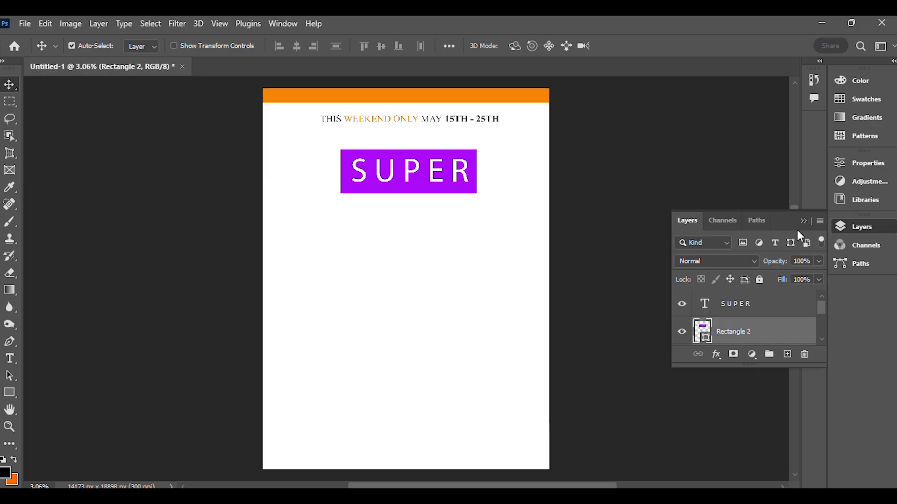
{"action": "left_click", "coordinate": [761, 315]}
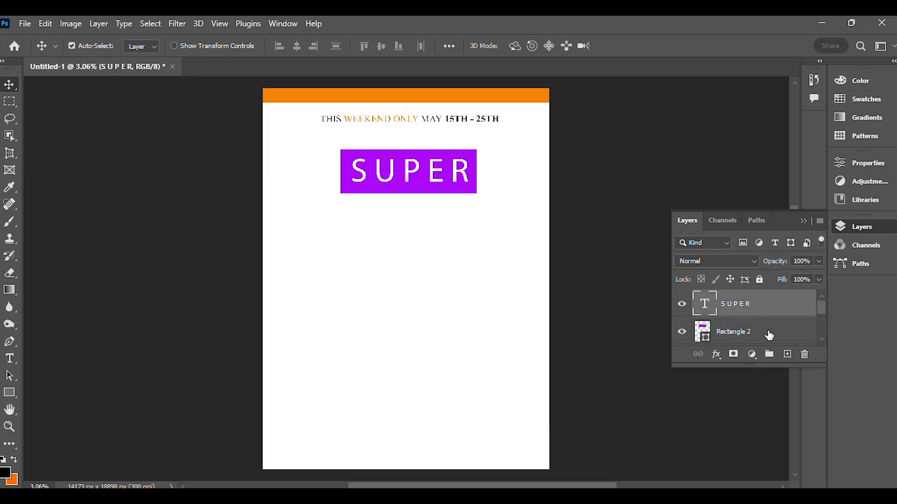
{"action": "left_click", "coordinate": [771, 335]}
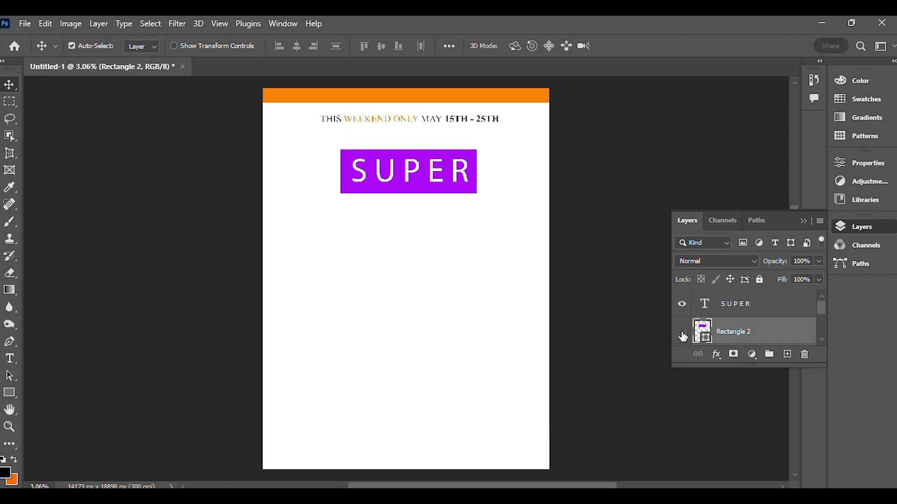
{"action": "left_click", "coordinate": [682, 333]}
{"action": "left_click", "coordinate": [682, 333]}
{"action": "left_click", "coordinate": [682, 333]}
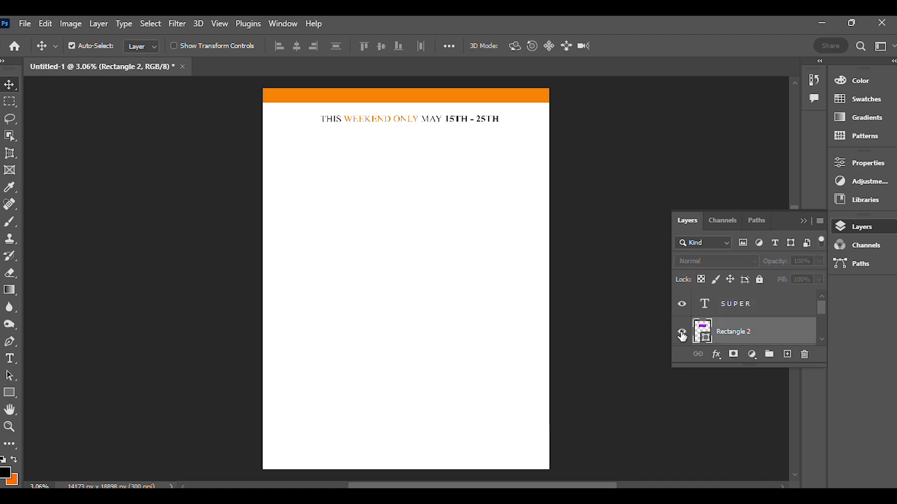
{"action": "left_click", "coordinate": [682, 333]}
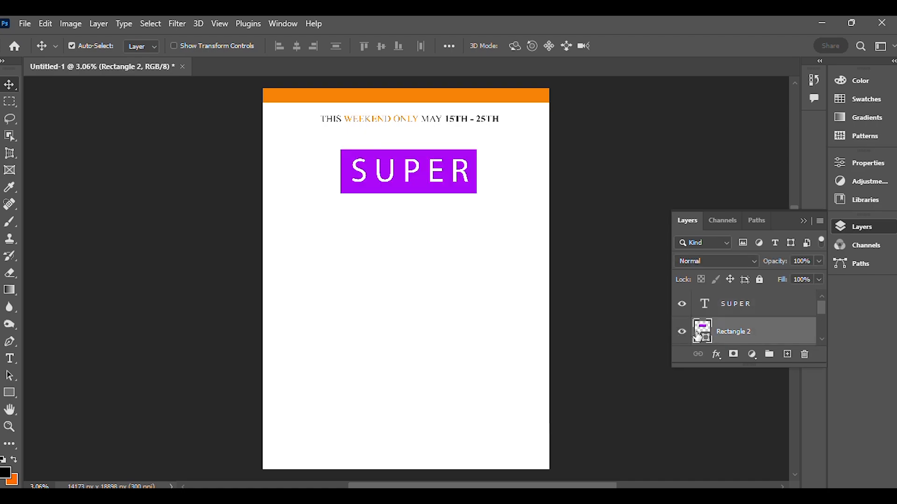
{"action": "left_click", "coordinate": [805, 222]}
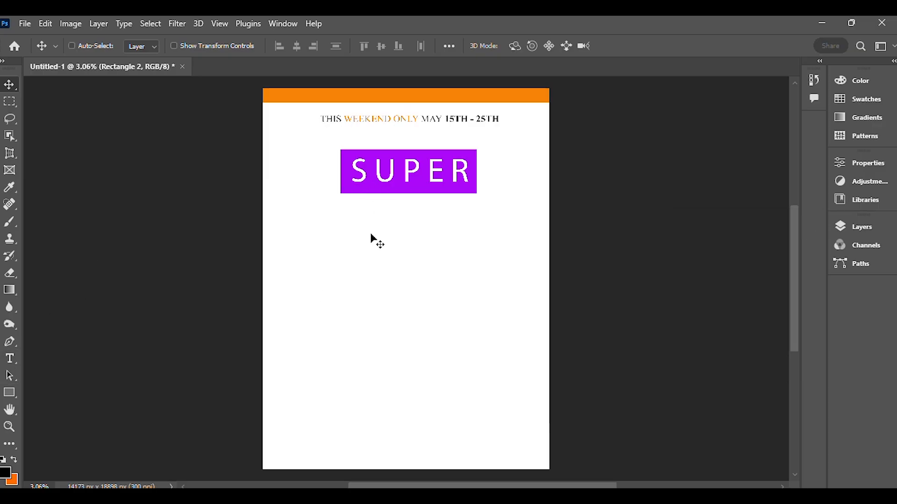
- Free-transform the purple rectangle and, following the reference image, pull its lower-left corner outward to a skew of about -17.4°
{"action": "key", "text": "ctrl"}
{"action": "key", "text": "ctrl+t"}
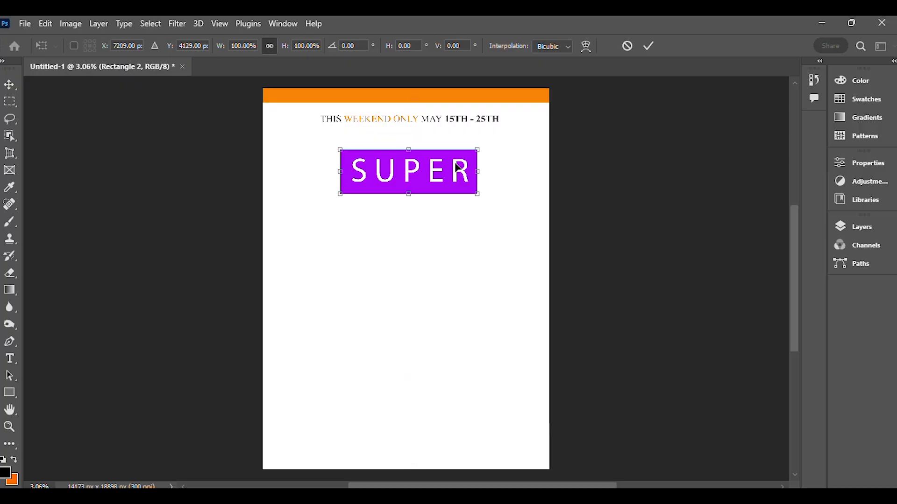
{"action": "left_click_drag", "start_coordinate": [476, 195], "coordinate": [496, 208]}
{"action": "key", "text": "ctrl+z"}
{"action": "key", "text": "alt+Tab"}
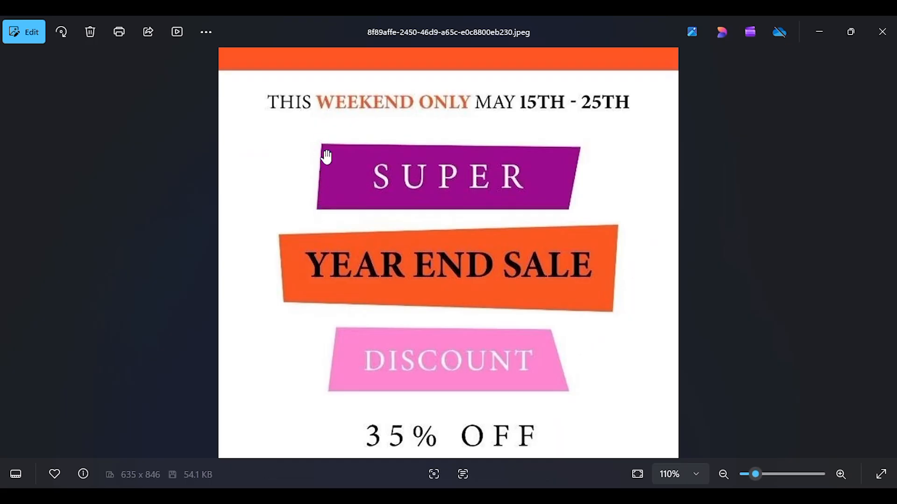
{"action": "key", "text": "alt+Tab"}
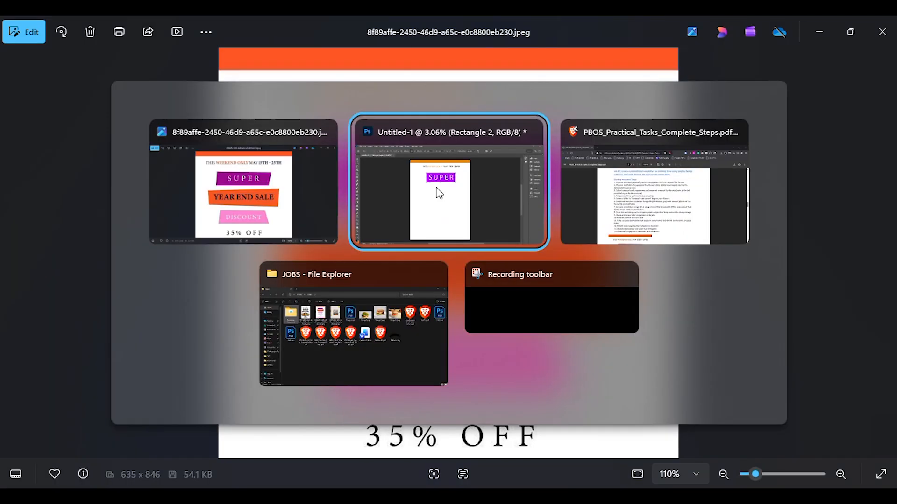
{"action": "mouse_move", "coordinate": [341, 195]}
{"action": "left_mouse_down"}
{"action": "mouse_move", "coordinate": [326, 200]}
{"action": "mouse_move", "coordinate": [326, 193]}
{"action": "left_mouse_up"}
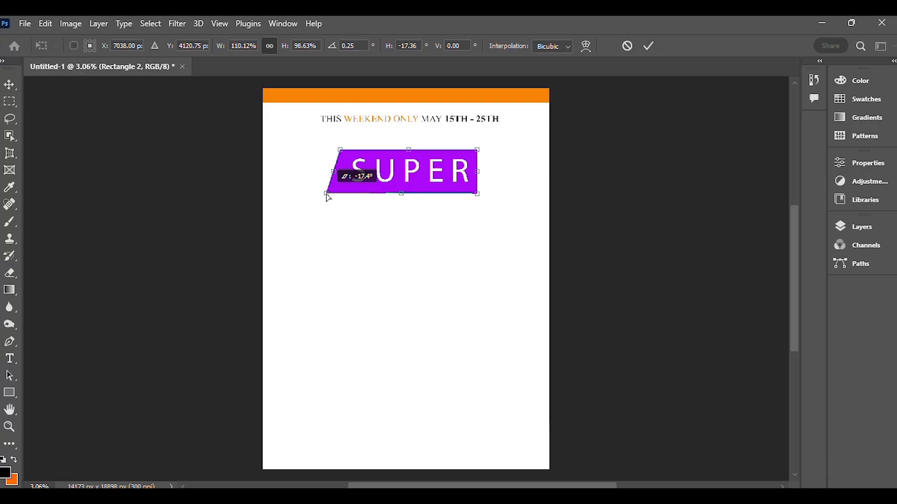
{"action": "left_click_drag", "start_coordinate": [326, 195], "coordinate": [326, 195]}
- Check the right edge of the reference SUPER banner, pull the purple rectangle's upper-right corner outward and compare the slant with the reference
{"action": "key", "text": "super+Tab"}
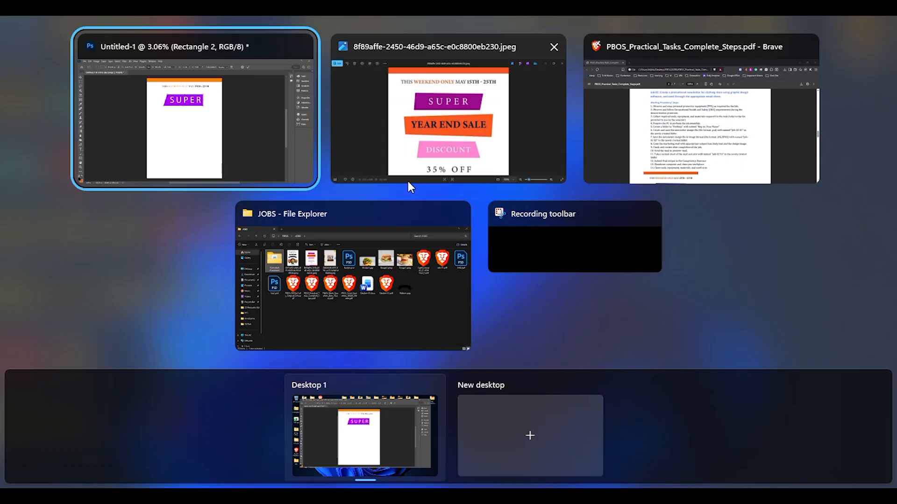
{"action": "key", "text": "Escape"}
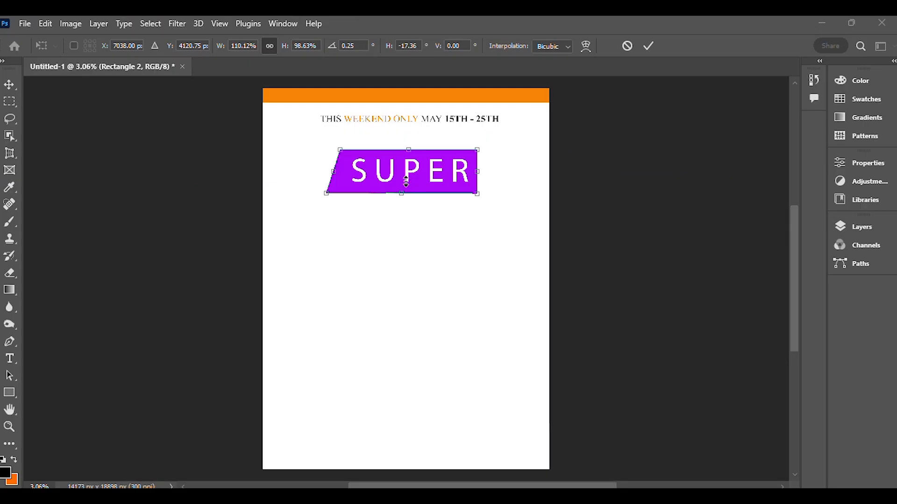
{"action": "key", "text": "super+Tab"}
{"action": "key", "text": "Escape"}
{"action": "key", "text": "alt+Tab"}
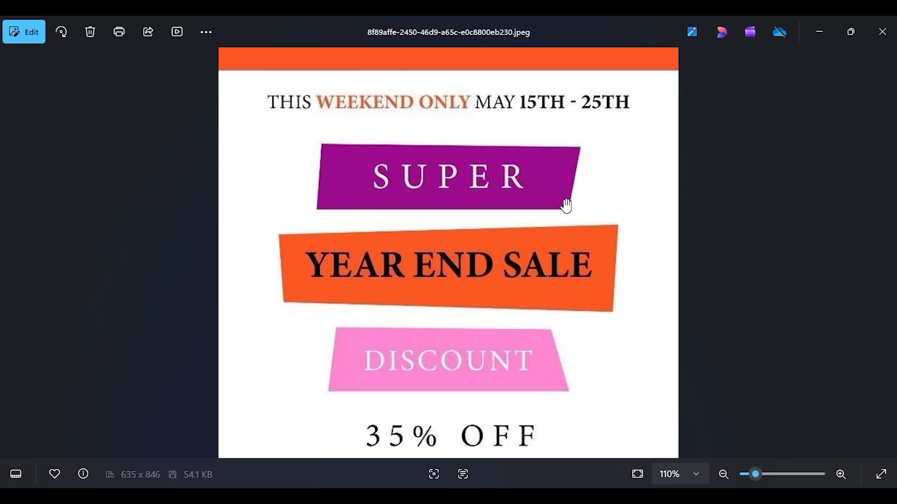
{"action": "key", "text": "alt+Tab"}
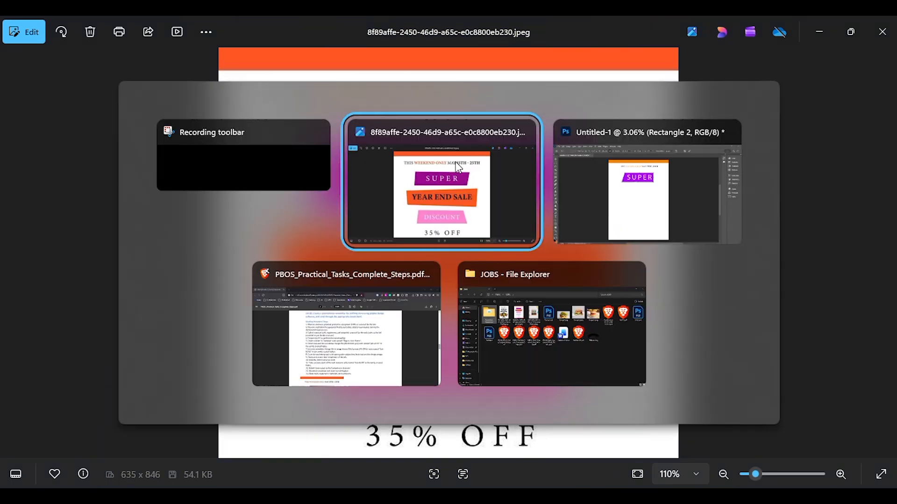
{"action": "key", "text": "alt+Tab"}
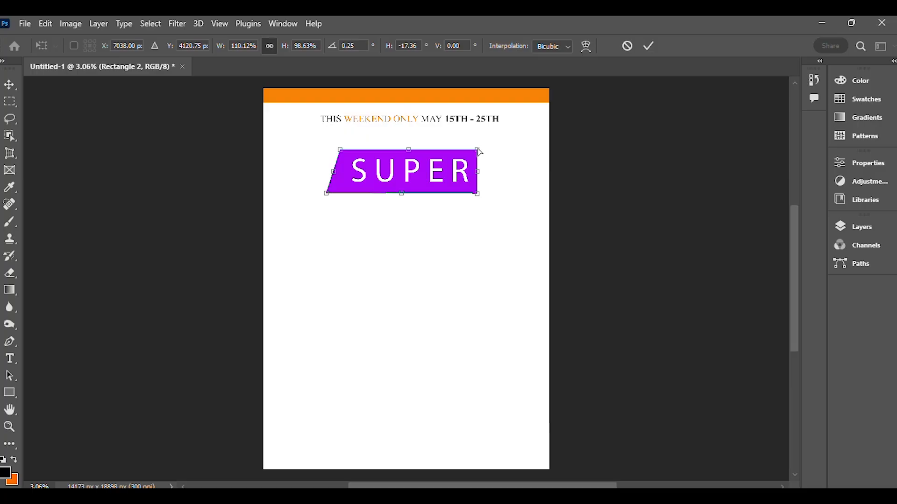
{"action": "left_click_drag", "start_coordinate": [478, 151], "coordinate": [517, 140]}
{"action": "key", "text": "super+Tab"}
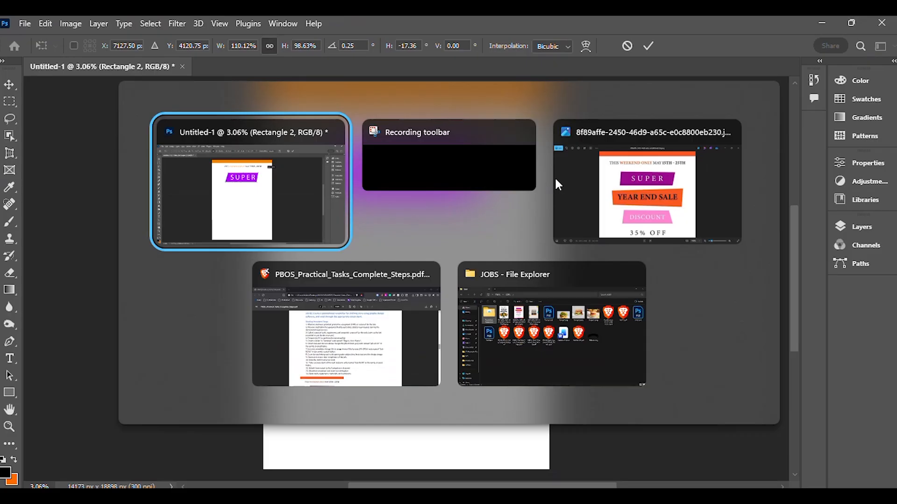
{"action": "key", "text": "alt+Tab"}
{"action": "left_click", "coordinate": [630, 225]}
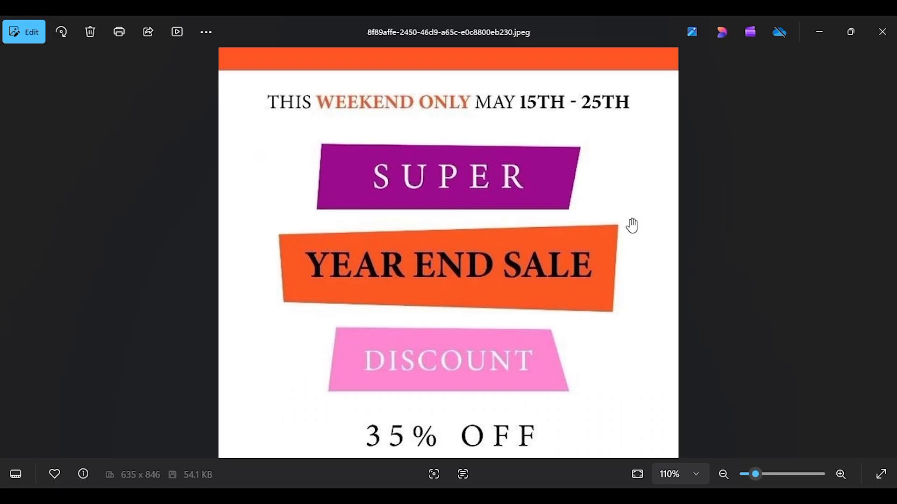
{"action": "key", "text": "alt+Tab"}
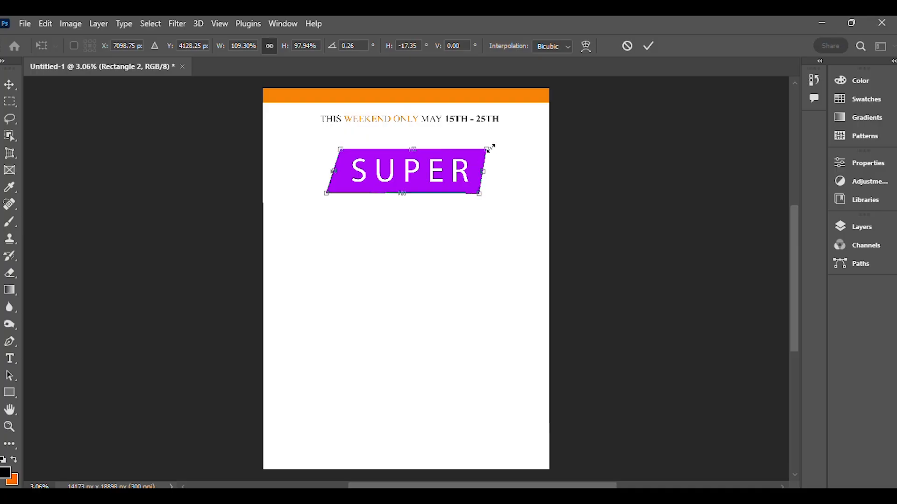
- Shift the purple rectangle's upper-right corner slightly outward and down, compare the shape with the reference and commit the transform
{"action": "mouse_move", "coordinate": [484, 151]}
{"action": "left_mouse_down"}
{"action": "mouse_move", "coordinate": [490, 163]}
{"action": "mouse_move", "coordinate": [494, 150]}
{"action": "left_mouse_up"}
{"action": "key", "text": "ctrl+z"}
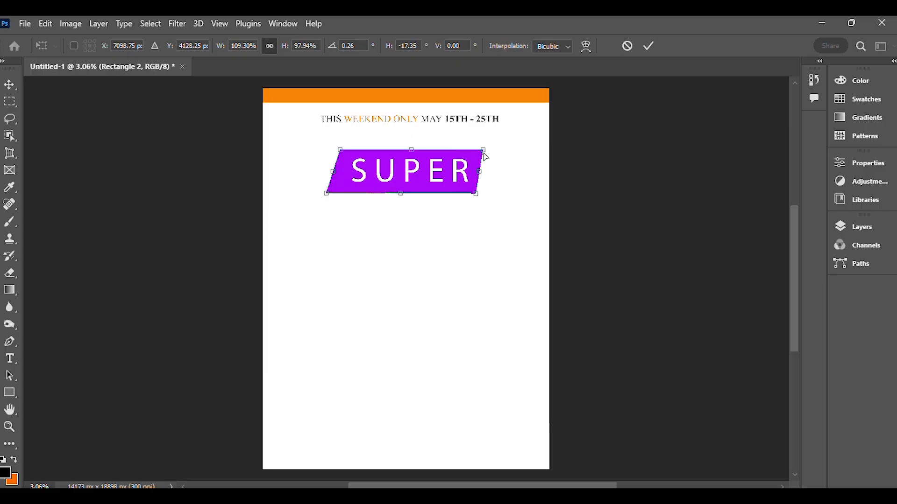
{"action": "left_click_drag", "start_coordinate": [483, 150], "coordinate": [491, 158]}
{"action": "key", "text": "alt+Tab"}
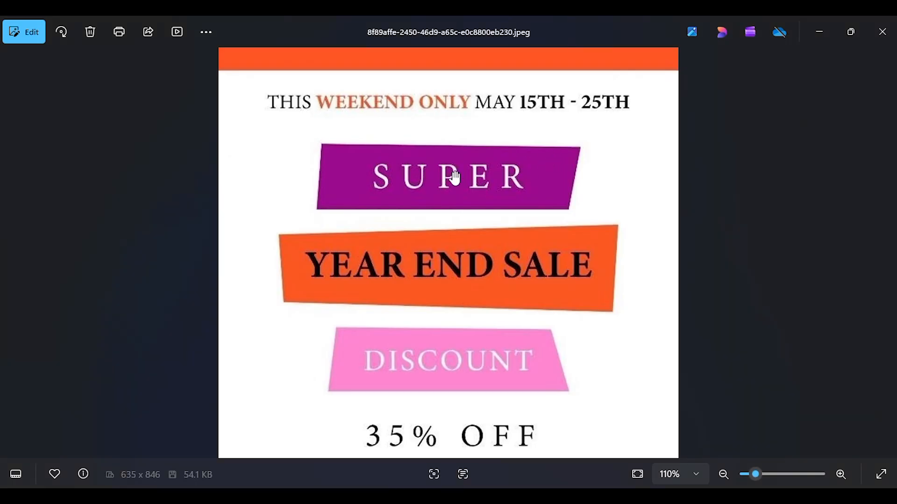
{"action": "key", "text": "alt+Tab"}
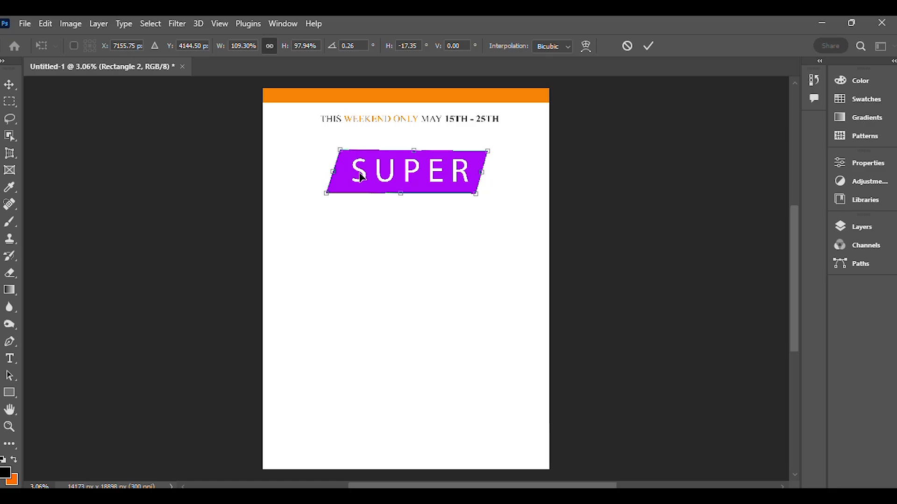
{"action": "key", "text": "Return"}
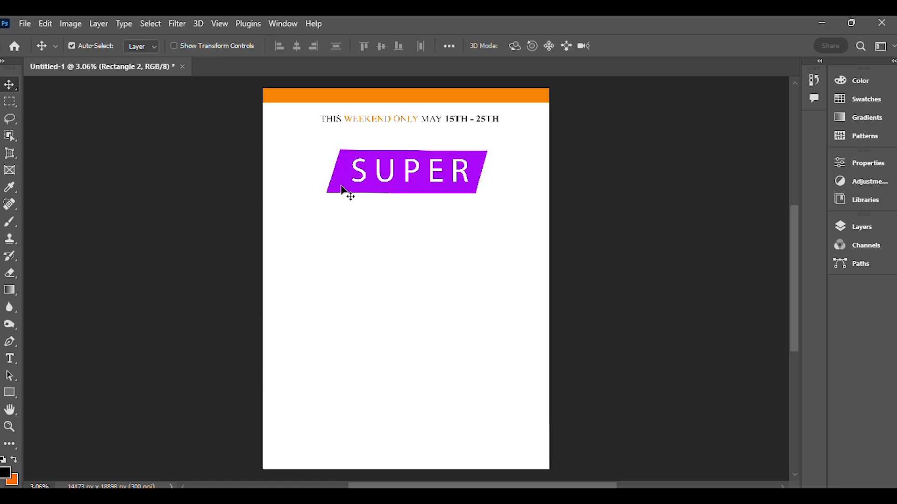
- Compare the SUPER banner's purple with the reference image and darken the purple rectangle's fill to #8117b2
{"action": "key", "text": "alt+Tab"}
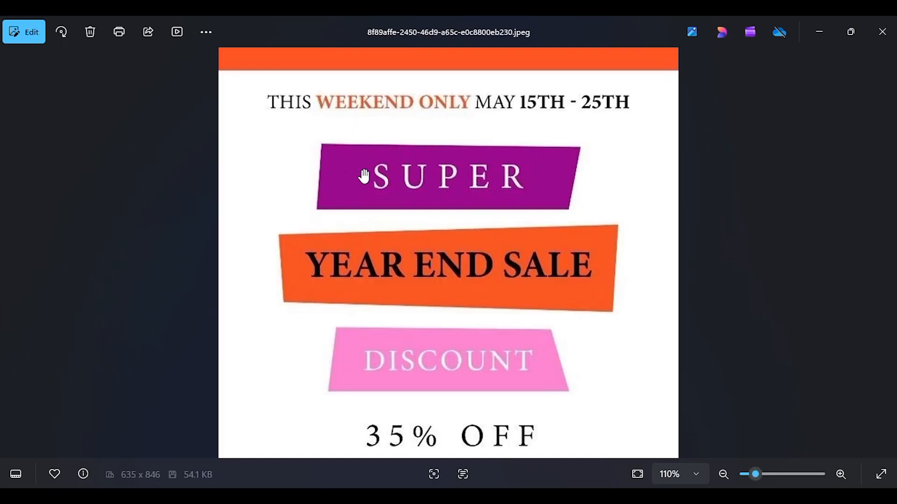
{"action": "key", "text": "alt+Tab"}
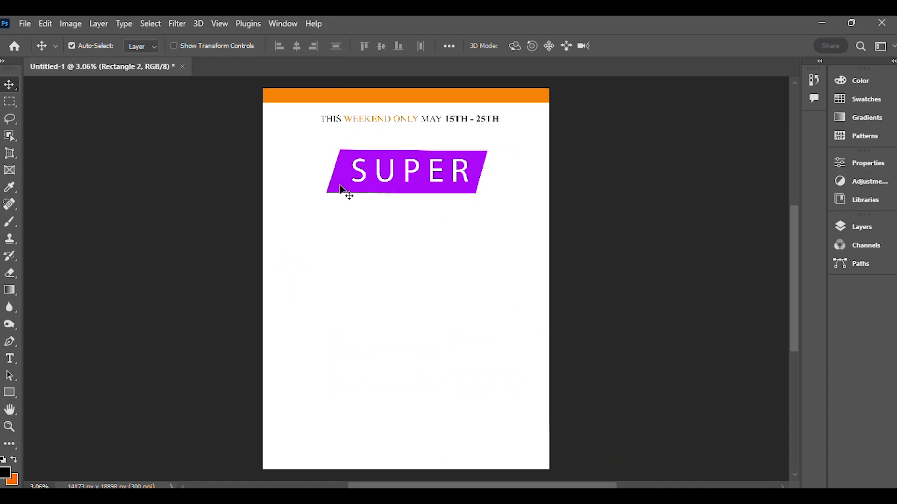
{"action": "key", "text": "alt+Tab"}
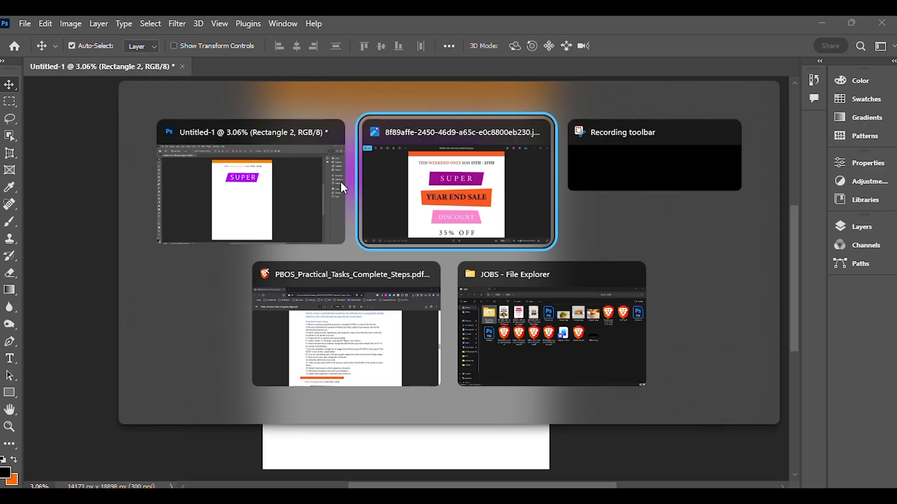
{"action": "key", "text": "alt+Tab"}
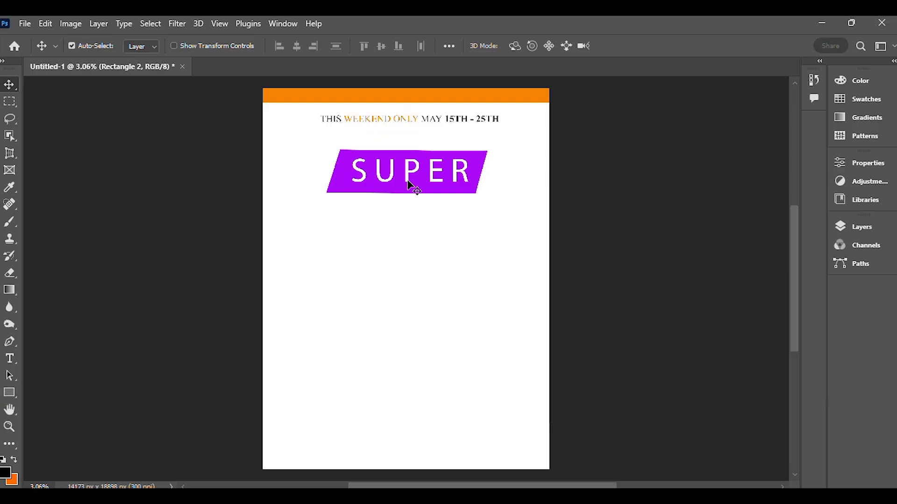
{"action": "left_click", "coordinate": [10, 392]}
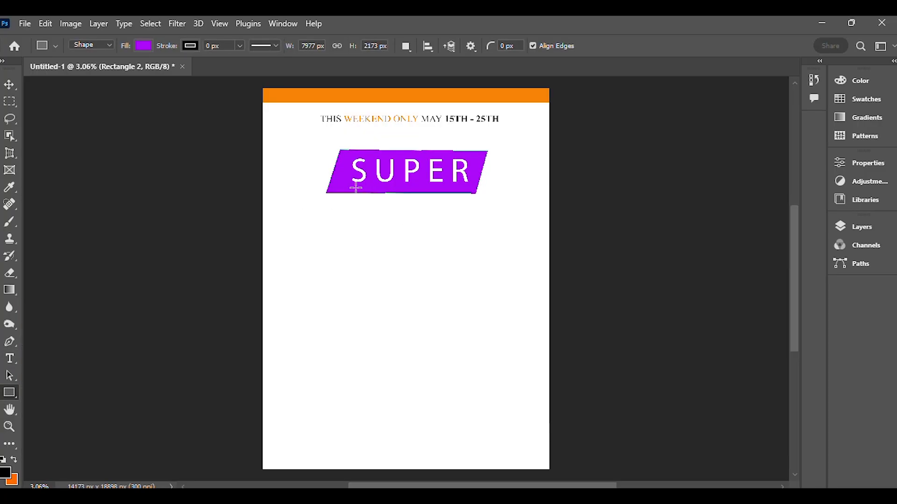
{"action": "left_click", "coordinate": [856, 232]}
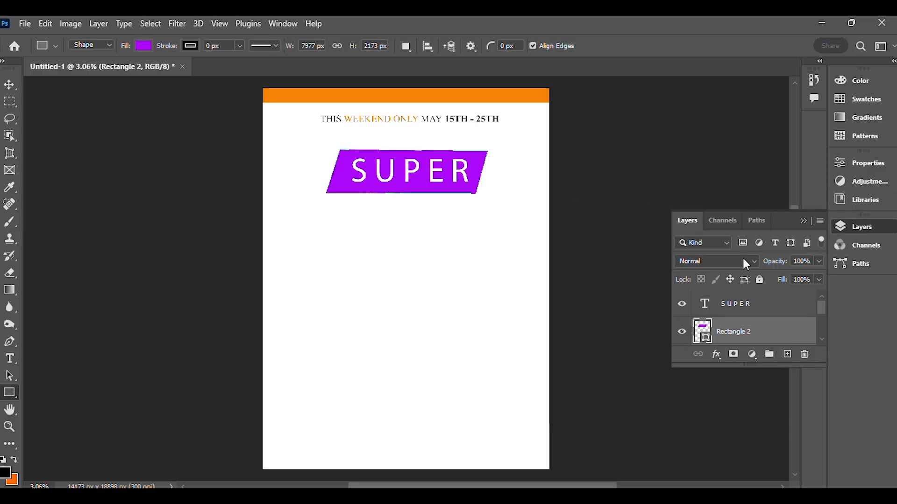
{"action": "scroll", "coordinate": [755, 340], "scroll_direction": "down", "scroll_amount": 1}
{"action": "scroll", "coordinate": [750, 328], "scroll_direction": "up", "scroll_amount": 1}
{"action": "left_click", "coordinate": [802, 221]}
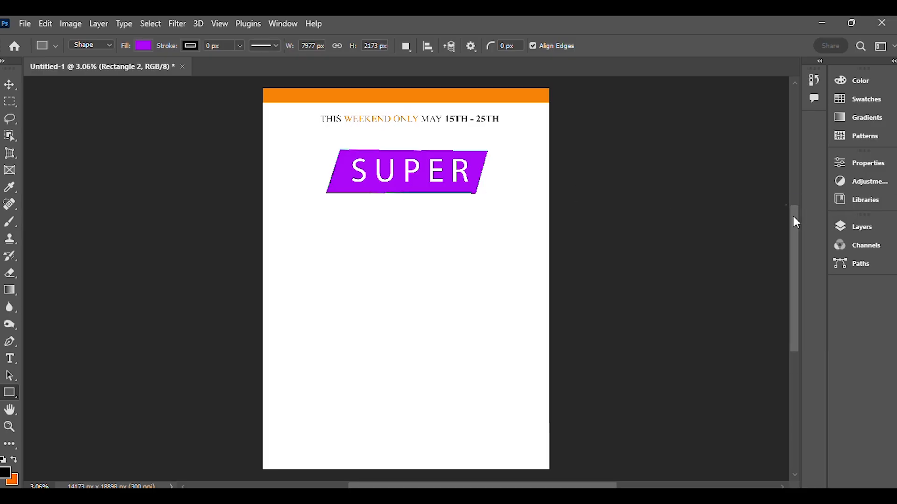
{"action": "left_click", "coordinate": [142, 46]}
{"action": "left_click", "coordinate": [225, 71]}
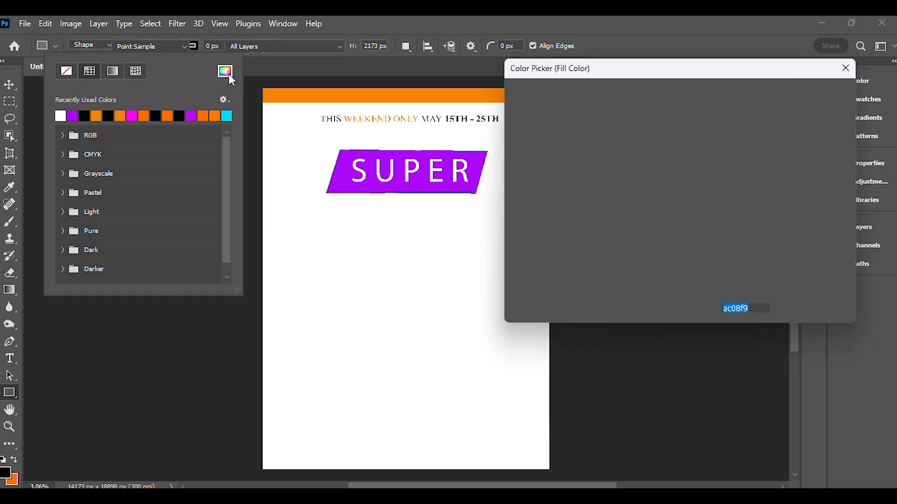
{"action": "left_click_drag", "start_coordinate": [672, 120], "coordinate": [658, 151]}
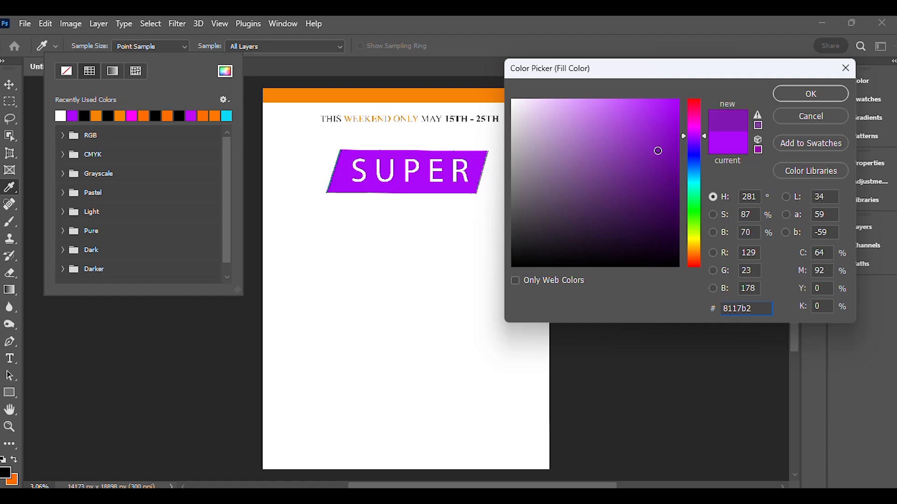
{"action": "left_click", "coordinate": [810, 93]}
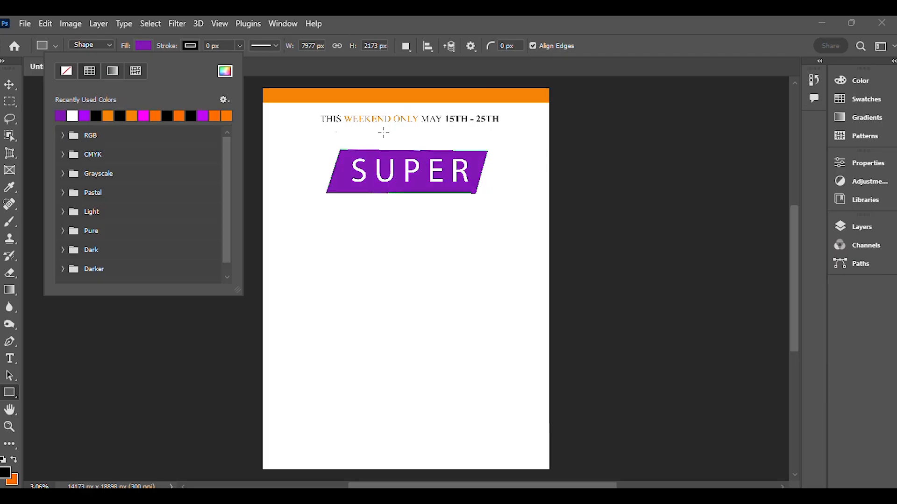
{"action": "left_click", "coordinate": [684, 33]}
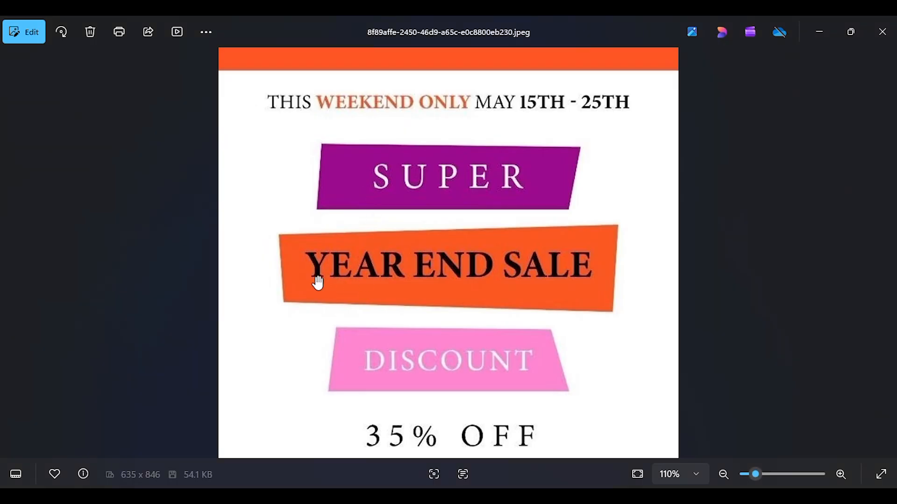
- Duplicate the white SUPER text layer and place the copy directly below the purple banner
{"action": "key", "text": "alt+Tab"}
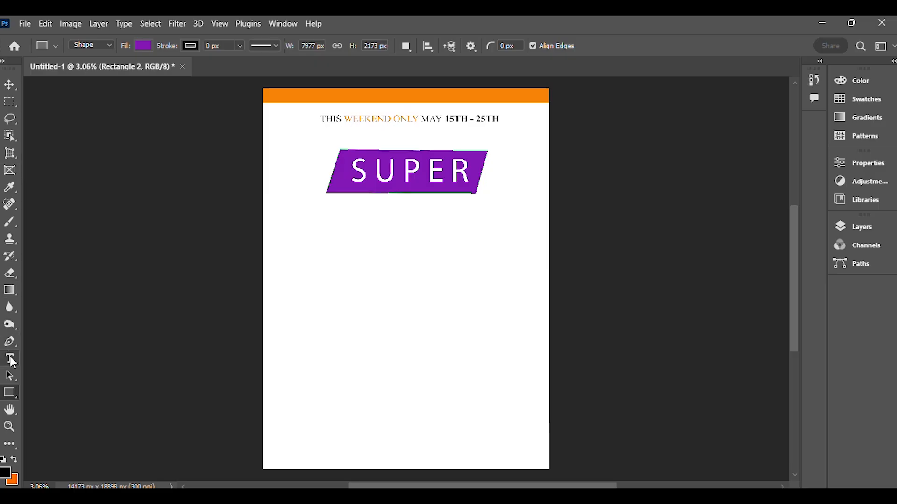
{"action": "left_click", "coordinate": [10, 84]}
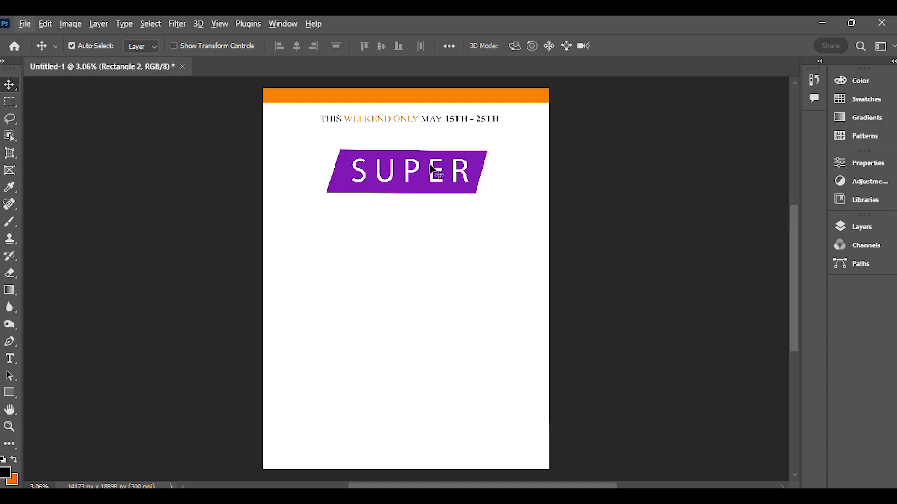
{"action": "key", "text": "alt"}
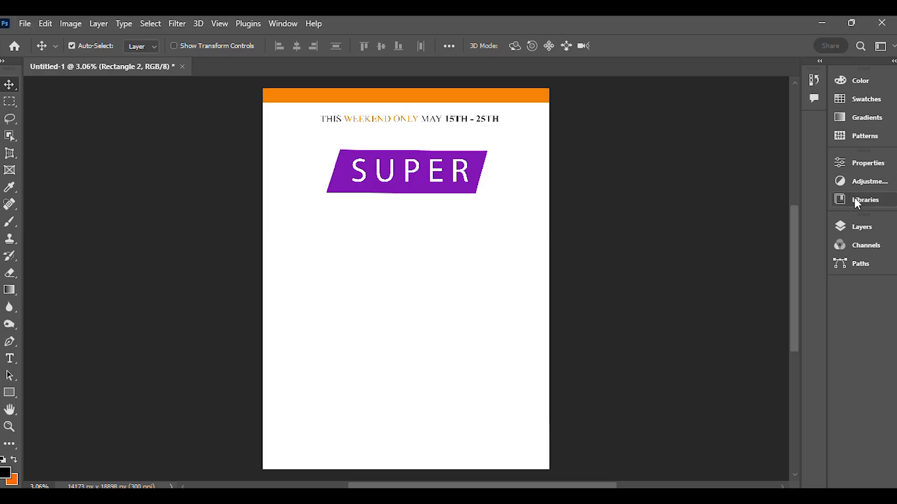
{"action": "left_click", "coordinate": [863, 228]}
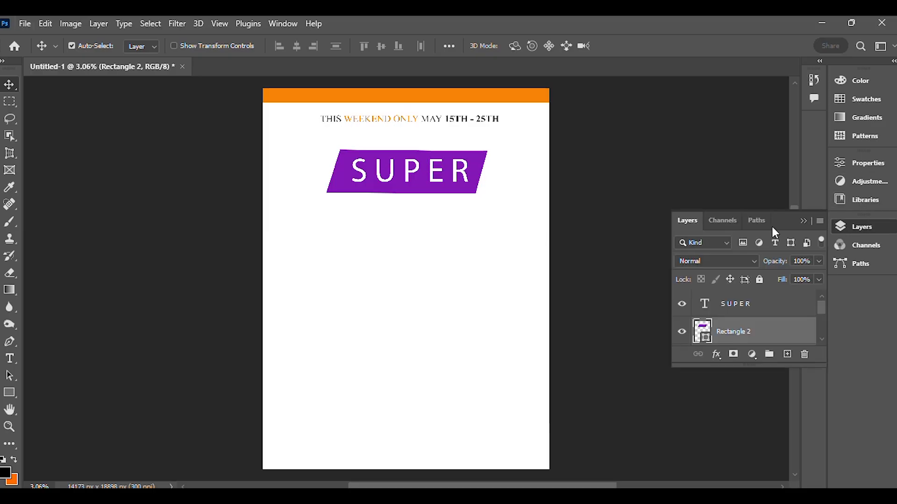
{"action": "left_click", "coordinate": [730, 309]}
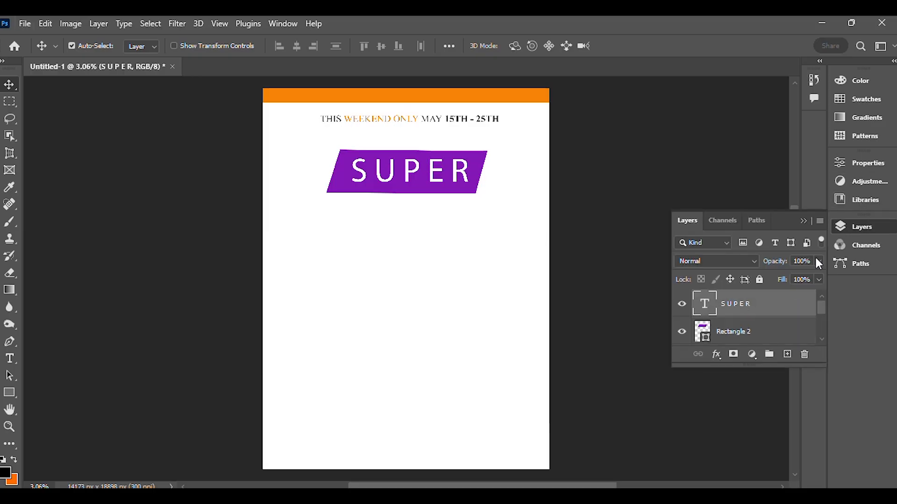
{"action": "left_click", "coordinate": [805, 221]}
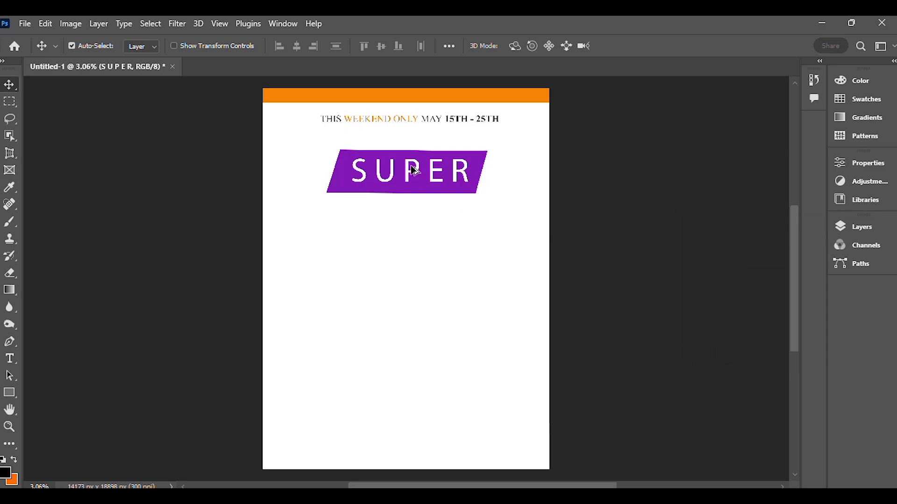
{"action": "left_click_drag", "start_coordinate": [413, 170], "coordinate": [415, 237]}
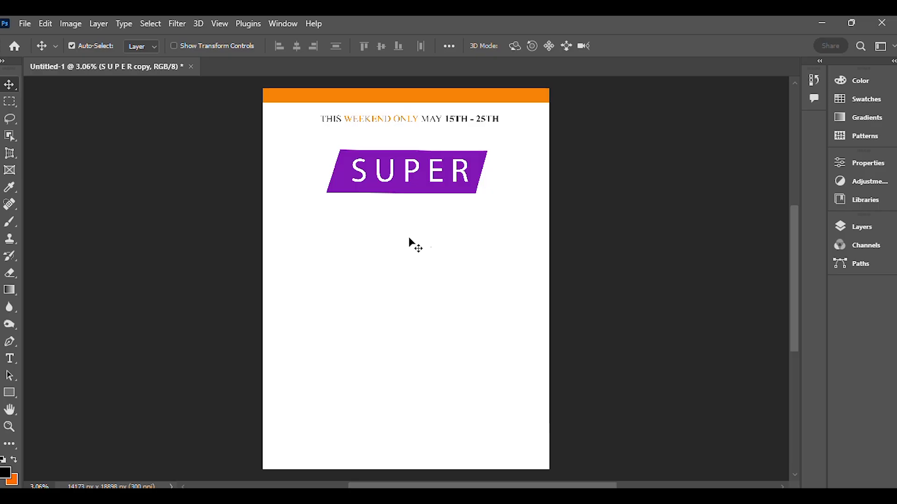
- Select all of the duplicated SUPER text and change its color to black
{"action": "left_click", "coordinate": [10, 360]}
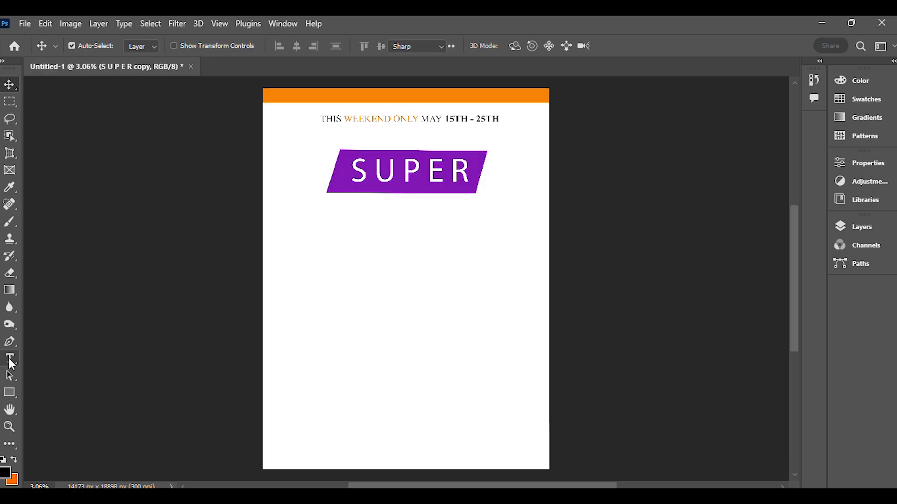
{"action": "left_click", "coordinate": [401, 234]}
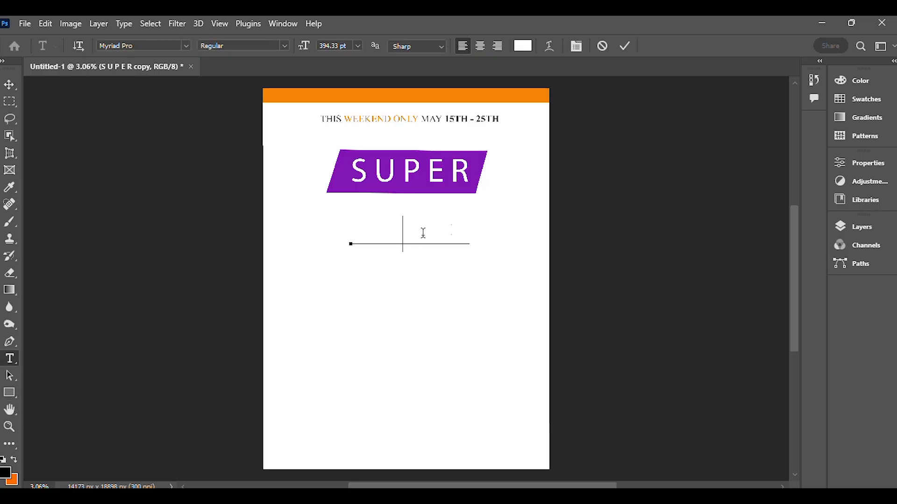
{"action": "left_click_drag", "start_coordinate": [353, 234], "coordinate": [467, 227]}
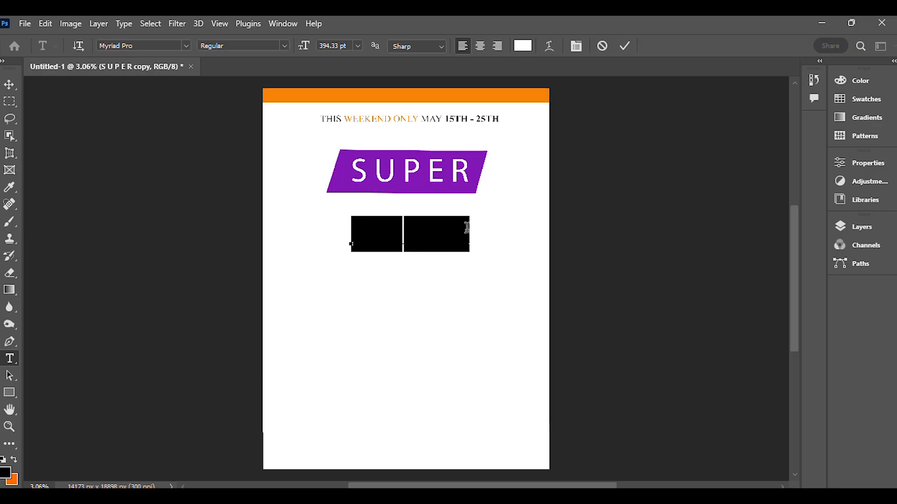
{"action": "left_click", "coordinate": [852, 23]}
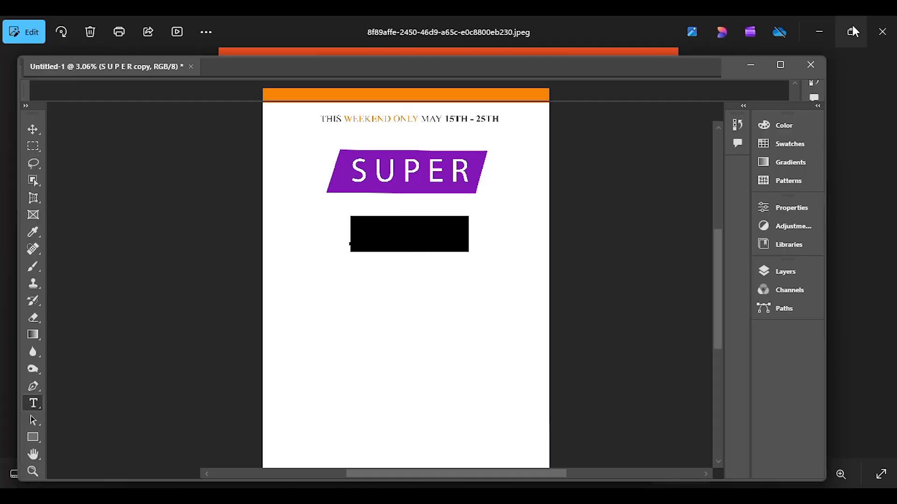
{"action": "left_click", "coordinate": [548, 91]}
{"action": "left_click_drag", "start_coordinate": [562, 150], "coordinate": [488, 317]}
{"action": "left_click", "coordinate": [808, 93]}
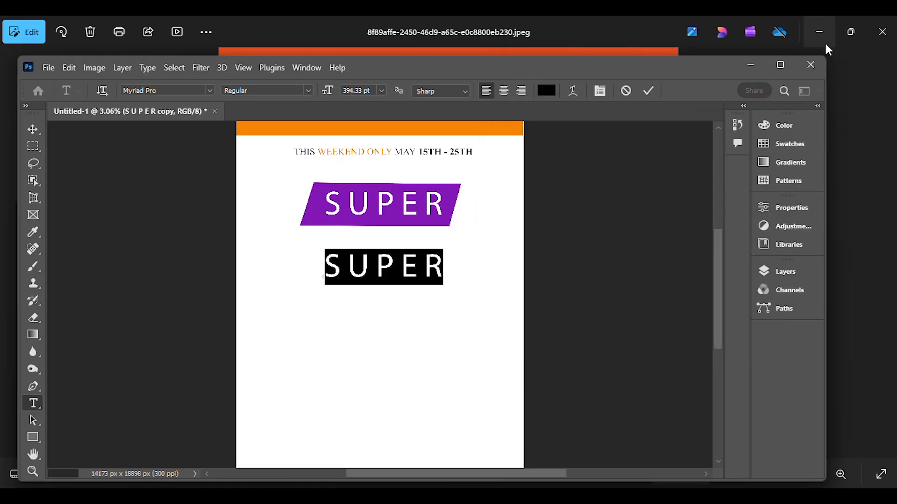
{"action": "left_click", "coordinate": [780, 66]}
- Check the second banner's wording in the reference image and replace the duplicated text with YEAR END SALE
{"action": "key", "text": "alt+Tab"}
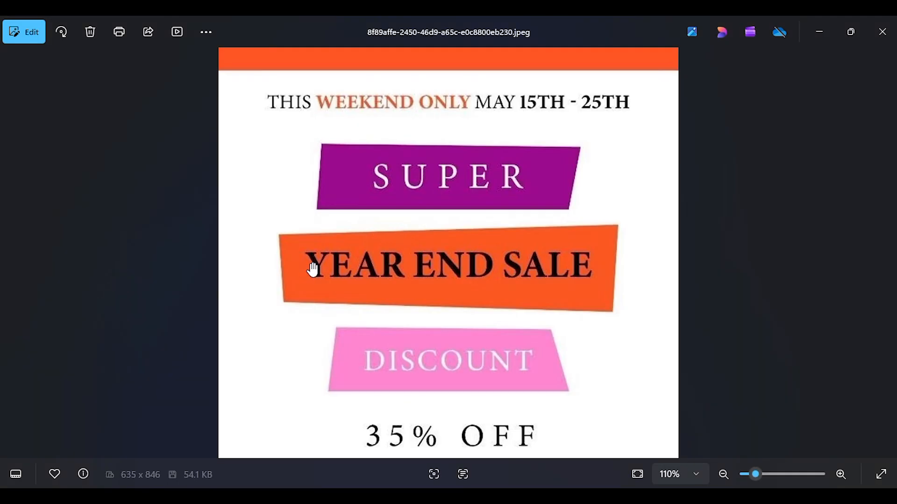
{"action": "key", "text": "alt+Tab"}
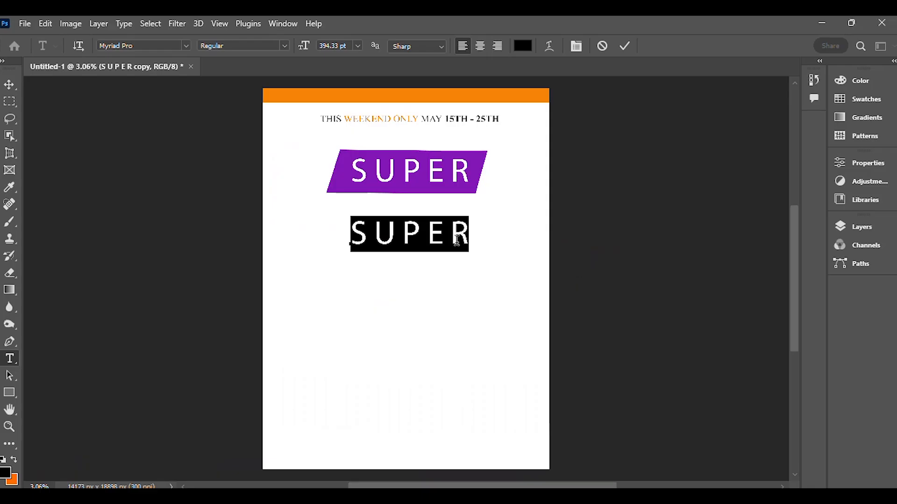
{"action": "key", "text": "BackSpace"}
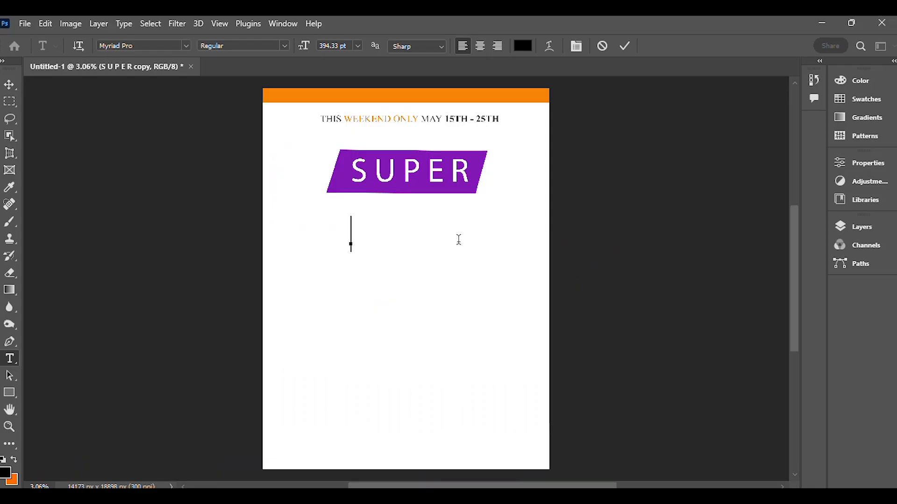
{"action": "type", "text": "YEAT"}
{"action": "key", "text": "BackSpace"}
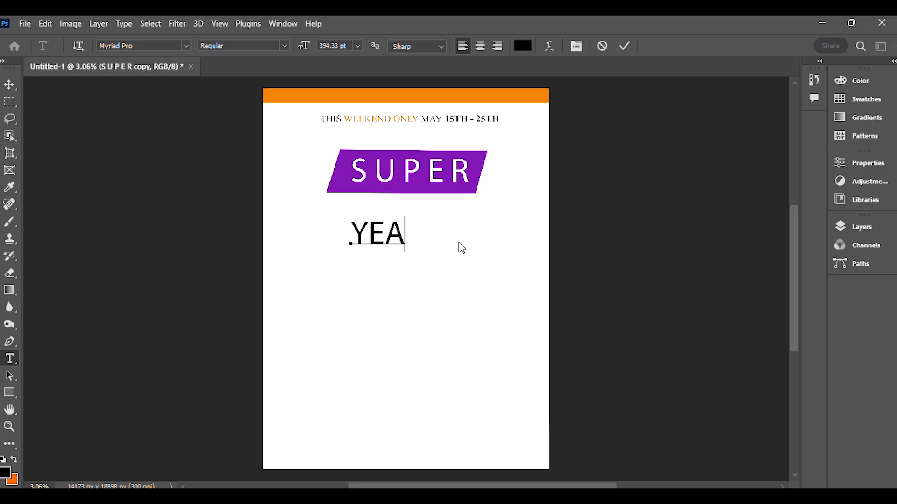
{"action": "type", "text": "R EN"}
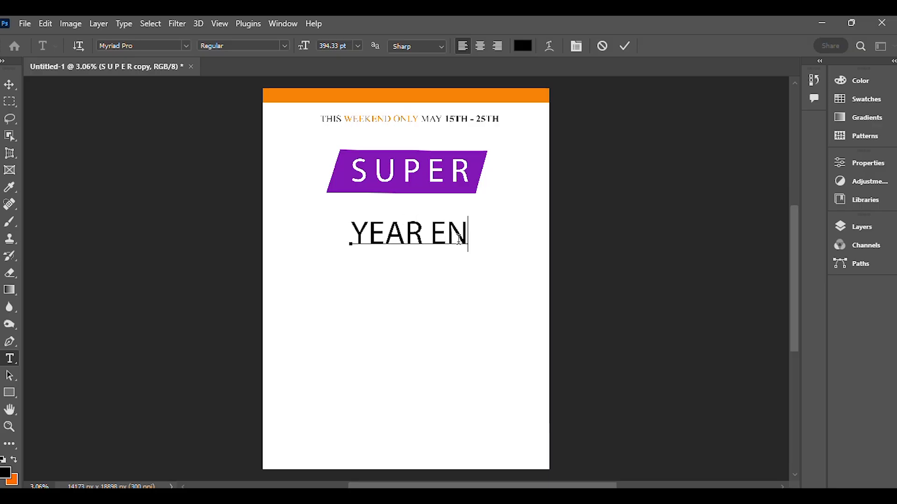
{"action": "type", "text": "D SAL"}
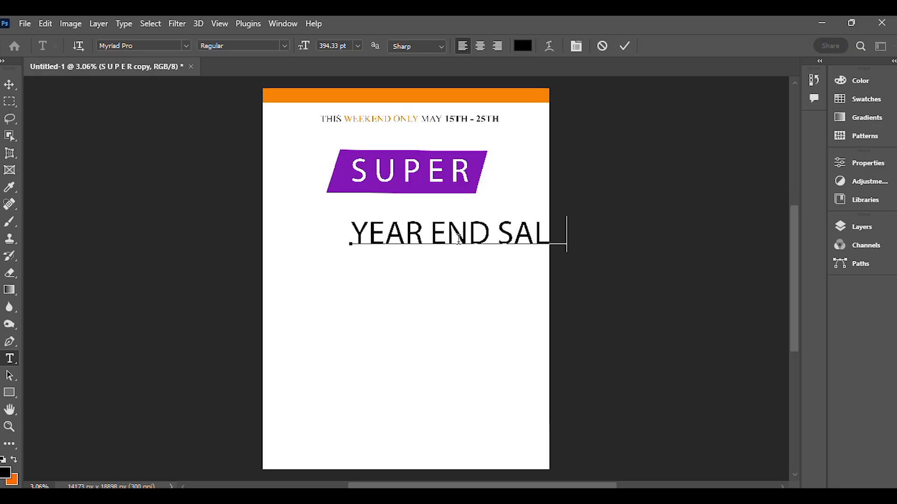
- Compare the YEAR END SALE lettering with the reference image, set the whole text to Bold and commit the edit
{"action": "key", "text": "alt+Tab"}
{"action": "key", "text": "alt+Tab"}
{"action": "double_click", "coordinate": [391, 233]}
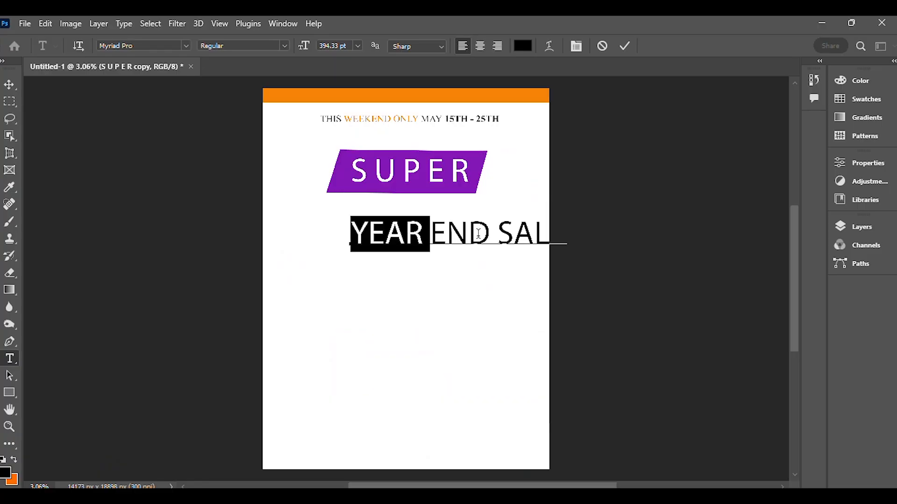
{"action": "left_click", "coordinate": [480, 234]}
{"action": "key", "text": "alt+Tab"}
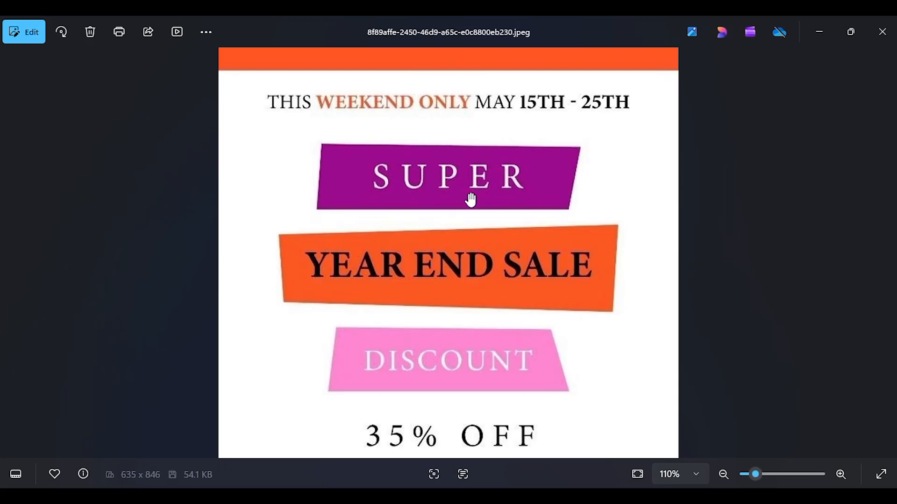
{"action": "key", "text": "alt+Tab"}
{"action": "double_click", "coordinate": [378, 234]}
{"action": "key", "text": "ctrl+a"}
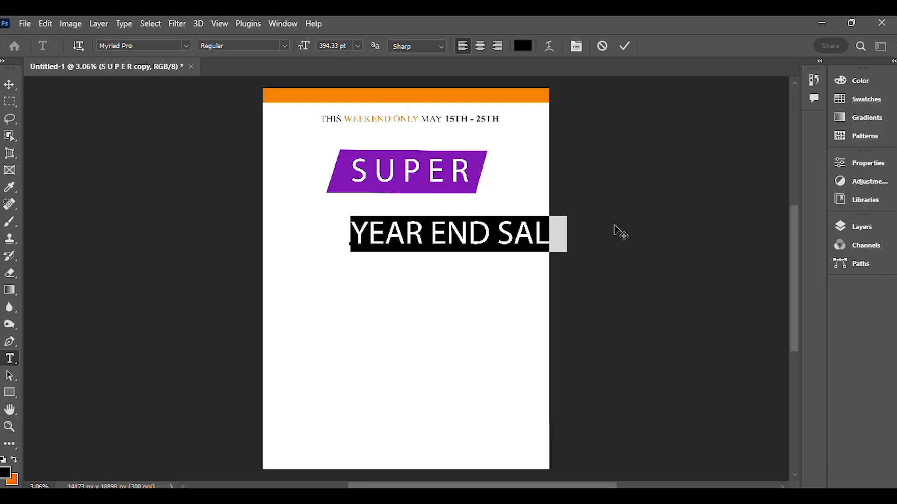
{"action": "left_click", "coordinate": [282, 46]}
{"action": "left_click", "coordinate": [252, 81]}
{"action": "left_click", "coordinate": [406, 233]}
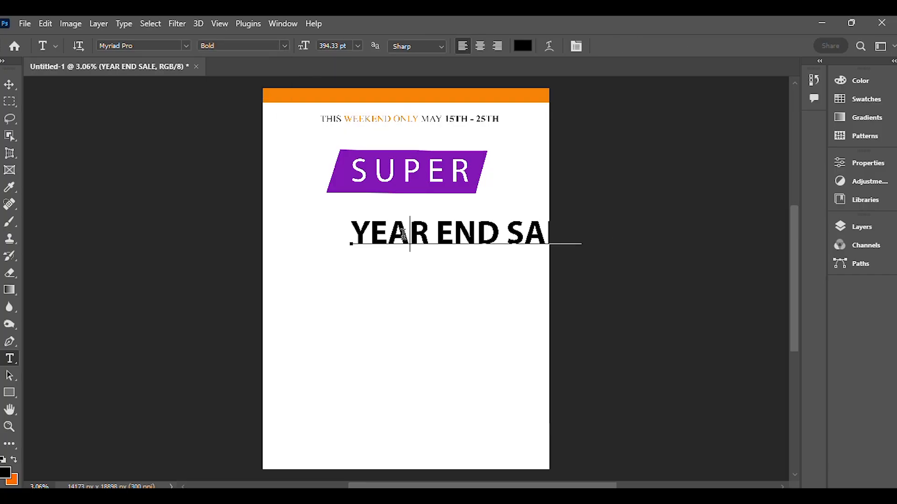
{"action": "key", "text": "Right"}
{"action": "key", "text": "Right"}
{"action": "key", "text": "Right"}
{"action": "key", "text": "Right"}
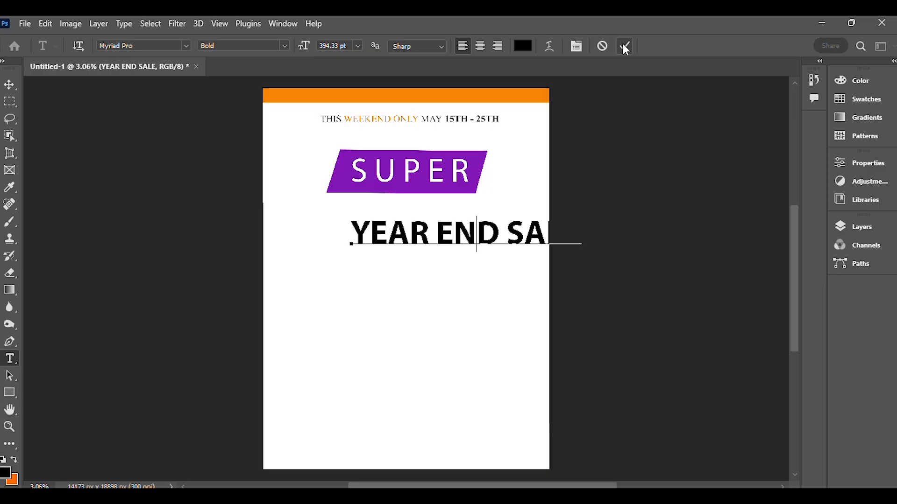
{"action": "left_click", "coordinate": [625, 47]}
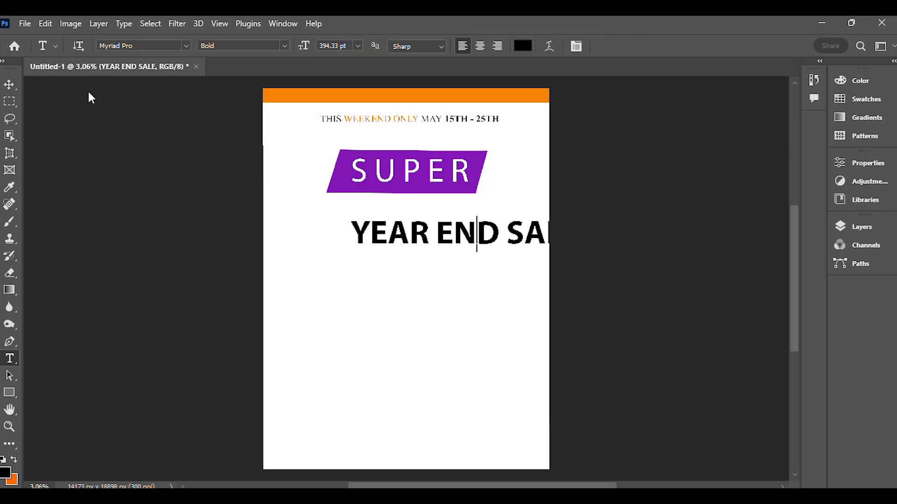
- Move the YEAR END SALE text so it is centered below the purple banner, comparing its placement with the reference image
{"action": "left_click", "coordinate": [9, 85]}
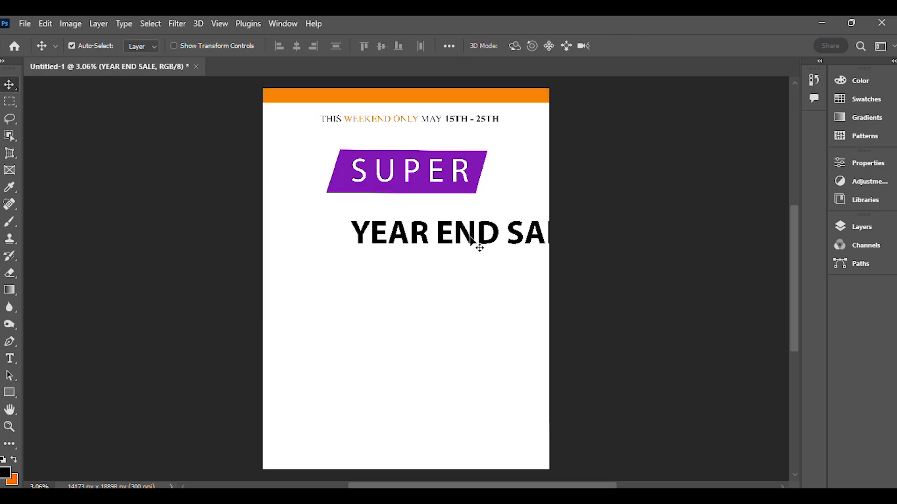
{"action": "left_click_drag", "start_coordinate": [472, 239], "coordinate": [402, 226]}
{"action": "key", "text": "alt+Tab"}
{"action": "key", "text": "alt+Tab"}
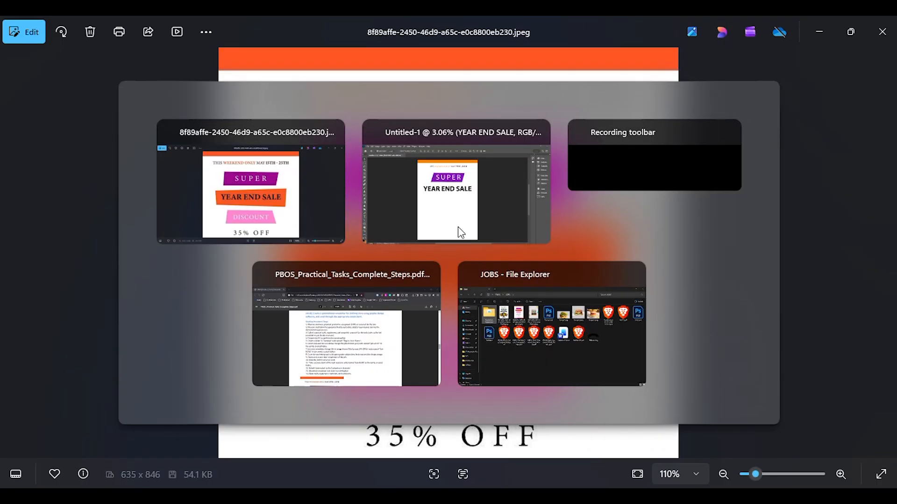
{"action": "key", "text": "alt+Tab"}
{"action": "key", "text": "alt+Tab"}
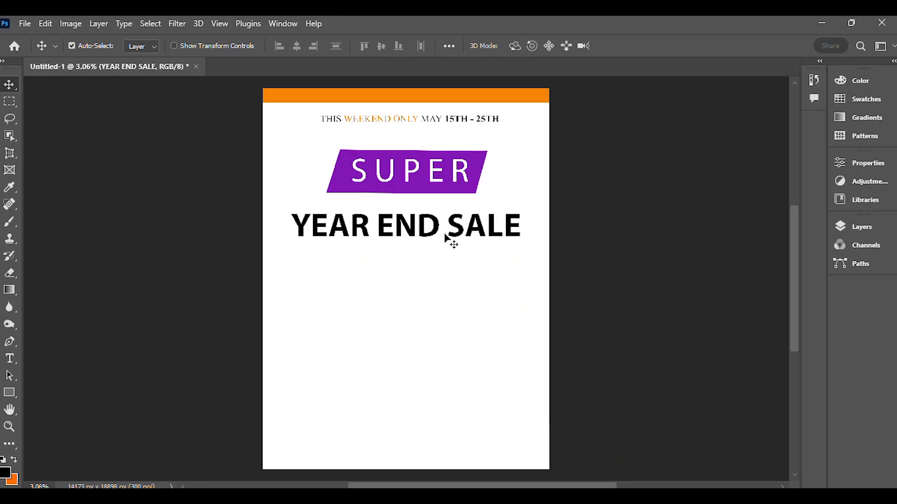
{"action": "key", "text": "alt+Tab"}
{"action": "key", "text": "alt+Tab"}
- Scale the YEAR END SALE text down to about 91% around its center and compare it with the reference image
{"action": "key", "text": "ctrl+t"}
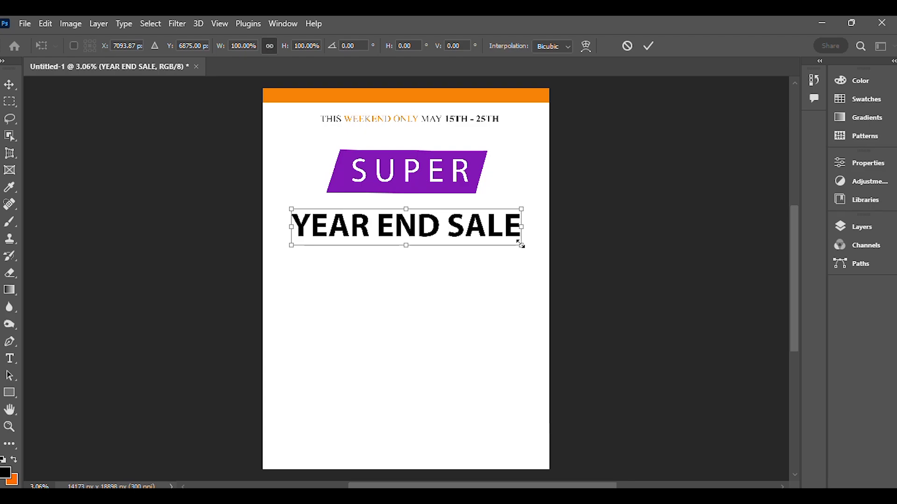
{"action": "mouse_move", "coordinate": [521, 243]}
{"action": "left_mouse_down"}
{"action": "mouse_move", "coordinate": [508, 237]}
{"action": "mouse_move", "coordinate": [510, 248]}
{"action": "left_mouse_up"}
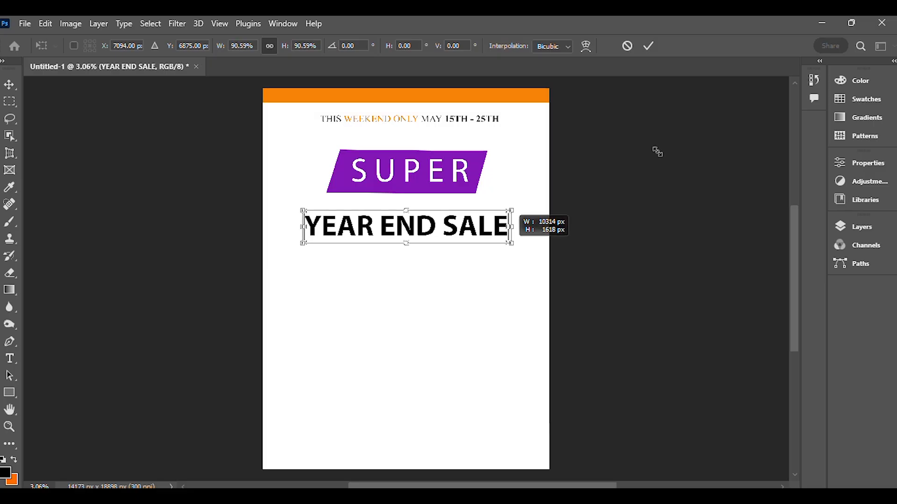
{"action": "key", "text": "Return"}
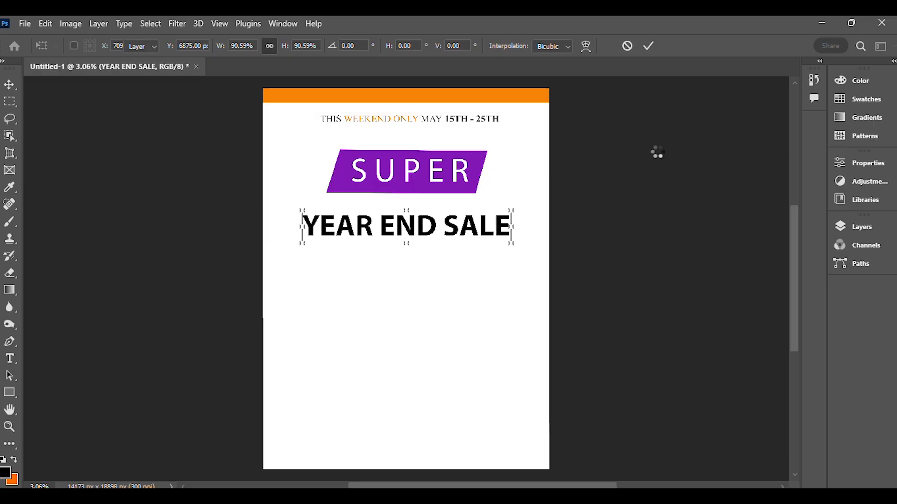
{"action": "key", "text": "alt+Tab"}
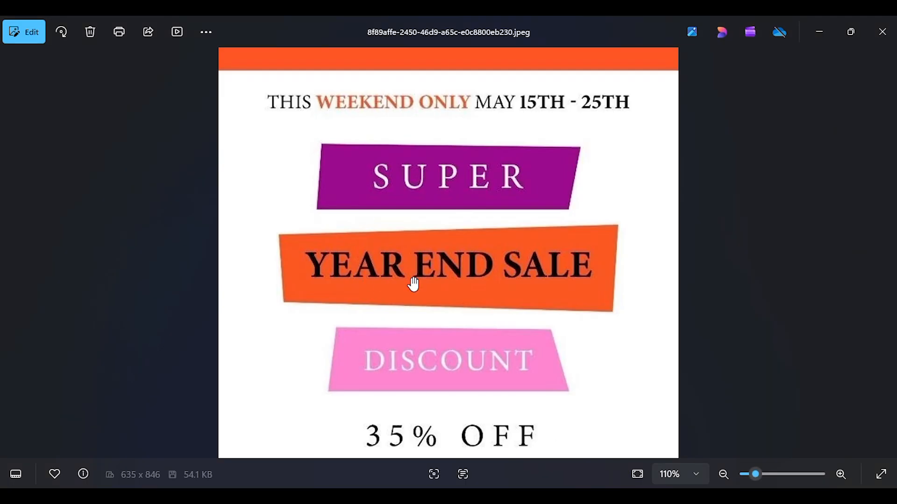
{"action": "key", "text": "alt+Tab"}
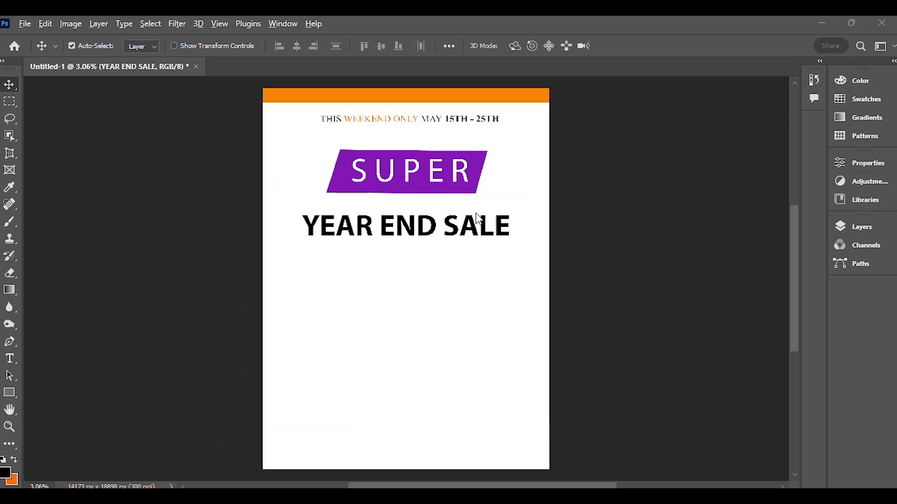
- Draw an orange-filled rectangle about 11095 x 2547 px covering the YEAR END SALE text
{"action": "left_click", "coordinate": [6, 391]}
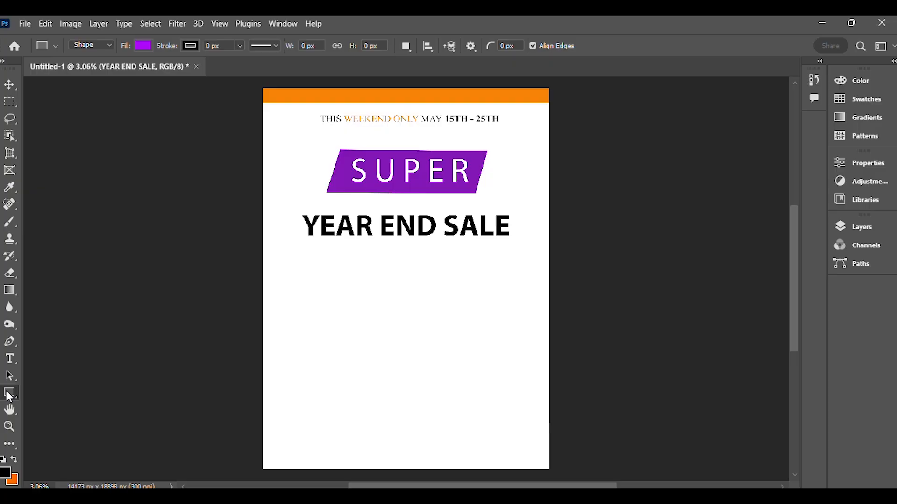
{"action": "left_click", "coordinate": [141, 46]}
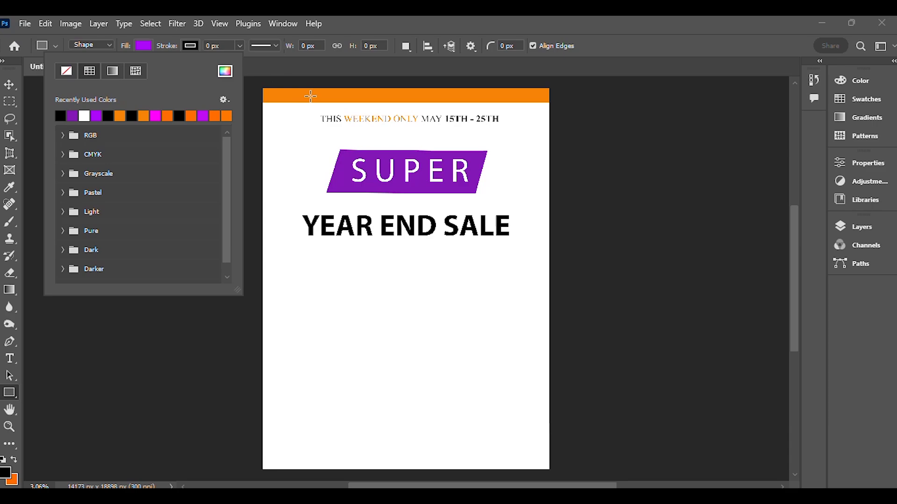
{"action": "double_click", "coordinate": [120, 115]}
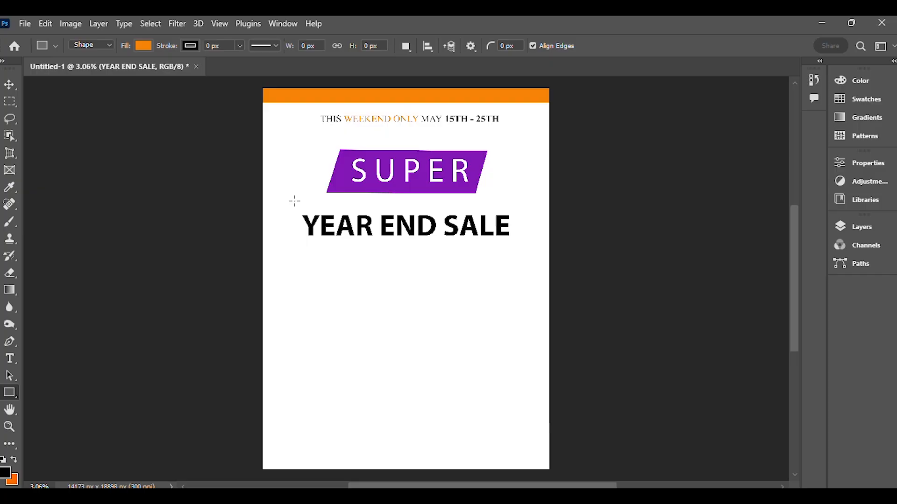
{"action": "left_click_drag", "start_coordinate": [294, 202], "coordinate": [518, 252]}
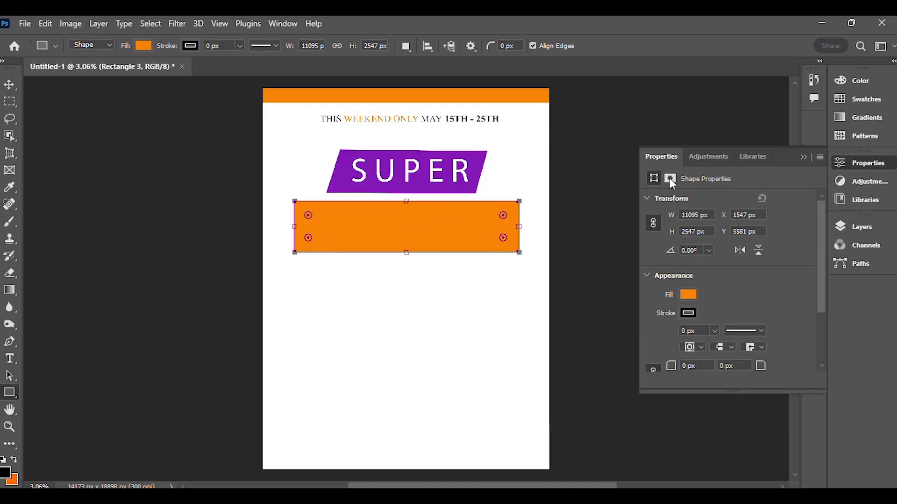
{"action": "left_click", "coordinate": [804, 157]}
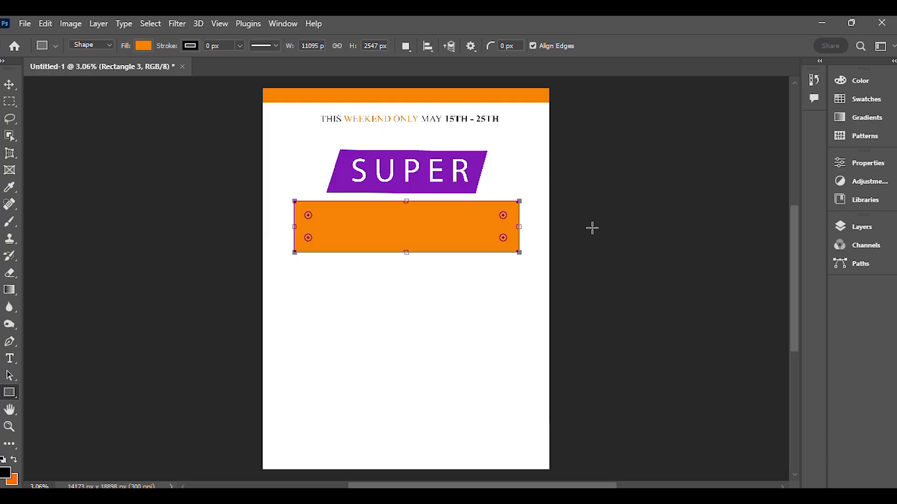
- Move the orange rectangle's layer beneath the YEAR END SALE text layer
{"action": "left_click", "coordinate": [841, 227]}
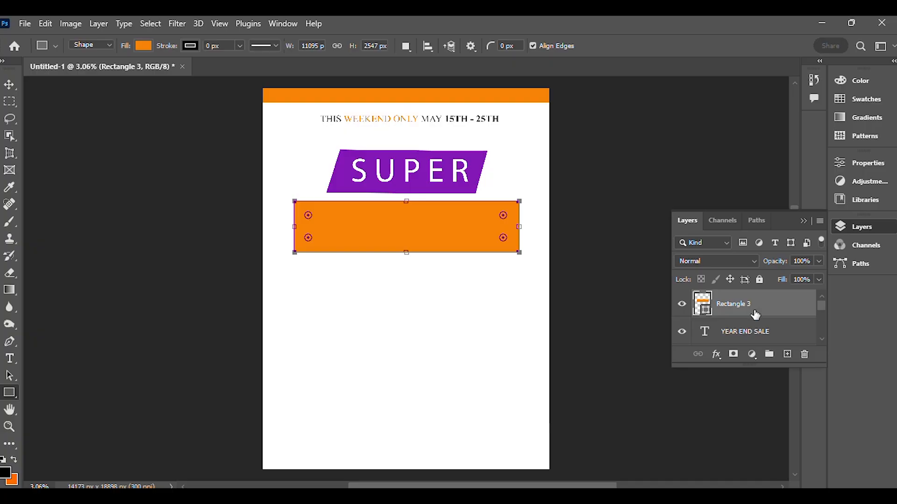
{"action": "left_click_drag", "start_coordinate": [752, 304], "coordinate": [753, 339]}
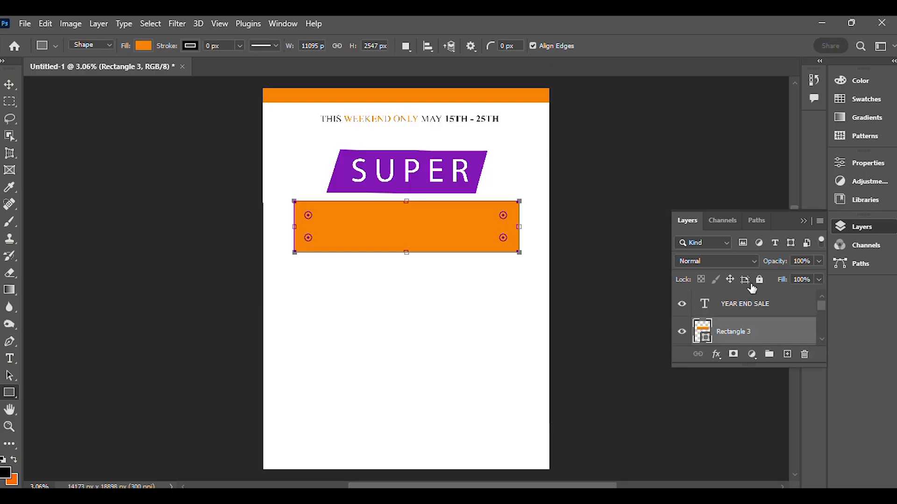
{"action": "left_click", "coordinate": [803, 223]}
{"action": "key", "text": "alt+Tab"}
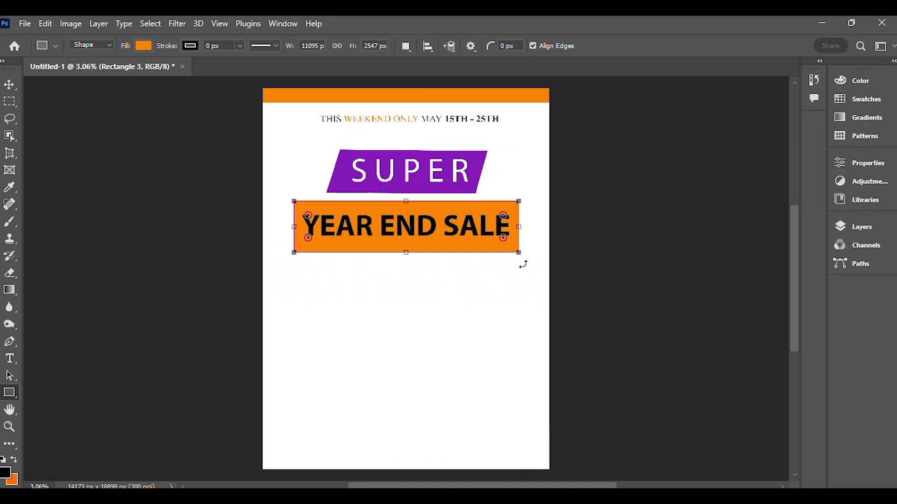
{"action": "left_click_drag", "start_coordinate": [518, 253], "coordinate": [522, 259]}
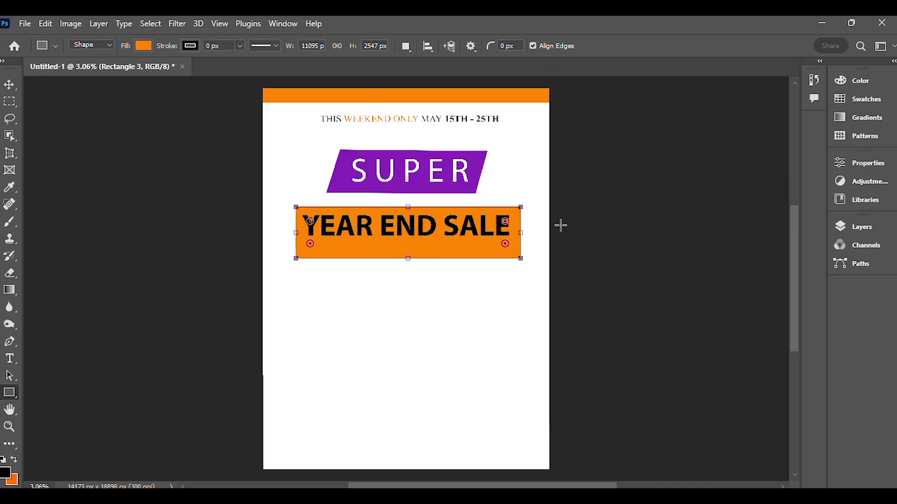
{"action": "key", "text": "ctrl+z"}
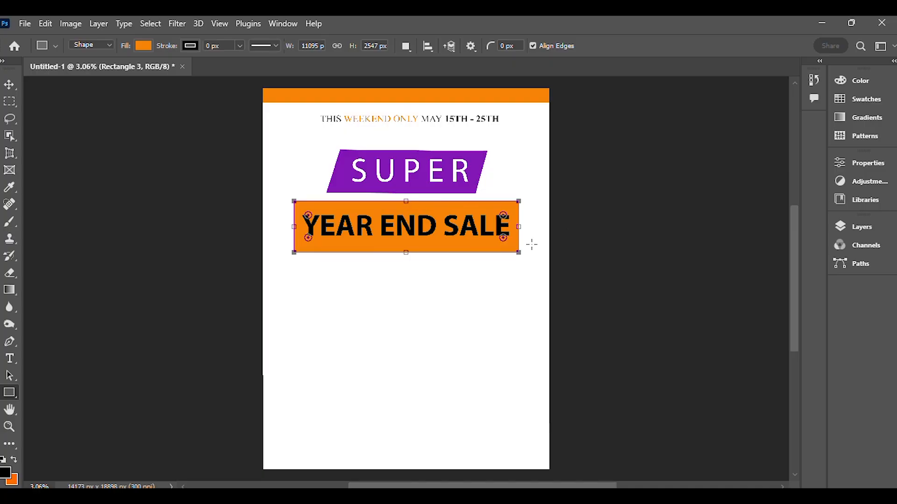
{"action": "key", "text": "Return"}
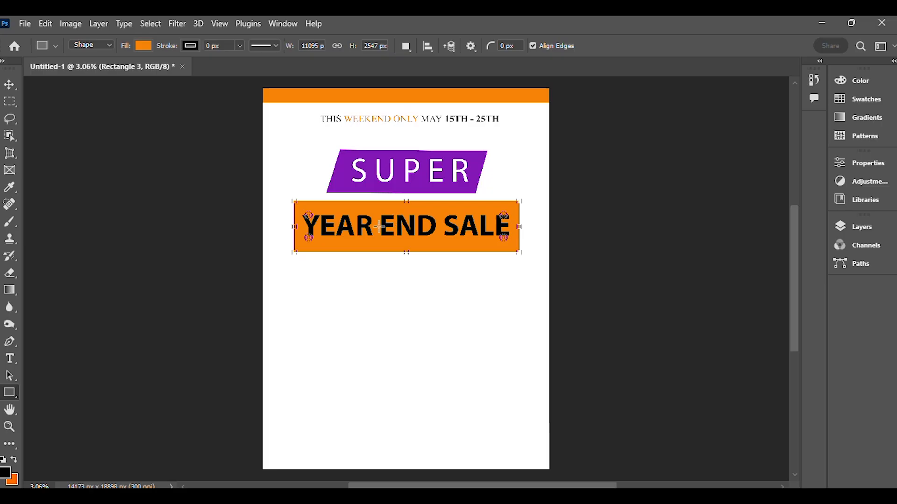
- Free-transform the orange rectangle and distort its upper-left corner slightly outward, following the slanted banner in the reference image
{"action": "left_click", "coordinate": [9, 85]}
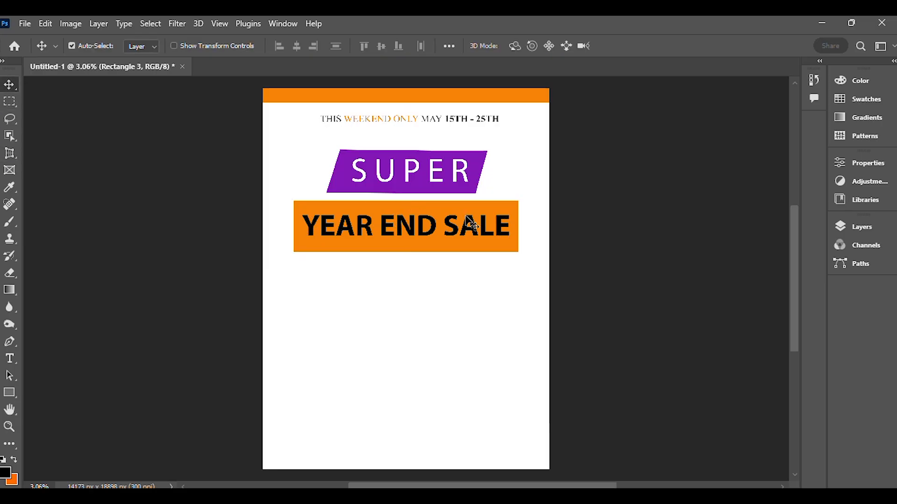
{"action": "key", "text": "ctrl+t"}
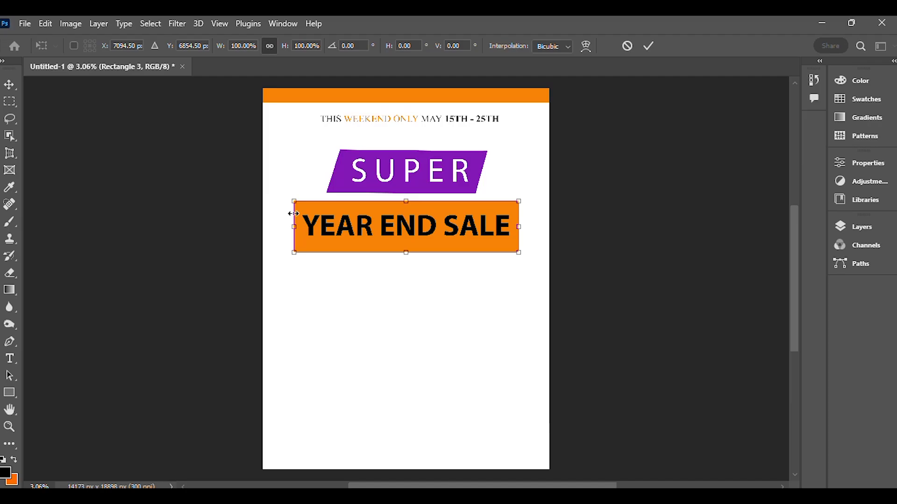
{"action": "key", "text": "alt+Tab"}
{"action": "key", "text": "alt+Tab"}
{"action": "left_click_drag", "start_coordinate": [294, 201], "coordinate": [291, 200]}
{"action": "key", "text": "alt+Tab"}
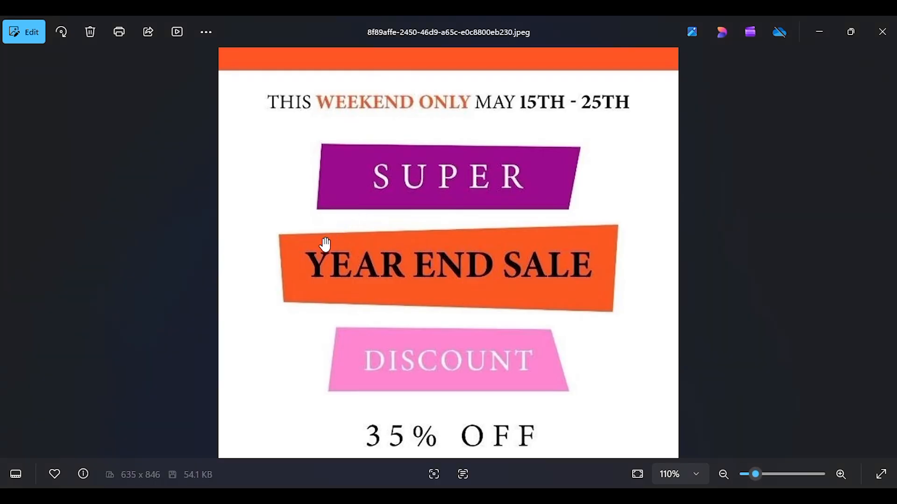
{"action": "key", "text": "alt+Tab"}
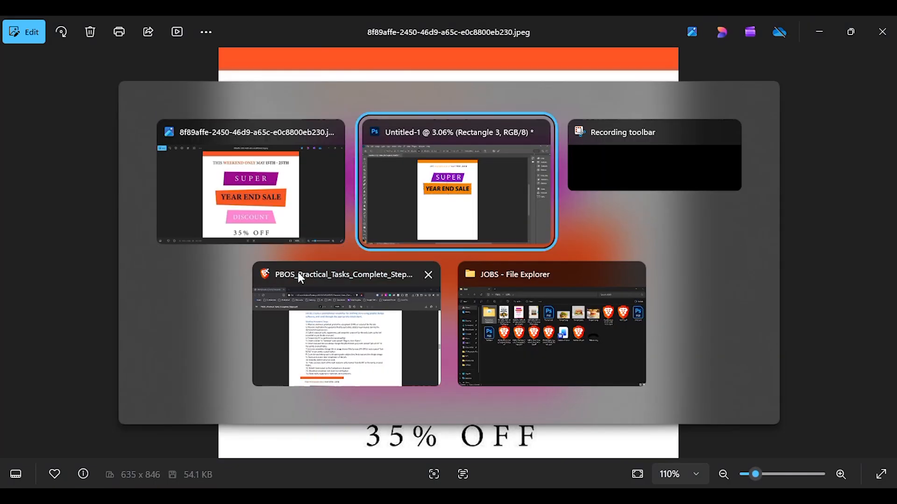
{"action": "key", "text": "alt+Tab"}
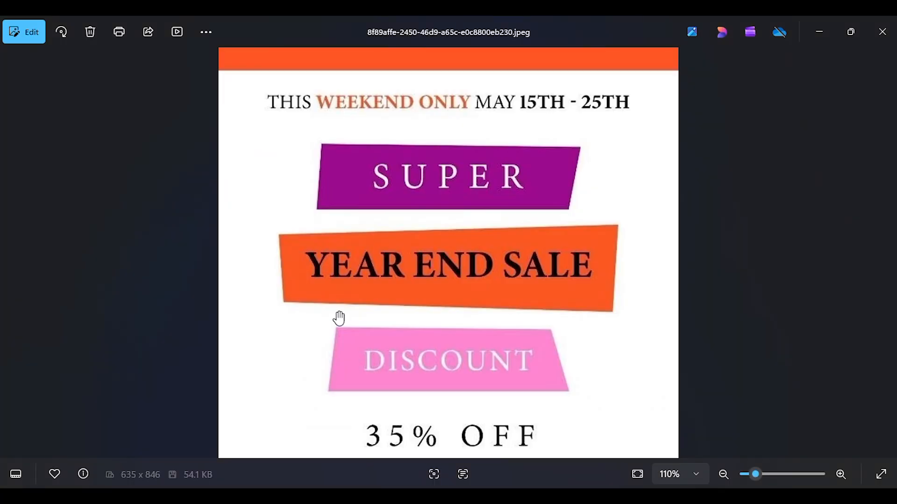
{"action": "key", "text": "alt+Tab"}
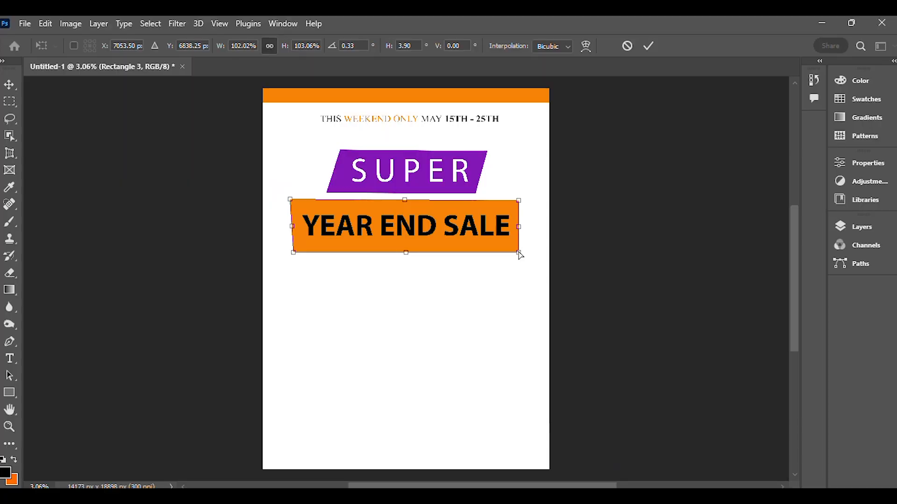
- Distort the orange banner's two right corners slightly outward to match the reference image and apply the transform
{"action": "left_click_drag", "start_coordinate": [519, 253], "coordinate": [521, 256]}
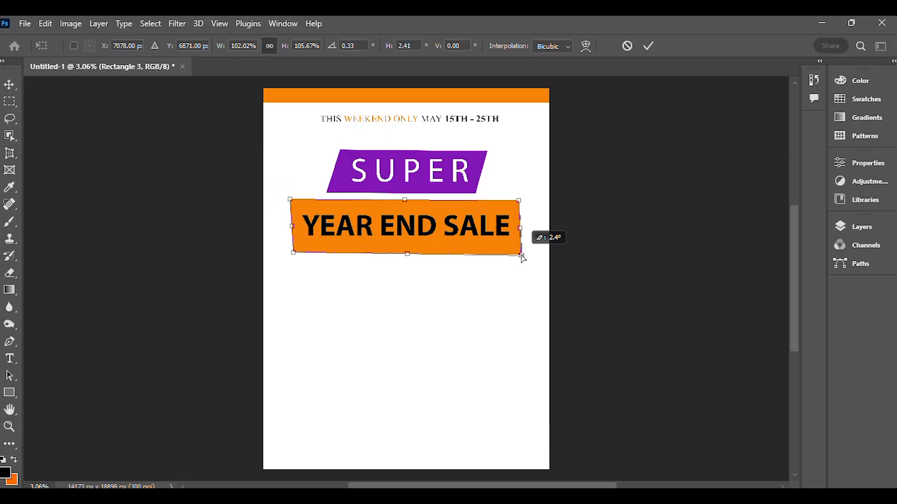
{"action": "left_click_drag", "start_coordinate": [522, 221], "coordinate": [522, 215]}
{"action": "key", "text": "alt+Tab"}
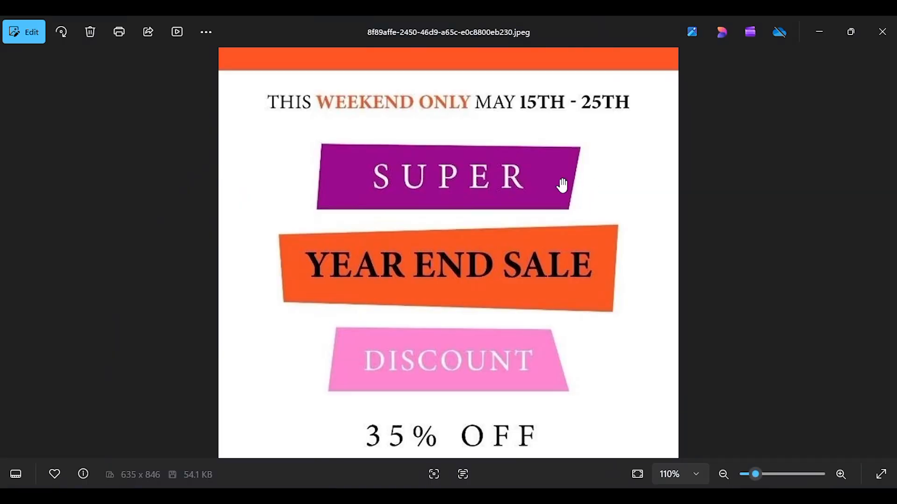
{"action": "key", "text": "alt+Tab"}
{"action": "left_click_drag", "start_coordinate": [519, 200], "coordinate": [522, 204]}
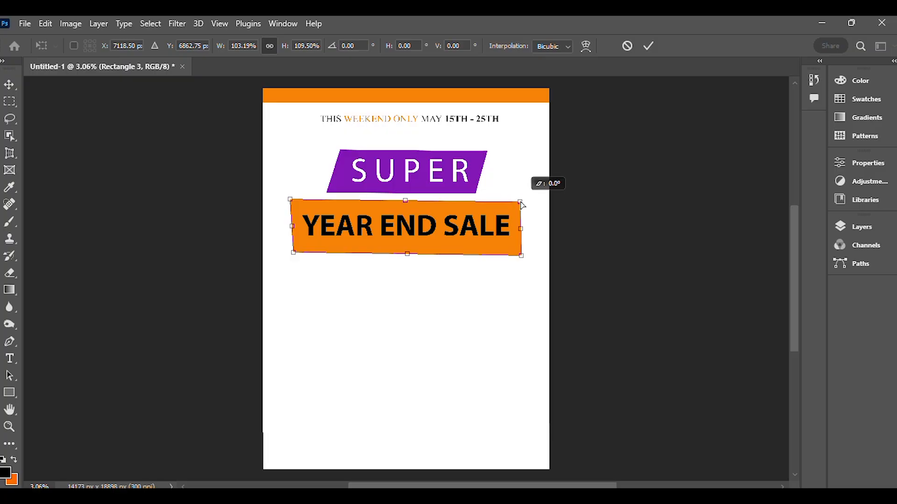
{"action": "key", "text": "alt+Tab"}
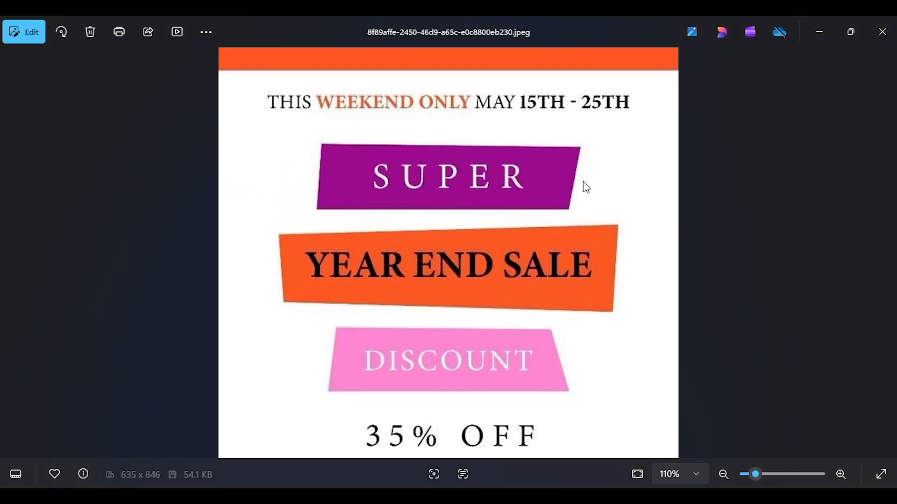
{"action": "key", "text": "alt+Tab"}
{"action": "left_click_drag", "start_coordinate": [525, 204], "coordinate": [527, 202]}
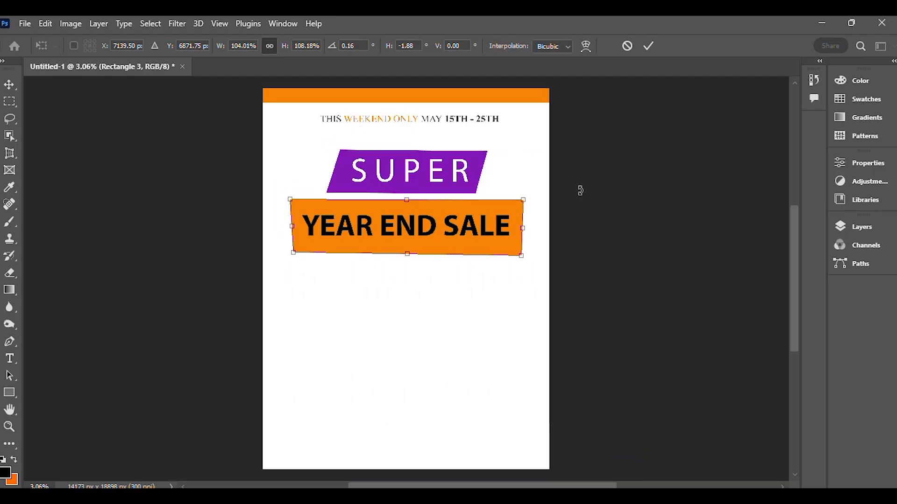
{"action": "key", "text": "Return"}
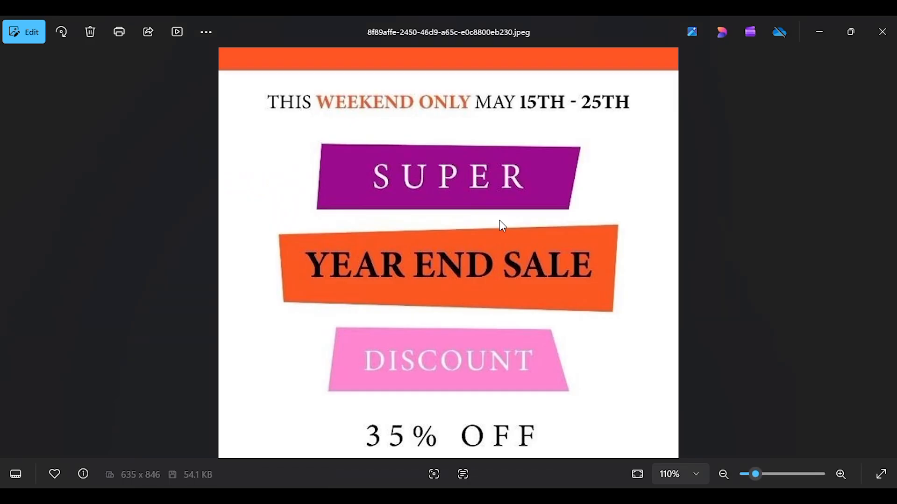
- View the whole reference newsletter and compare its banners and remaining content with the design
{"action": "scroll", "coordinate": [439, 352], "scroll_direction": "down", "scroll_amount": 1}
{"action": "left_click_drag", "start_coordinate": [439, 352], "coordinate": [466, 237]}
{"action": "scroll", "coordinate": [495, 229], "scroll_direction": "down", "scroll_amount": 2}
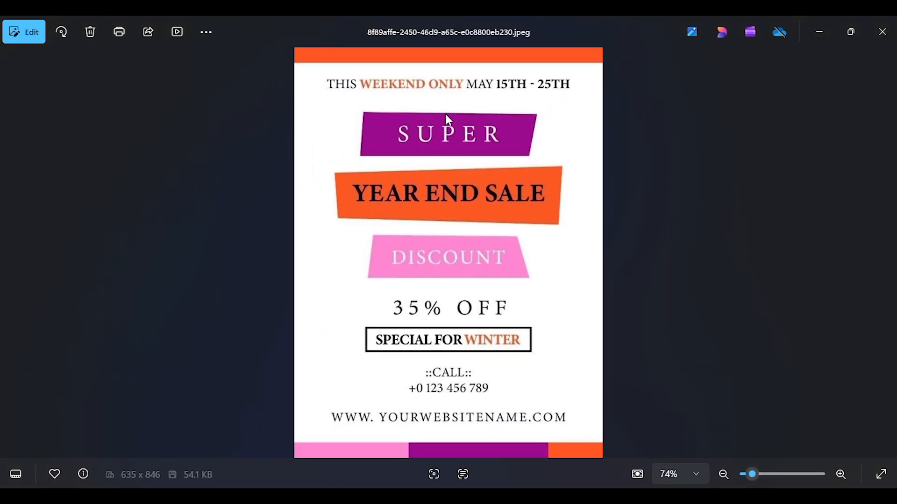
{"action": "key", "text": "alt+Tab"}
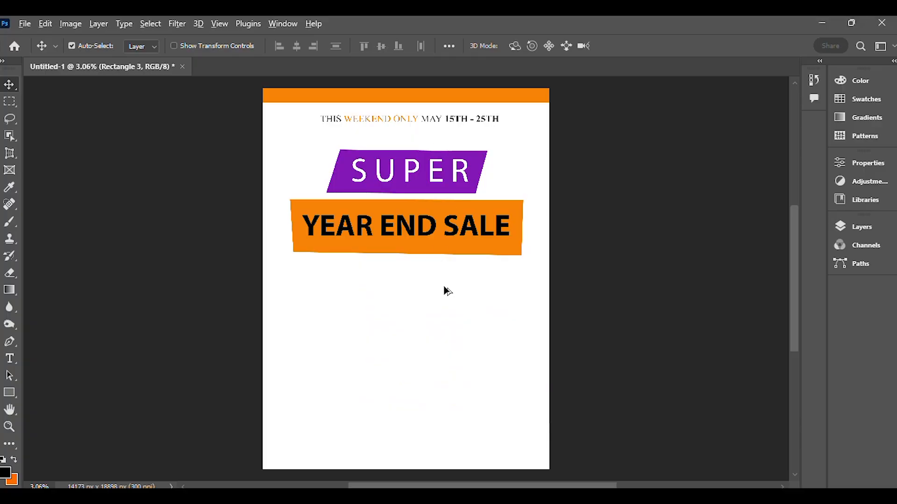
{"action": "key", "text": "alt+Tab"}
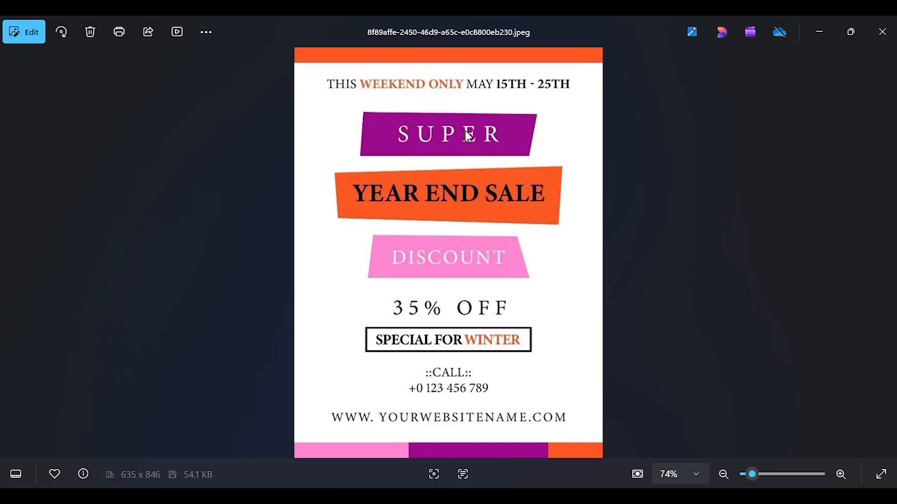
{"action": "key", "text": "alt+Tab"}
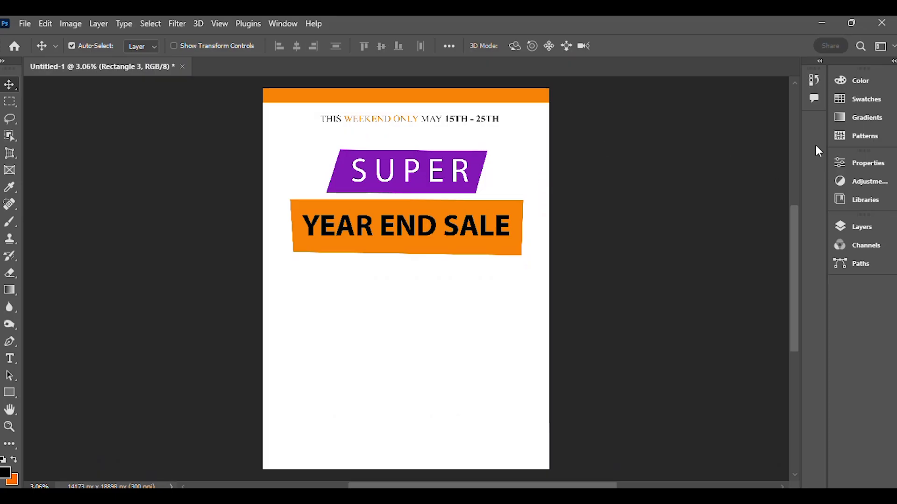
- Duplicate the SUPER text layer and place the copy beneath the YEAR END SALE banner
{"action": "left_click", "coordinate": [855, 227]}
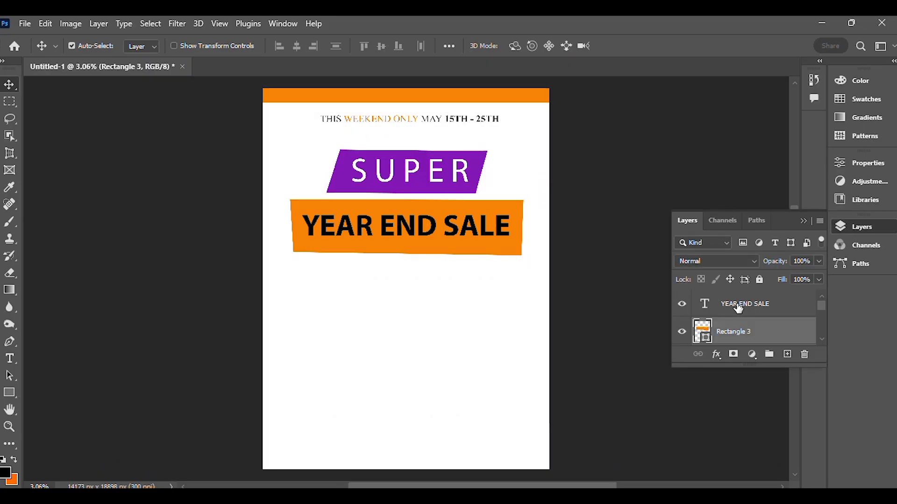
{"action": "scroll", "coordinate": [740, 311], "scroll_direction": "down", "scroll_amount": 3}
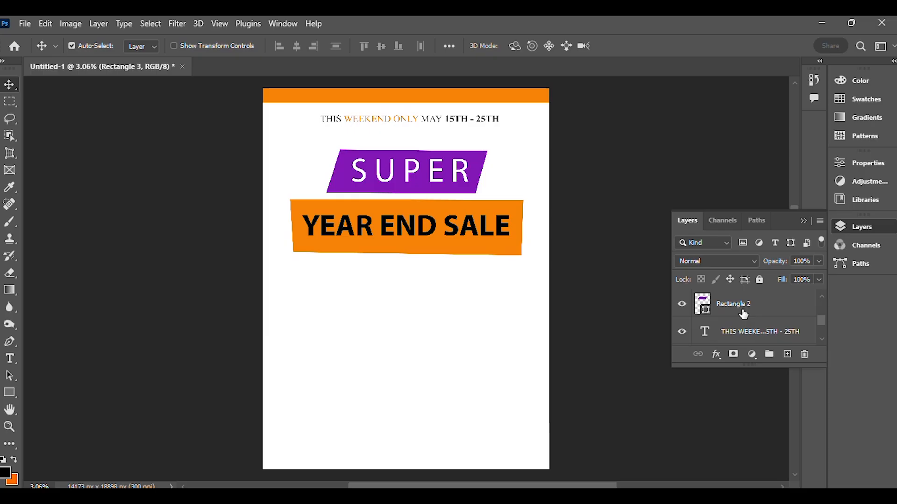
{"action": "scroll", "coordinate": [743, 315], "scroll_direction": "down", "scroll_amount": 1}
{"action": "scroll", "coordinate": [744, 315], "scroll_direction": "down", "scroll_amount": 1}
{"action": "scroll", "coordinate": [741, 320], "scroll_direction": "up", "scroll_amount": 1}
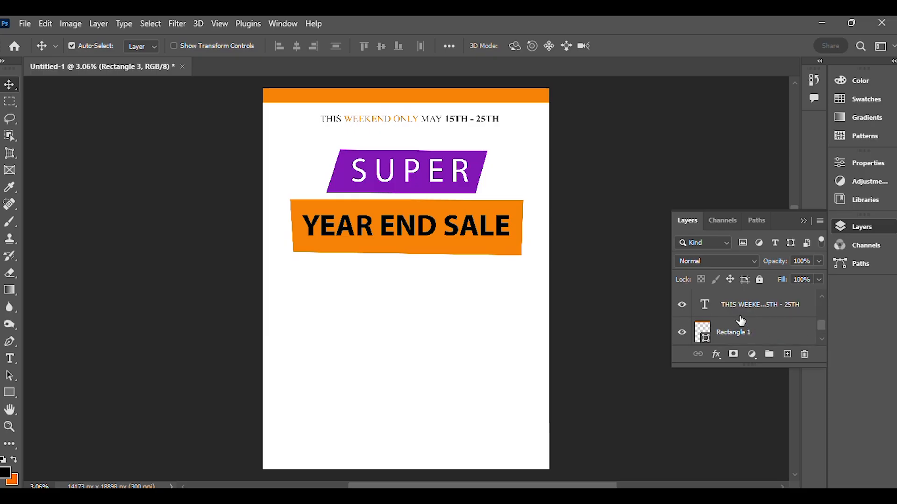
{"action": "scroll", "coordinate": [741, 317], "scroll_direction": "up", "scroll_amount": 1}
{"action": "scroll", "coordinate": [741, 316], "scroll_direction": "up", "scroll_amount": 1}
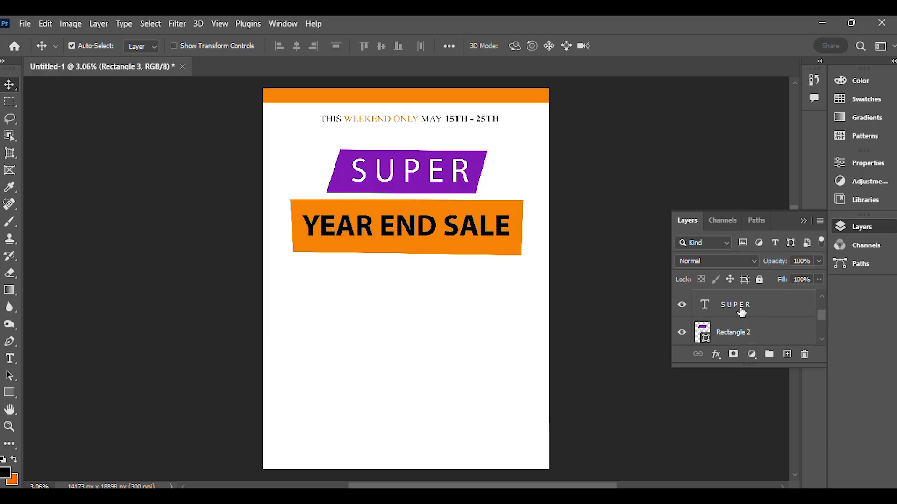
{"action": "left_click", "coordinate": [741, 306]}
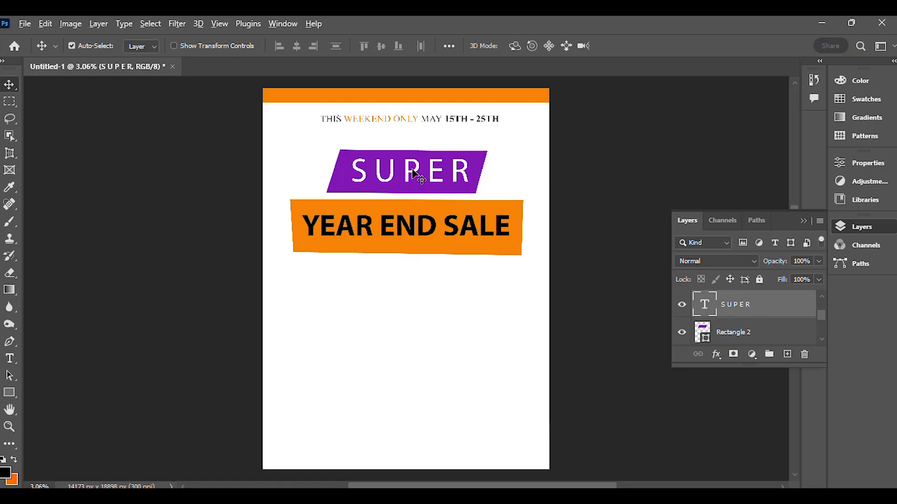
{"action": "left_click_drag", "start_coordinate": [417, 177], "coordinate": [411, 296]}
{"action": "left_click", "coordinate": [803, 220]}
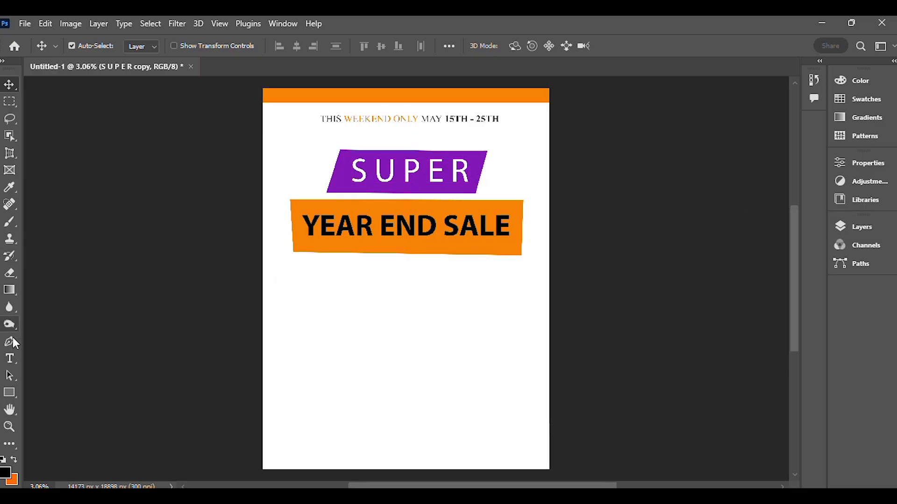
- Select all the text in the SUPER copy and set its colour to black, 000000
{"action": "left_click", "coordinate": [9, 358]}
{"action": "left_click", "coordinate": [413, 302]}
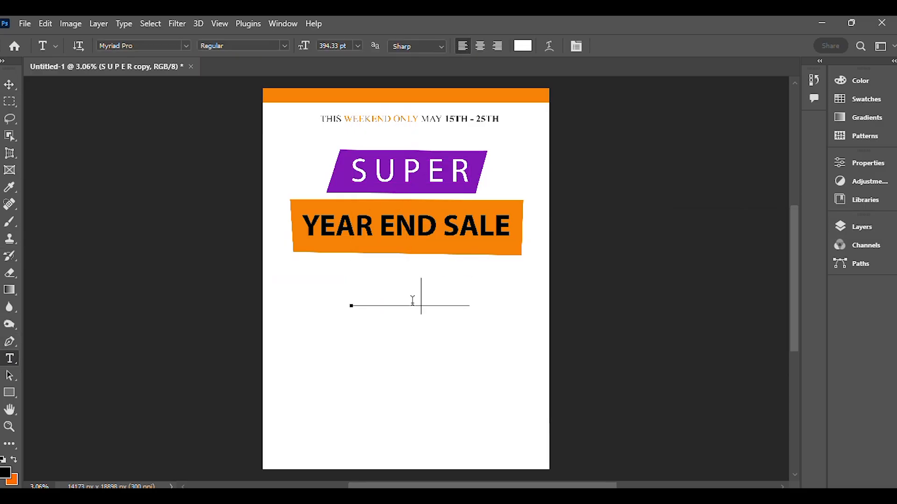
{"action": "key", "text": "ctrl+a"}
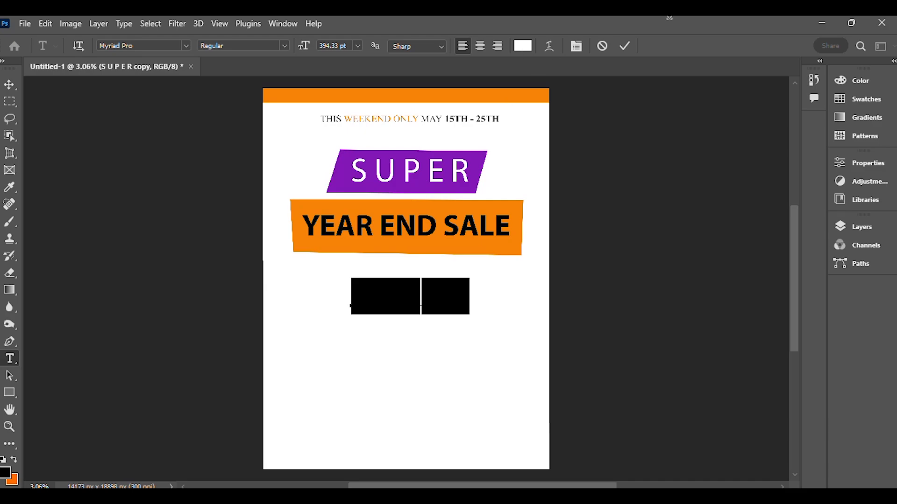
{"action": "left_click", "coordinate": [851, 22]}
{"action": "left_click", "coordinate": [546, 90]}
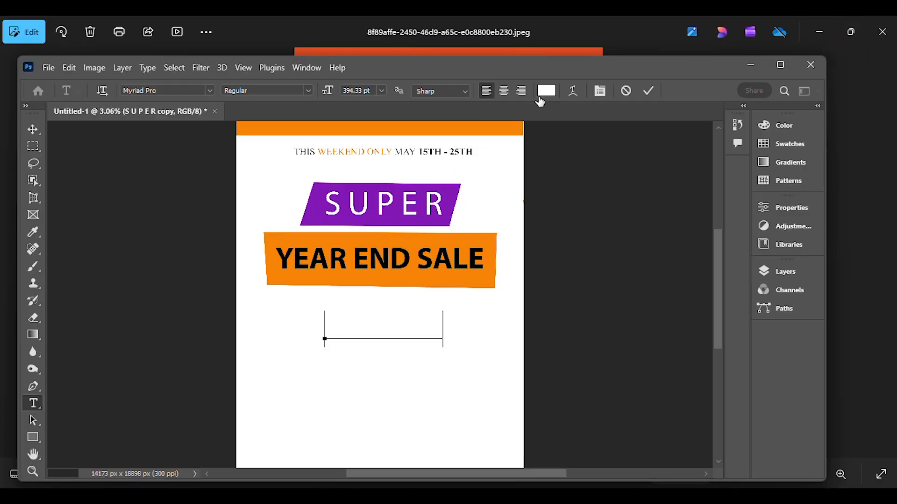
{"action": "left_click", "coordinate": [610, 139]}
{"action": "type", "text": "000000"}
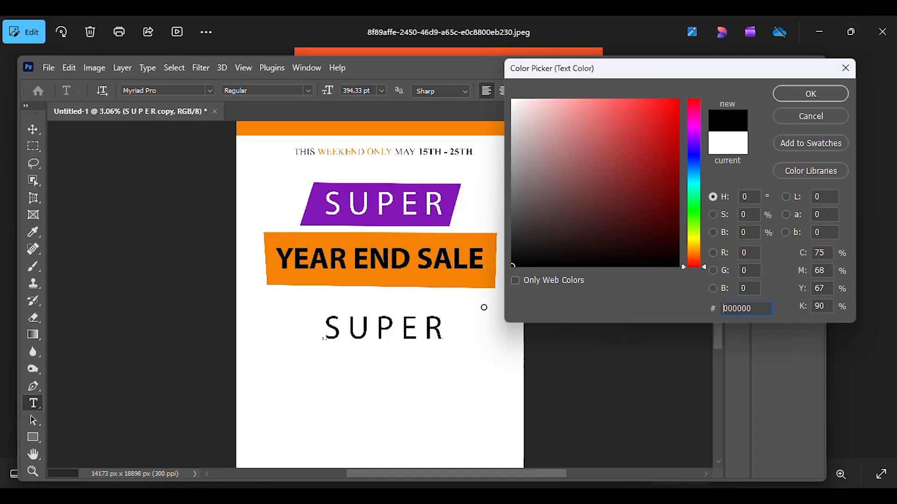
{"action": "left_click", "coordinate": [811, 93]}
{"action": "left_click", "coordinate": [780, 65]}
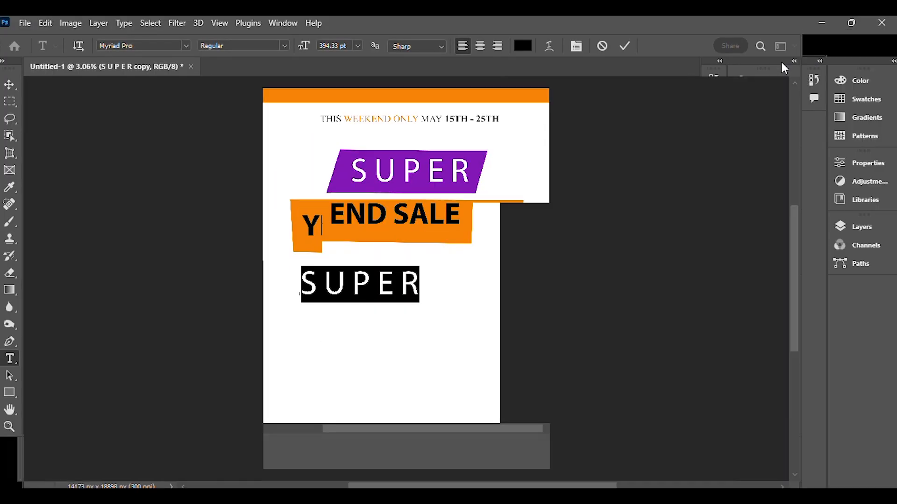
- Replace the copied text with DISCOUNT, following the reference newsletter, and commit the edit
{"action": "key", "text": "alt+Tab"}
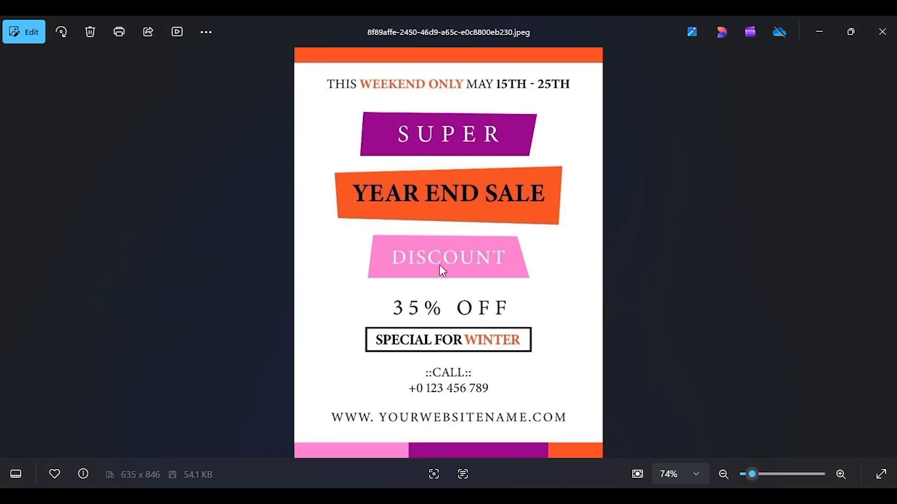
{"action": "key", "text": "alt+Tab"}
{"action": "type", "text": "DU"}
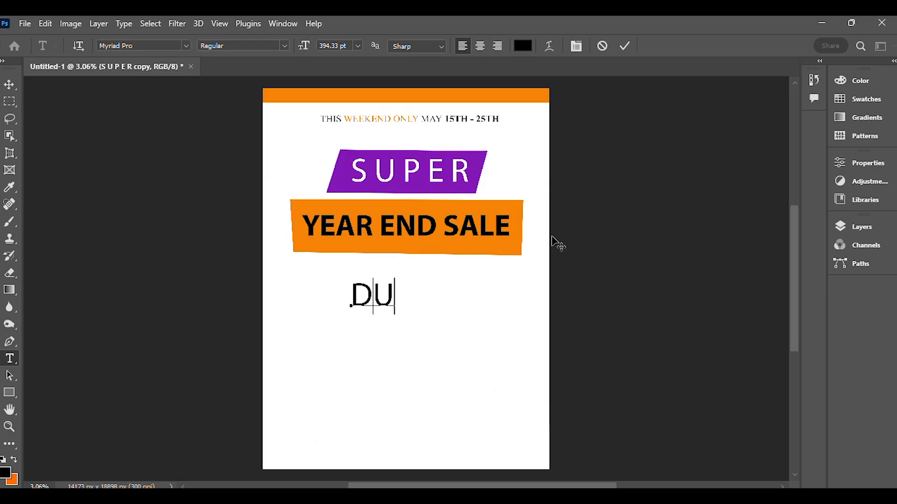
{"action": "key", "text": "BackSpace"}
{"action": "type", "text": "ISCOUNT"}
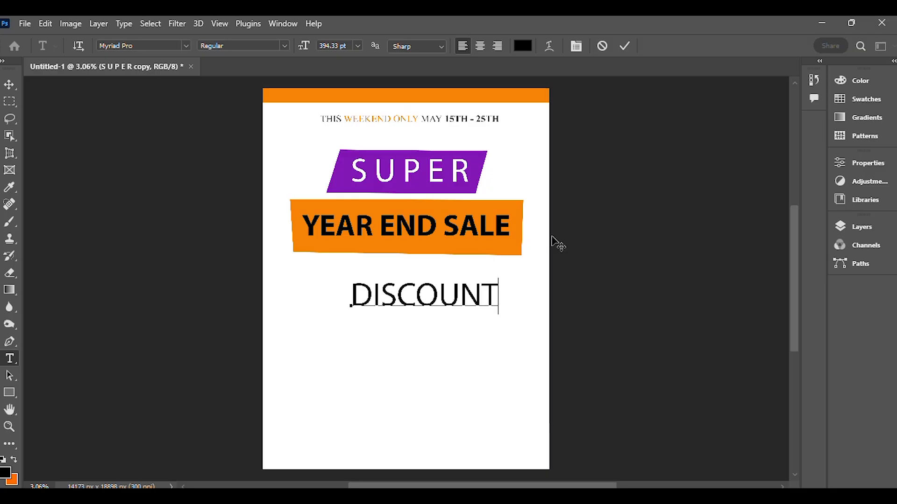
{"action": "left_click", "coordinate": [626, 46]}
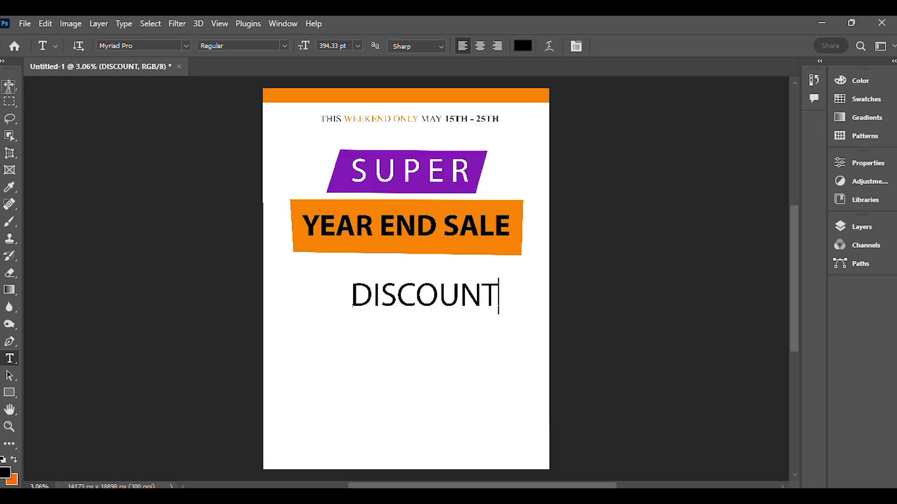
- Move the DISCOUNT text to centre it beneath the orange banner and compare it with the reference newsletter
{"action": "left_click", "coordinate": [9, 85]}
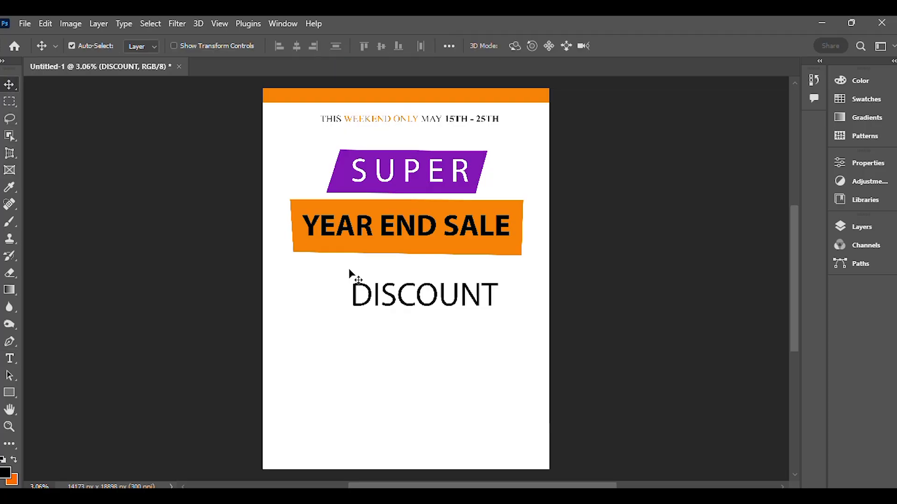
{"action": "left_click_drag", "start_coordinate": [424, 304], "coordinate": [399, 296]}
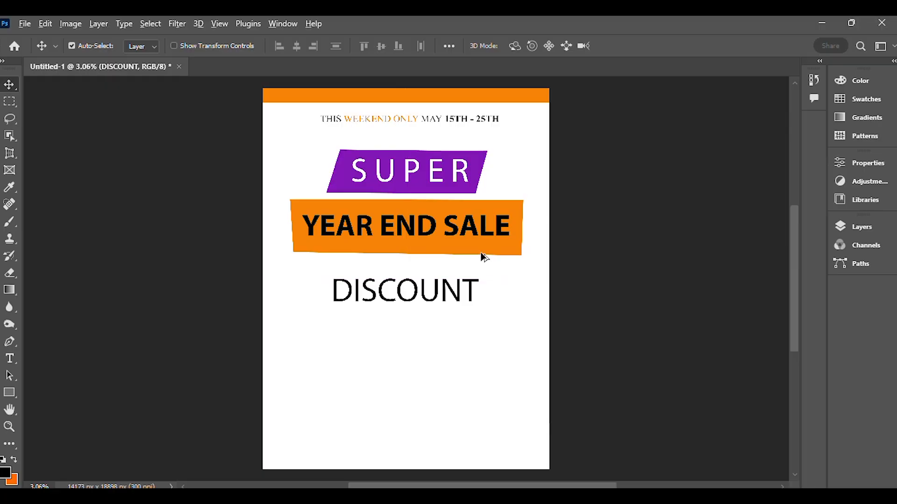
{"action": "key", "text": "alt+Tab"}
{"action": "key", "text": "alt+Tab"}
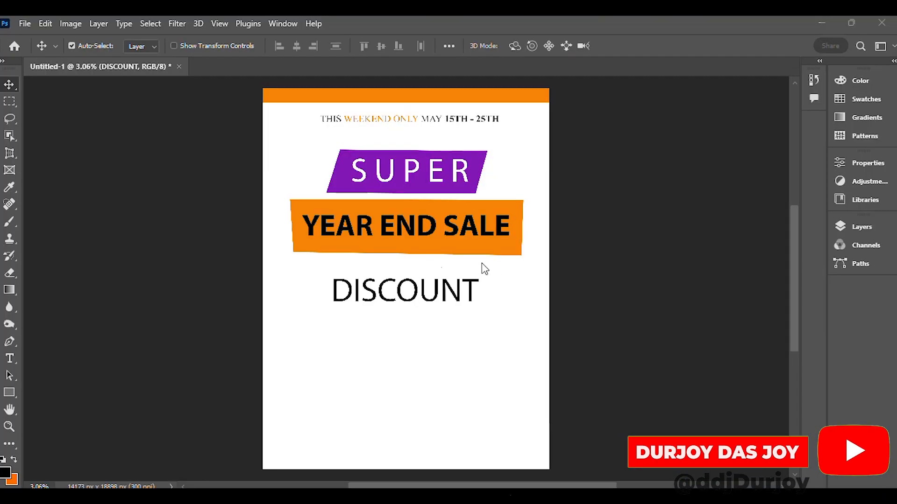
- Activate the Rectangle tool and open its custom fill colour picker, checking the reference newsletter's pink DISCOUNT banner
{"action": "left_click", "coordinate": [8, 392]}
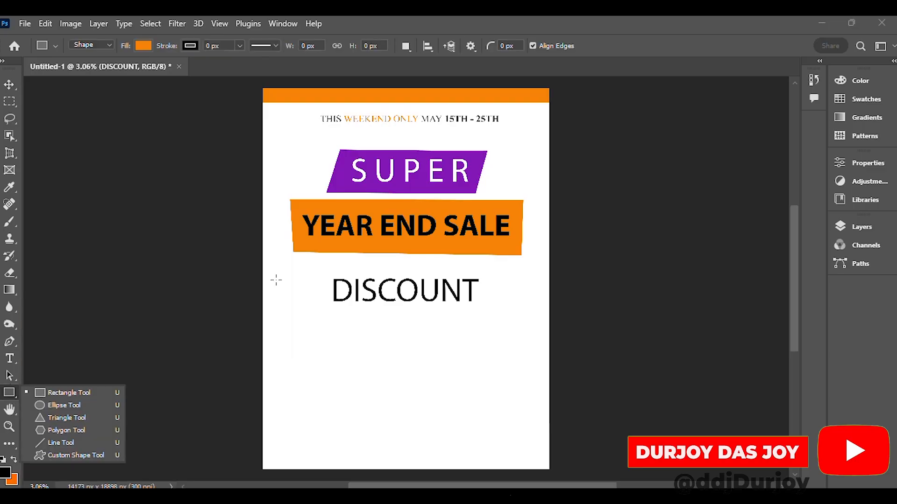
{"action": "left_click", "coordinate": [142, 47]}
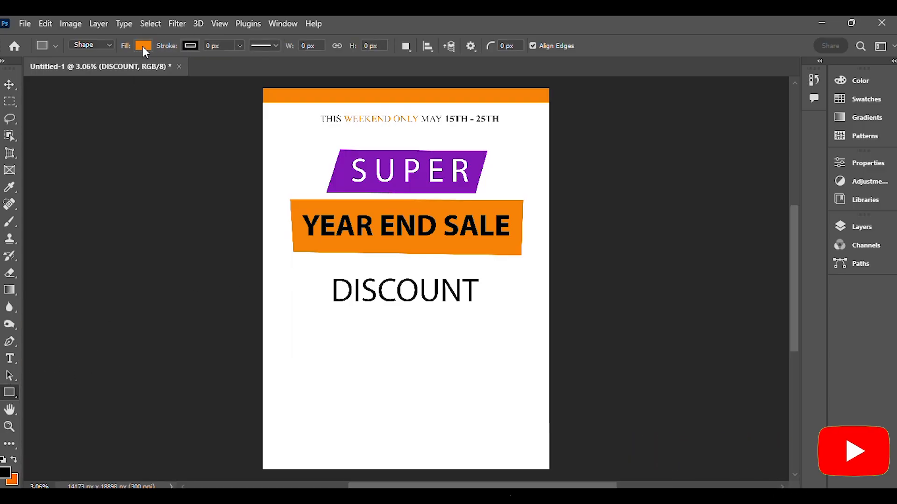
{"action": "left_click", "coordinate": [142, 47]}
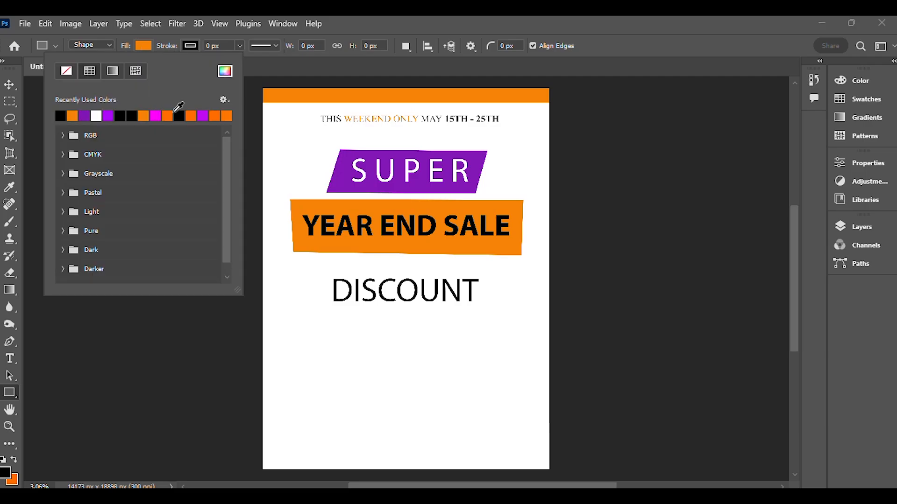
{"action": "key", "text": "alt+Tab"}
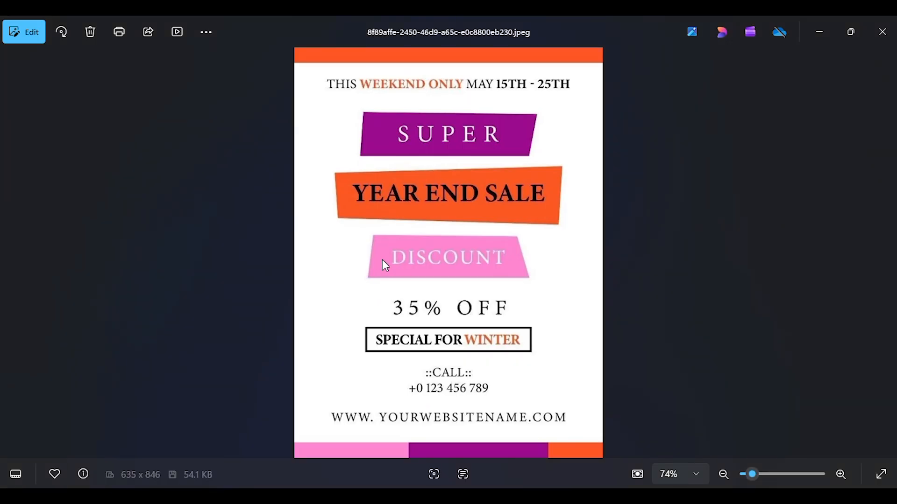
{"action": "key", "text": "alt+Tab"}
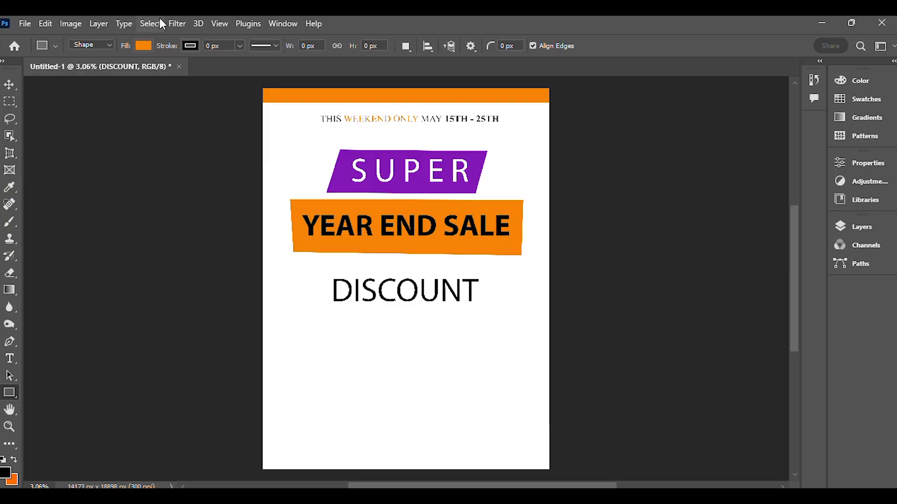
{"action": "left_click", "coordinate": [139, 46]}
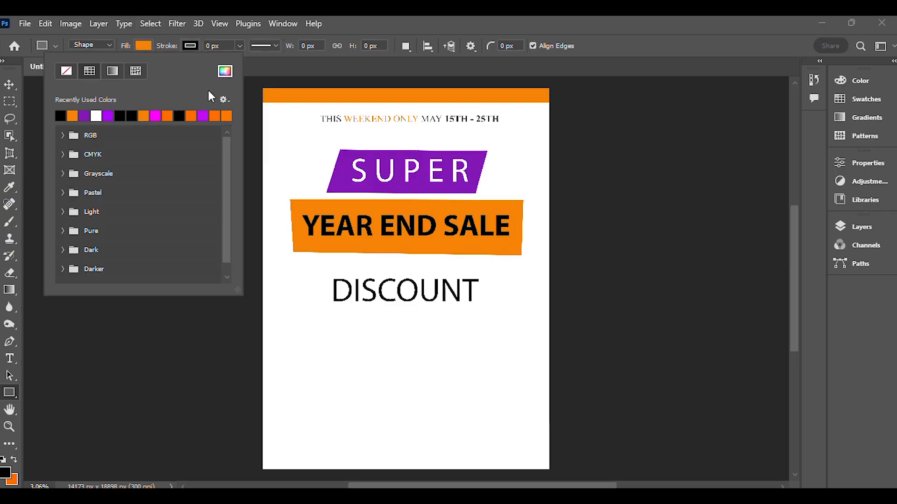
{"action": "left_click", "coordinate": [225, 72]}
{"action": "left_click_drag", "start_coordinate": [650, 76], "coordinate": [672, 75]}
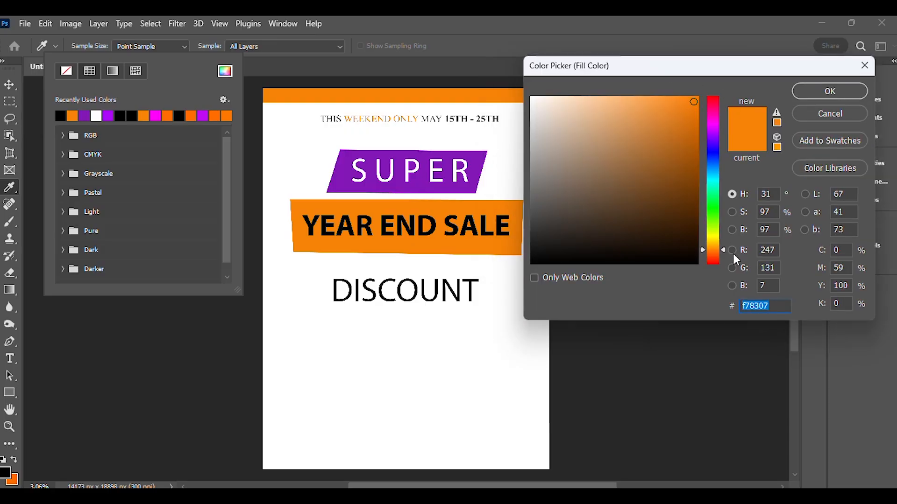
{"action": "left_click", "coordinate": [535, 279]}
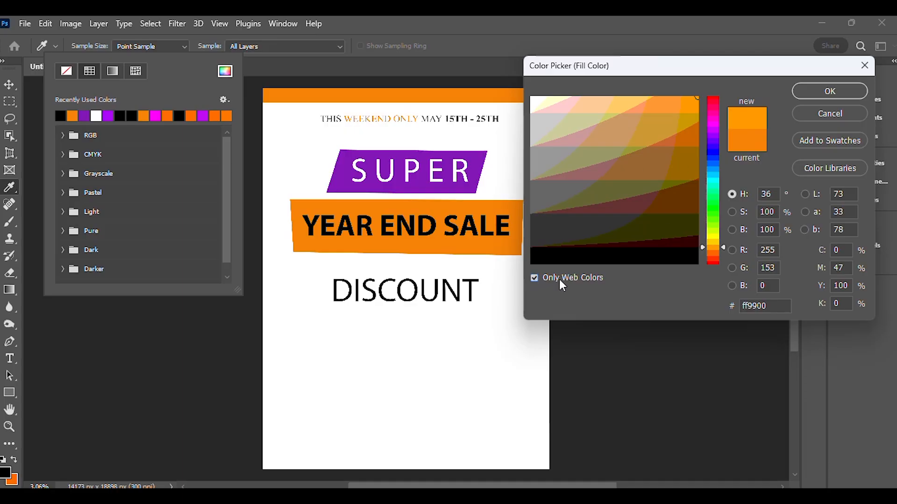
{"action": "left_click", "coordinate": [535, 279]}
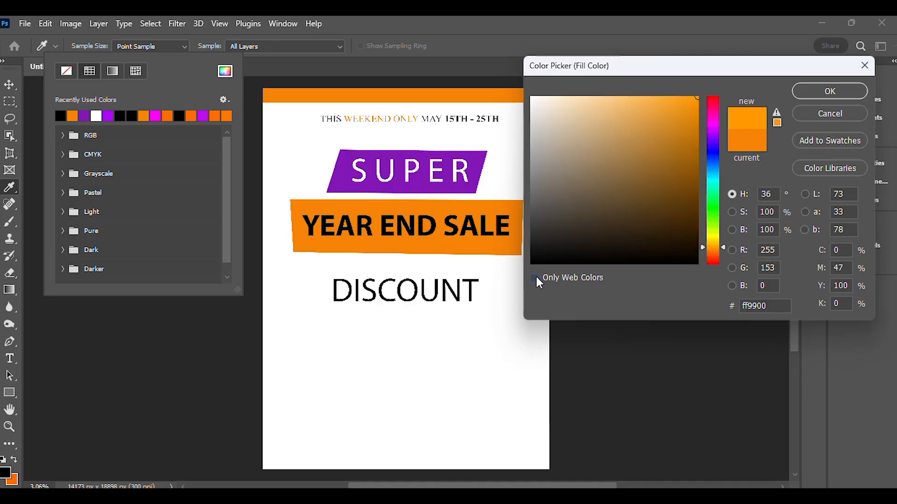
{"action": "left_click", "coordinate": [732, 229]}
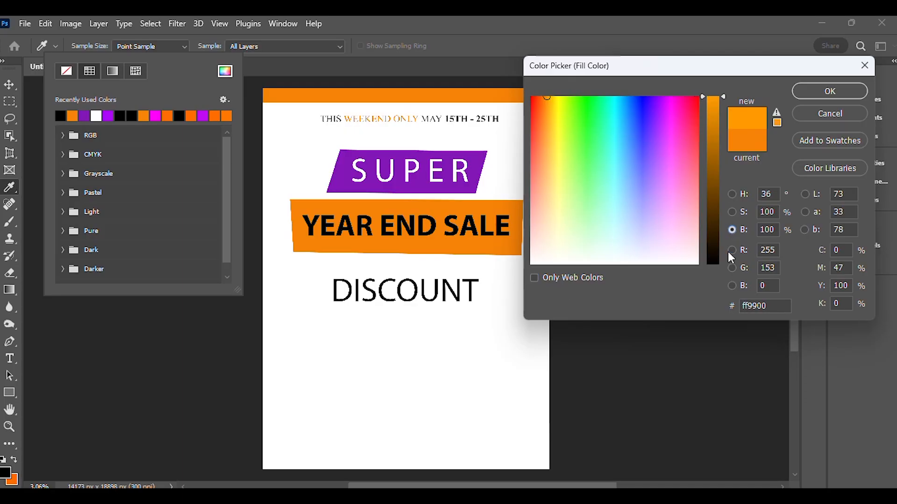
{"action": "left_click", "coordinate": [732, 250]}
{"action": "left_click", "coordinate": [731, 269]}
{"action": "left_click", "coordinate": [732, 286]}
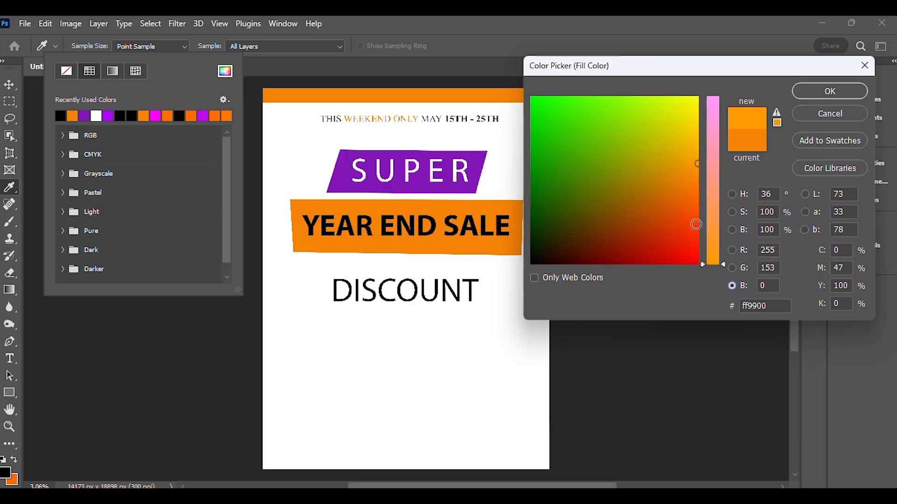
{"action": "left_click", "coordinate": [731, 194]}
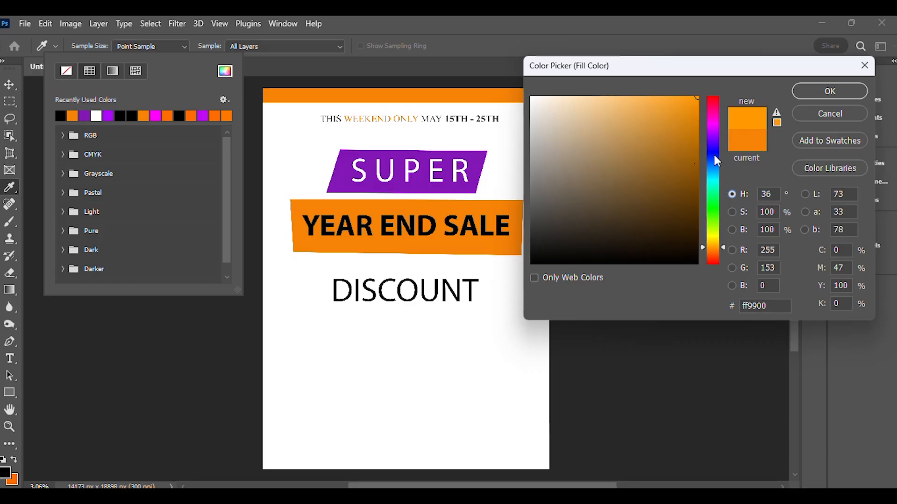
- Set the rectangle's custom fill colour to magenta-pink f40df7, checking the hue against the reference newsletter, and accept it
{"action": "left_click_drag", "start_coordinate": [708, 184], "coordinate": [709, 127]}
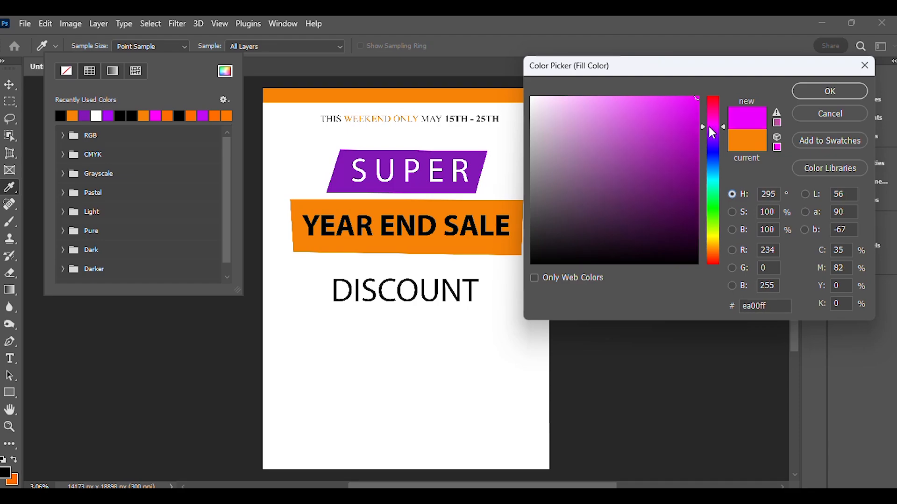
{"action": "key", "text": "alt+Tab"}
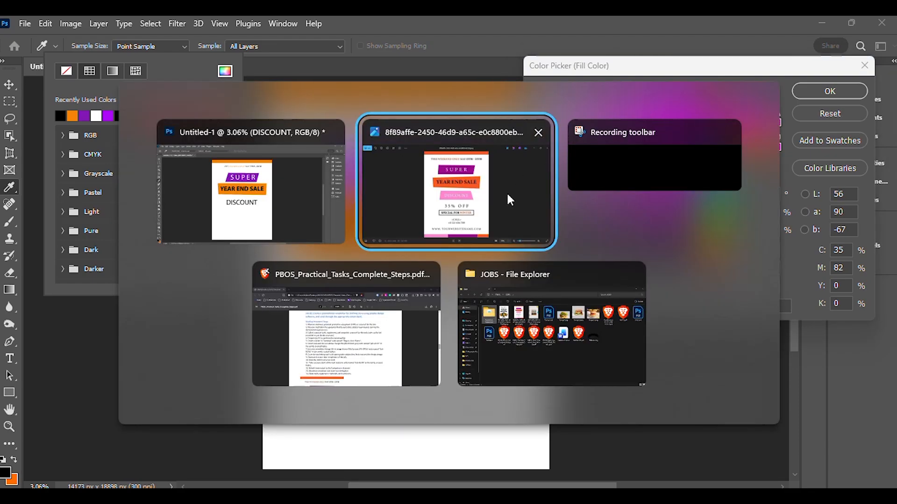
{"action": "key", "text": "alt+Tab"}
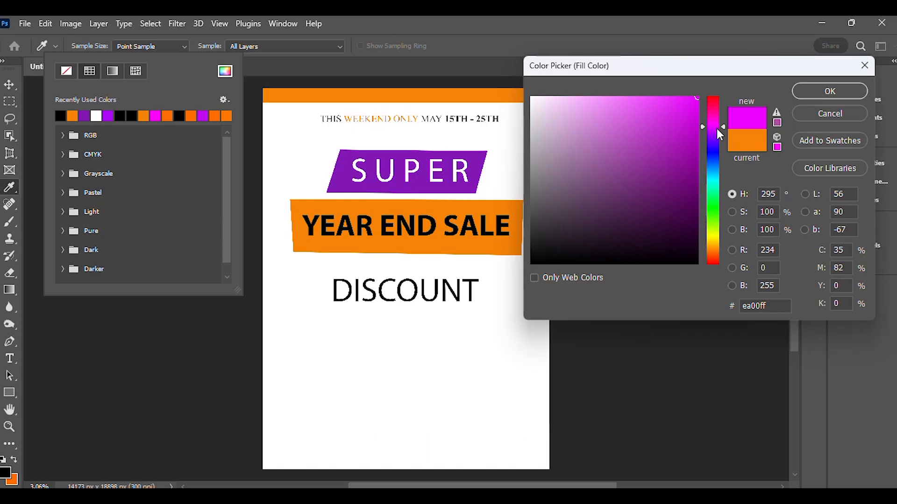
{"action": "left_click_drag", "start_coordinate": [716, 128], "coordinate": [714, 122]}
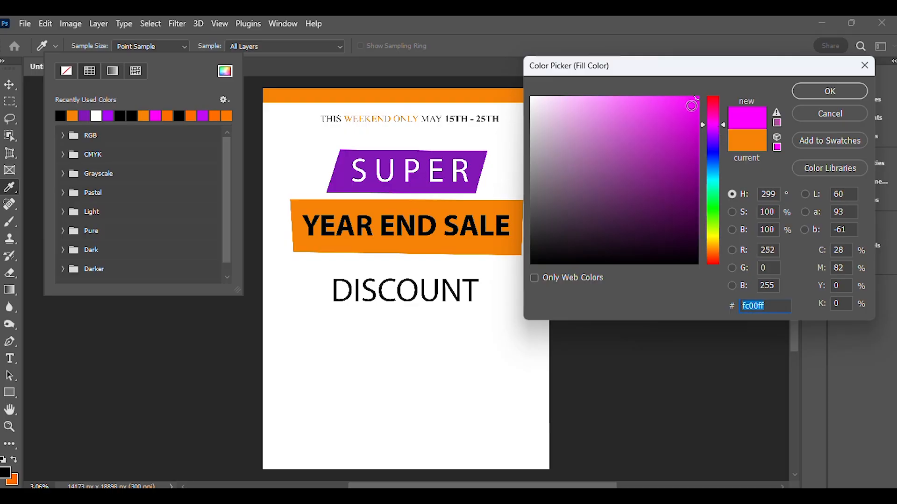
{"action": "left_click_drag", "start_coordinate": [692, 104], "coordinate": [690, 101]}
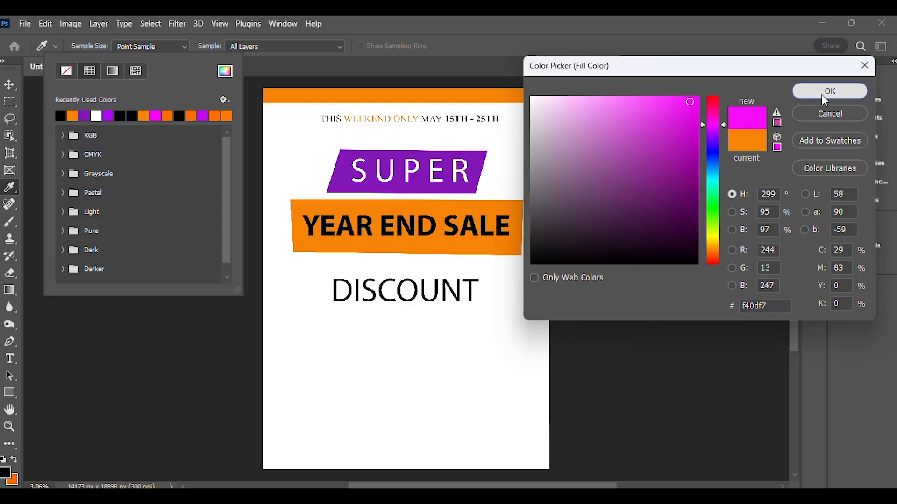
{"action": "left_click", "coordinate": [821, 94]}
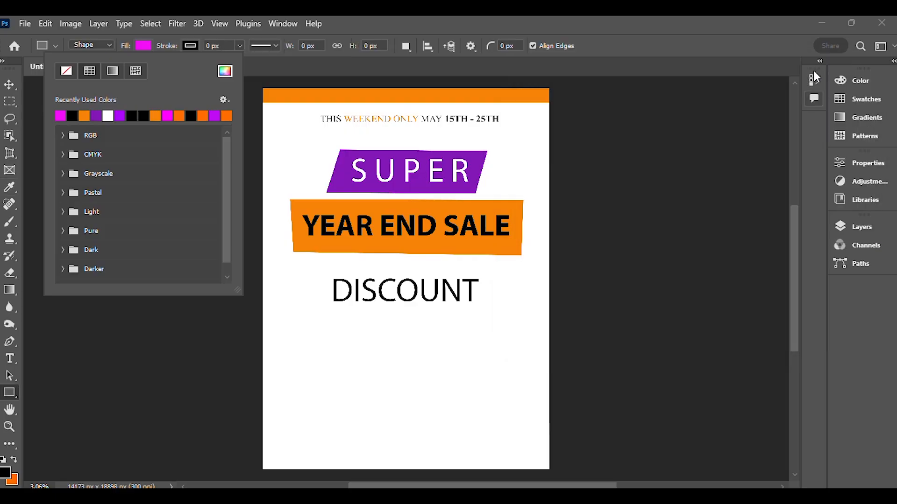
{"action": "left_click", "coordinate": [676, 19]}
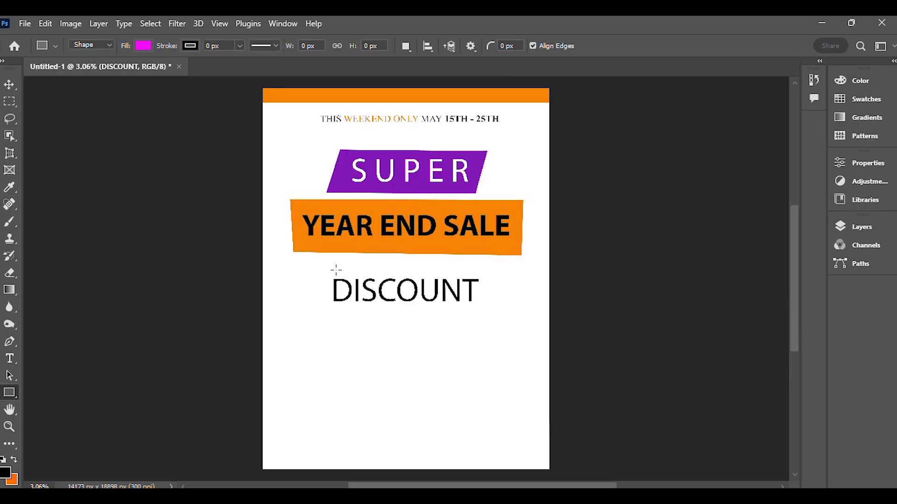
- Draw a pink rectangle about 8033 x 2253 px over the DISCOUNT text and switch to the Move tool
{"action": "left_click_drag", "start_coordinate": [326, 268], "coordinate": [487, 314]}
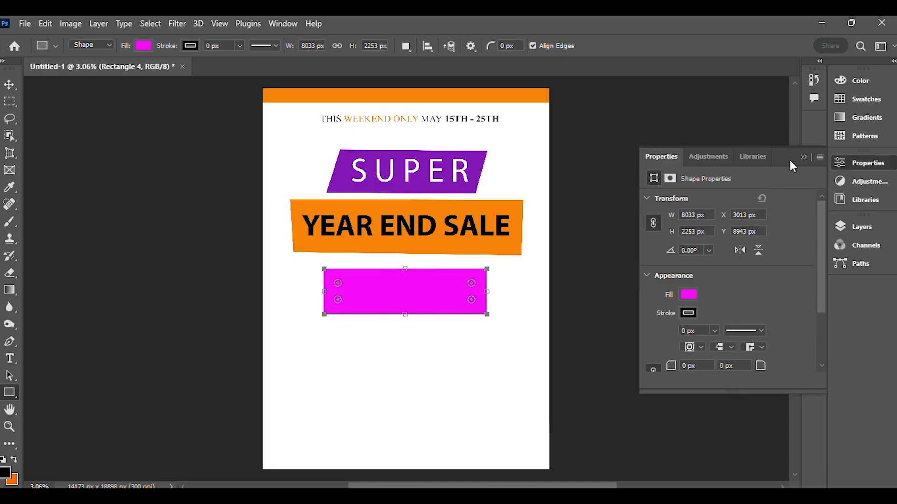
{"action": "left_click", "coordinate": [804, 157]}
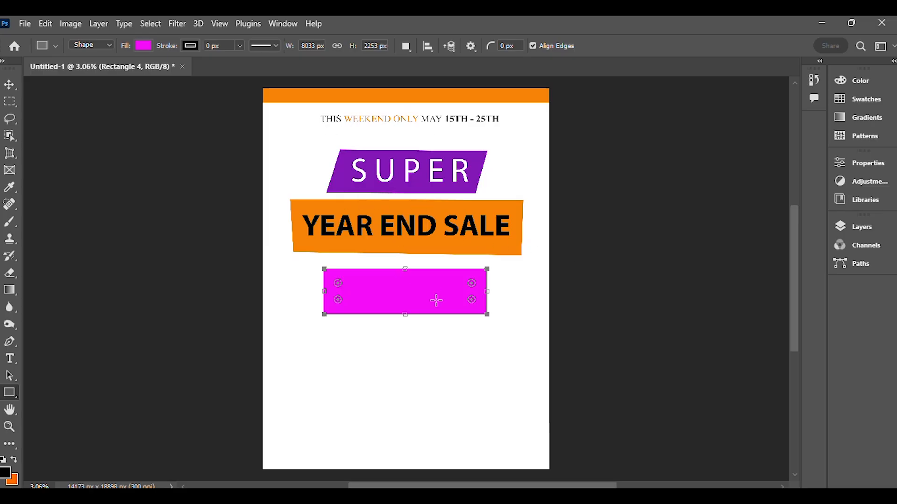
{"action": "left_click", "coordinate": [11, 85]}
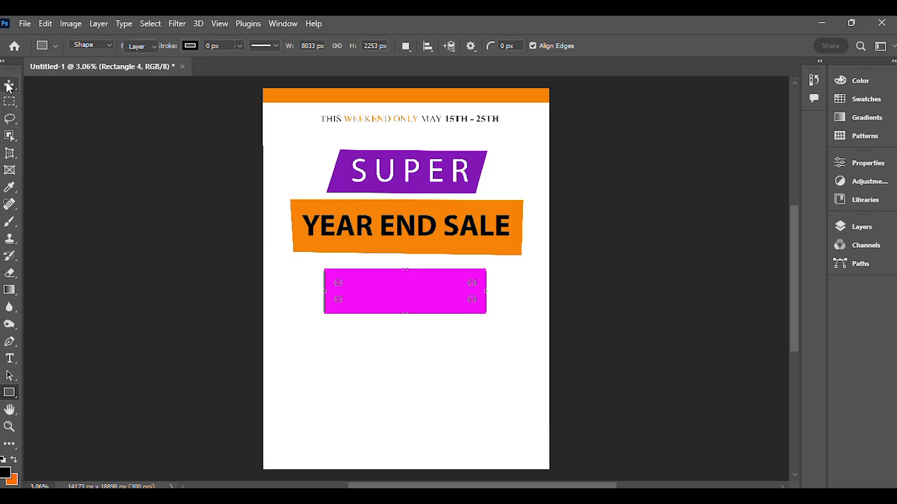
- Reorder the layers so the DISCOUNT text layer sits above the pink rectangle's layer
{"action": "left_click", "coordinate": [859, 228]}
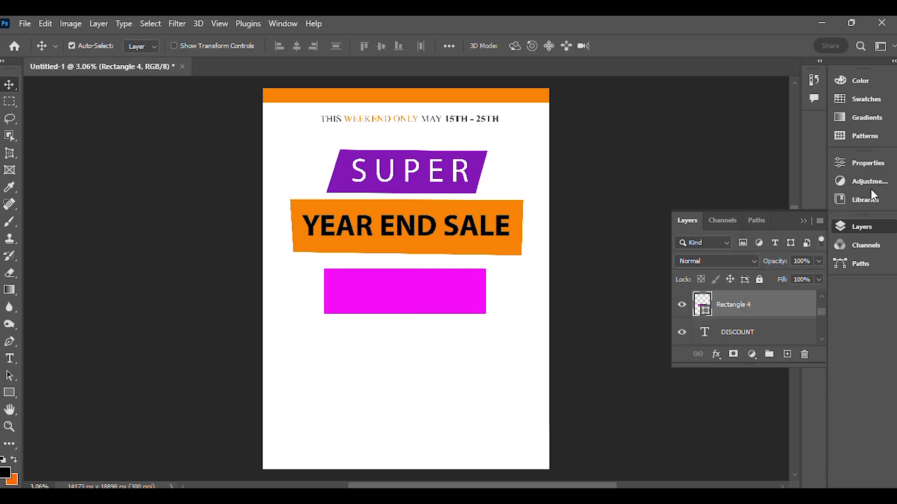
{"action": "scroll", "coordinate": [762, 316], "scroll_direction": "down", "scroll_amount": 3}
{"action": "scroll", "coordinate": [762, 318], "scroll_direction": "up", "scroll_amount": 2}
{"action": "scroll", "coordinate": [762, 317], "scroll_direction": "down", "scroll_amount": 2}
{"action": "scroll", "coordinate": [763, 315], "scroll_direction": "up", "scroll_amount": 2}
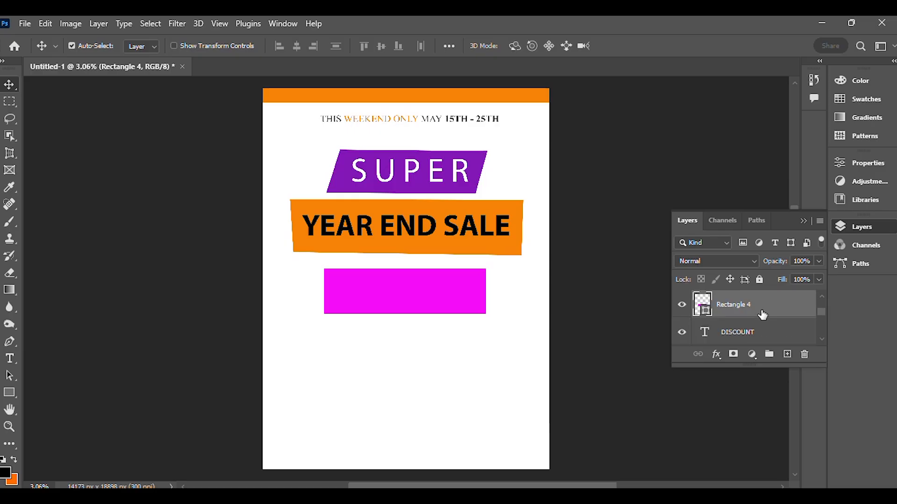
{"action": "left_click", "coordinate": [682, 332]}
{"action": "left_click", "coordinate": [685, 310]}
{"action": "left_click", "coordinate": [685, 309]}
{"action": "left_click", "coordinate": [685, 310]}
{"action": "left_click", "coordinate": [685, 310]}
{"action": "left_click", "coordinate": [748, 335]}
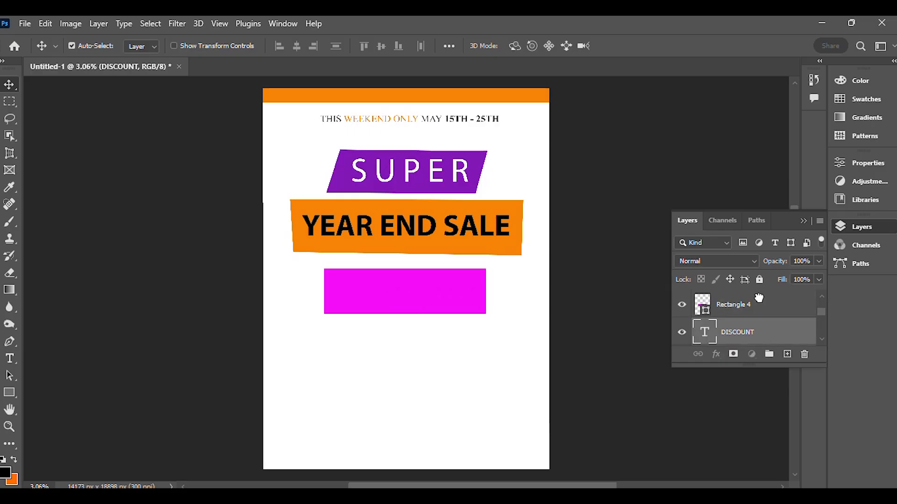
{"action": "left_click_drag", "start_coordinate": [759, 298], "coordinate": [759, 288]}
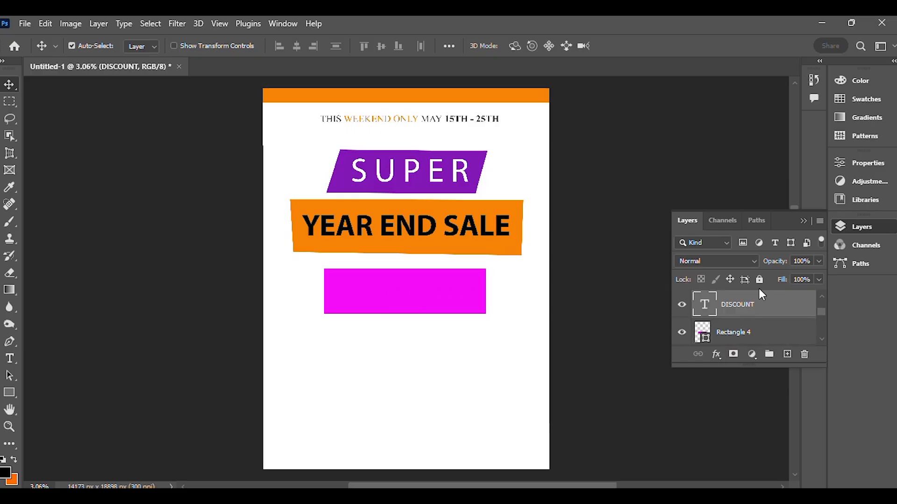
{"action": "left_click", "coordinate": [803, 221]}
- Recolour the DISCOUNT text white, ffffff, to match the reference newsletter, and commit the text edit
{"action": "key", "text": "super+Tab"}
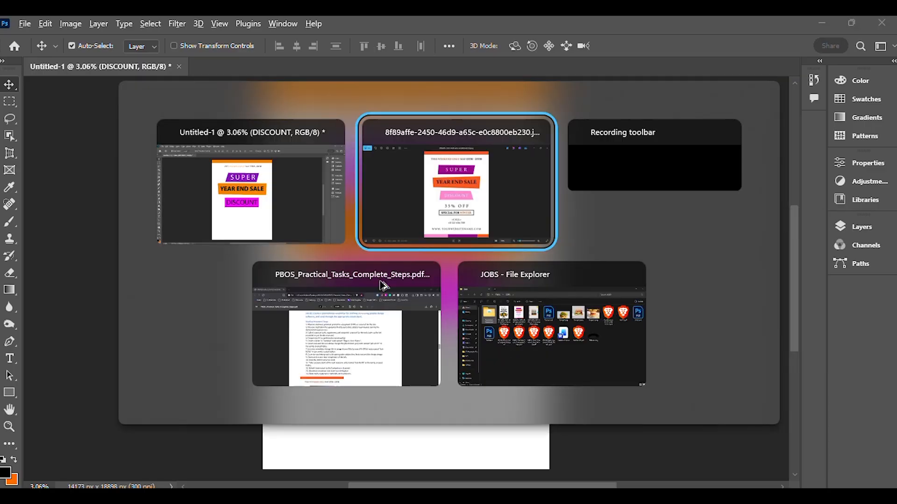
{"action": "left_click", "coordinate": [436, 234]}
{"action": "key", "text": "alt+Tab"}
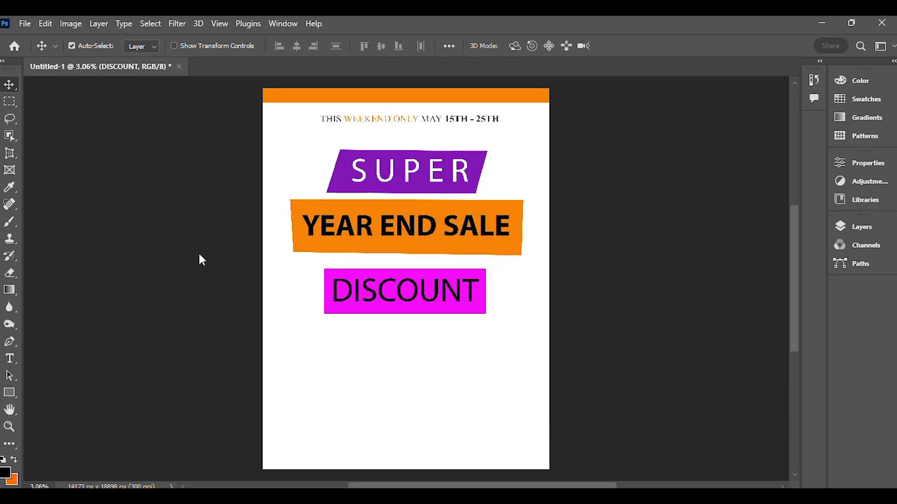
{"action": "left_click", "coordinate": [10, 359]}
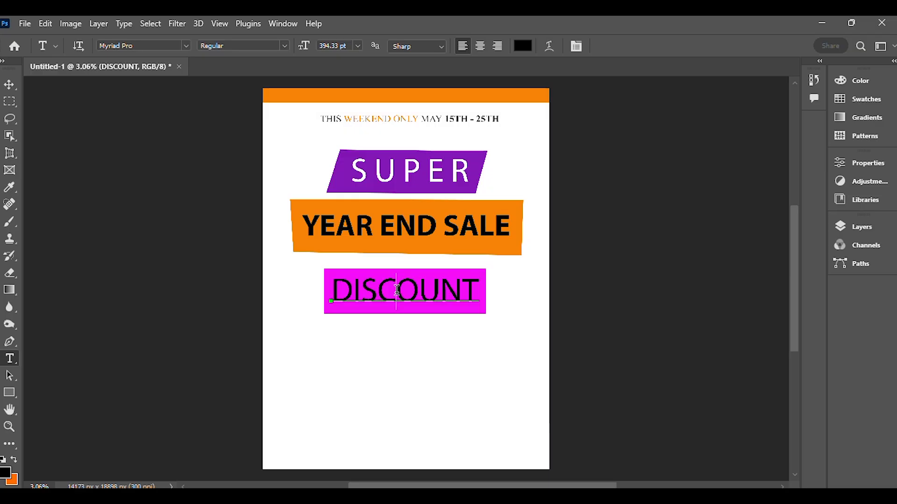
{"action": "double_click", "coordinate": [397, 290]}
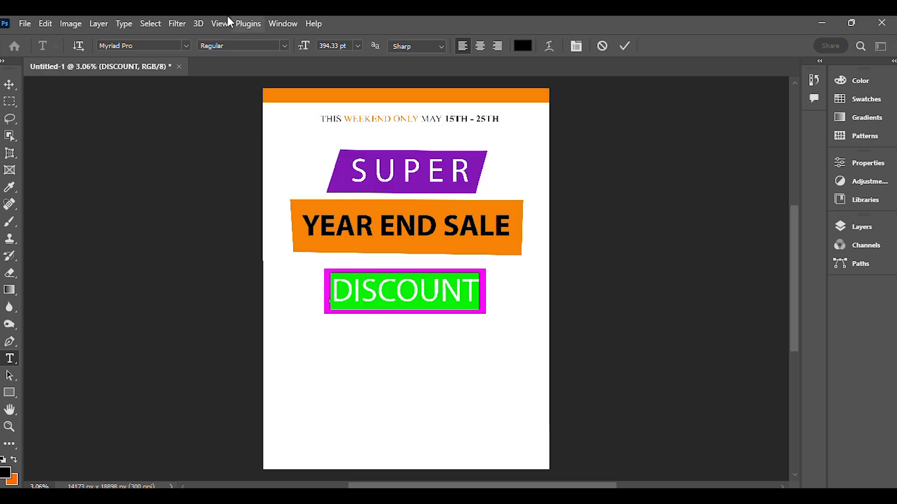
{"action": "left_click", "coordinate": [851, 23]}
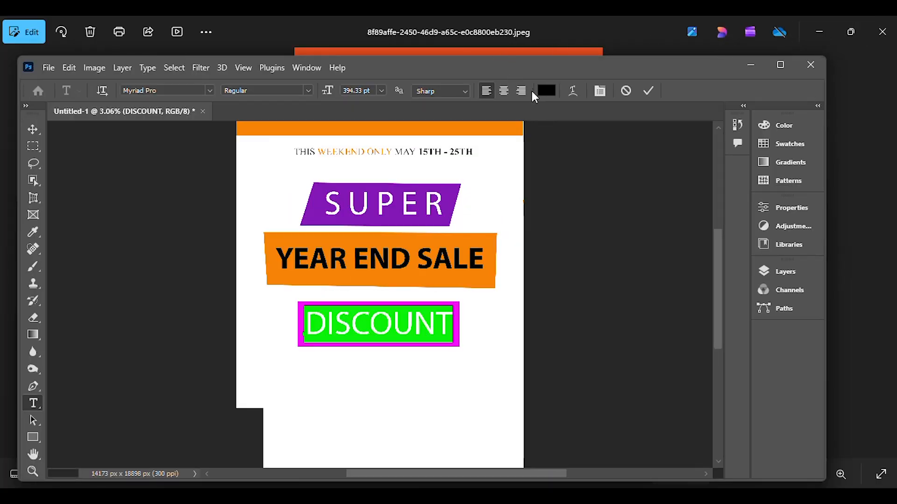
{"action": "left_click", "coordinate": [547, 90]}
{"action": "left_click_drag", "start_coordinate": [547, 117], "coordinate": [502, 64]}
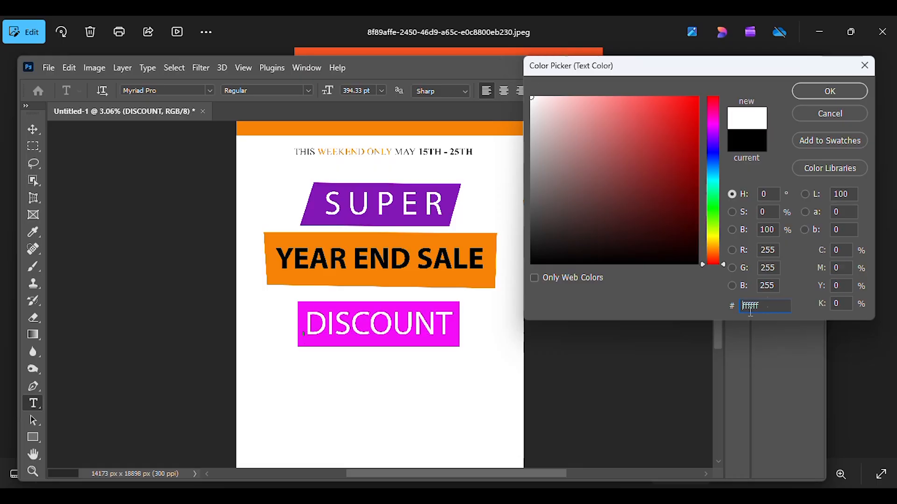
{"action": "left_click", "coordinate": [826, 91]}
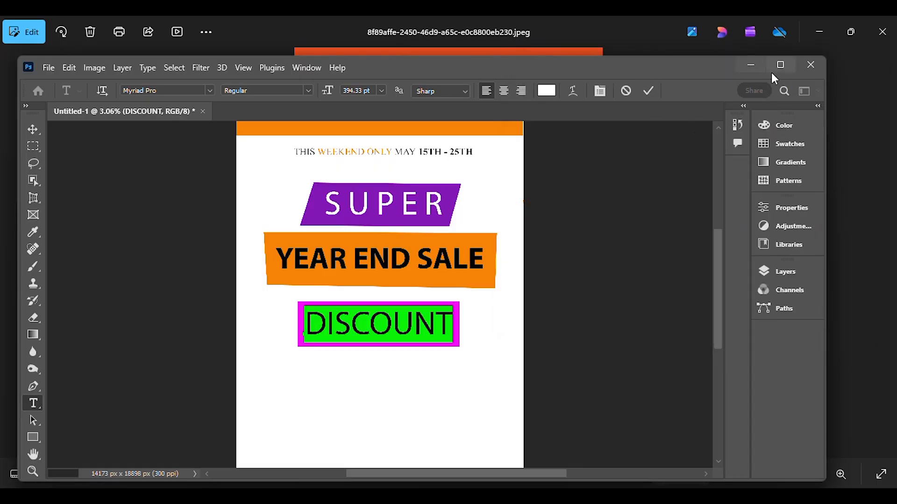
{"action": "left_click", "coordinate": [649, 90]}
{"action": "left_click", "coordinate": [780, 65]}
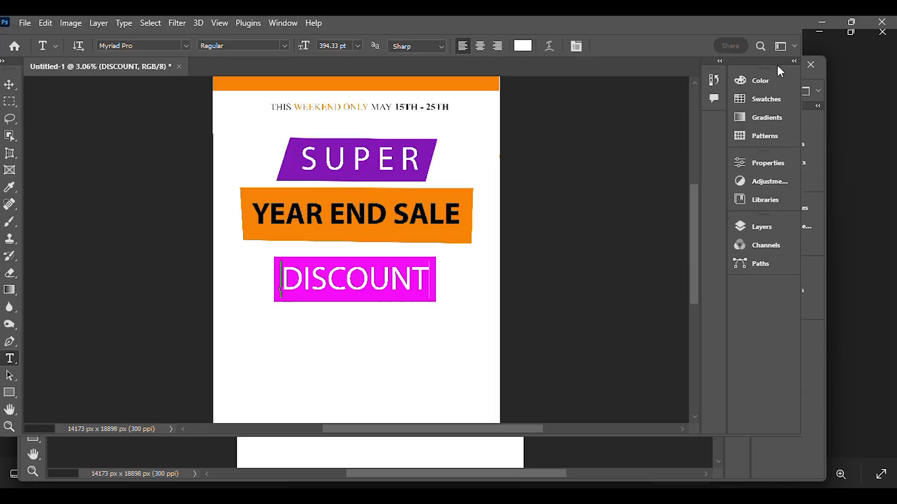
{"action": "left_click", "coordinate": [441, 287]}
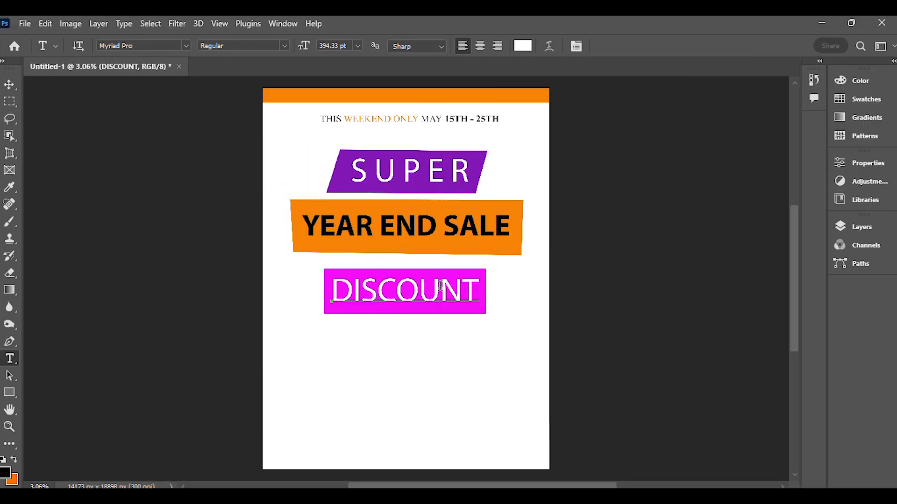
{"action": "left_click", "coordinate": [624, 45]}
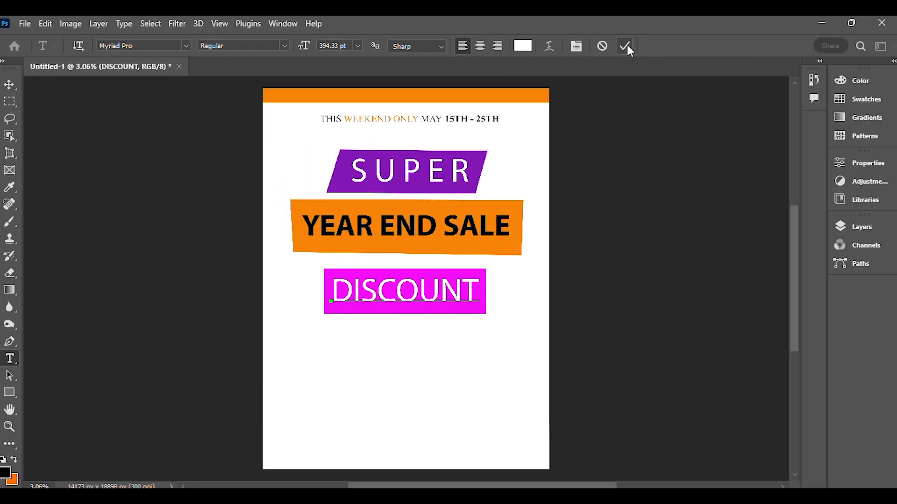
{"action": "key", "text": "alt+Tab"}
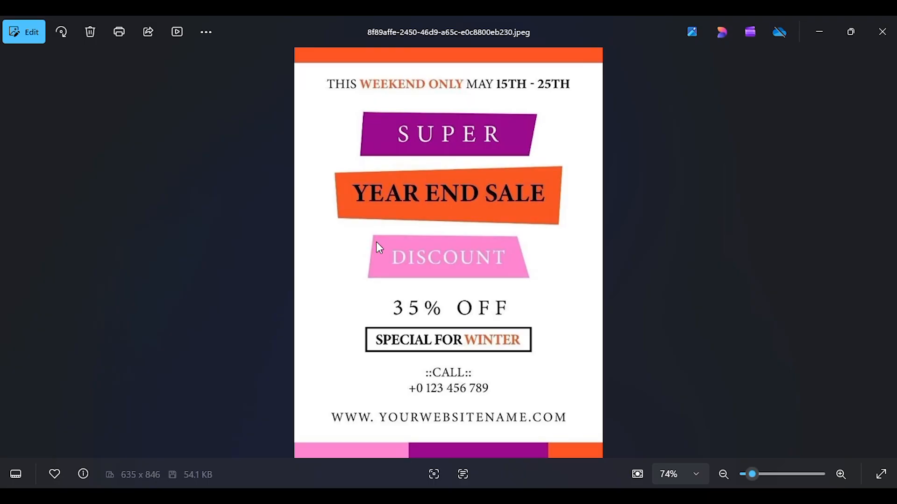
{"action": "key", "text": "alt+Tab"}
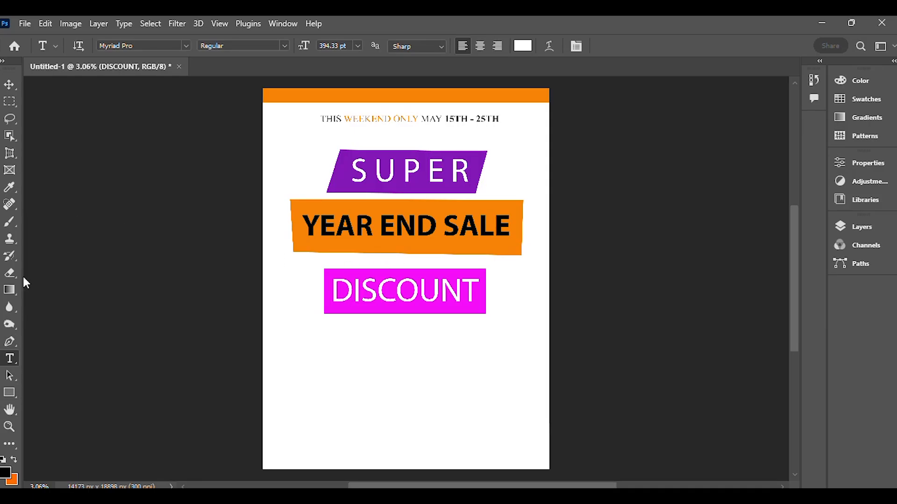
{"action": "left_click", "coordinate": [9, 85]}
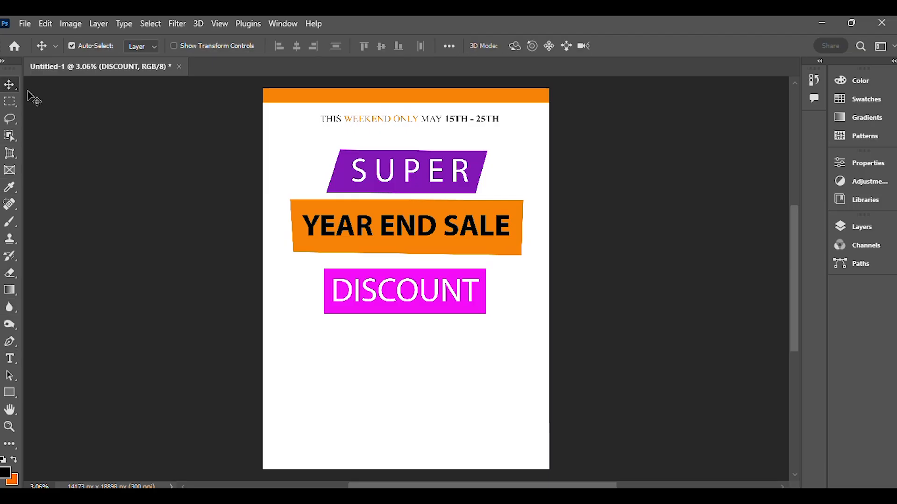
{"action": "mouse_move", "coordinate": [533, 280]}
{"action": "left_mouse_down"}
{"action": "mouse_move", "coordinate": [537, 290]}
{"action": "mouse_move", "coordinate": [527, 276]}
{"action": "left_mouse_up"}
{"action": "key", "text": "ctrl+t"}
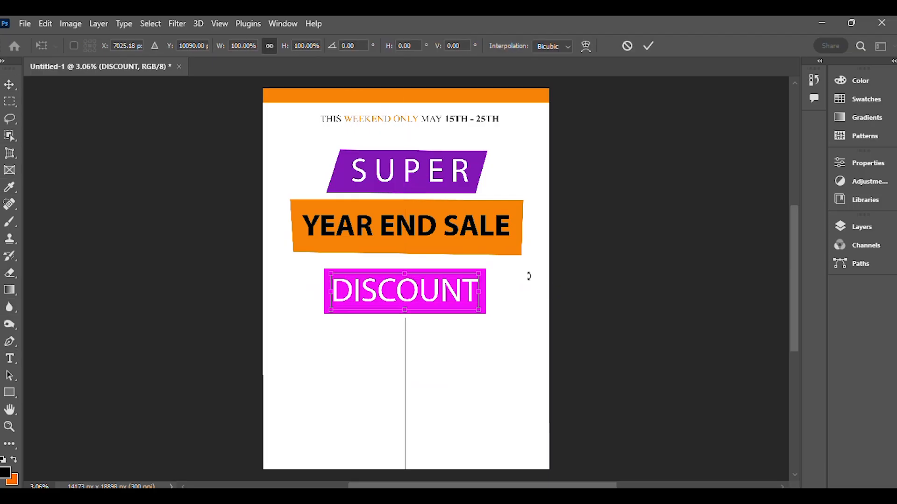
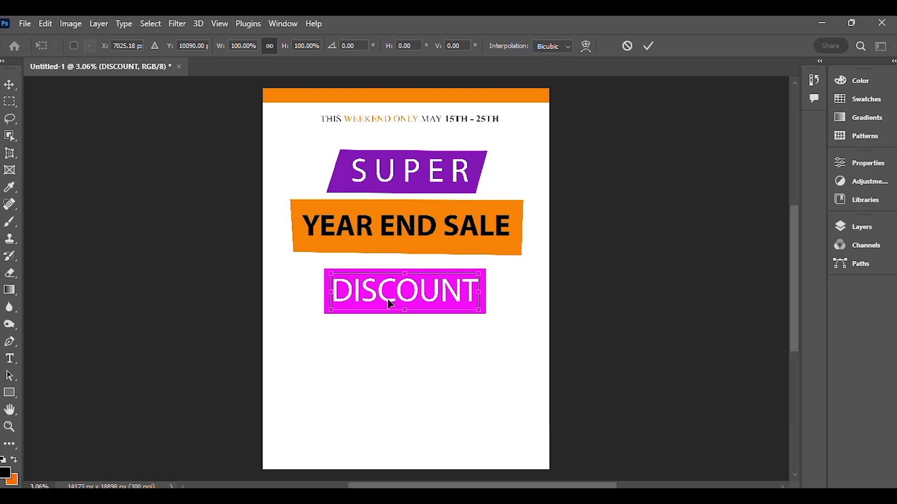
{"action": "key", "text": "Return"}
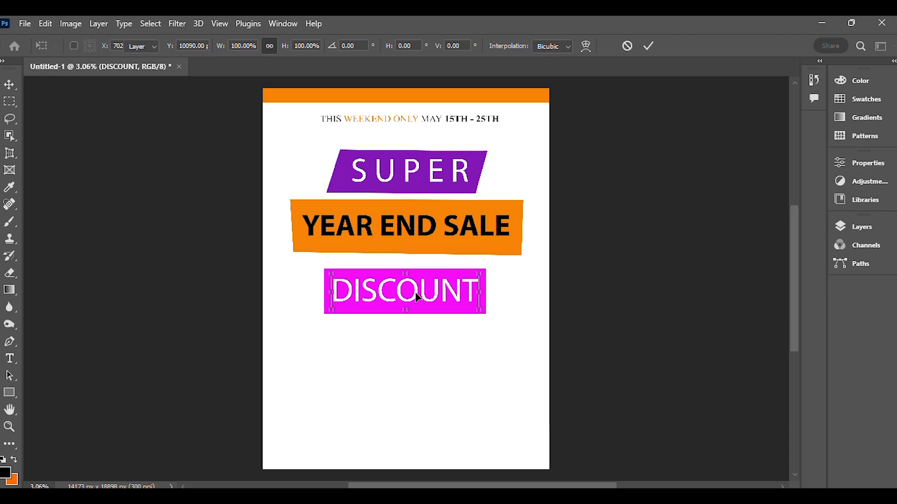
- Select the pink rectangle's layer, hiding and showing it to make sure it is the DISCOUNT banner
{"action": "left_click", "coordinate": [841, 231]}
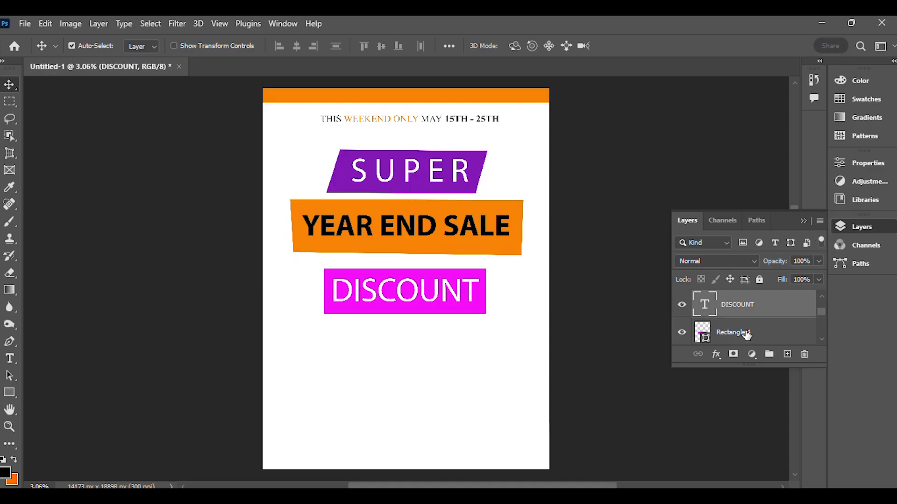
{"action": "left_click", "coordinate": [747, 335]}
{"action": "left_click", "coordinate": [682, 332]}
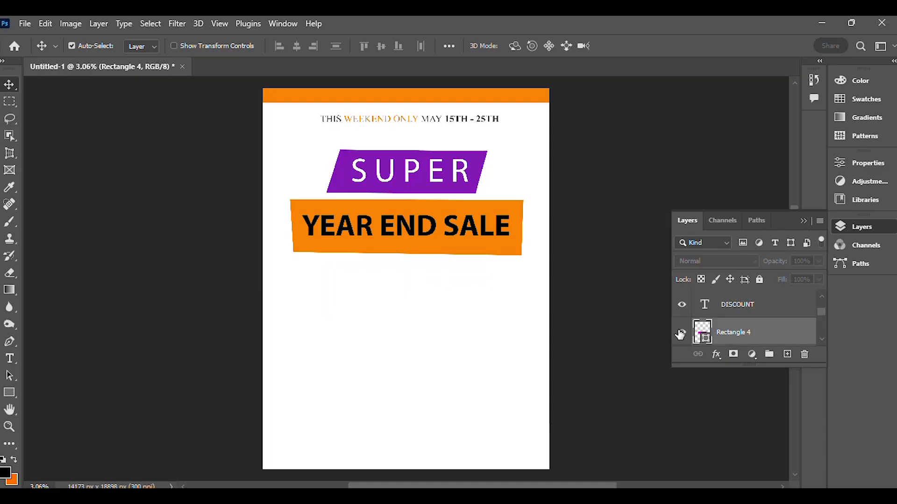
{"action": "left_click", "coordinate": [682, 332]}
{"action": "left_click", "coordinate": [802, 221]}
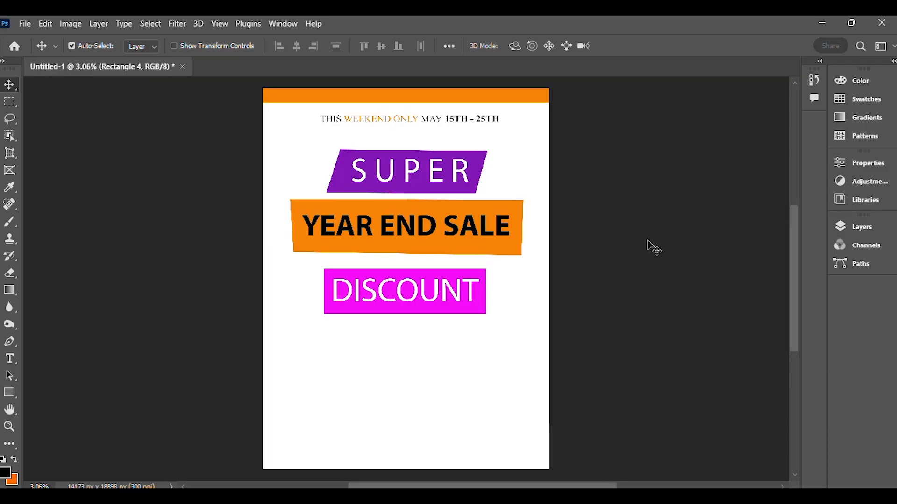
- Free-transform the pink banner, distorting its lower-left corner outward and slightly up to slant the left edge like the reference
{"action": "key", "text": "ctrl+t"}
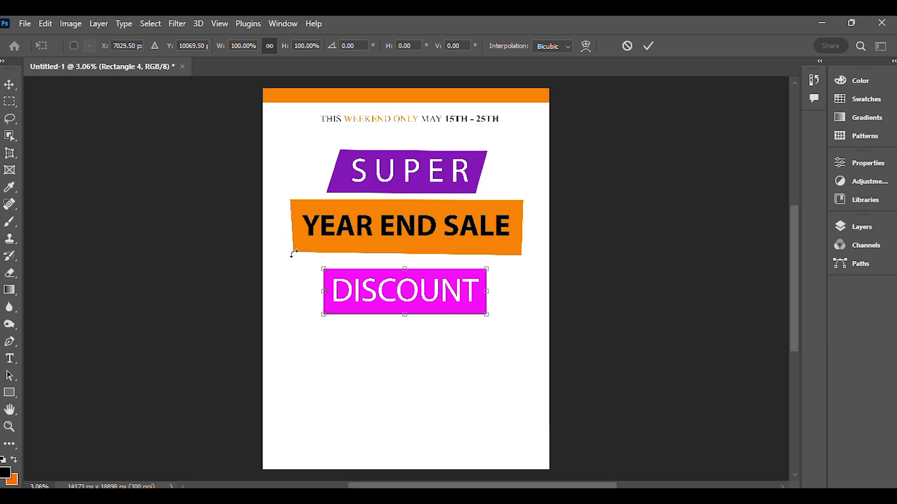
{"action": "key", "text": "alt+Tab"}
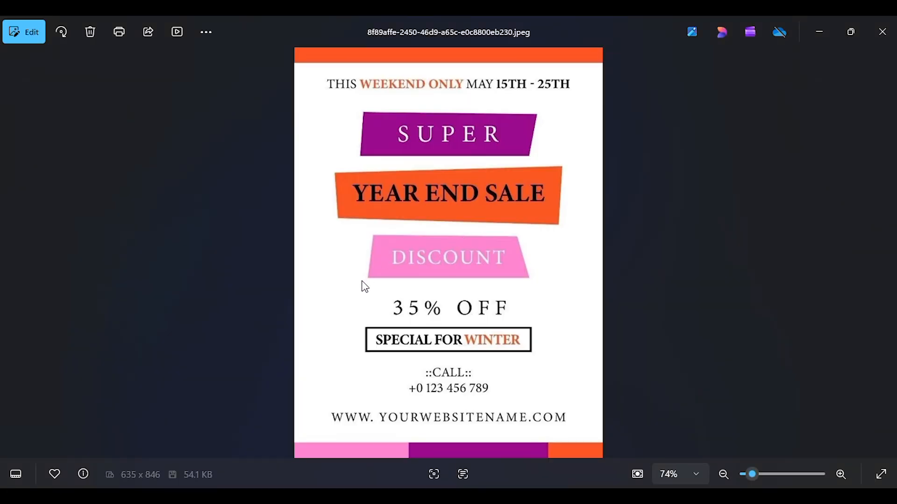
{"action": "key", "text": "alt+Tab"}
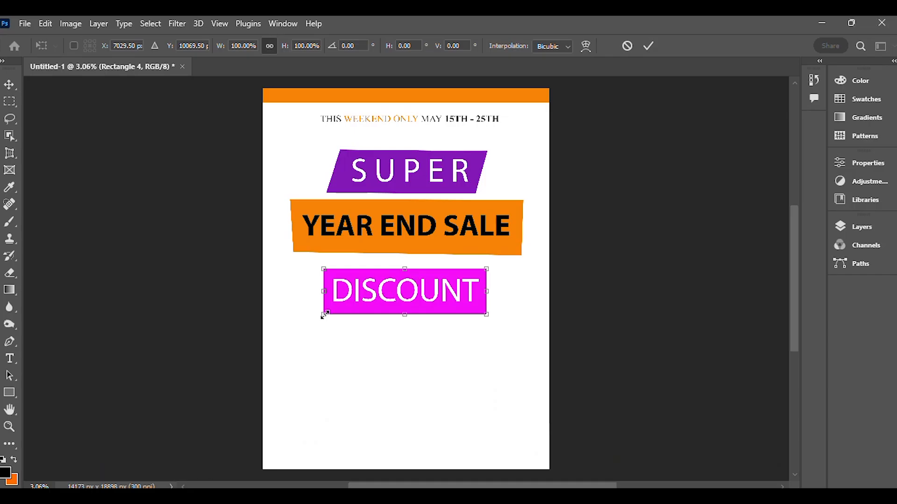
{"action": "left_click_drag", "start_coordinate": [325, 315], "coordinate": [314, 316]}
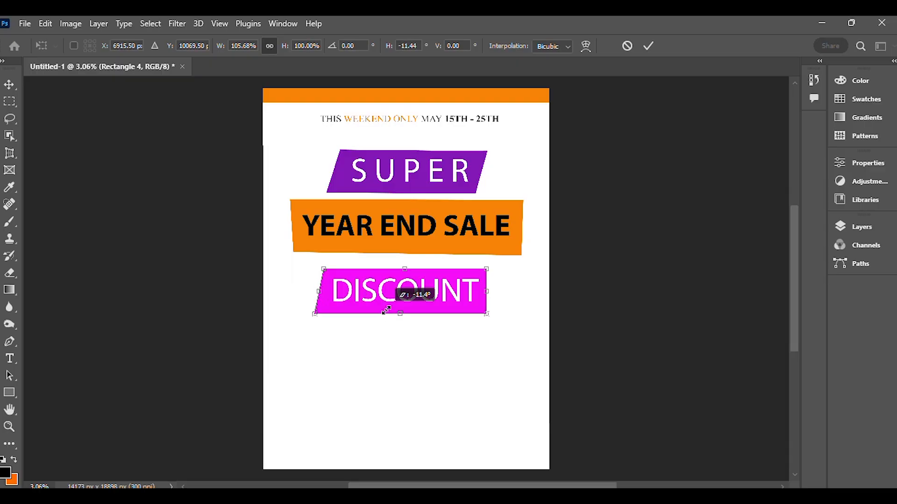
{"action": "key", "text": "alt+Tab"}
{"action": "key", "text": "alt+Tab"}
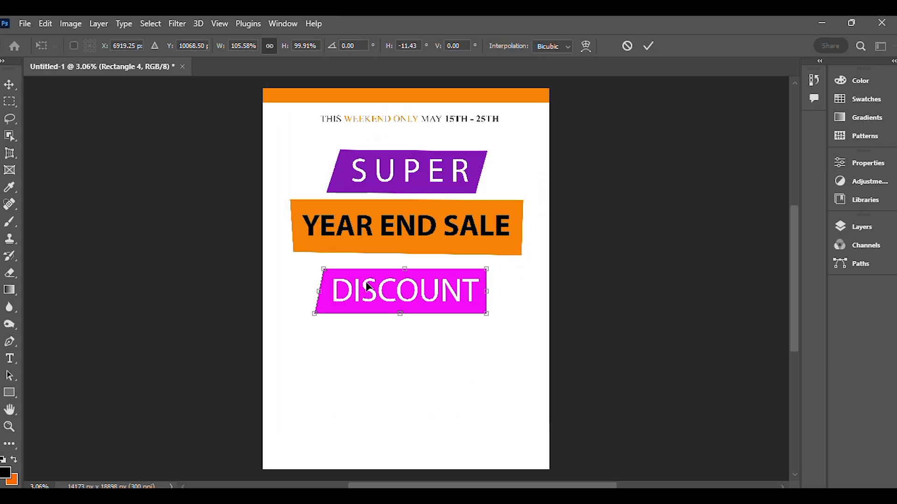
{"action": "left_click_drag", "start_coordinate": [316, 314], "coordinate": [317, 312]}
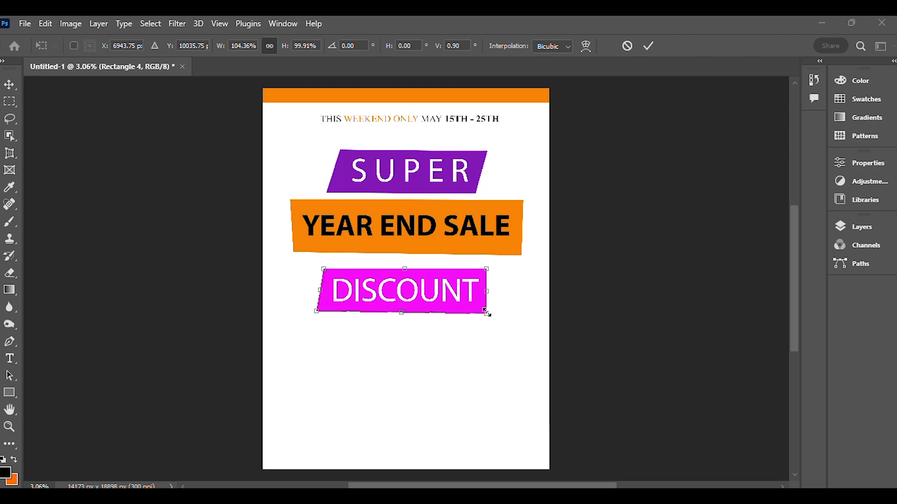
- Distort the pink banner's lower-right corner outward by about 13° to match the slanted right edge in the reference
{"action": "key", "text": "alt+Tab"}
{"action": "key", "text": "alt+Tab"}
{"action": "left_click_drag", "start_coordinate": [488, 317], "coordinate": [497, 315]}
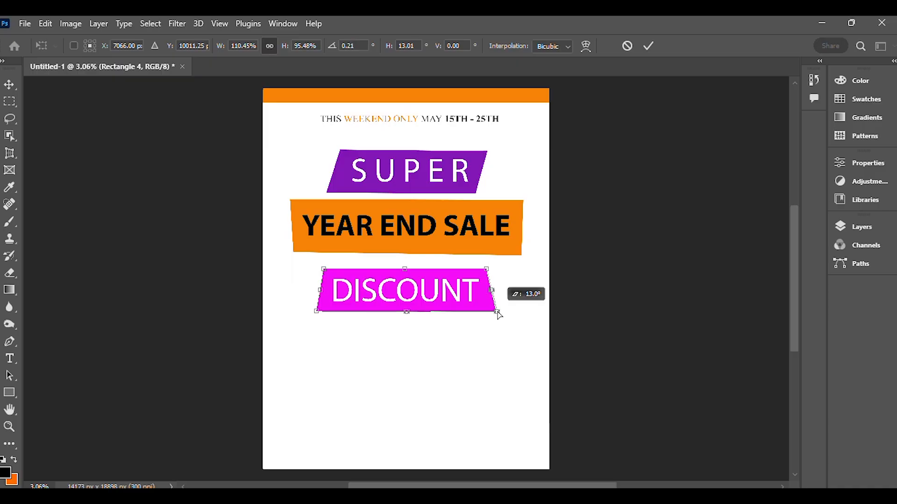
- Adjust the corners of the magenta DISCOUNT banner to match the slanted shape in the reference poster, and apply the transform
{"action": "key", "text": "alt+Tab"}
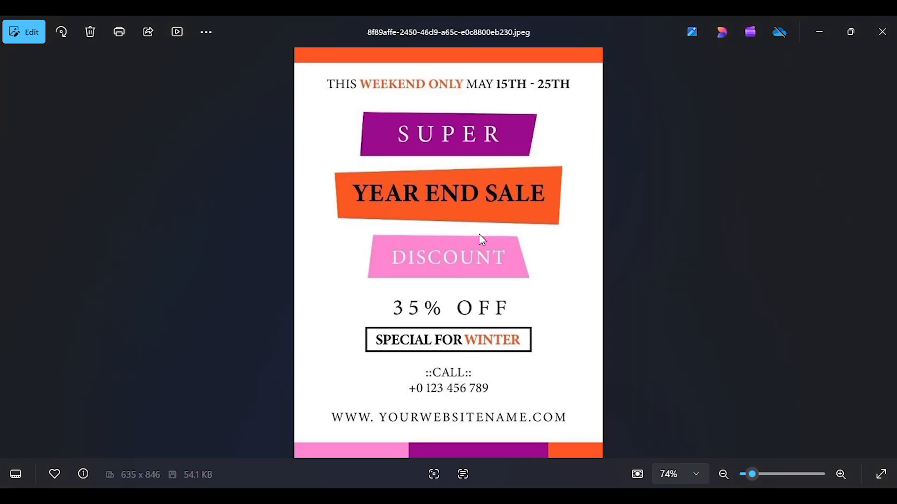
{"action": "key", "text": "alt+Tab"}
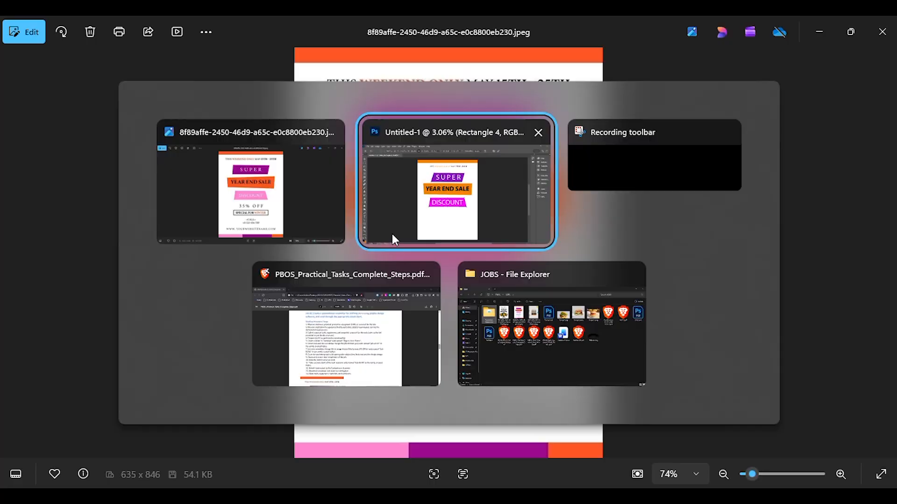
{"action": "left_click", "coordinate": [391, 235]}
{"action": "left_click_drag", "start_coordinate": [324, 270], "coordinate": [325, 272]}
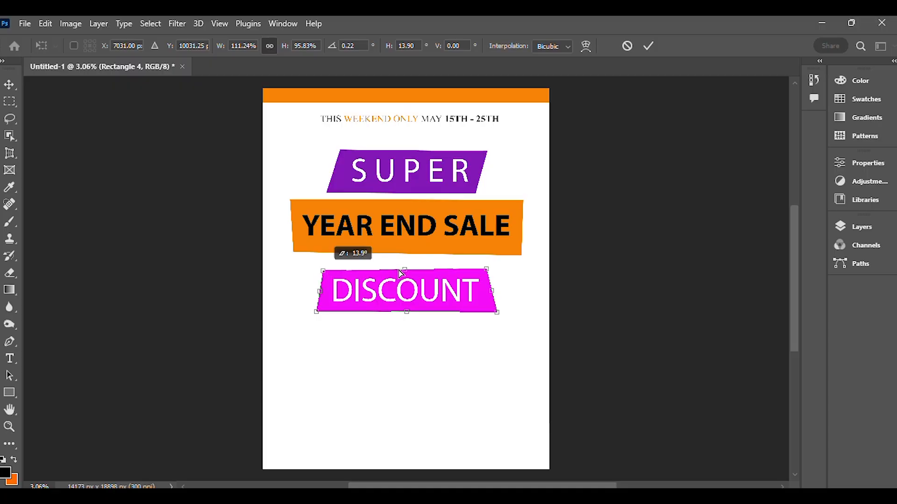
{"action": "key", "text": "alt+Tab"}
{"action": "key", "text": "alt+Tab"}
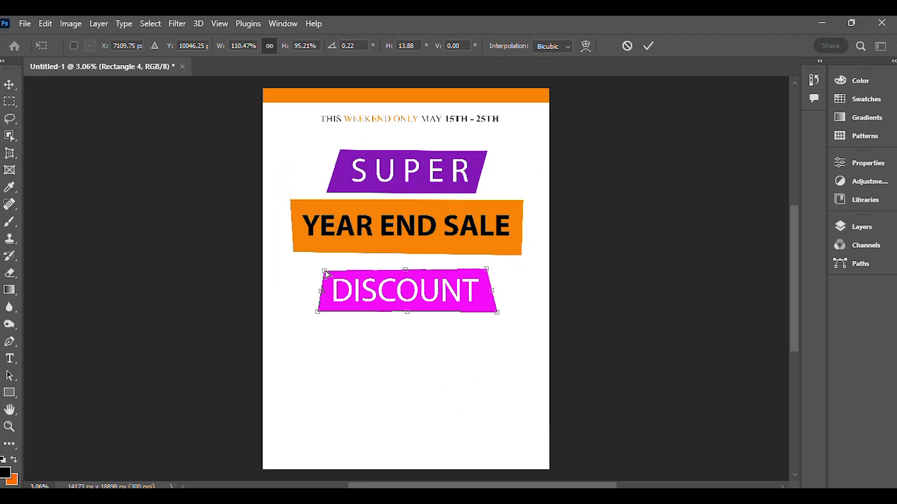
{"action": "left_click_drag", "start_coordinate": [324, 270], "coordinate": [322, 268]}
{"action": "key", "text": "alt+Tab"}
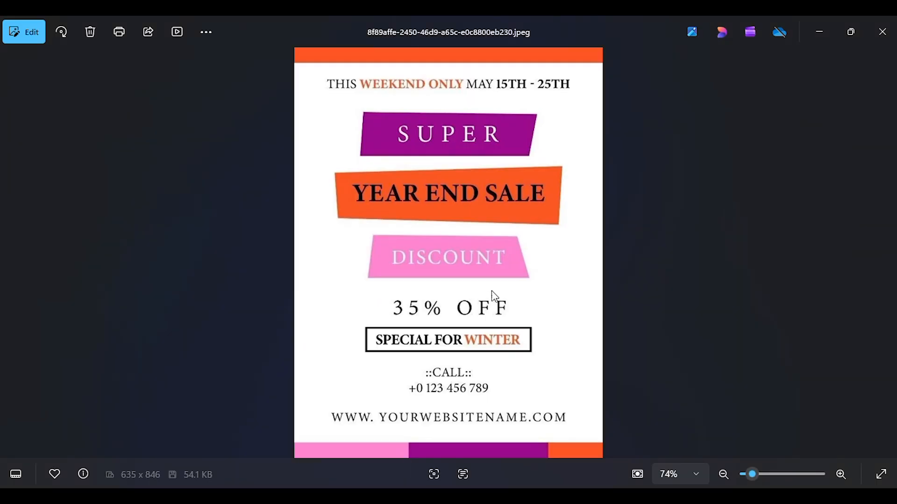
{"action": "key", "text": "alt+Tab"}
{"action": "key", "text": "alt+Tab"}
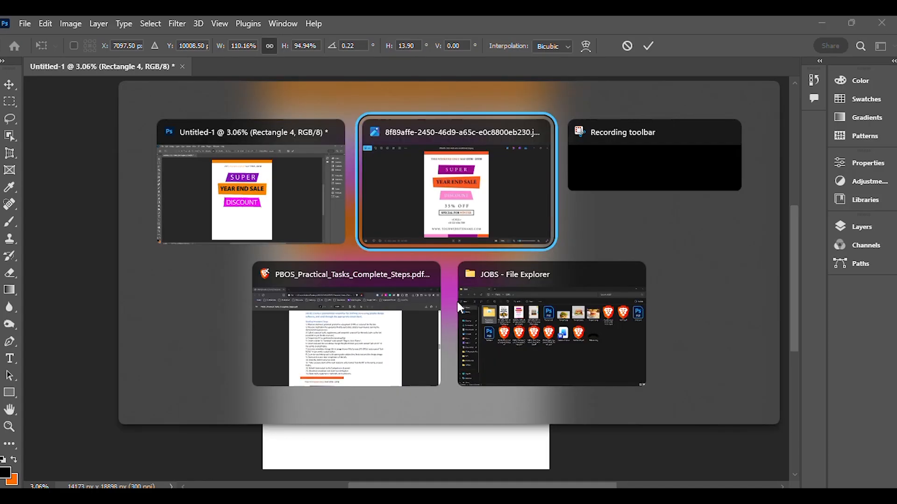
{"action": "key", "text": "alt+Tab"}
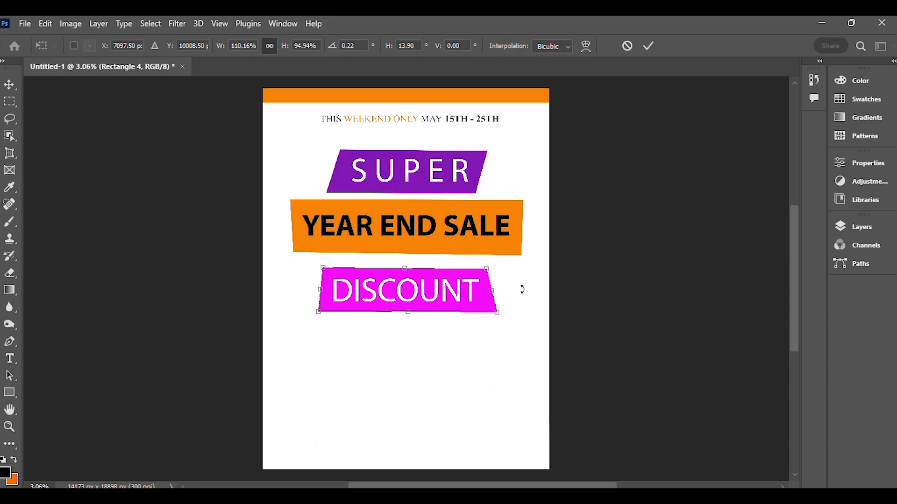
{"action": "key", "text": "Return"}
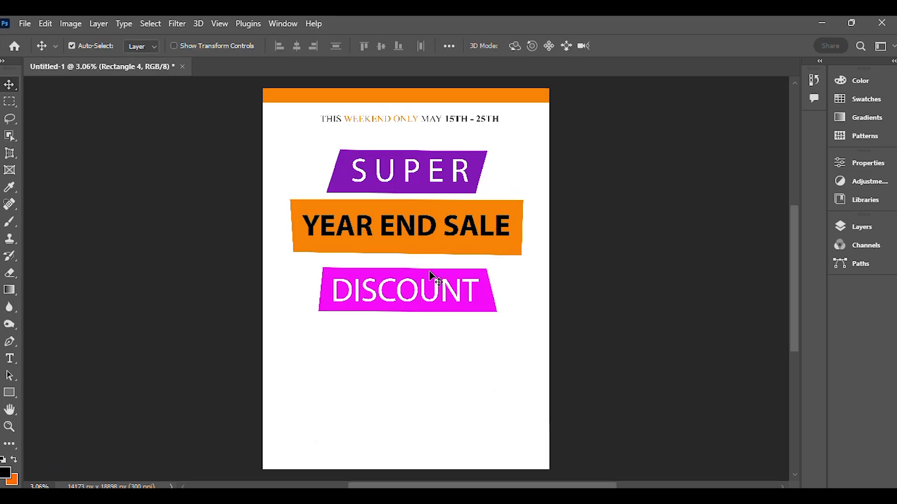
- Compare the poster layout with the reference image to examine the text needed below the DISCOUNT banner
{"action": "key", "text": "alt+Tab"}
{"action": "key", "text": "alt+Tab"}
{"action": "key", "text": "alt+Tab"}
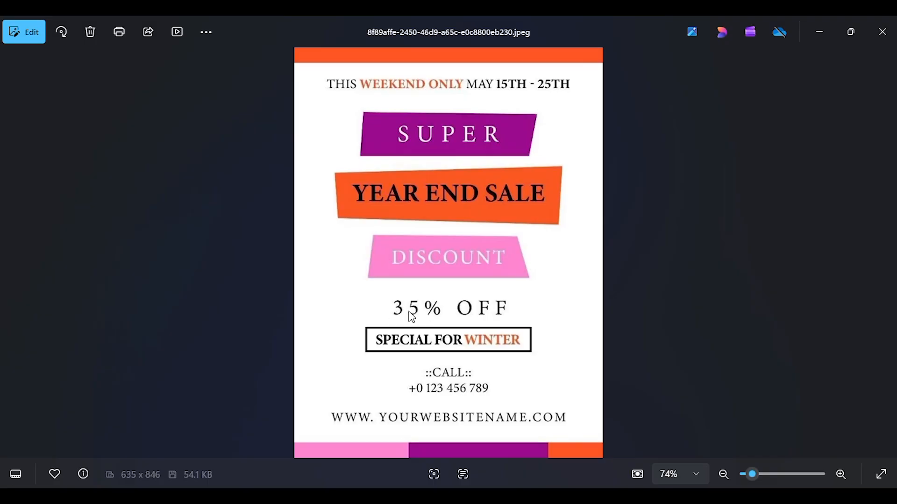
{"action": "key", "text": "alt+Tab"}
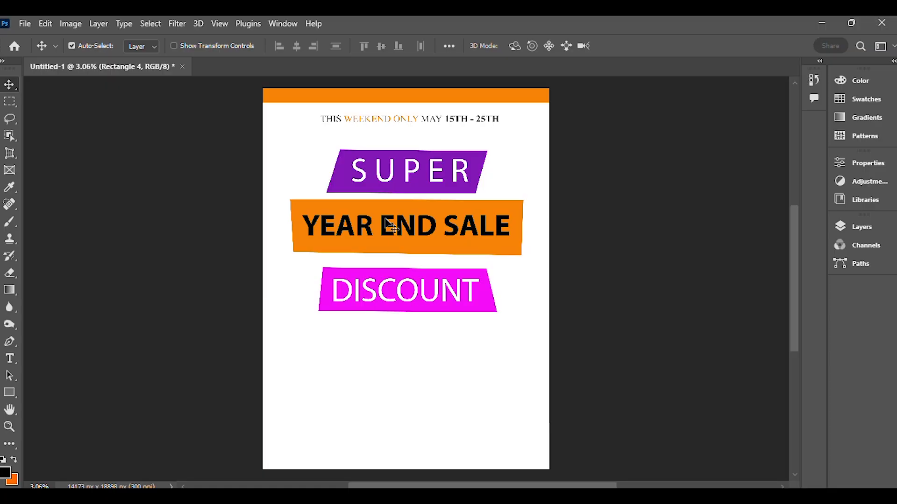
{"action": "key", "text": "alt+Tab"}
{"action": "key", "text": "alt+Tab"}
{"action": "key", "text": "alt+Tab"}
{"action": "key", "text": "alt+Tab"}
- Open the layer list and enlarge it in height and width to show more layers and their full names
{"action": "left_click", "coordinate": [859, 223]}
{"action": "scroll", "coordinate": [749, 321], "scroll_direction": "down", "scroll_amount": 1}
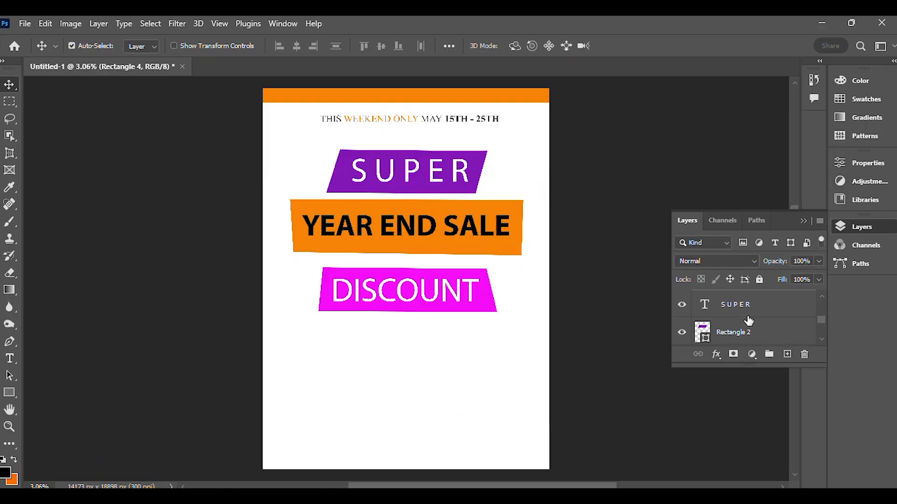
{"action": "left_click_drag", "start_coordinate": [683, 367], "coordinate": [667, 447]}
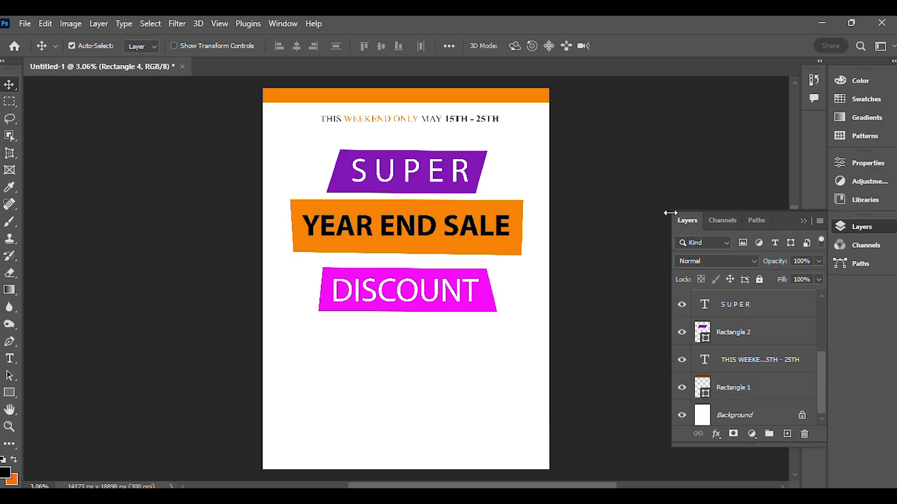
{"action": "left_click_drag", "start_coordinate": [667, 207], "coordinate": [604, 206]}
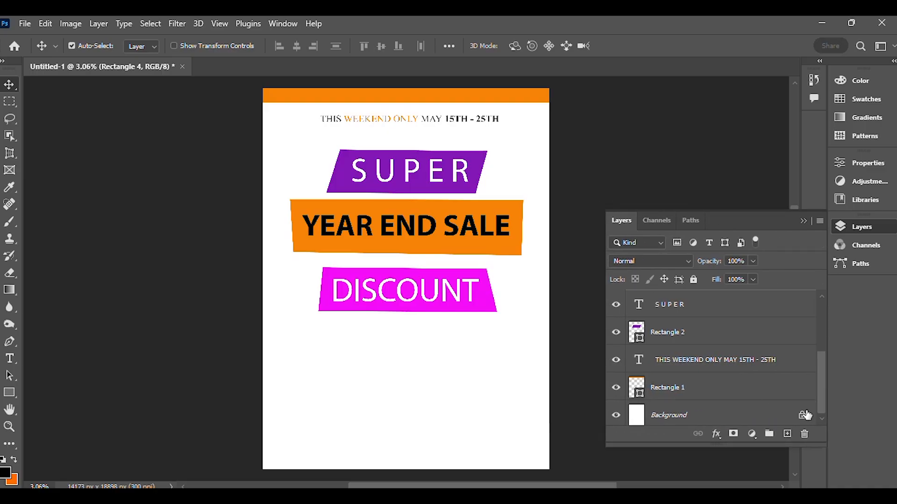
- Review the text layers, select the YEAR END SALE layer, toggle its visibility off and on, and close the layer list
{"action": "left_click", "coordinate": [710, 365]}
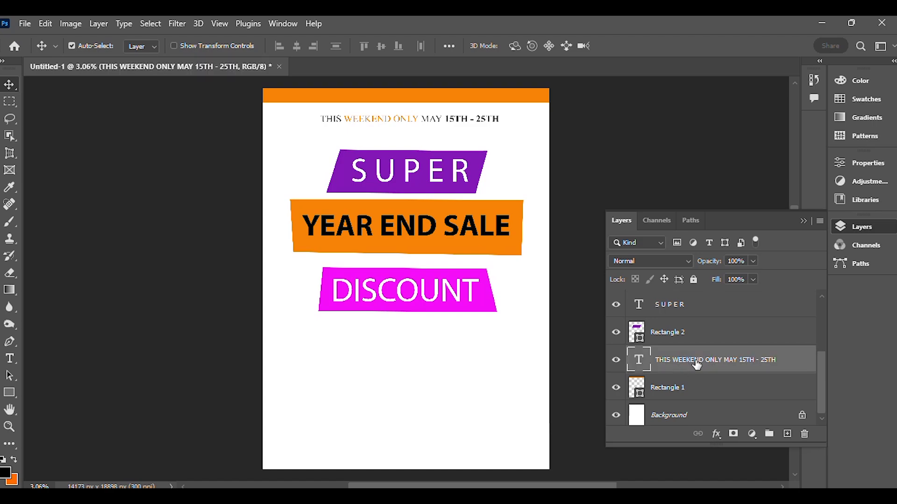
{"action": "scroll", "coordinate": [696, 367], "scroll_direction": "up", "scroll_amount": 1}
{"action": "scroll", "coordinate": [696, 368], "scroll_direction": "up", "scroll_amount": 3}
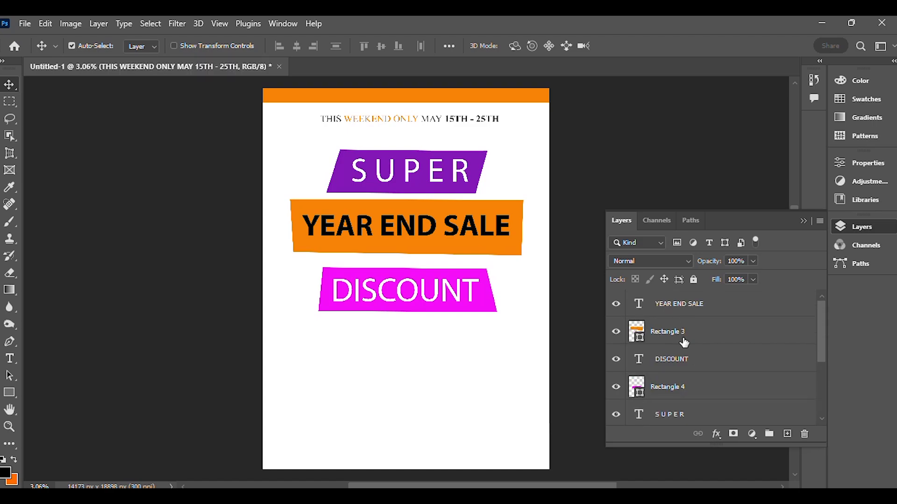
{"action": "left_click", "coordinate": [669, 312]}
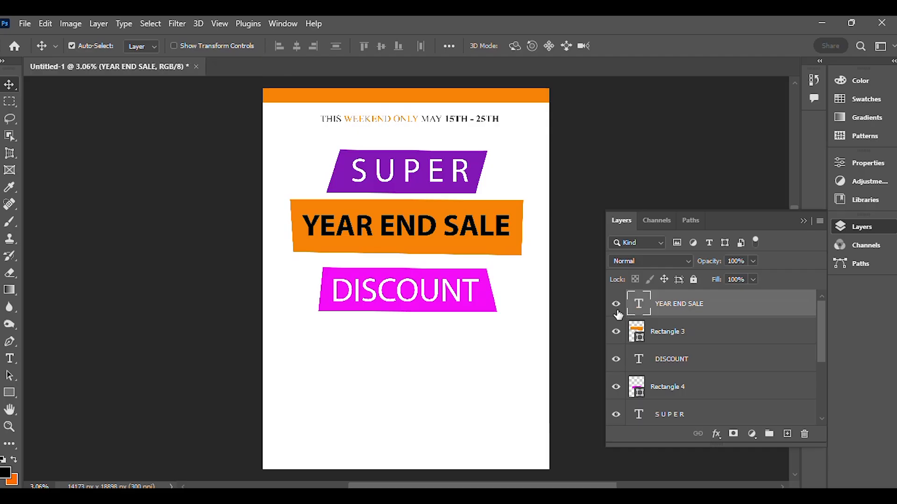
{"action": "left_click", "coordinate": [616, 308]}
{"action": "left_click", "coordinate": [617, 308]}
{"action": "left_click", "coordinate": [803, 222]}
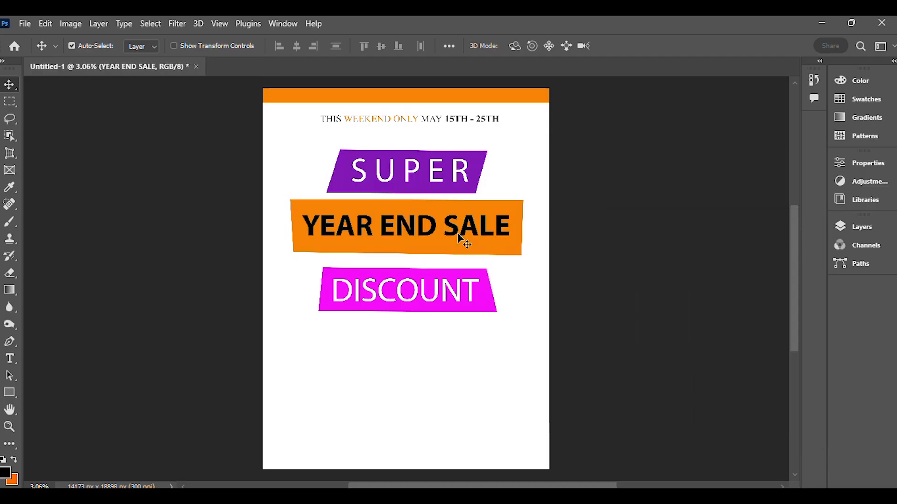
- Place a copy of the YEAR END SALE text below the DISCOUNT banner, checking the reference poster for the wording needed there
{"action": "left_click_drag", "start_coordinate": [428, 232], "coordinate": [420, 346]}
{"action": "key", "text": "alt+Tab"}
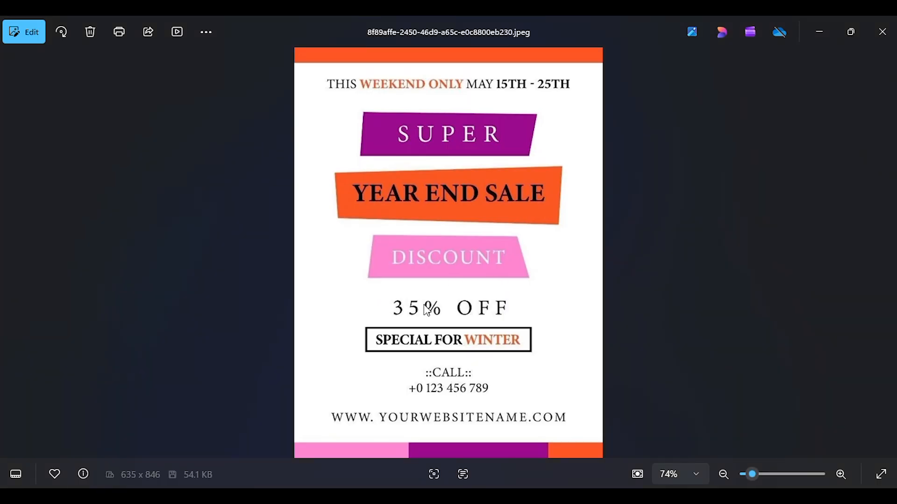
{"action": "key", "text": "alt+Tab"}
{"action": "key", "text": "alt+Tab"}
{"action": "key", "text": "alt+Tab"}
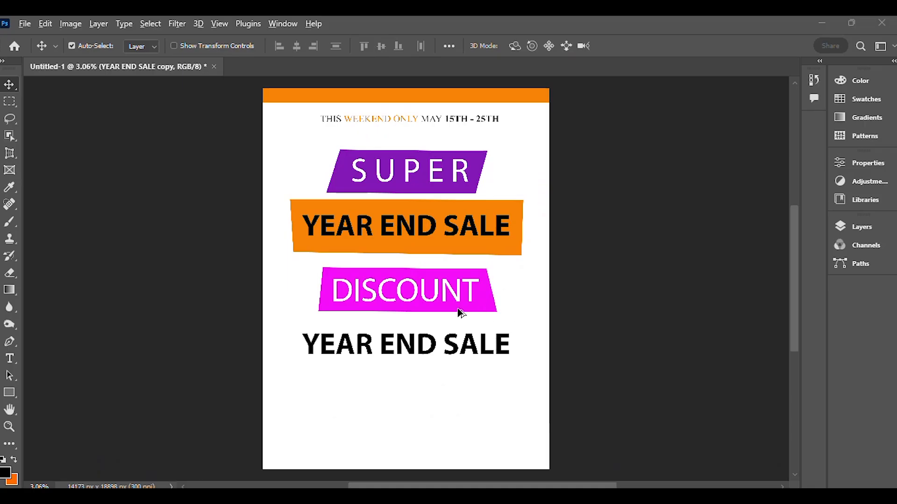
{"action": "key", "text": "alt+Tab"}
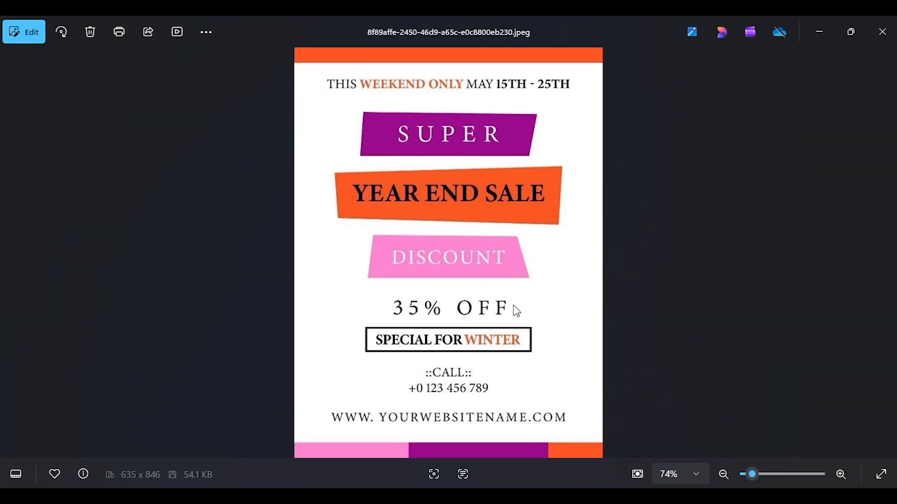
{"action": "key", "text": "alt+Tab"}
{"action": "key", "text": "alt+Tab"}
{"action": "key", "text": "alt+Tab"}
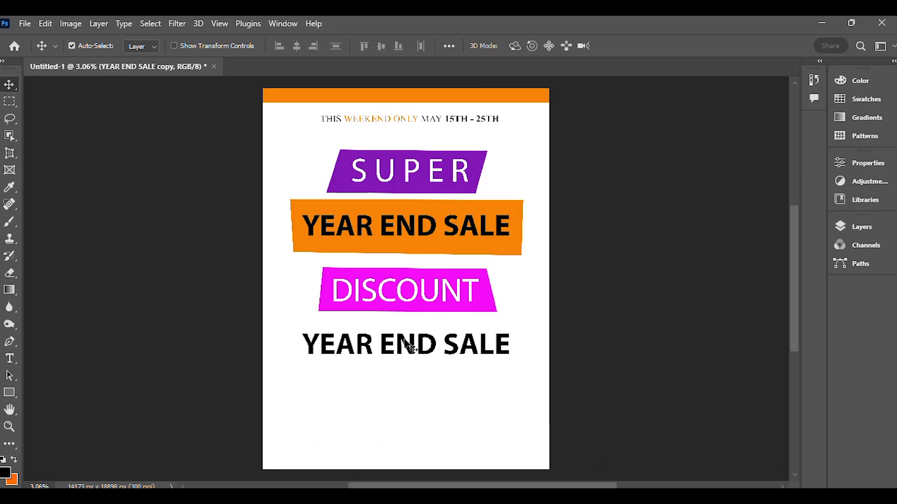
- Replace the wording of the copied text below the DISCOUNT banner with "35% OFF"
{"action": "left_click", "coordinate": [10, 359]}
{"action": "left_click", "coordinate": [412, 341]}
{"action": "key", "text": "ctrl+a"}
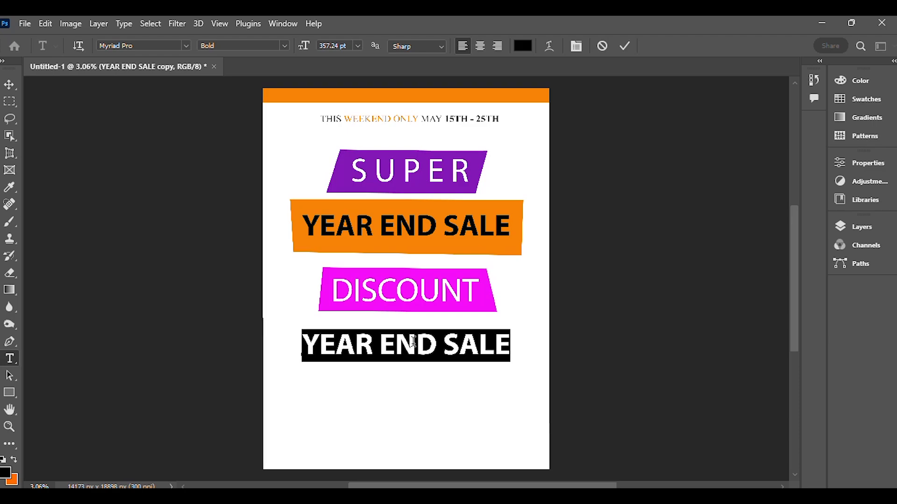
{"action": "type", "text": "35"}
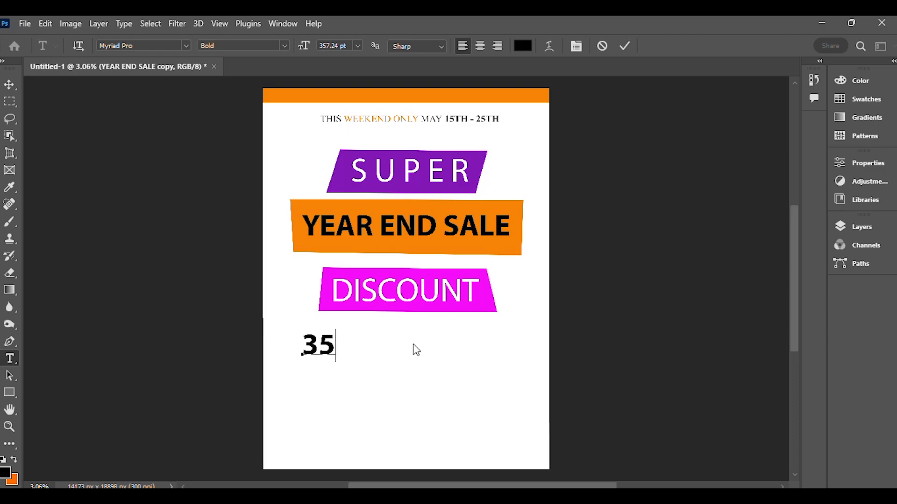
{"action": "type", "text": "&"}
{"action": "key", "text": "BackSpace"}
{"action": "type", "text": "% OFF"}
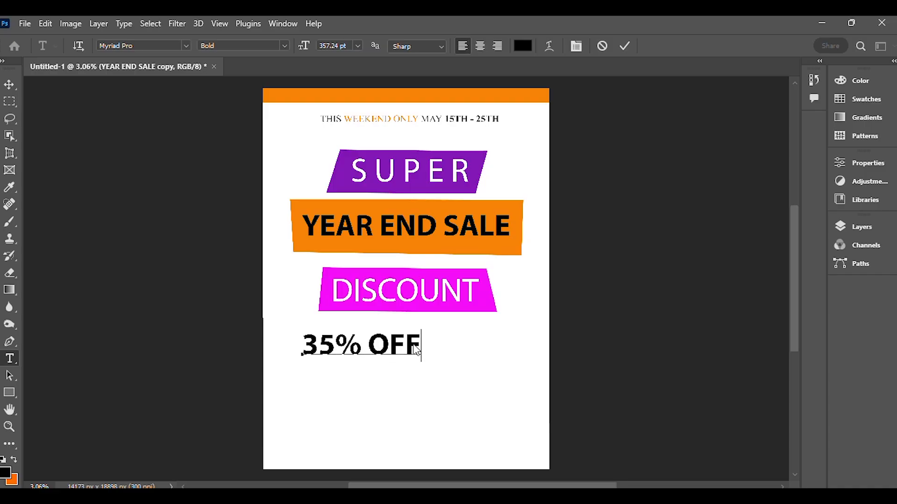
- Insert spaces between the characters of the 35% OFF text, following the letter spacing in the reference poster
{"action": "key", "text": "alt+Tab"}
{"action": "key", "text": "alt+Tab"}
{"action": "left_click", "coordinate": [320, 343]}
{"action": "left_click", "coordinate": [342, 342]}
{"action": "key", "text": "alt+Tab"}
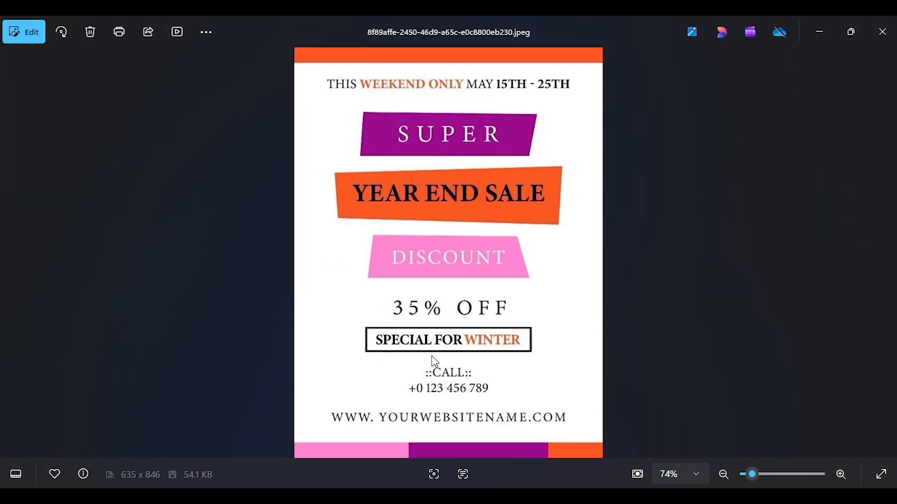
{"action": "key", "text": "alt+Tab"}
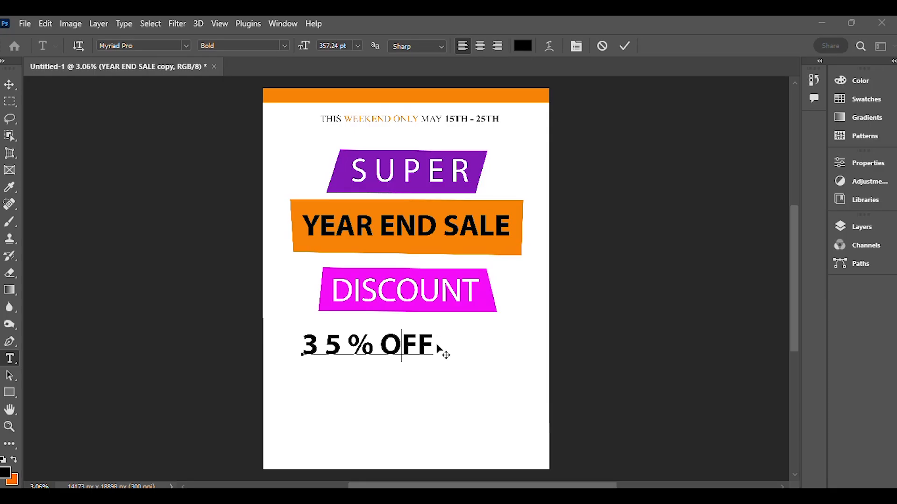
{"action": "key", "text": "alt+Tab"}
{"action": "key", "text": "alt+Tab"}
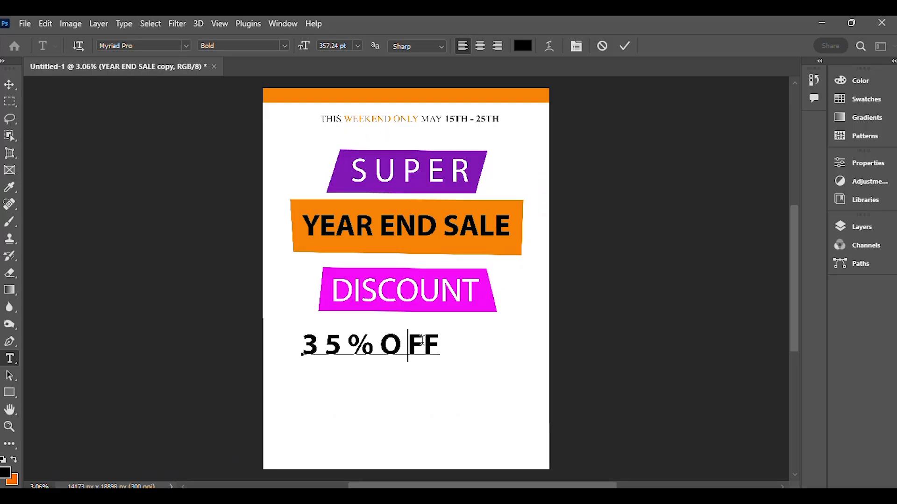
{"action": "key", "text": "Right"}
- Widen the gap between the percent sign and the word OFF to match the reference poster
{"action": "key", "text": "alt+Tab"}
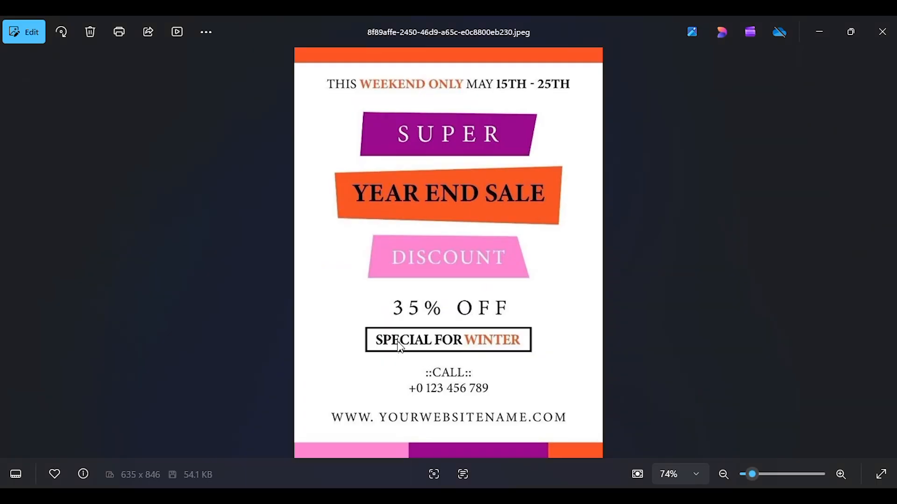
{"action": "key", "text": "alt+Tab"}
{"action": "left_click", "coordinate": [387, 340]}
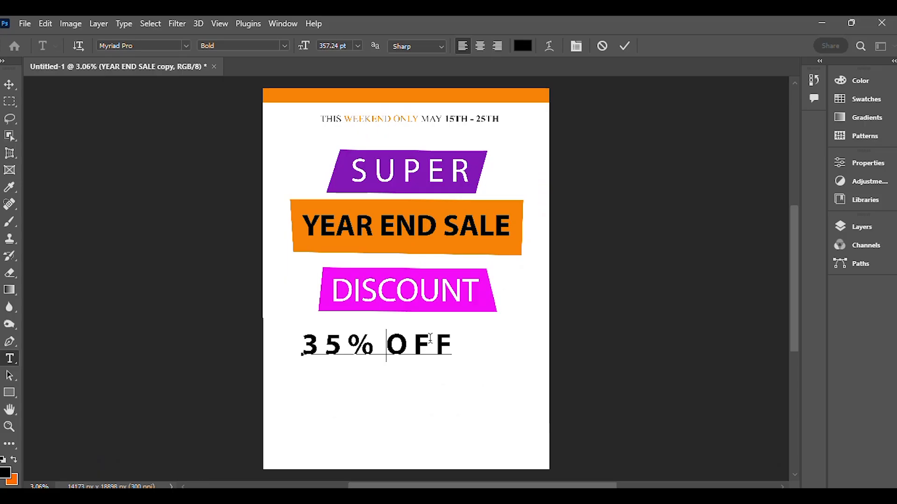
{"action": "key", "text": "BackSpace"}
{"action": "key", "text": "alt+Tab"}
{"action": "key", "text": "alt+Tab"}
- Change the font style of the entire spaced-out 35% OFF line to Regular and commit the text edit
{"action": "left_click_drag", "start_coordinate": [303, 346], "coordinate": [442, 333]}
{"action": "key", "text": "alt+Tab"}
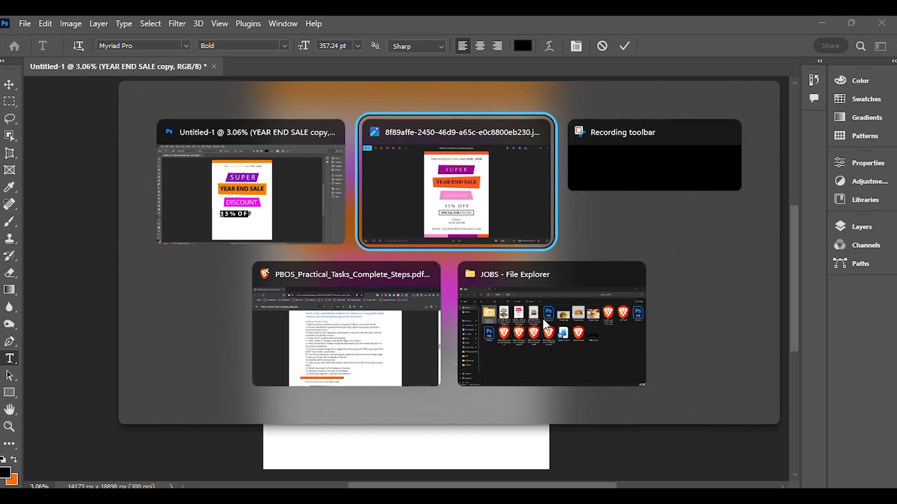
{"action": "key", "text": "alt+Tab"}
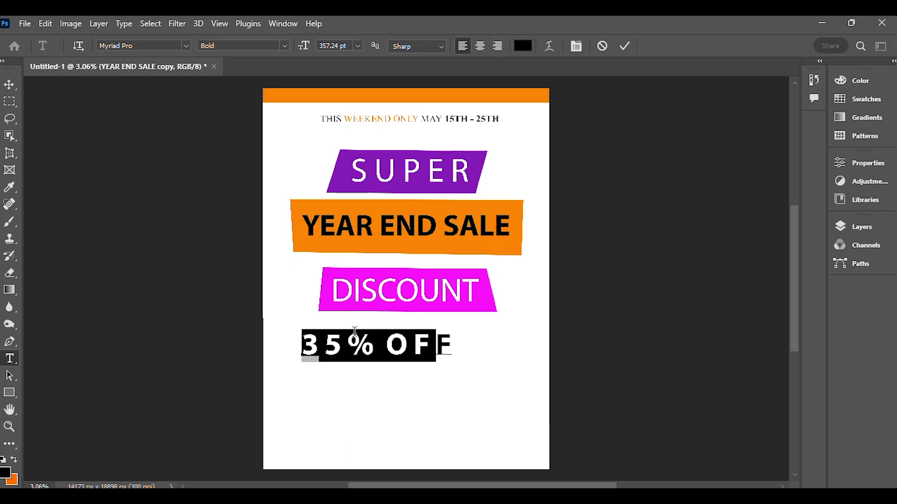
{"action": "left_click", "coordinate": [452, 347], "text": "shift"}
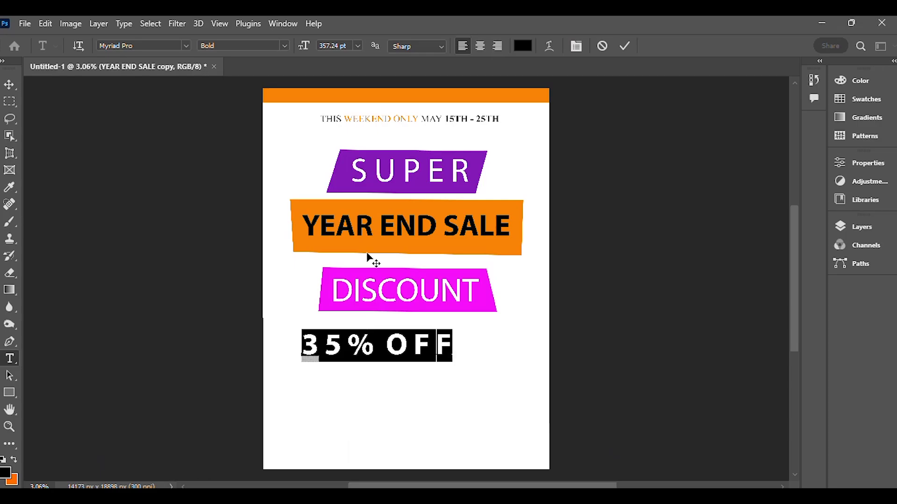
{"action": "left_click", "coordinate": [284, 46]}
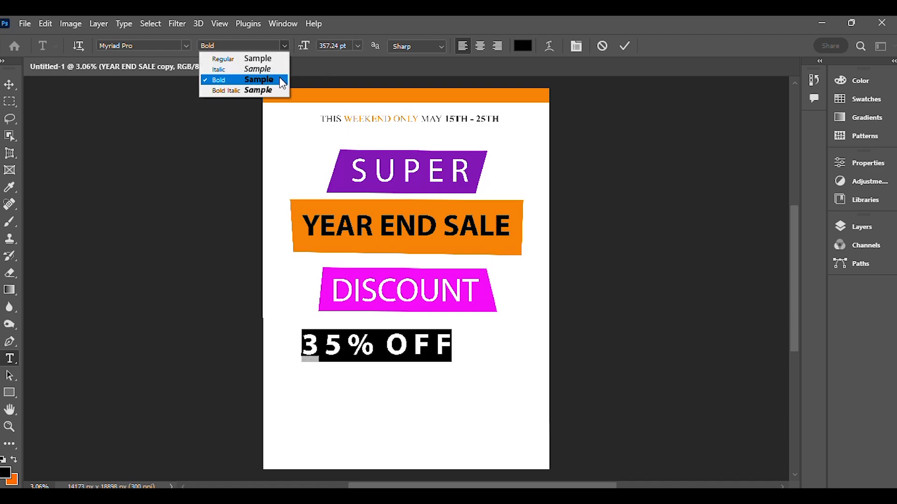
{"action": "left_click", "coordinate": [242, 59]}
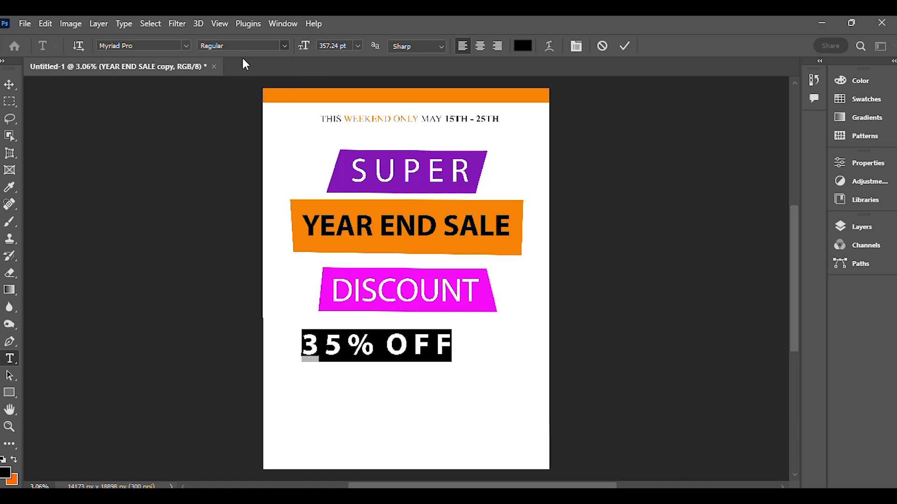
{"action": "left_click", "coordinate": [625, 46]}
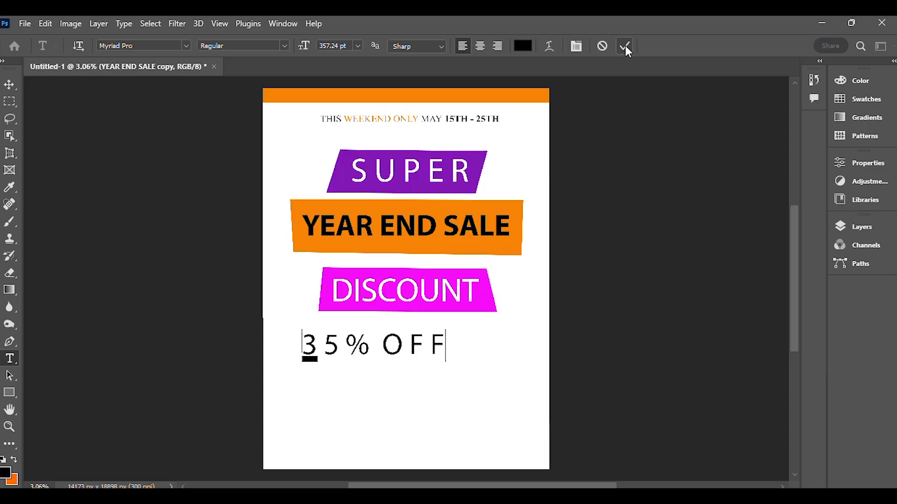
- Move the 35% OFF text below the DISCOUNT banner toward the page's centre and scale it to about 93%
{"action": "left_click", "coordinate": [9, 85]}
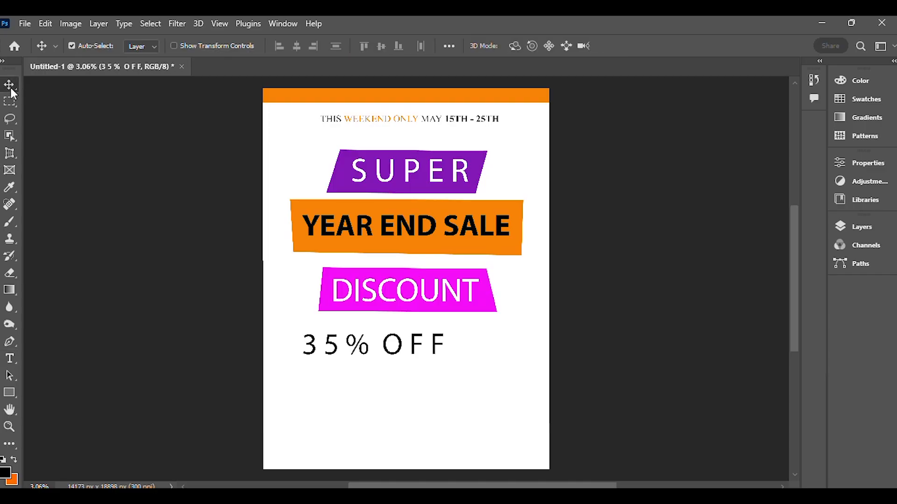
{"action": "left_click_drag", "start_coordinate": [376, 344], "coordinate": [458, 364]}
{"action": "key", "text": "alt+Tab"}
{"action": "key", "text": "alt+Tab"}
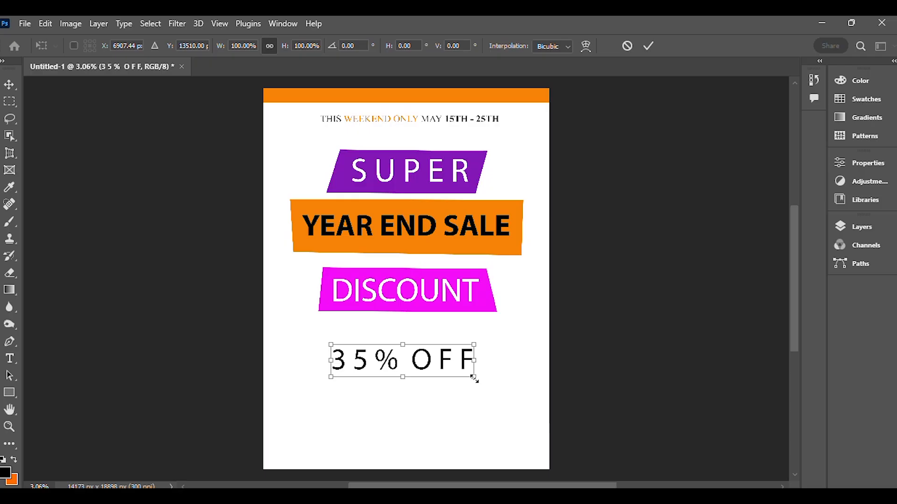
{"action": "left_click_drag", "start_coordinate": [474, 379], "coordinate": [464, 376]}
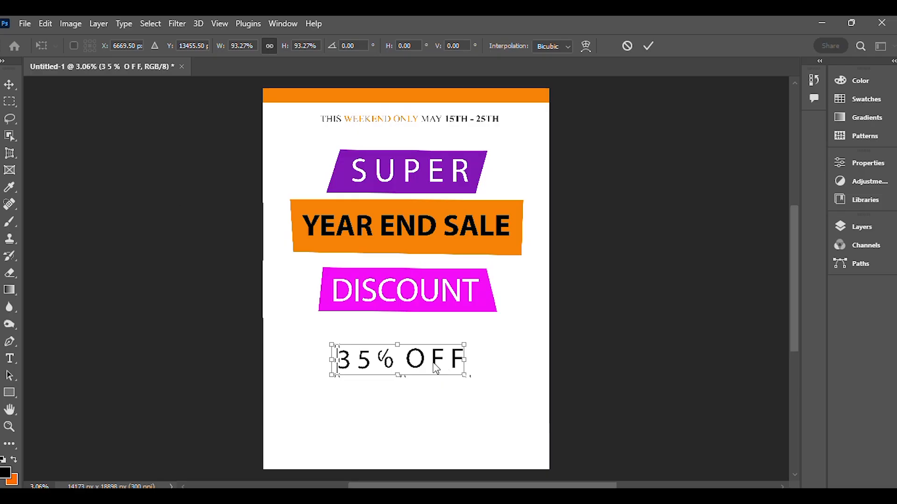
{"action": "left_click_drag", "start_coordinate": [433, 364], "coordinate": [441, 362]}
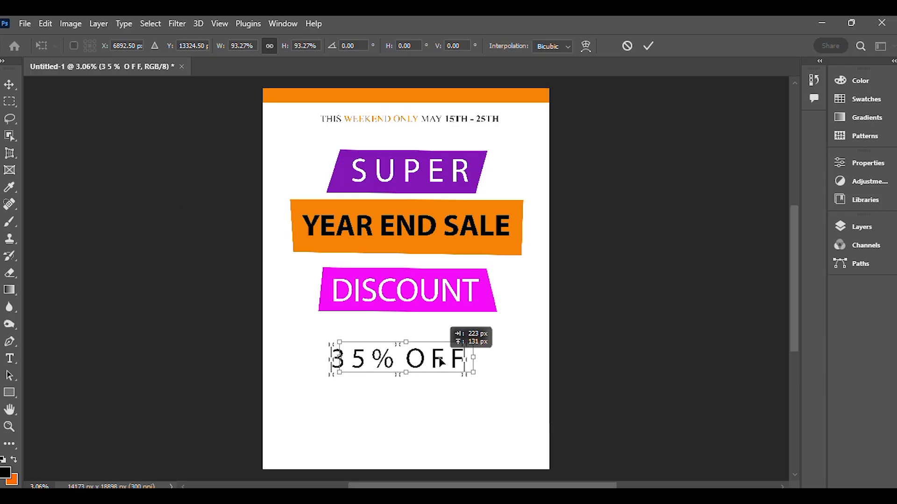
- Scale the 35% OFF text down to about 82%, centre it just beneath the DISCOUNT banner and commit the transform
{"action": "key", "text": "alt+Tab"}
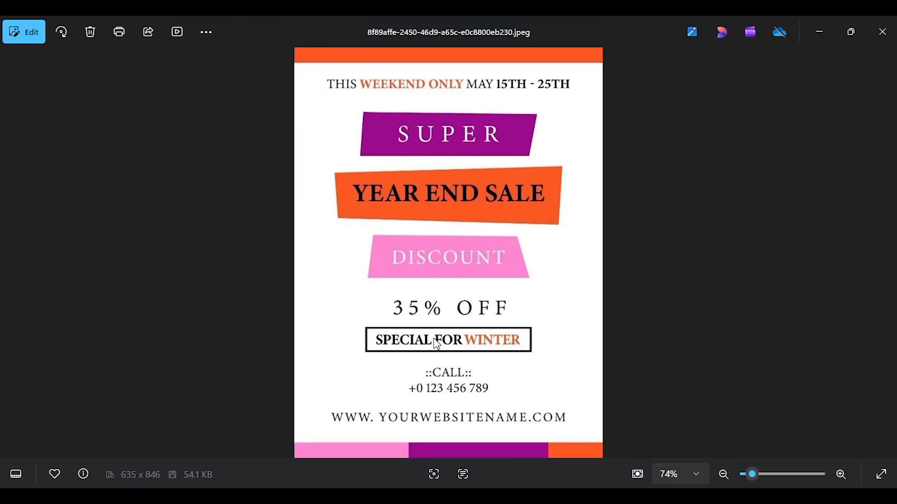
{"action": "key", "text": "alt+Tab"}
{"action": "left_click_drag", "start_coordinate": [473, 372], "coordinate": [465, 368]}
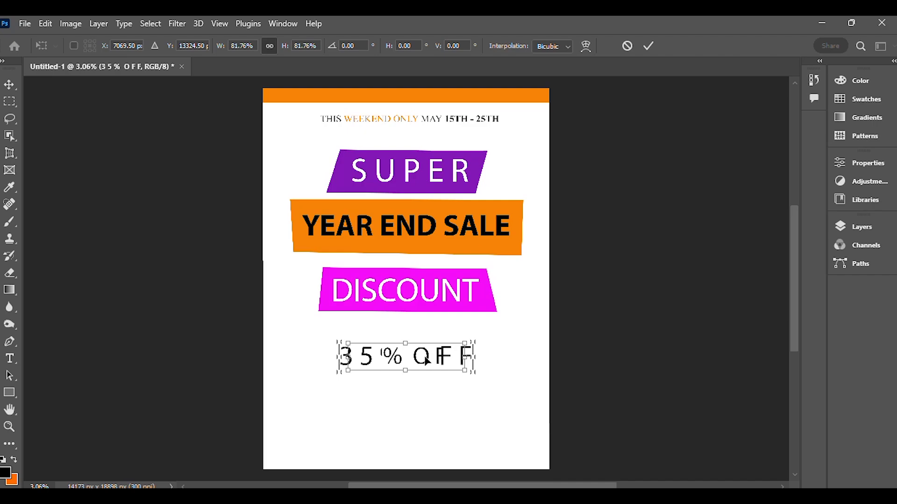
{"action": "left_click_drag", "start_coordinate": [421, 360], "coordinate": [503, 358]}
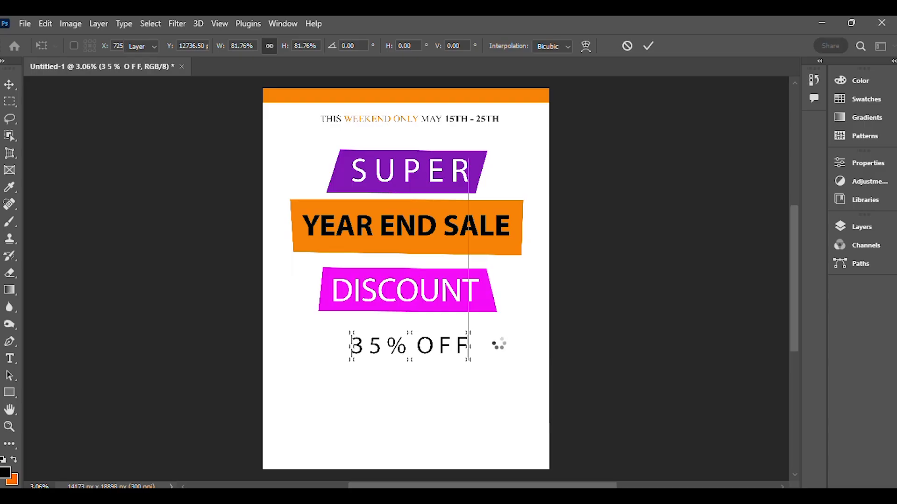
{"action": "key", "text": "alt+Tab"}
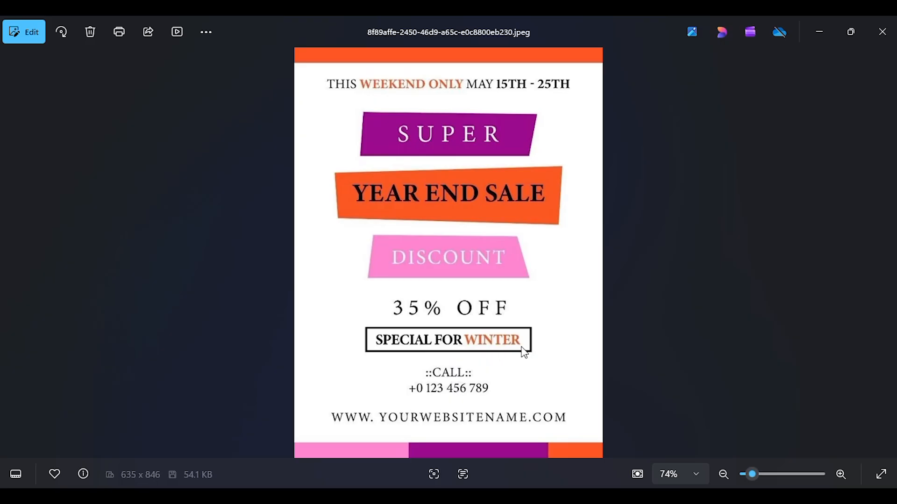
{"action": "key", "text": "alt+Tab"}
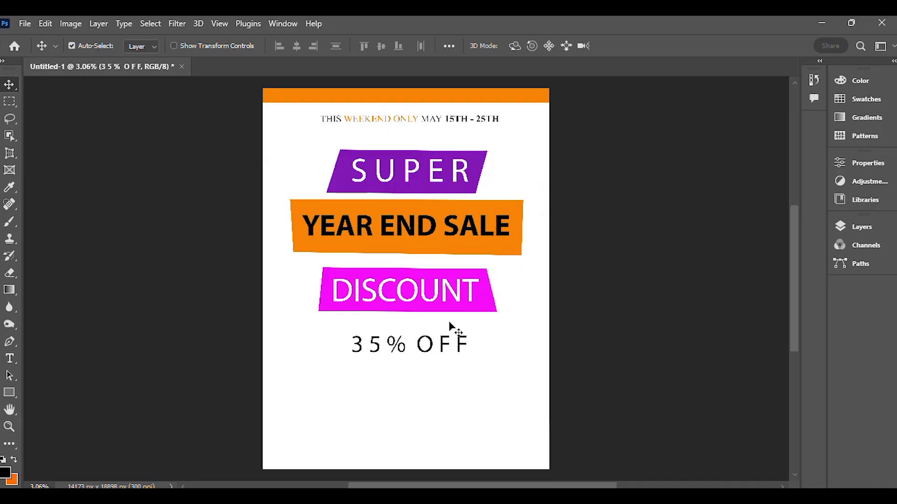
- Select the YEAR END SALE text layer and place a copy of it directly below the 35% OFF line
{"action": "key", "text": "alt+Tab"}
{"action": "key", "text": "alt+Tab"}
{"action": "left_click", "coordinate": [862, 224]}
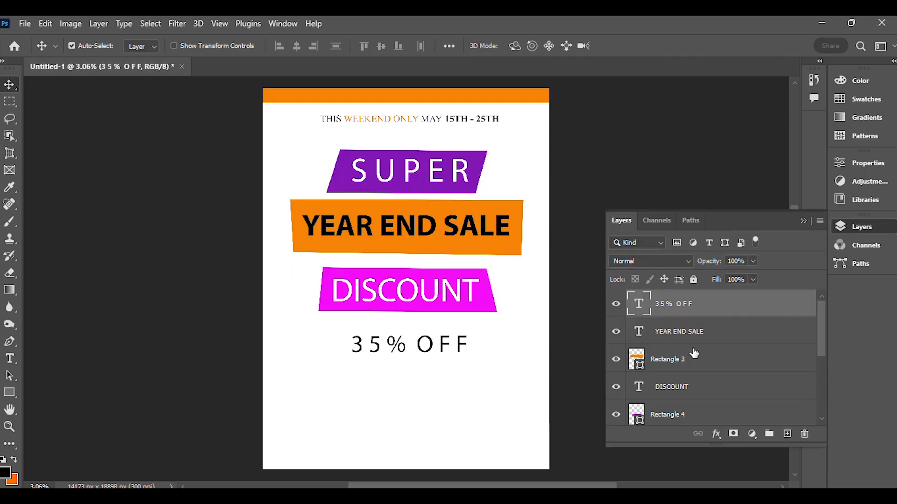
{"action": "left_click", "coordinate": [686, 335]}
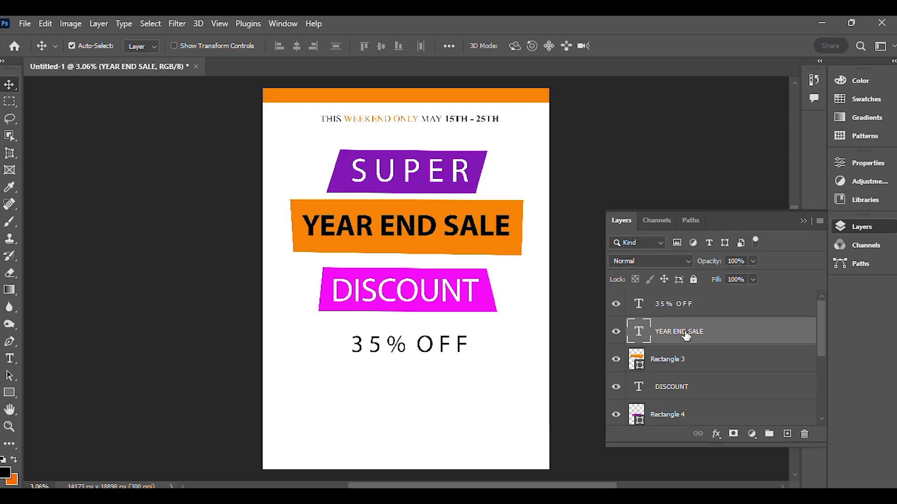
{"action": "left_click", "coordinate": [803, 221]}
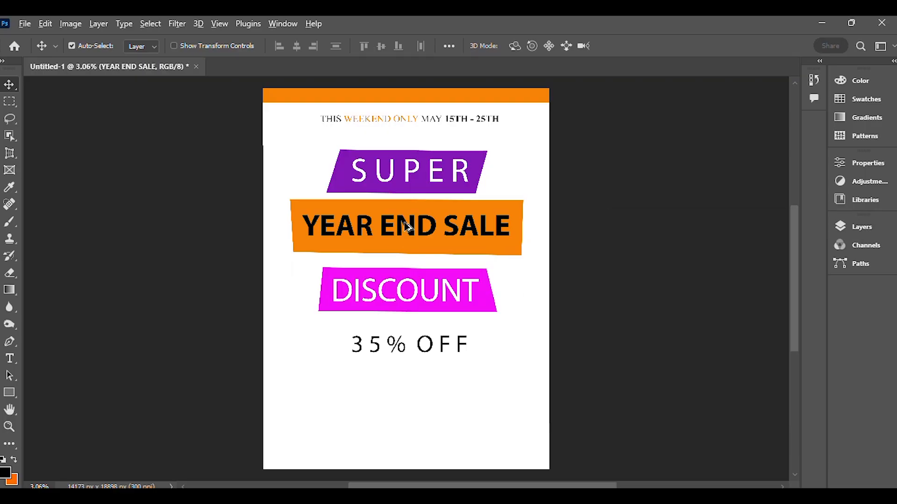
{"action": "left_click_drag", "start_coordinate": [405, 226], "coordinate": [404, 369]}
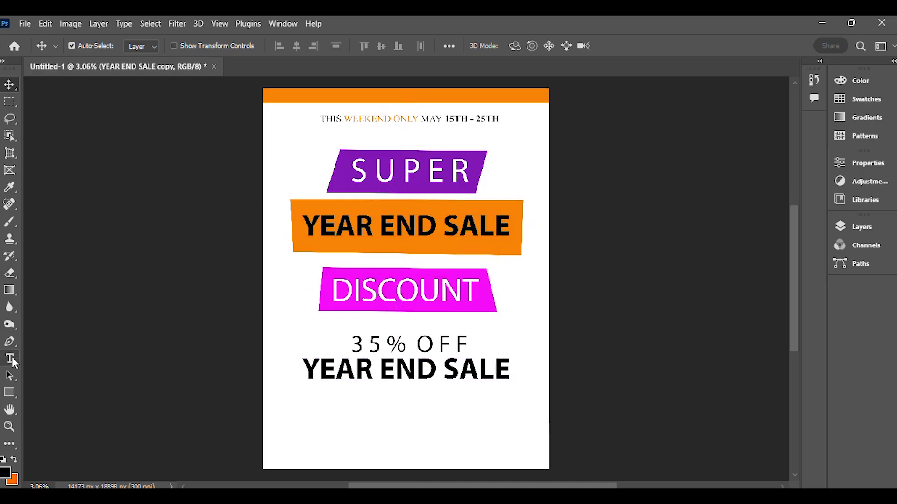
- Clear all the wording from the copied YEAR END SALE text below the 35% OFF line
{"action": "left_click", "coordinate": [11, 359]}
{"action": "left_click", "coordinate": [417, 369]}
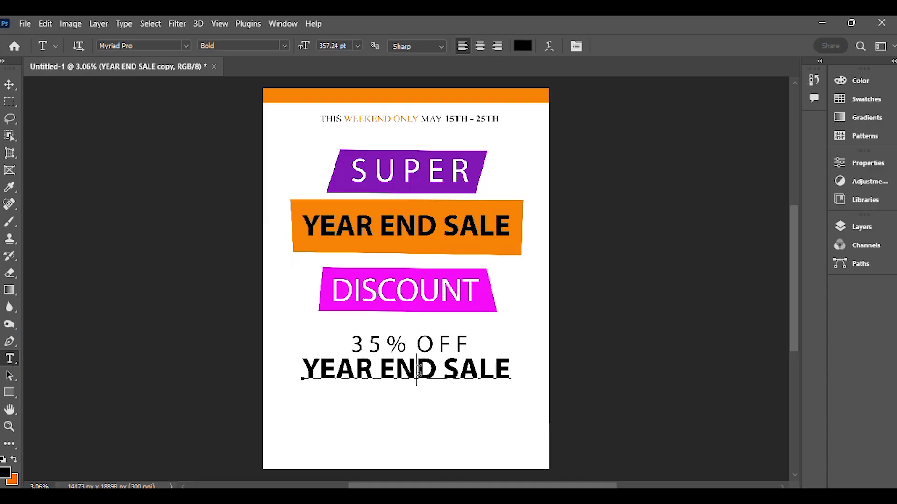
{"action": "key", "text": "ctrl+a"}
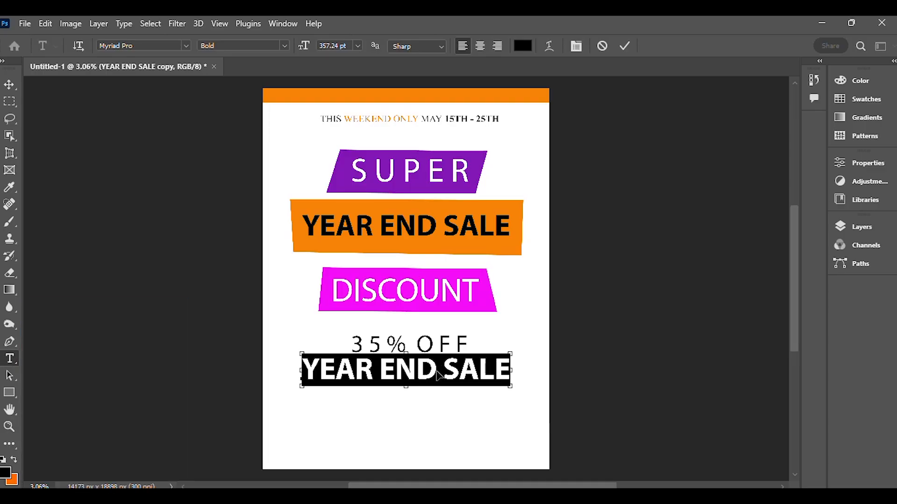
{"action": "left_click", "coordinate": [439, 368]}
{"action": "key", "text": "ctrl+a"}
{"action": "key", "text": "BackSpace"}
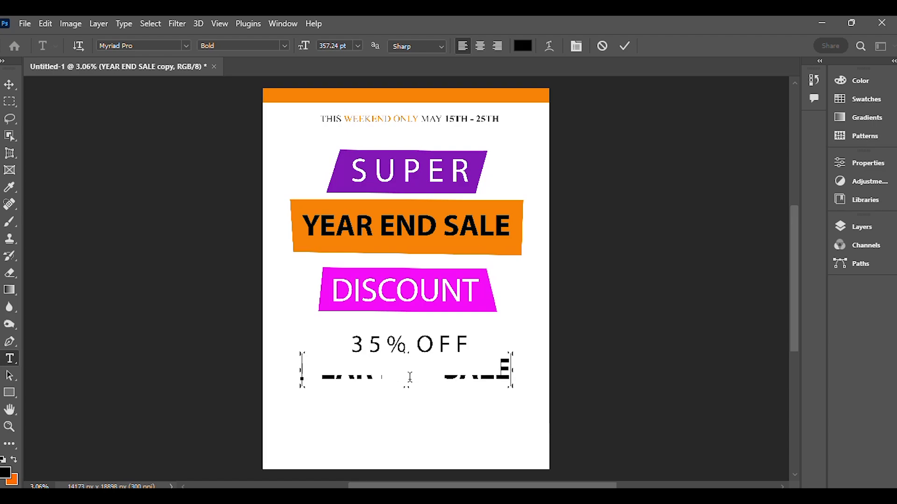
- Enter "SPECIAL FOR WINTER" in the emptied text line, following the reference poster, and commit the text edit
{"action": "key", "text": "alt+Tab"}
{"action": "key", "text": "alt+Tab"}
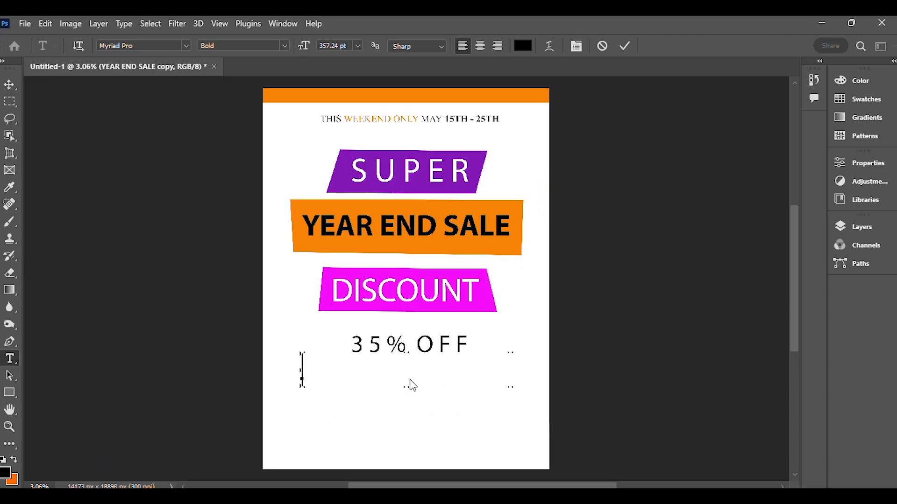
{"action": "type", "text": "SPECIAL"}
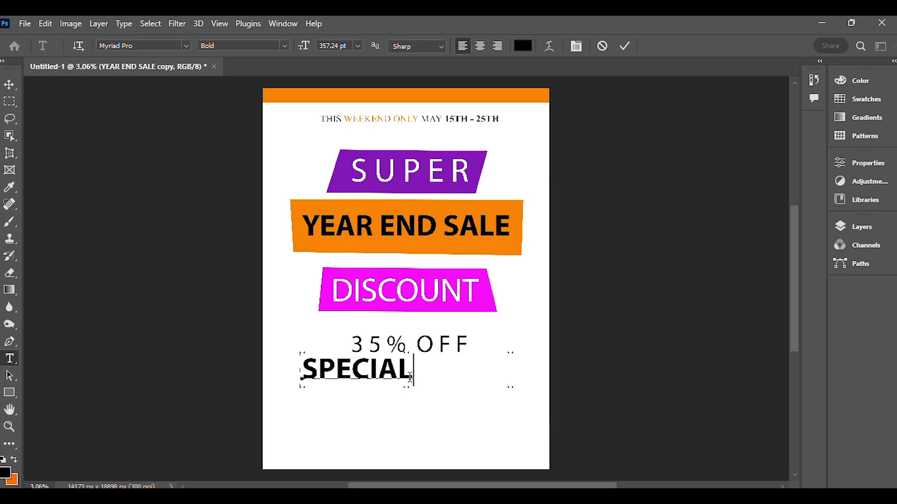
{"action": "key", "text": "super+Tab"}
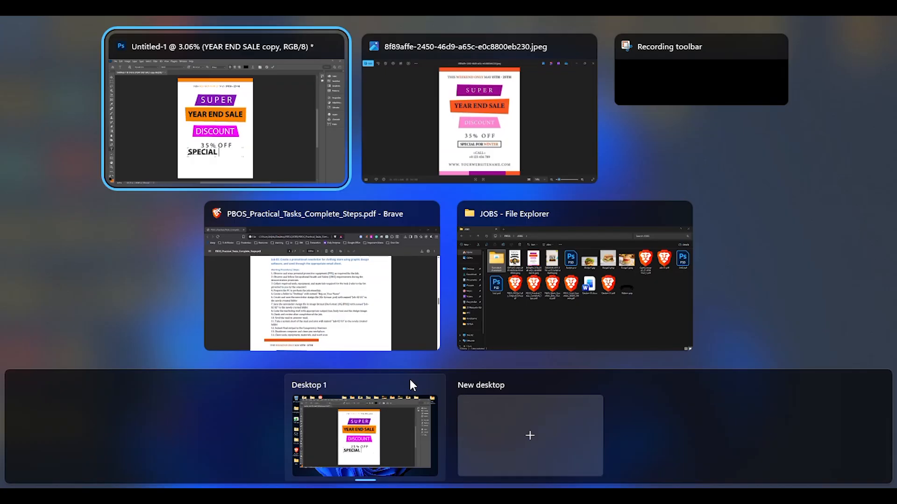
{"action": "key", "text": "super+Tab"}
{"action": "key", "text": "alt+Tab"}
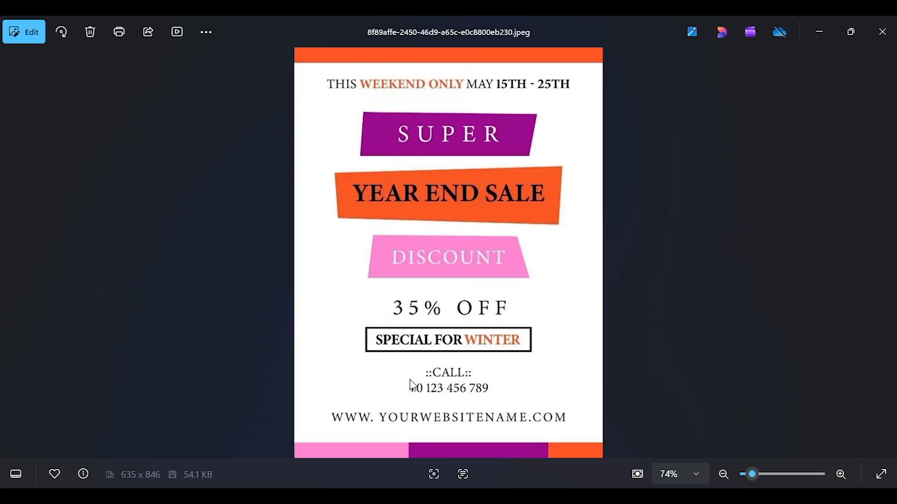
{"action": "key", "text": "alt+Tab"}
{"action": "type", "text": "FO"}
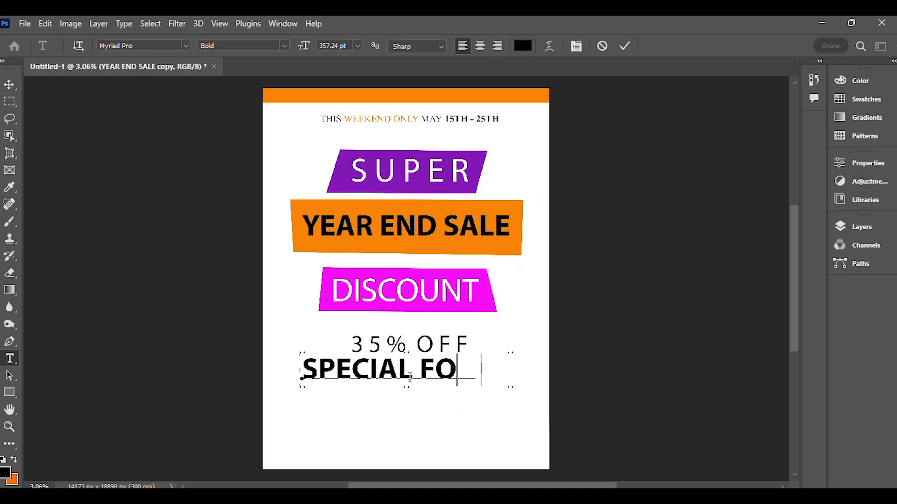
{"action": "type", "text": "R WINT"}
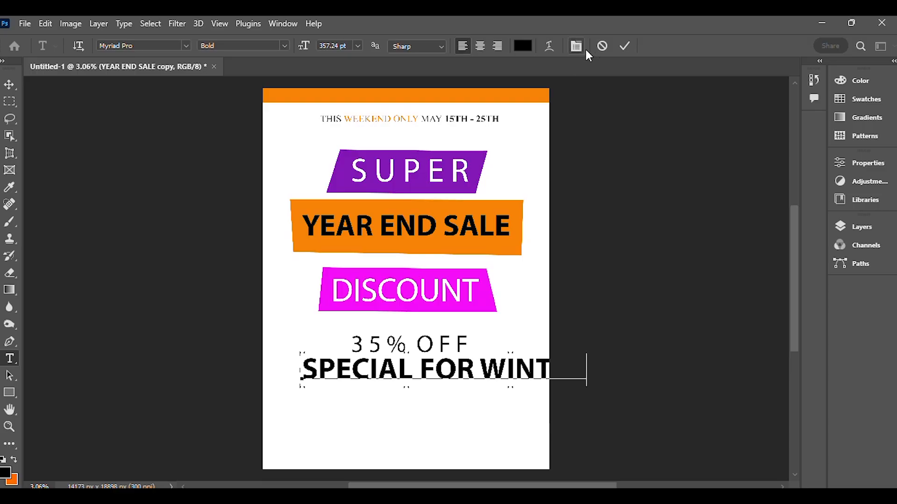
{"action": "left_click", "coordinate": [624, 46]}
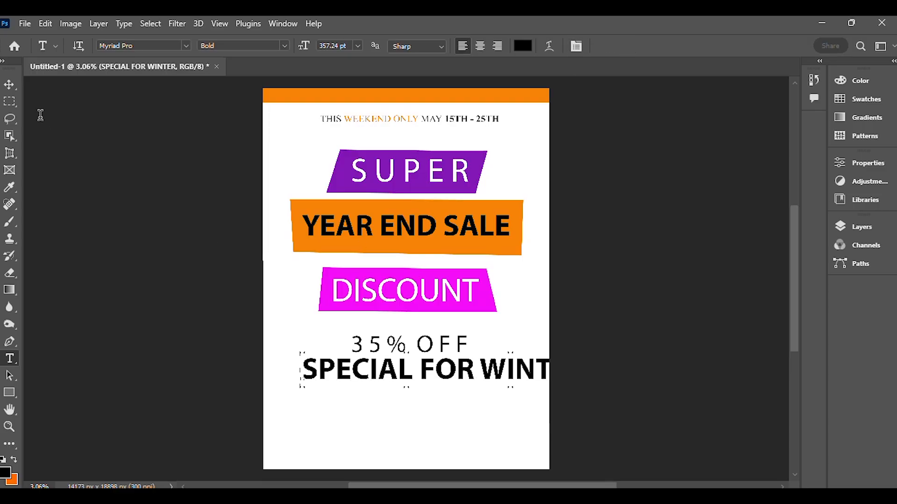
- Fit the SPECIAL FOR WINTER line within the page width by scaling it to about 92% and centring it below 35% OFF
{"action": "left_click", "coordinate": [4, 89]}
{"action": "left_click_drag", "start_coordinate": [445, 380], "coordinate": [402, 386]}
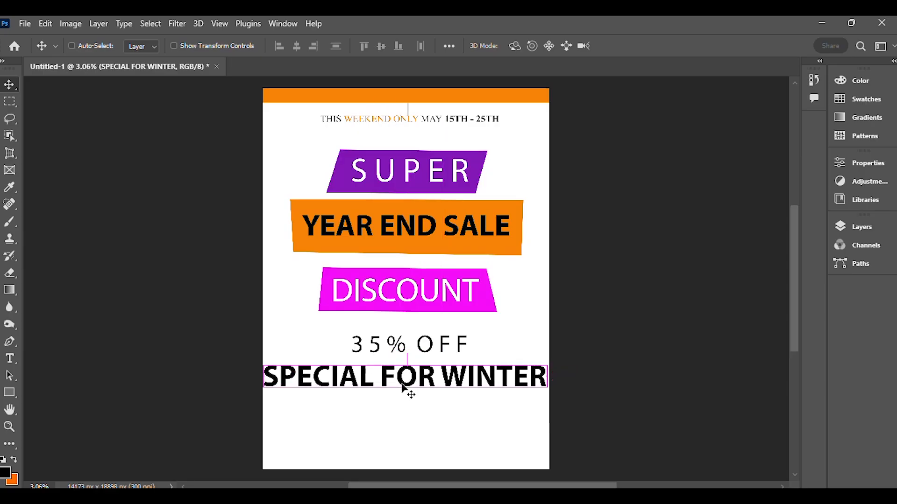
{"action": "key", "text": "ctrl+t"}
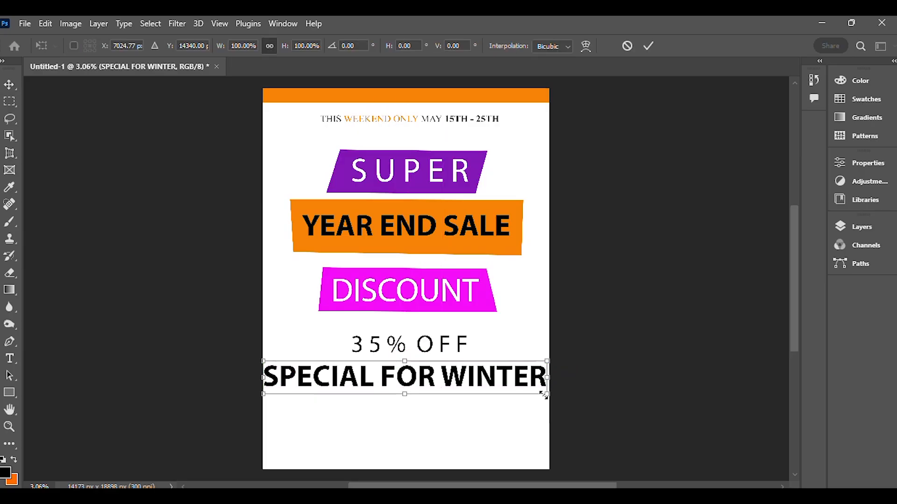
{"action": "left_click_drag", "start_coordinate": [543, 395], "coordinate": [525, 392]}
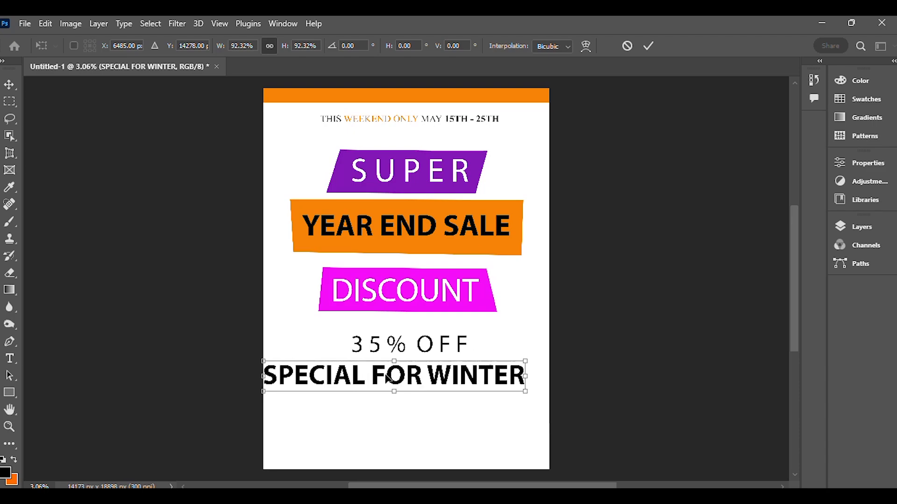
{"action": "left_click_drag", "start_coordinate": [390, 377], "coordinate": [400, 379]}
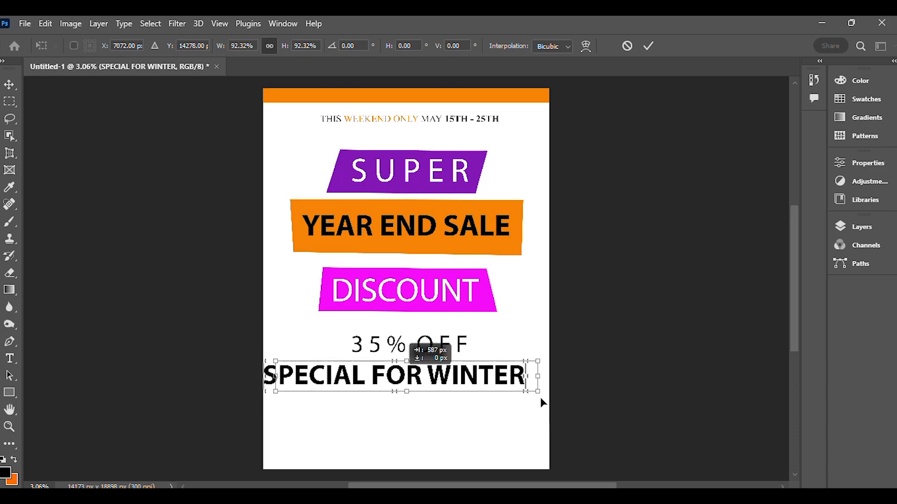
- Compare the SPECIAL FOR WINTER line with the reference poster, scale it to about 78% and shift it toward the page's centre
{"action": "key", "text": "alt+Tab"}
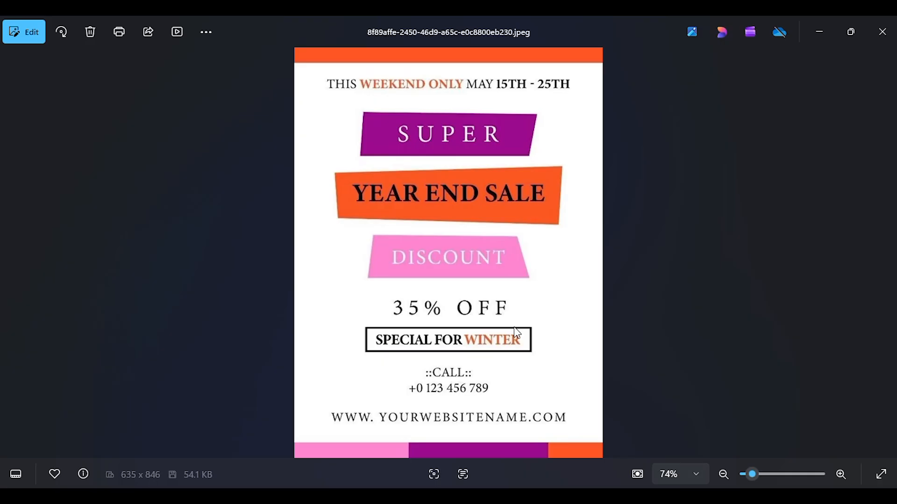
{"action": "key", "text": "alt+Tab"}
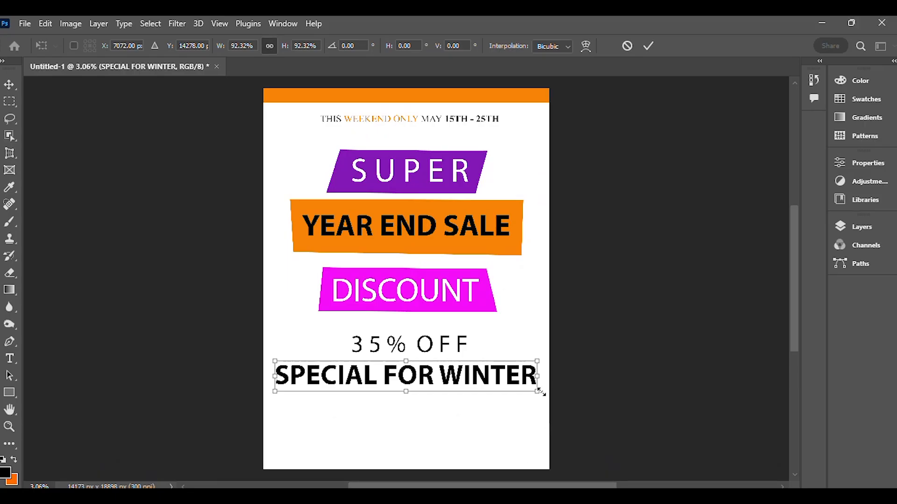
{"action": "left_click_drag", "start_coordinate": [537, 391], "coordinate": [548, 373]}
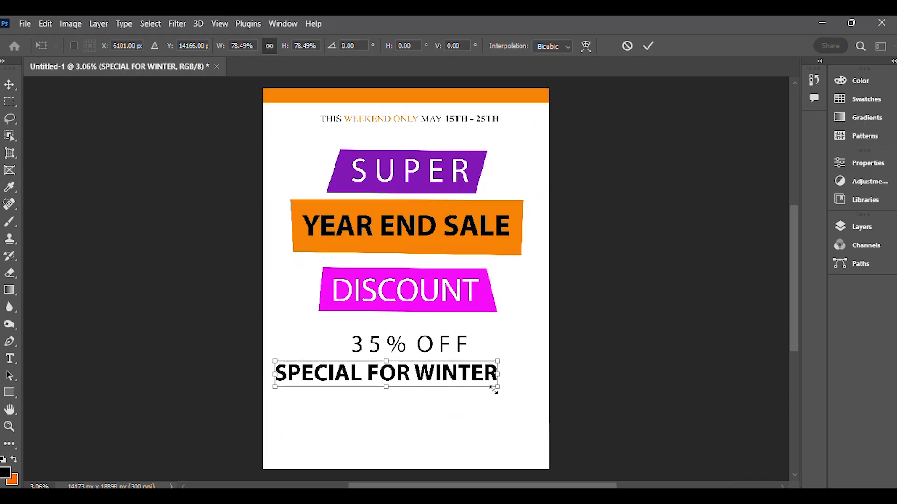
{"action": "left_click_drag", "start_coordinate": [414, 372], "coordinate": [423, 373]}
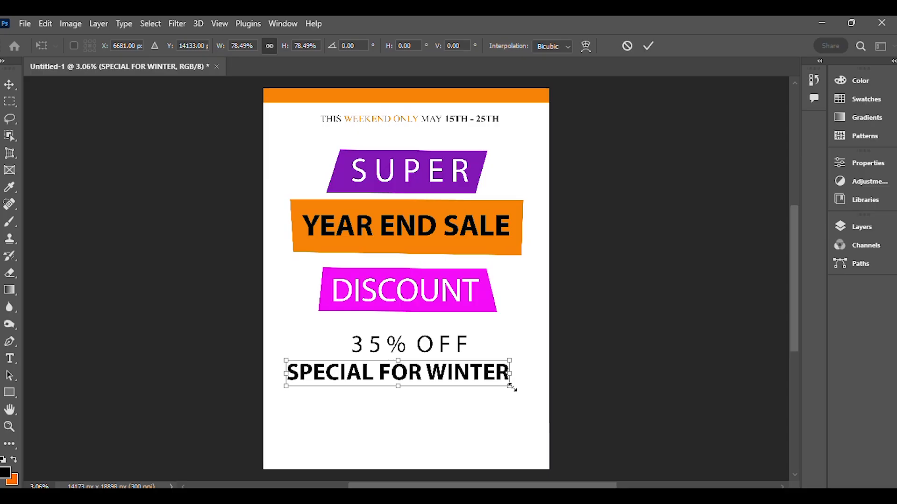
- Scale the SPECIAL FOR WINTER line to about 65%, centre it closely under 35% OFF to match the reference, and commit the transform
{"action": "left_click_drag", "start_coordinate": [510, 386], "coordinate": [673, 350]}
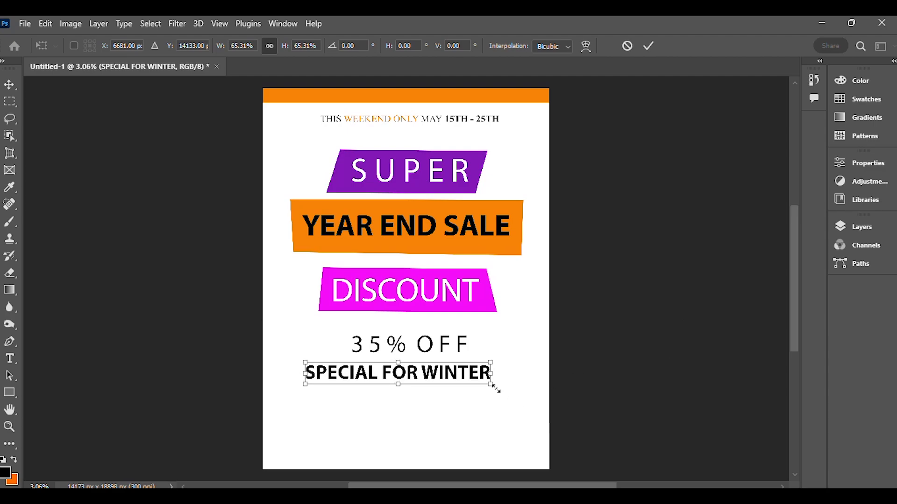
{"action": "left_click_drag", "start_coordinate": [413, 376], "coordinate": [485, 373]}
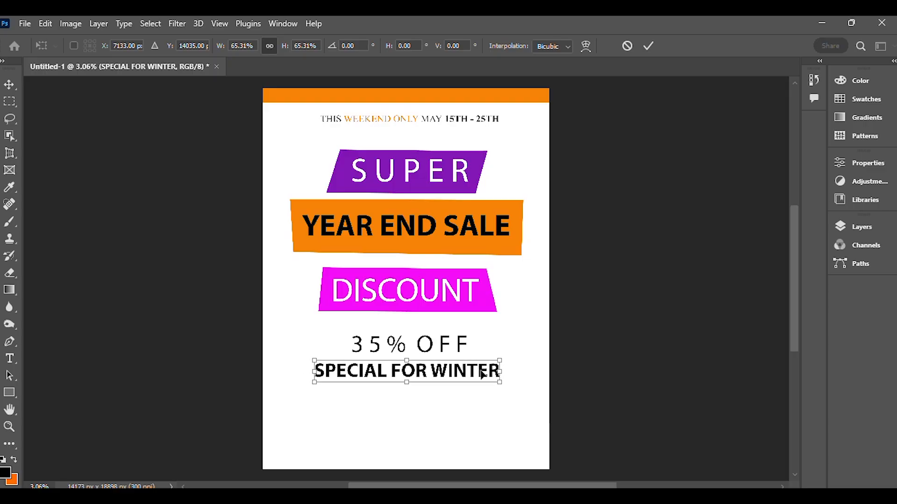
{"action": "key", "text": "alt+Tab"}
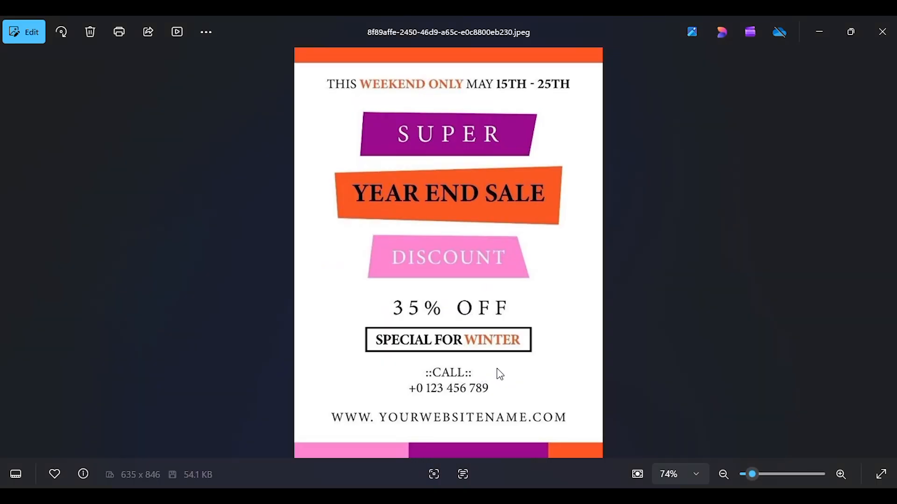
{"action": "key", "text": "alt+Tab"}
{"action": "key", "text": "alt+Tab"}
{"action": "key", "text": "alt+Tab"}
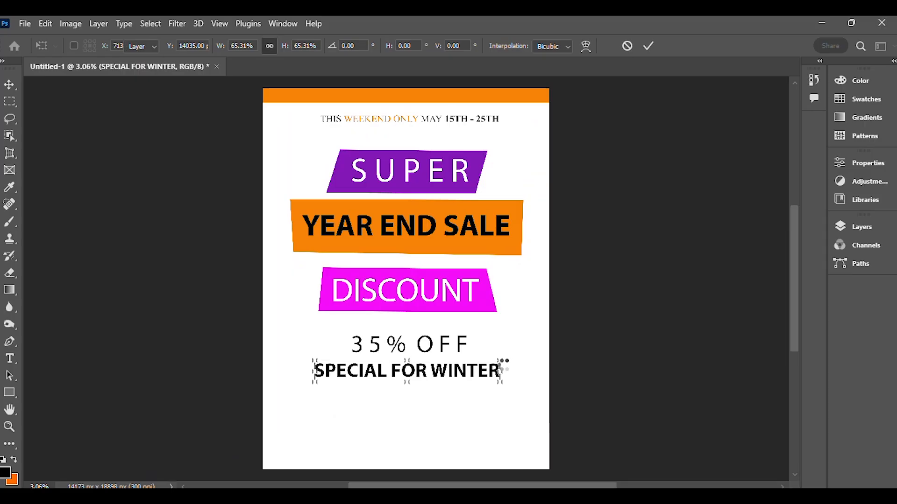
- Select the word WINTER in the SPECIAL FOR WINTER line and sample the YEAR END SALE banner's orange as its text colour, following the reference poster
{"action": "key", "text": "alt+Tab"}
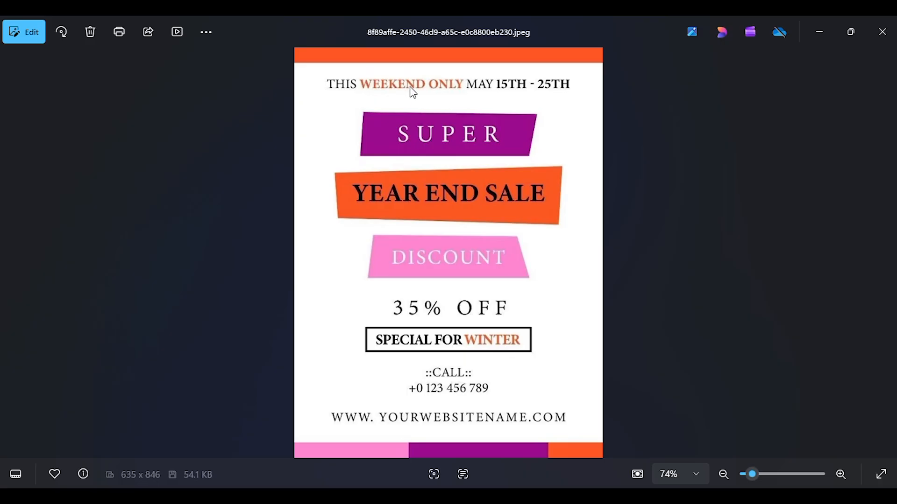
{"action": "key", "text": "alt+Tab"}
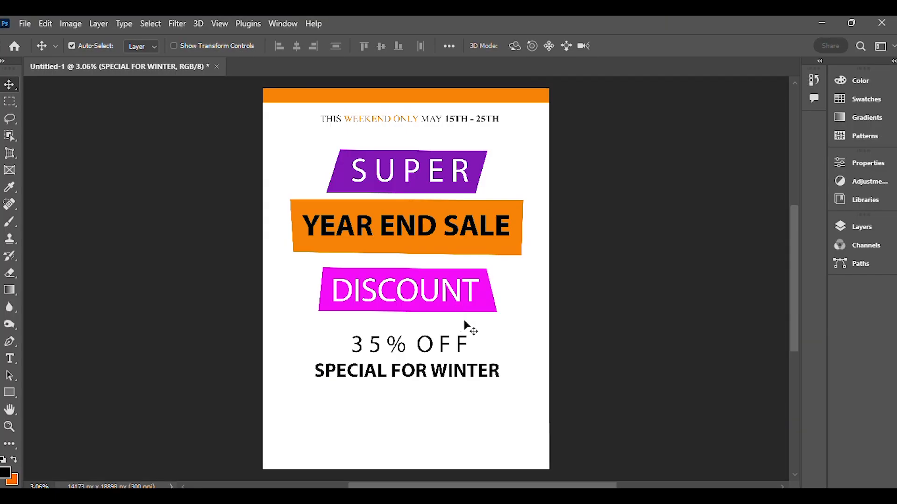
{"action": "left_click", "coordinate": [11, 358]}
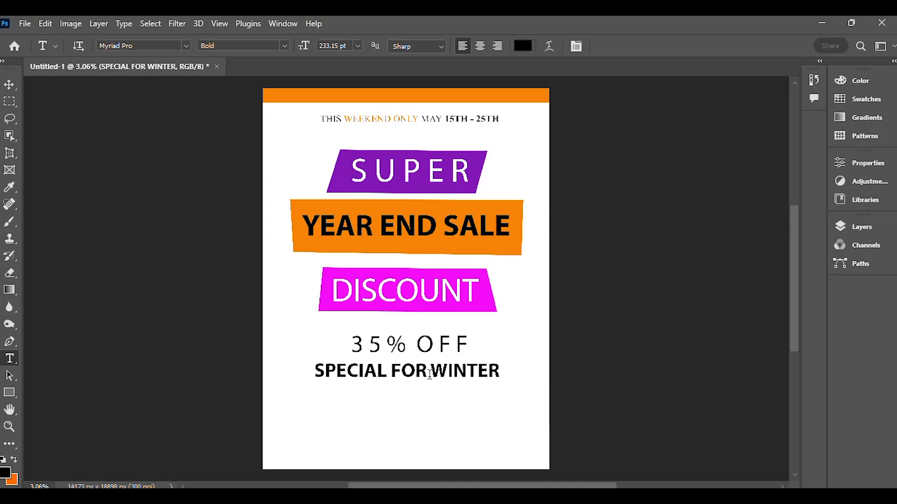
{"action": "left_click_drag", "start_coordinate": [429, 374], "coordinate": [498, 372]}
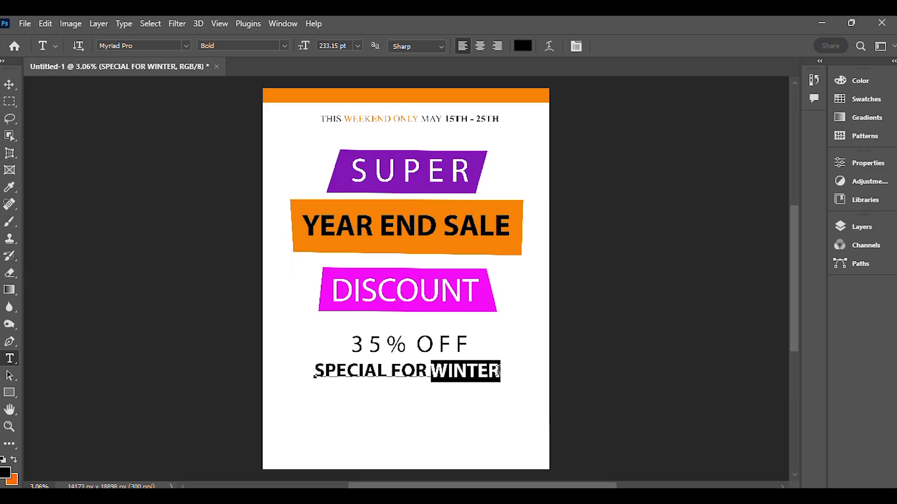
{"action": "left_click", "coordinate": [845, 21]}
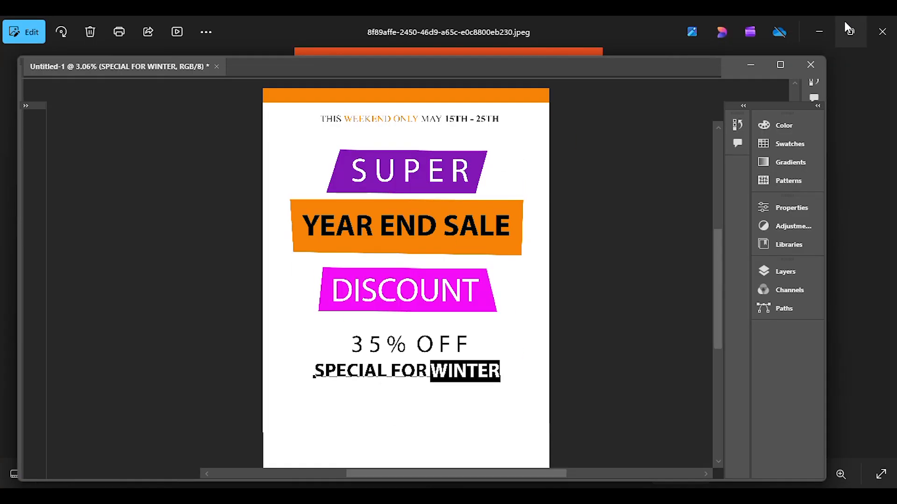
{"action": "left_click", "coordinate": [546, 91]}
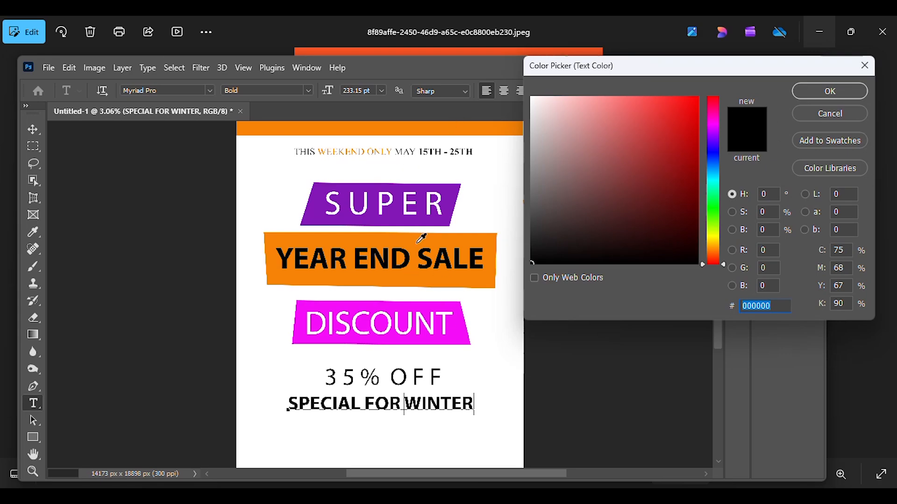
{"action": "left_click", "coordinate": [419, 241]}
{"action": "key", "text": "alt+Tab"}
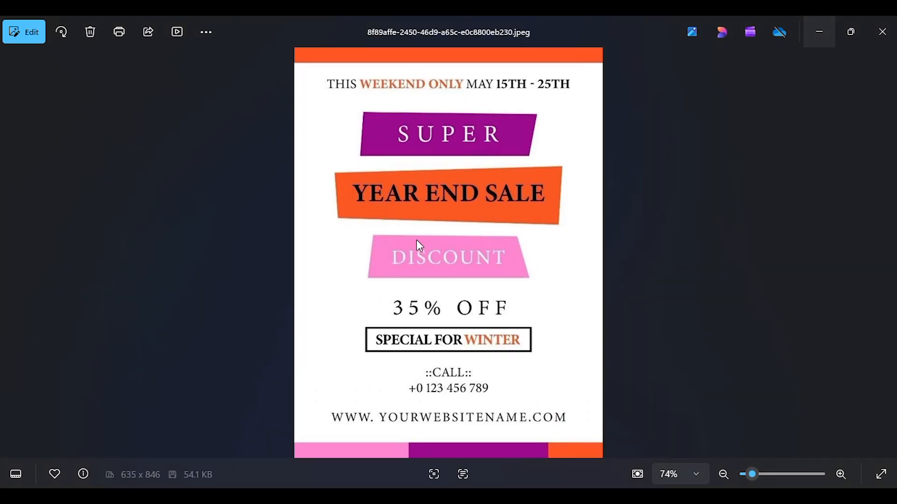
{"action": "key", "text": "alt+Tab"}
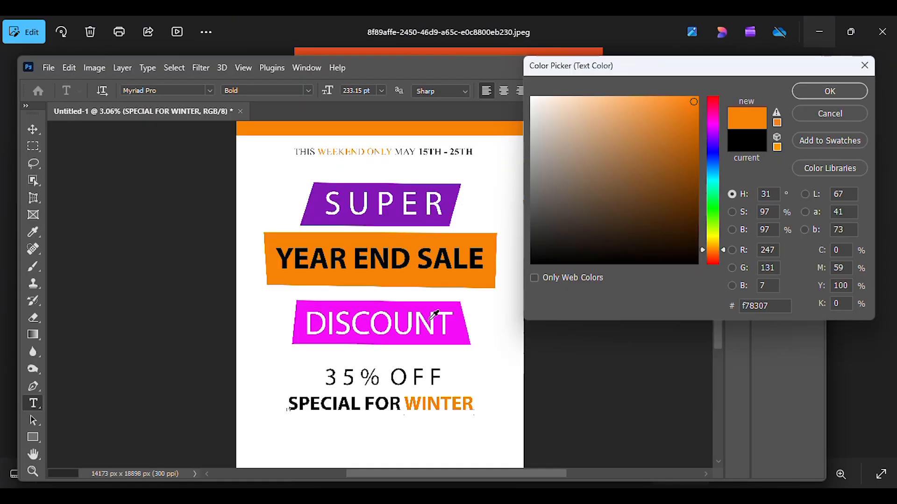
- Try the DISCOUNT banner's magenta as the text colour of WINTER and compare it with the reference poster
{"action": "left_click", "coordinate": [430, 305]}
{"action": "key", "text": "alt+Tab"}
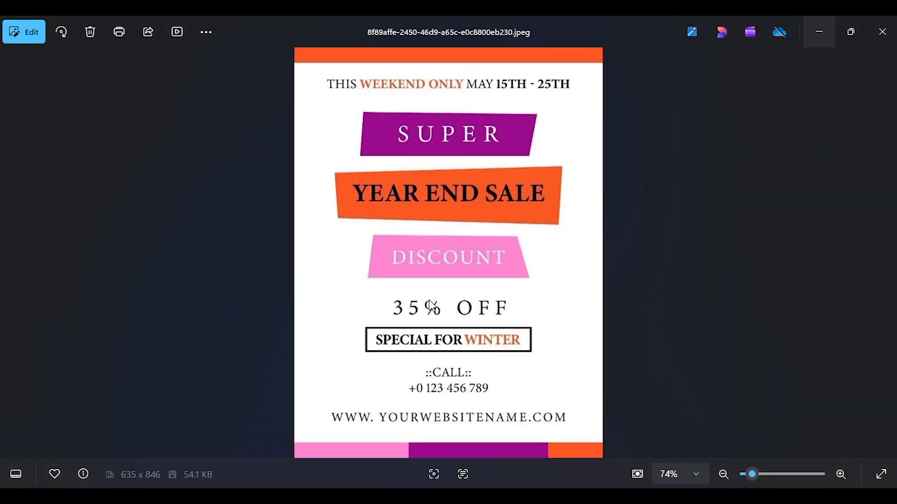
{"action": "key", "text": "alt+Tab"}
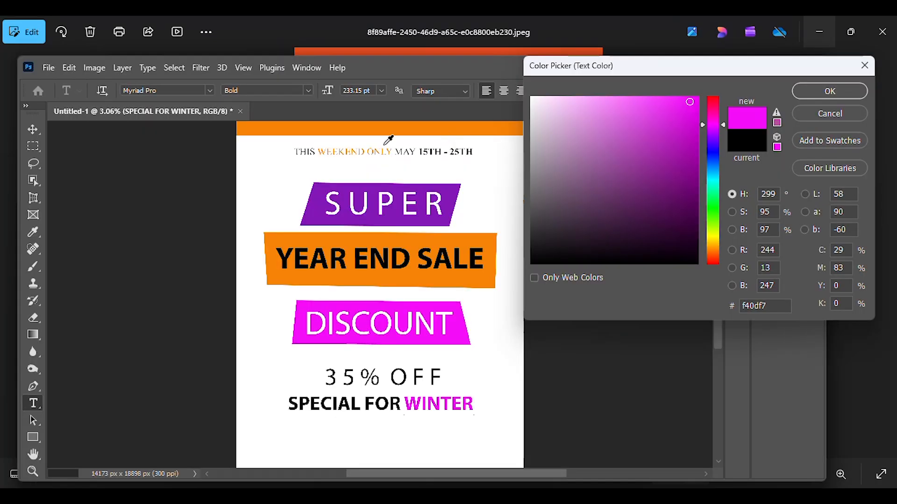
- Sample the orange top bar for WINTER, shift the colour to the lighter orange fea100, and commit the text edit
{"action": "left_click", "coordinate": [406, 129]}
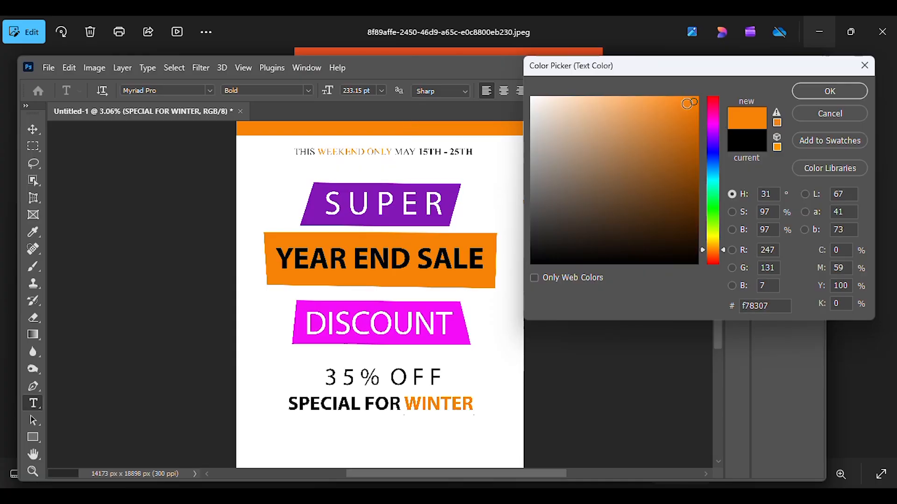
{"action": "mouse_move", "coordinate": [687, 104]}
{"action": "left_mouse_down"}
{"action": "mouse_move", "coordinate": [686, 93]}
{"action": "mouse_move", "coordinate": [703, 97]}
{"action": "left_mouse_up"}
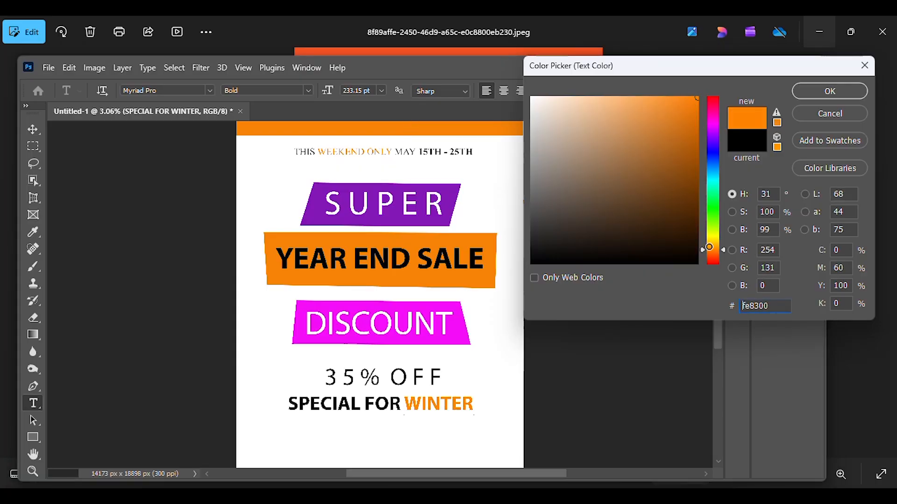
{"action": "left_click_drag", "start_coordinate": [709, 247], "coordinate": [714, 246]}
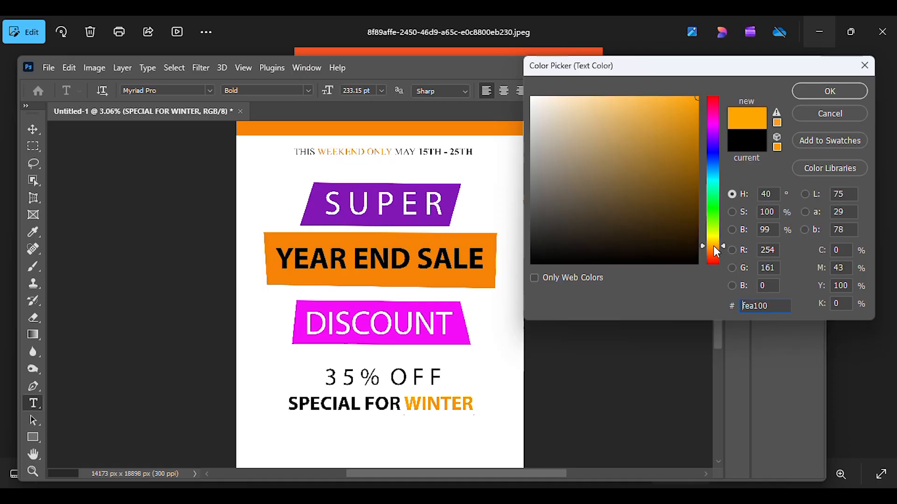
{"action": "left_click", "coordinate": [822, 94]}
{"action": "key", "text": "alt+Tab"}
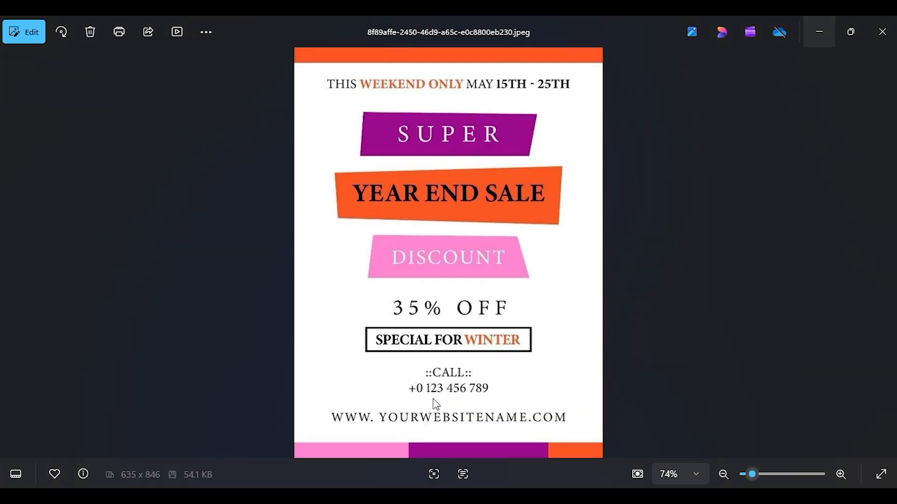
{"action": "key", "text": "alt+Tab"}
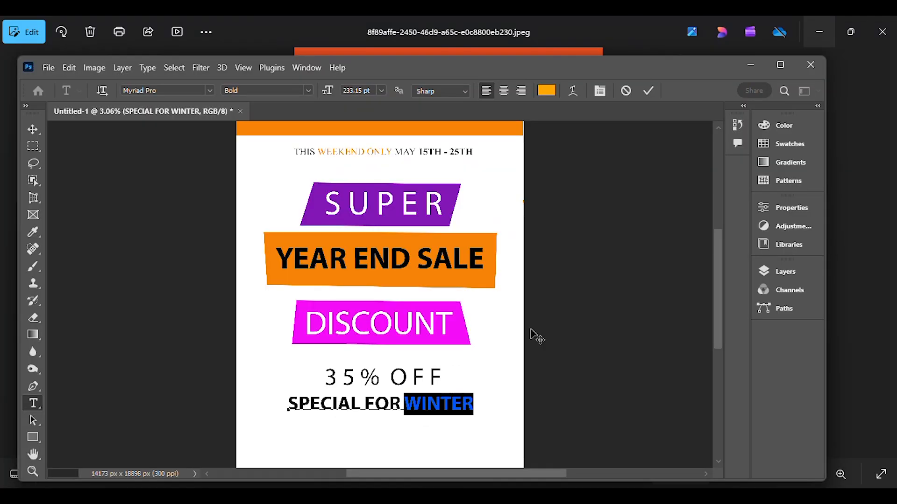
{"action": "left_click", "coordinate": [786, 66]}
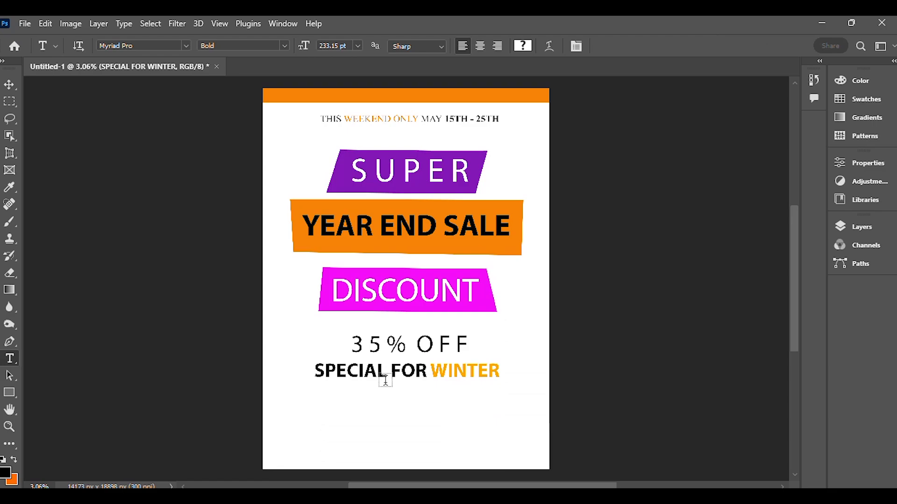
{"action": "left_click", "coordinate": [9, 85]}
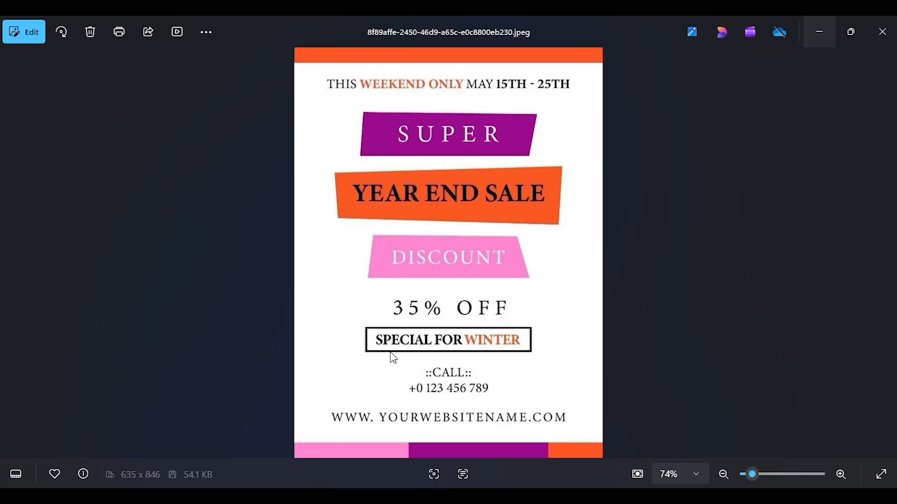
- Set up the Rectangle tool with no fill, following the outlined box around SPECIAL FOR WINTER in the reference poster
{"action": "key", "text": "alt+Tab"}
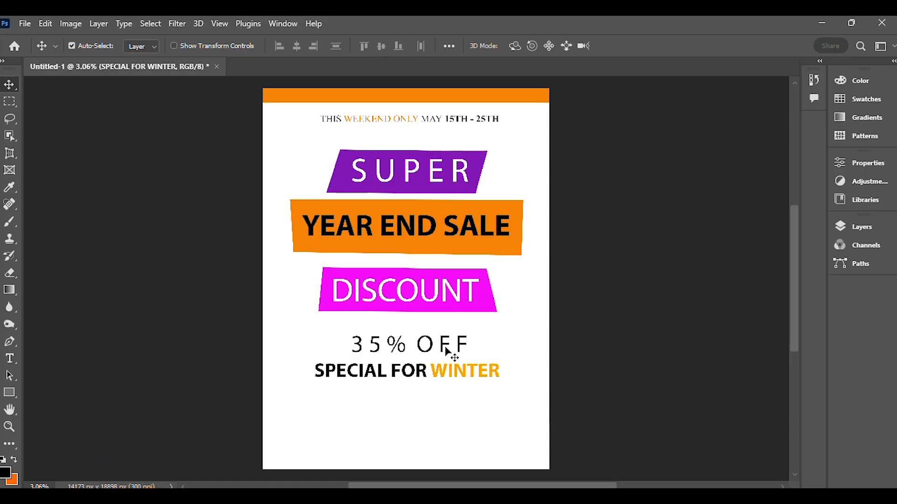
{"action": "key", "text": "alt+Tab"}
{"action": "left_click", "coordinate": [10, 392]}
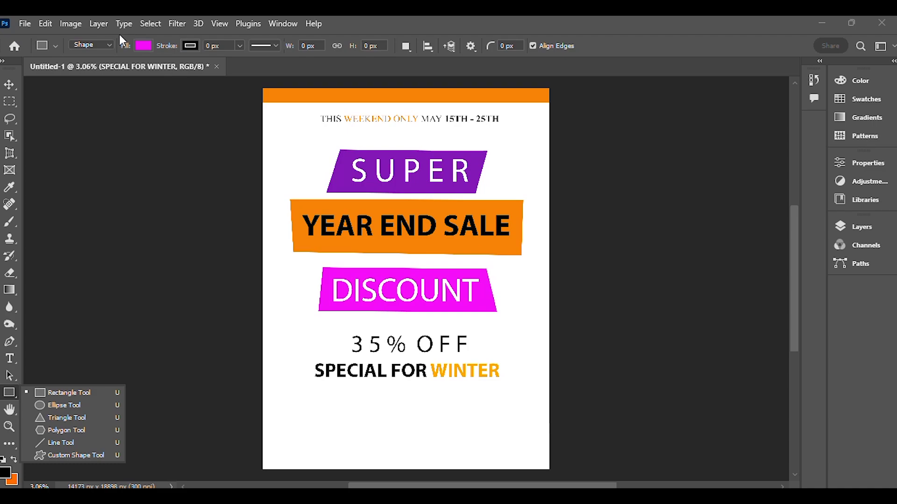
{"action": "left_click", "coordinate": [142, 44]}
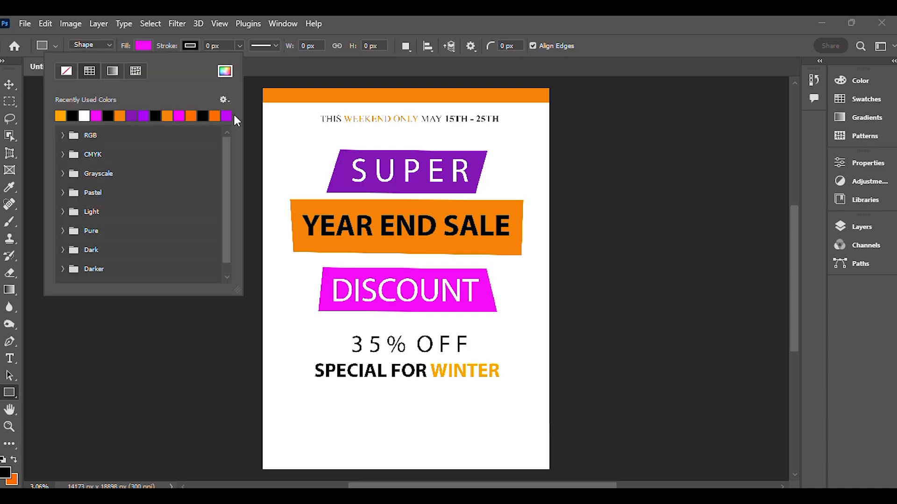
{"action": "key", "text": "alt+Tab"}
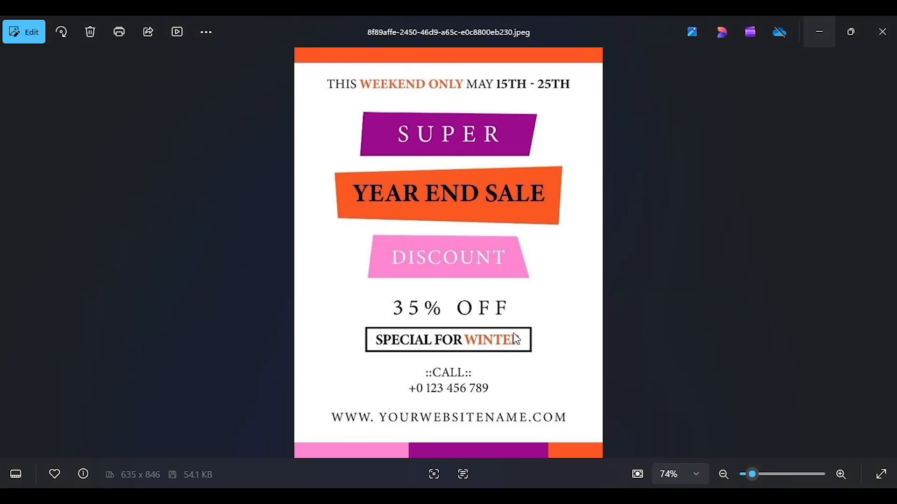
{"action": "key", "text": "alt+Tab"}
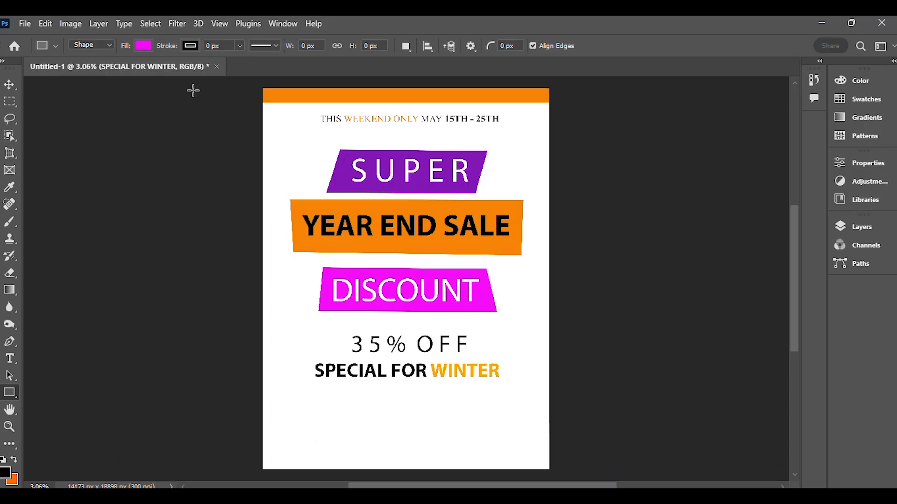
{"action": "left_click", "coordinate": [144, 46]}
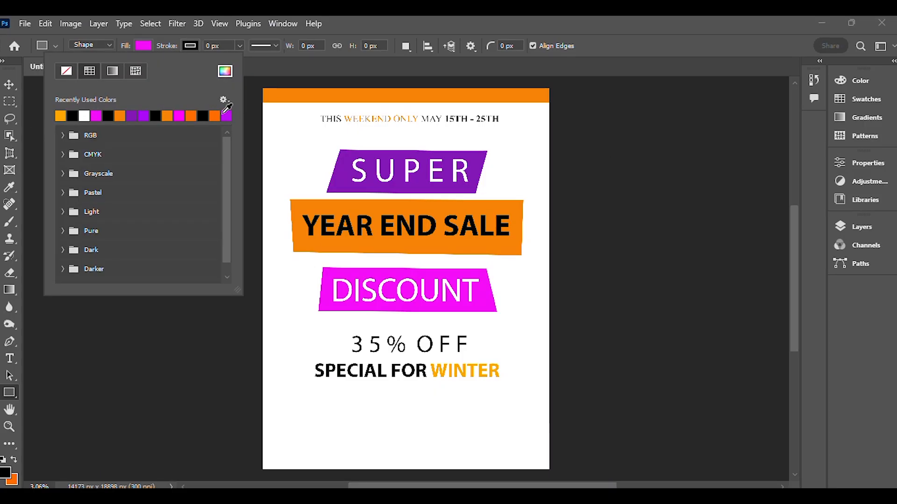
{"action": "left_click", "coordinate": [67, 72]}
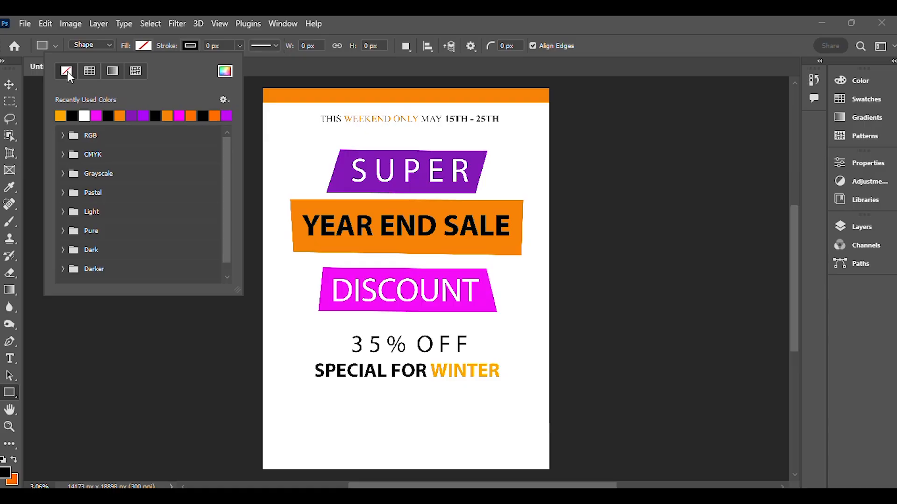
{"action": "left_click", "coordinate": [601, 16]}
- Check the box outline in the reference poster and set the Rectangle tool's stroke width to 10.14 px
{"action": "key", "text": "alt+Tab"}
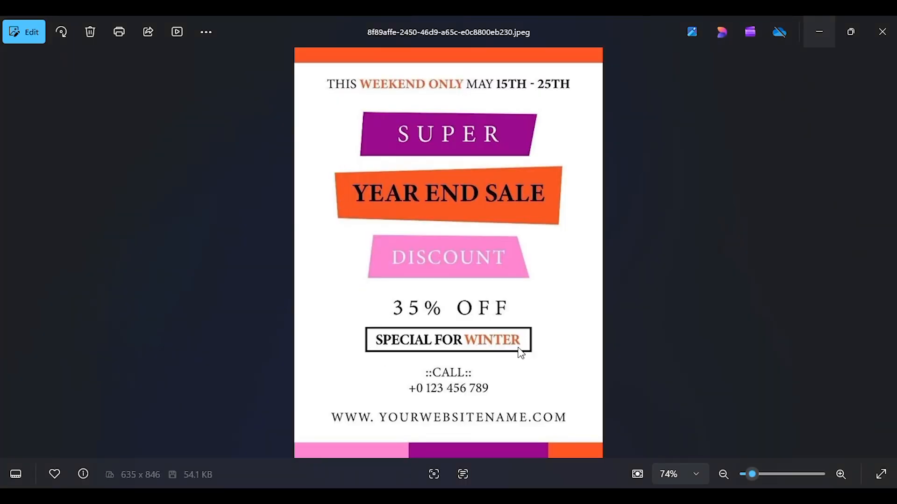
{"action": "key", "text": "alt+Tab"}
{"action": "key", "text": "alt+Tab"}
{"action": "key", "text": "alt+Tab"}
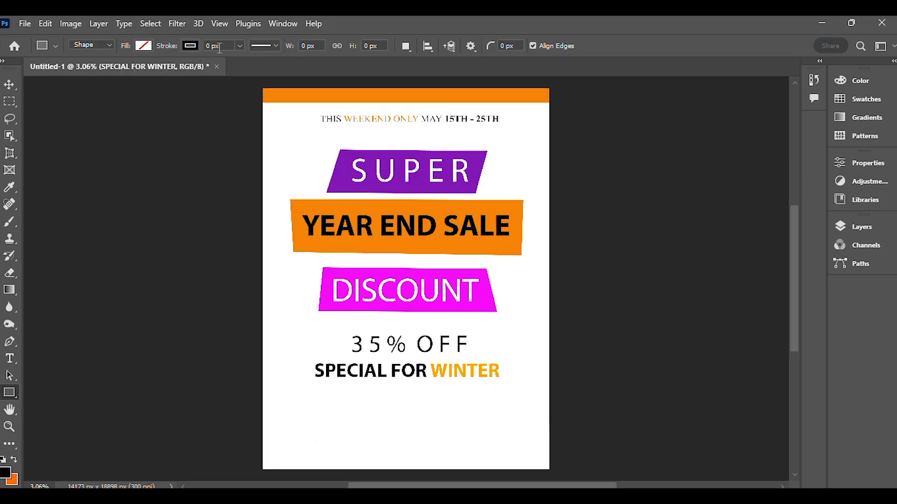
{"action": "left_click", "coordinate": [239, 46]}
{"action": "left_click_drag", "start_coordinate": [240, 61], "coordinate": [251, 62]}
- Draw an unfilled rectangle about 9922 by 1568 px around the SPECIAL FOR WINTER line, matching the reference poster's box
{"action": "key", "text": "alt+Tab"}
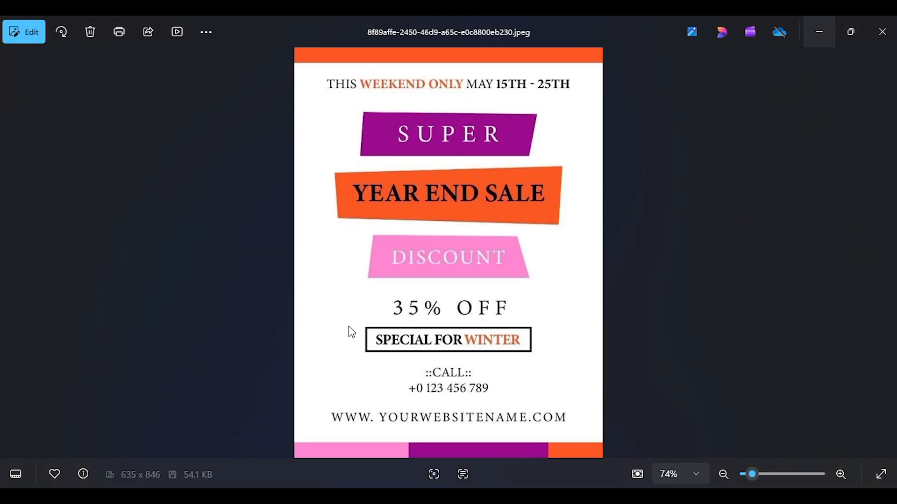
{"action": "key", "text": "alt+Tab"}
{"action": "key", "text": "alt+Tab"}
{"action": "key", "text": "alt+Tab"}
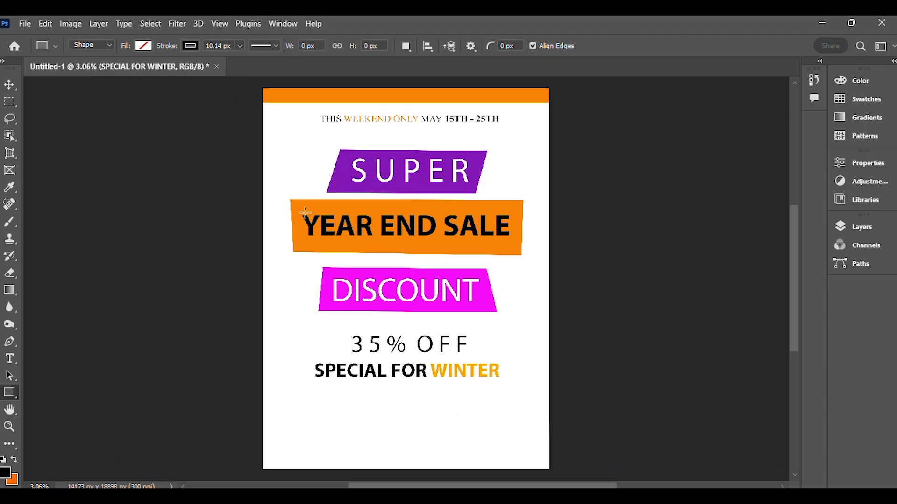
{"action": "key", "text": "alt+Tab"}
{"action": "key", "text": "alt+Tab"}
{"action": "left_click_drag", "start_coordinate": [307, 355], "coordinate": [506, 386]}
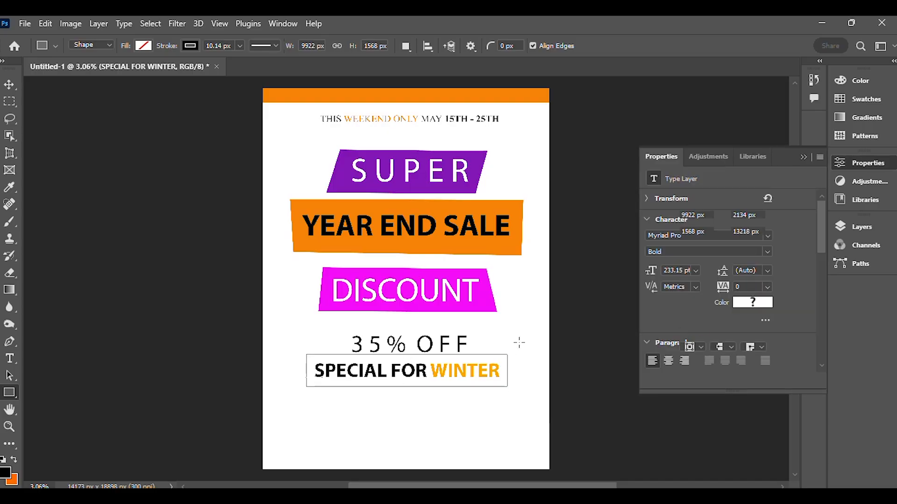
{"action": "left_click", "coordinate": [802, 158]}
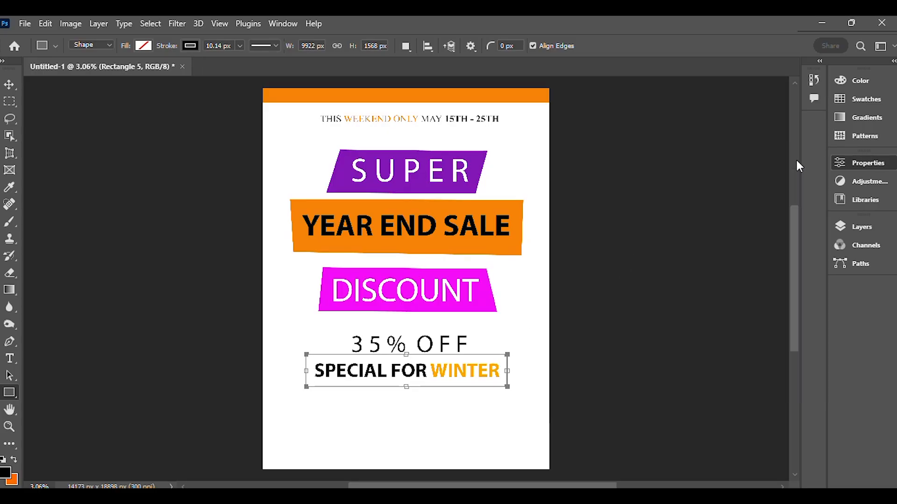
- Thicken the black outline of the box around SPECIAL FOR WINTER to 138.4 px and deselect its path by leaving the Rectangle tool
{"action": "left_click", "coordinate": [240, 47]}
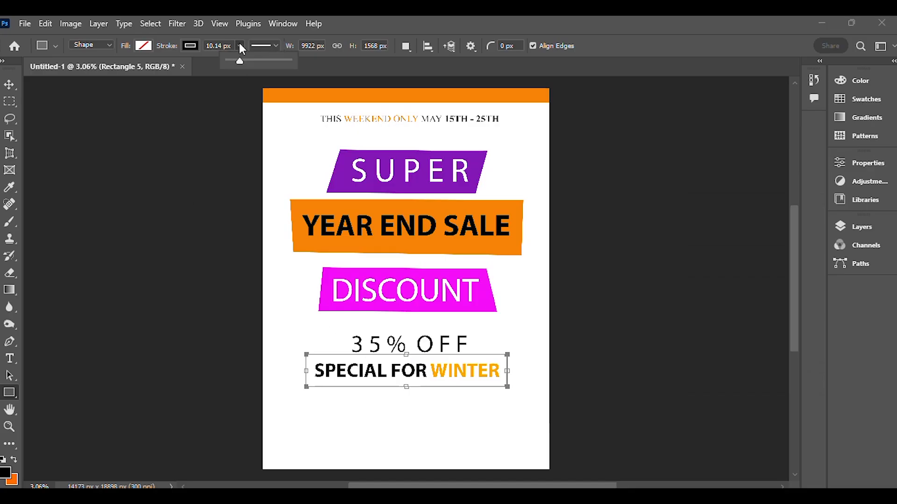
{"action": "left_click", "coordinate": [241, 47]}
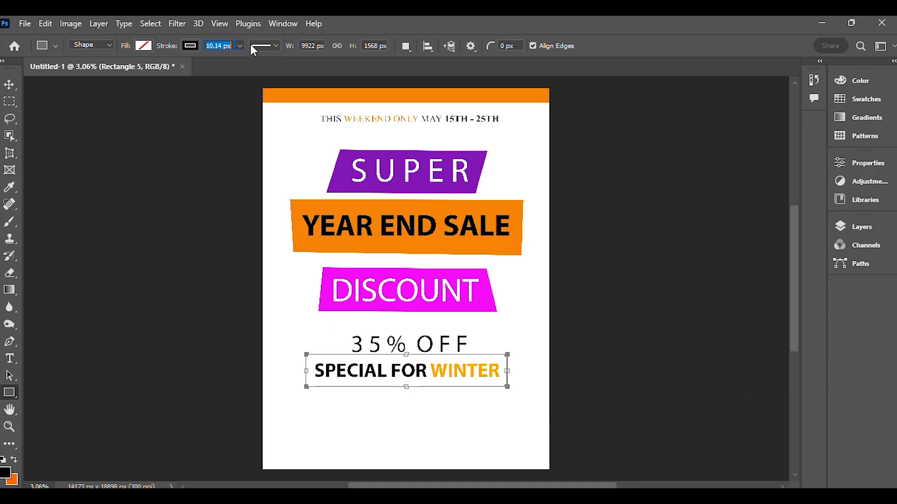
{"action": "left_click", "coordinate": [240, 46]}
{"action": "left_click_drag", "start_coordinate": [242, 63], "coordinate": [268, 60]}
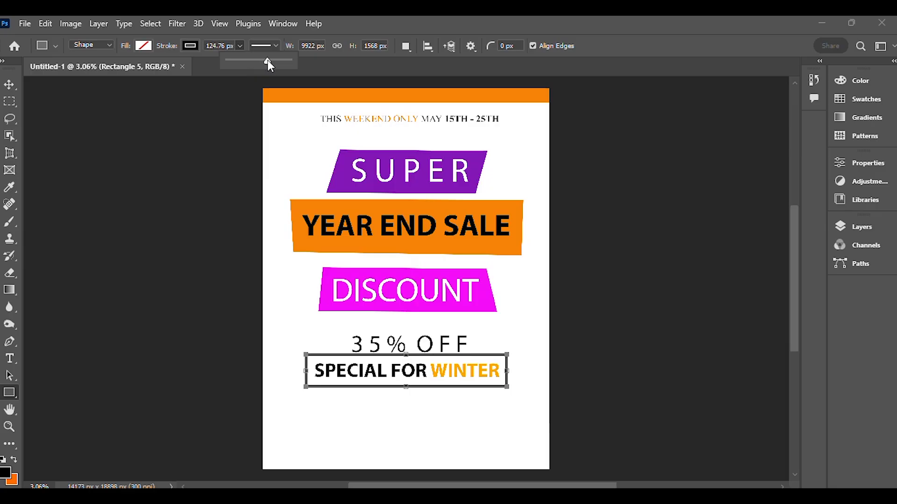
{"action": "left_click_drag", "start_coordinate": [268, 60], "coordinate": [271, 60]}
{"action": "left_click", "coordinate": [607, 28]}
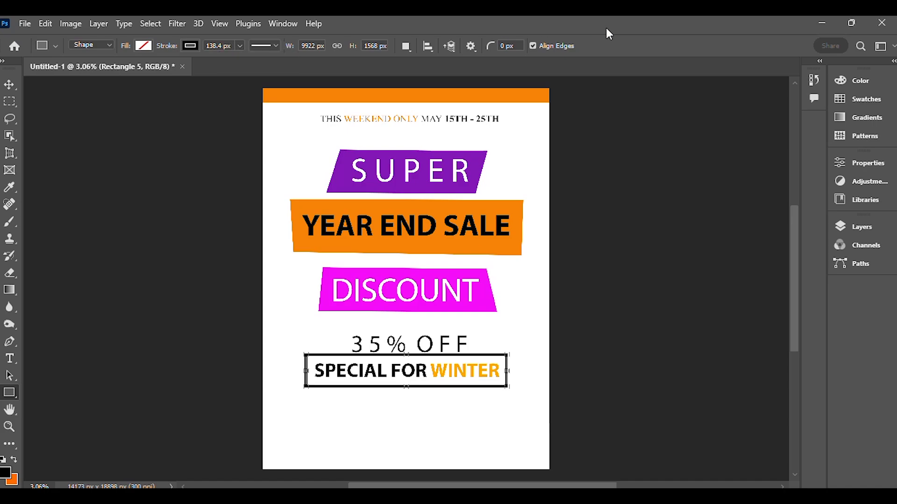
{"action": "left_click", "coordinate": [10, 85]}
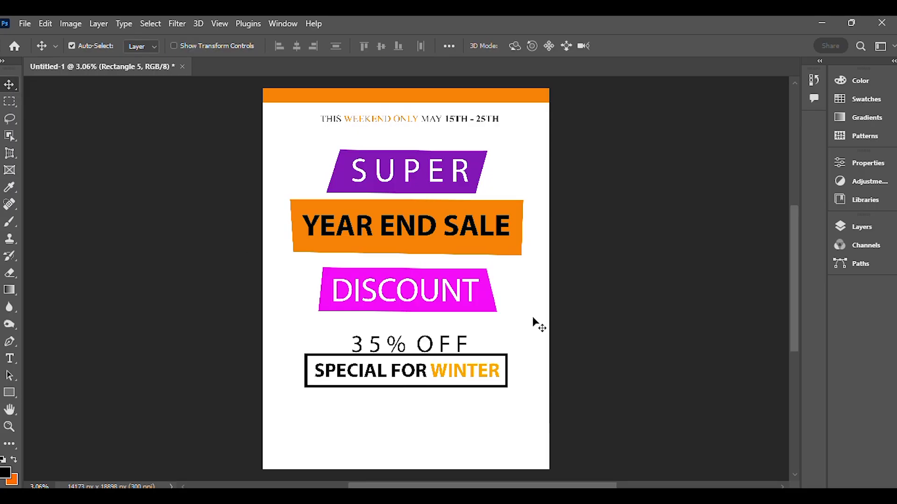
- Nudge the outlined box around SPECIAL FOR WINTER downward to leave more space below the 35% OFF line
{"action": "key", "text": "Down"}
{"action": "key", "text": "Down"}
{"action": "key", "text": "Down"}
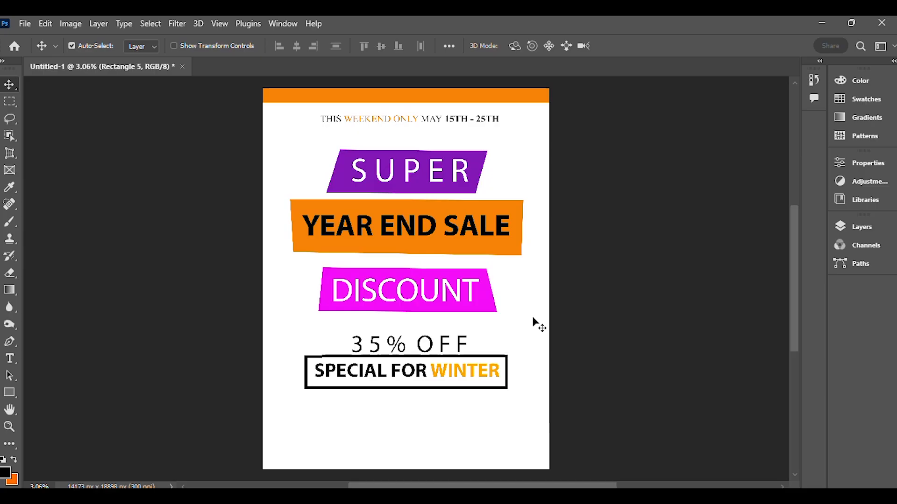
{"action": "key", "text": "Down"}
{"action": "key", "text": "Down"}
{"action": "key", "text": "Down"}
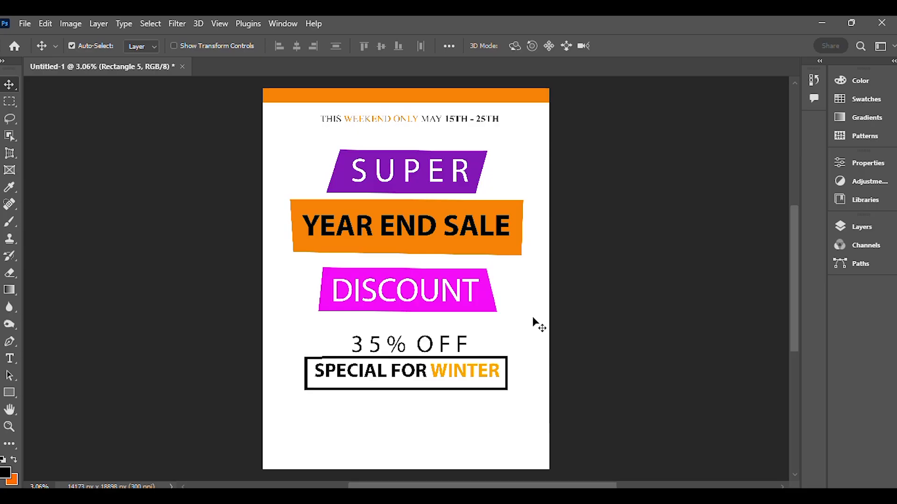
{"action": "key", "text": "Down"}
{"action": "key", "text": "Down"}
{"action": "key", "text": "Down"}
{"action": "key", "text": "Down"}
{"action": "key", "text": "Down"}
{"action": "key", "text": "Down"}
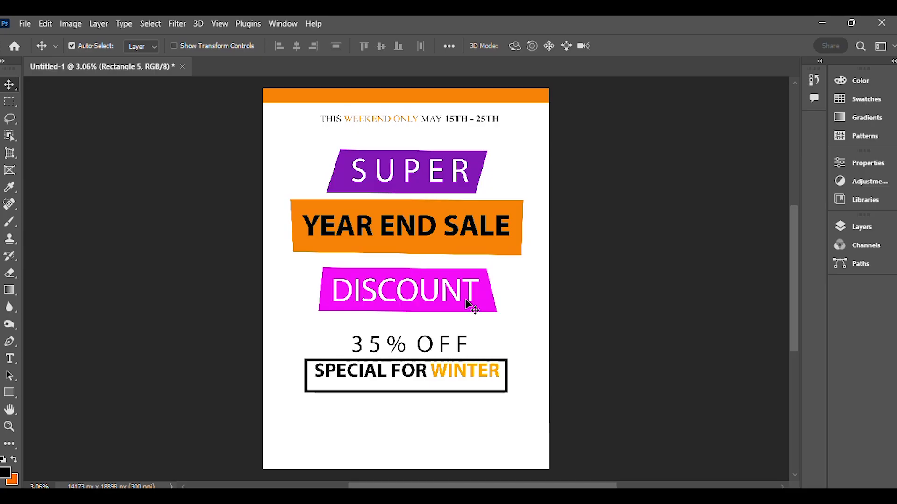
- Select the SPECIAL FOR WINTER text layer and nudge the text down until it sits vertically centred inside its box
{"action": "left_click", "coordinate": [862, 226]}
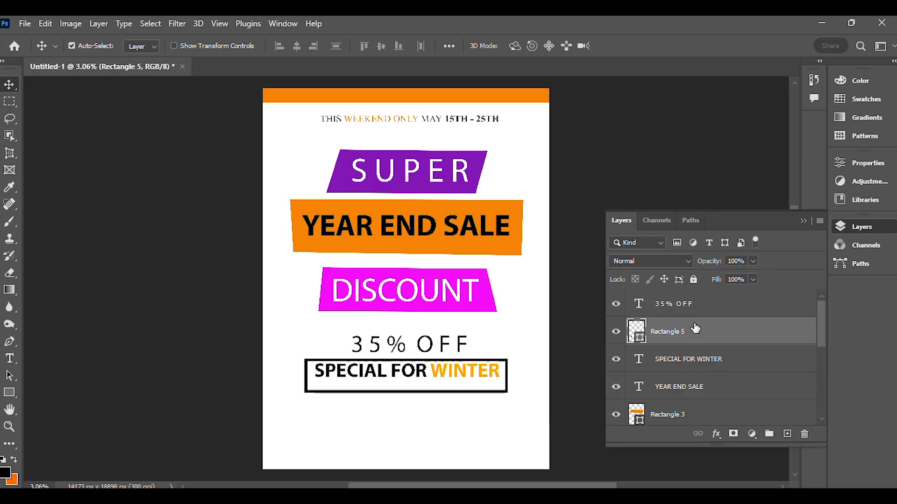
{"action": "left_click", "coordinate": [684, 305]}
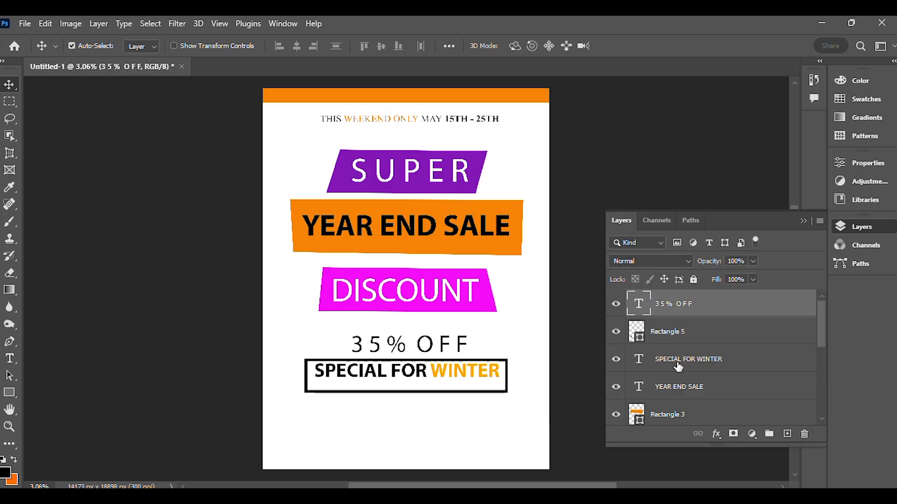
{"action": "left_click", "coordinate": [646, 348]}
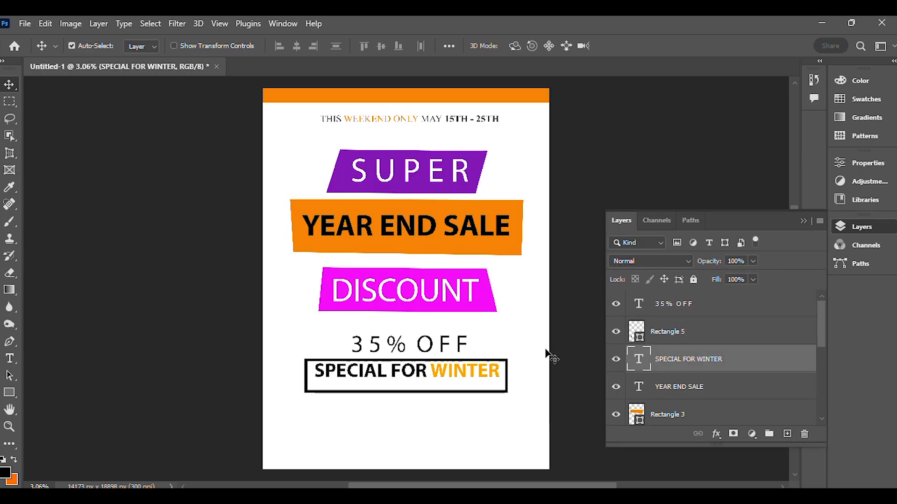
{"action": "key", "text": "Down"}
{"action": "key", "text": "Down"}
{"action": "key", "text": "Down"}
{"action": "key", "text": "Down"}
{"action": "key", "text": "Down"}
{"action": "key", "text": "Down"}
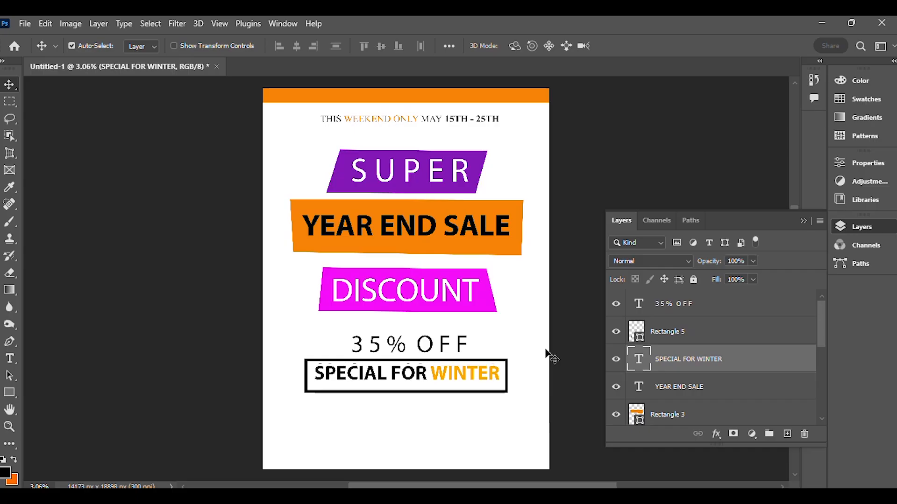
{"action": "key", "text": "Down"}
{"action": "key", "text": "Down"}
{"action": "key", "text": "Down"}
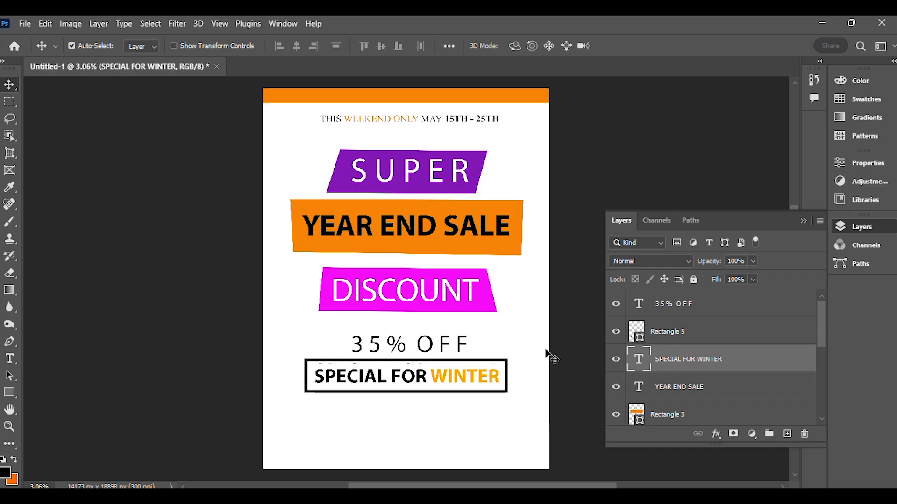
{"action": "key", "text": "Down"}
{"action": "key", "text": "Up"}
{"action": "left_click", "coordinate": [803, 225]}
- Examine the lower part of the reference poster up close, including the call and website lines beneath the SPECIAL FOR WINTER box
{"action": "key", "text": "alt+Tab"}
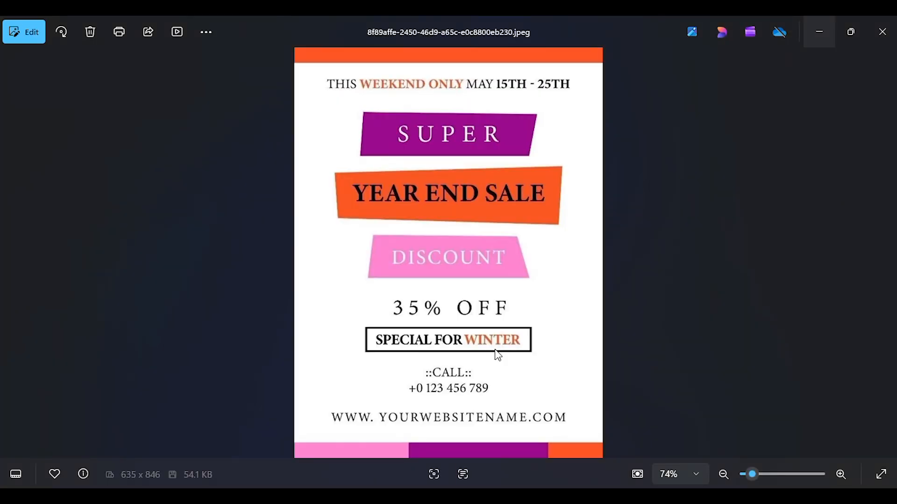
{"action": "key", "text": "alt+Tab"}
{"action": "key", "text": "alt+Tab"}
{"action": "key", "text": "alt+Tab"}
{"action": "key", "text": "alt+Tab"}
{"action": "key", "text": "alt+Tab"}
{"action": "key", "text": "alt+Tab"}
{"action": "key", "text": "alt+Tab"}
{"action": "key", "text": "alt+Tab"}
{"action": "scroll", "coordinate": [431, 381], "scroll_direction": "up", "scroll_amount": 6}
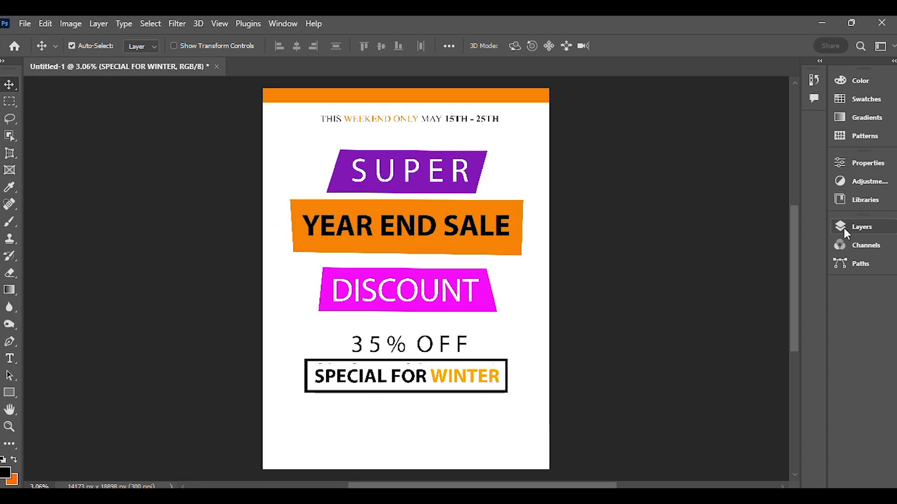
- Duplicate the 35% OFF text layer and place the copy below the SPECIAL FOR WINTER box
{"action": "left_click", "coordinate": [843, 228]}
{"action": "left_click", "coordinate": [689, 305]}
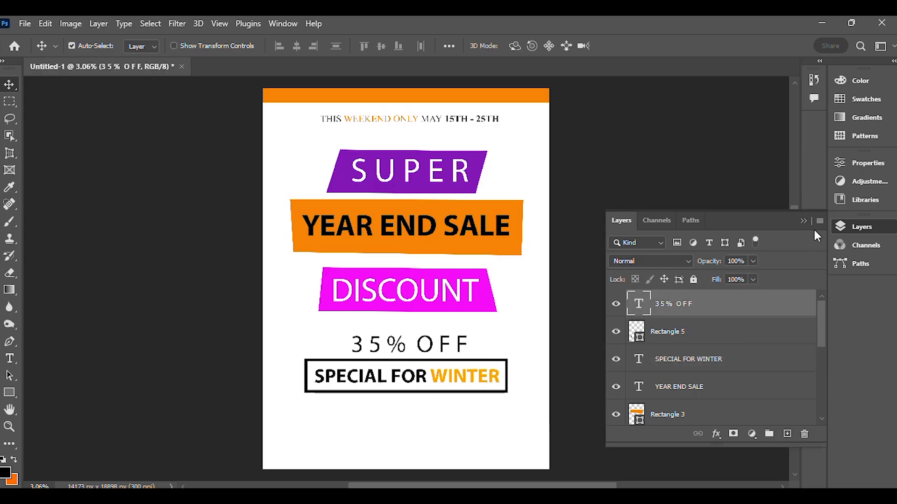
{"action": "left_click", "coordinate": [803, 220]}
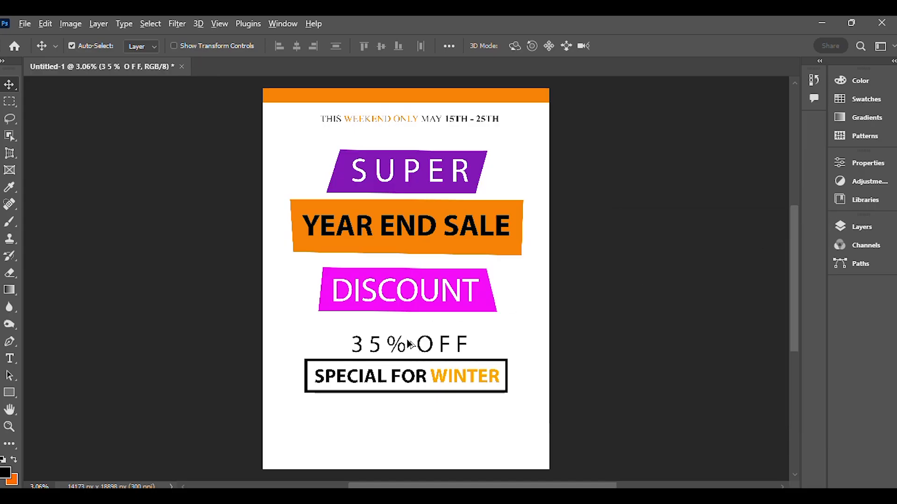
{"action": "left_click_drag", "start_coordinate": [411, 344], "coordinate": [405, 413]}
- Replace the text of the lower 35% OFF copy with CALL, following the reference poster
{"action": "left_click", "coordinate": [9, 359]}
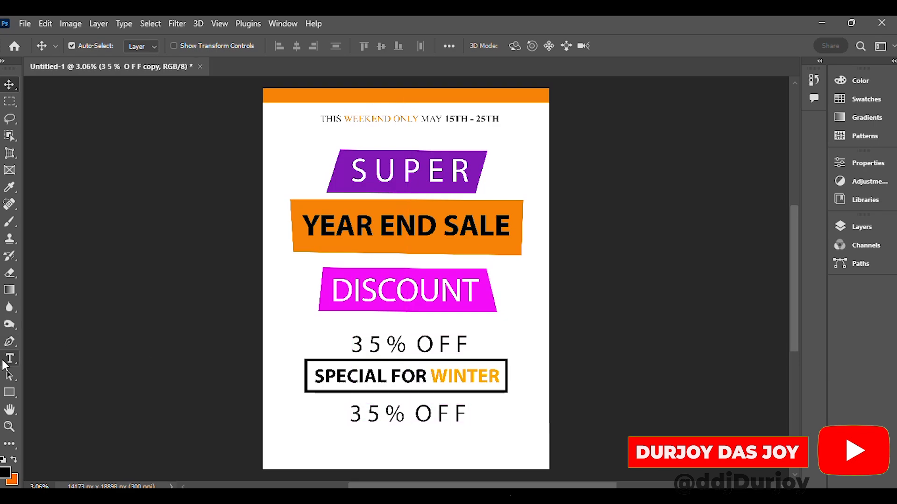
{"action": "triple_click", "coordinate": [414, 413]}
{"action": "key", "text": "alt+Tab"}
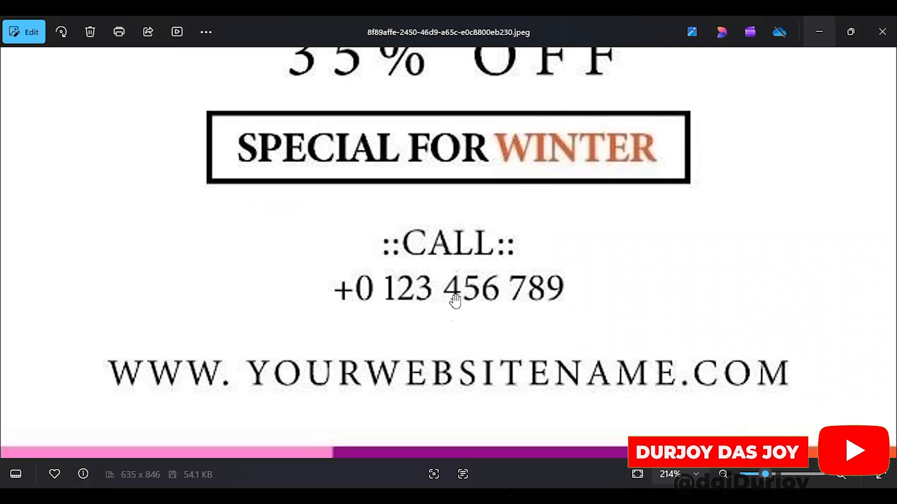
{"action": "key", "text": "alt+Tab"}
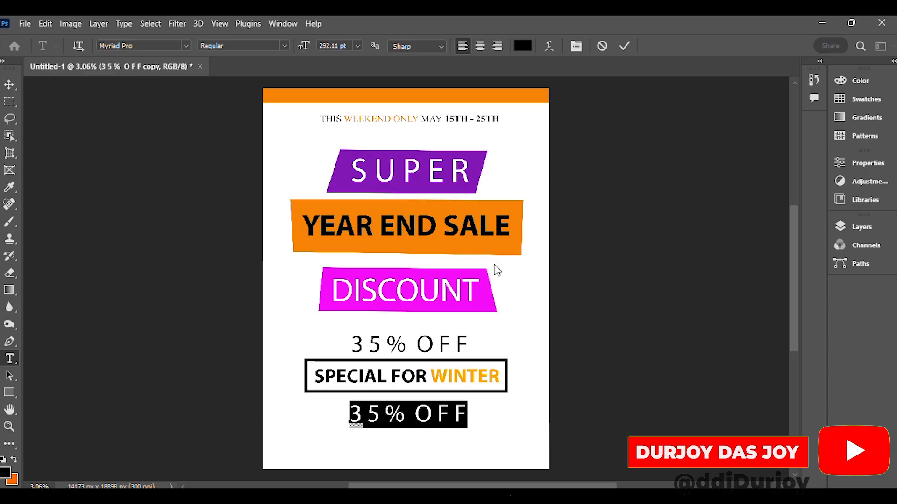
{"action": "type", "text": "CALL"}
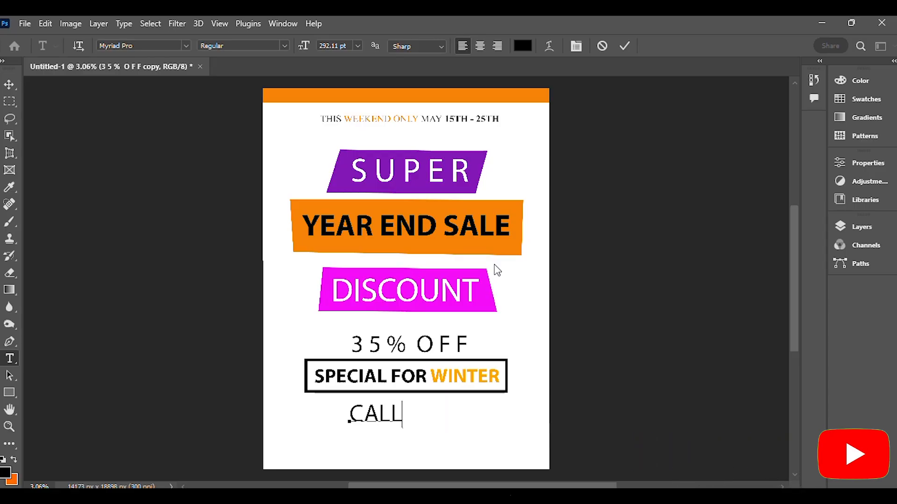
{"action": "key", "text": "alt+Tab"}
{"action": "key", "text": "alt+Tab"}
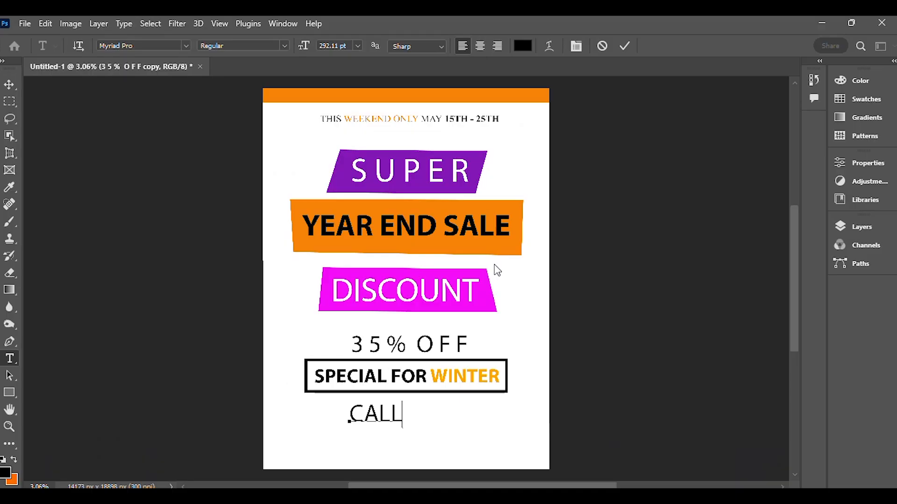
- Add double colons before and after CALL so the line reads ::CALL::, matching the reference, and commit the text
{"action": "type", "text": "::"}
{"action": "key", "text": "Left"}
{"action": "key", "text": "Left"}
{"action": "key", "text": "Left"}
{"action": "key", "text": "Left"}
{"action": "key", "text": "Left"}
{"action": "type", "text": "::"}
{"action": "key", "text": "alt+Tab"}
{"action": "key", "text": "alt+Tab"}
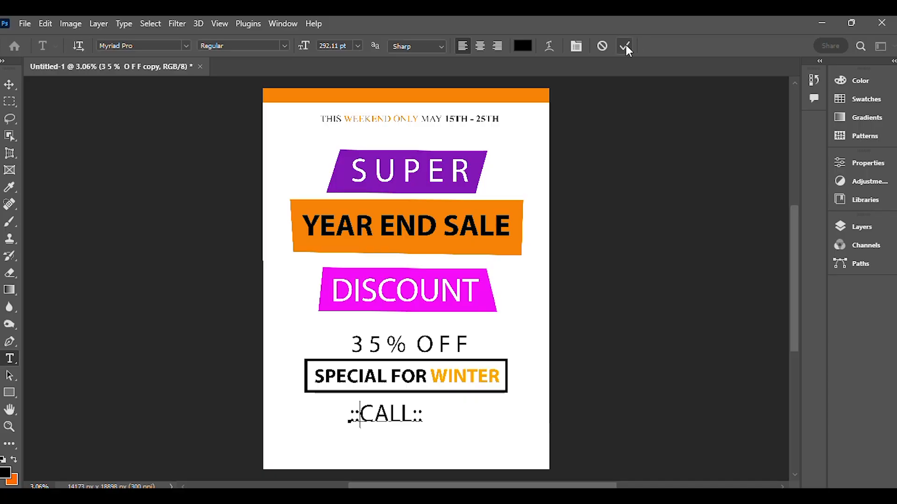
{"action": "key", "text": "alt+Tab"}
{"action": "key", "text": "alt+Tab"}
{"action": "left_click", "coordinate": [625, 46]}
- Move the ::CALL:: line to the horizontal centre of the poster and compare it with the reference
{"action": "left_click", "coordinate": [11, 85]}
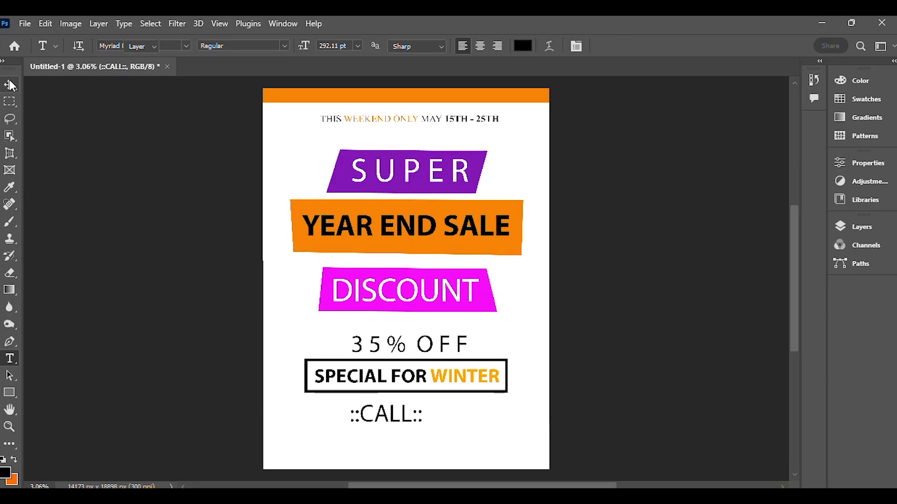
{"action": "left_click_drag", "start_coordinate": [381, 412], "coordinate": [402, 412]}
{"action": "key", "text": "alt+Tab"}
{"action": "left_click_drag", "start_coordinate": [471, 195], "coordinate": [472, 220]}
{"action": "key", "text": "alt+Tab"}
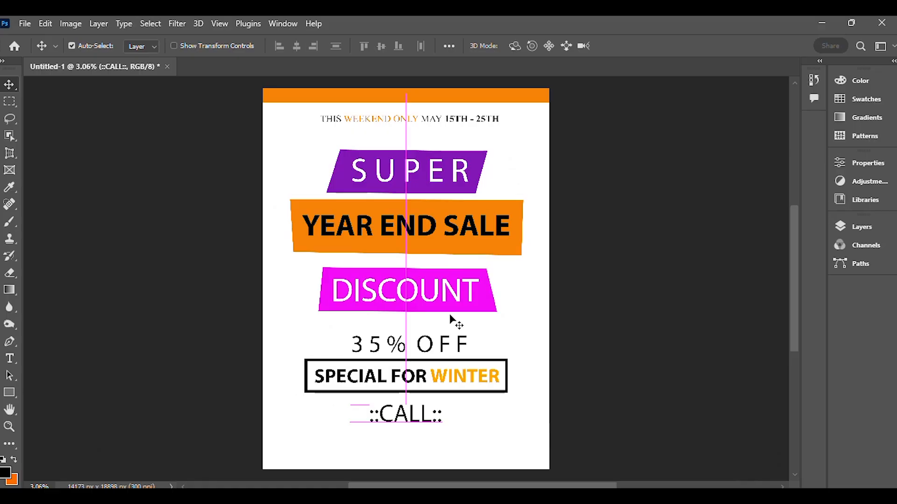
- Scale the ::CALL:: text down proportionally to about 70% beneath the SPECIAL FOR WINTER box
{"action": "key", "text": "ctrl+t"}
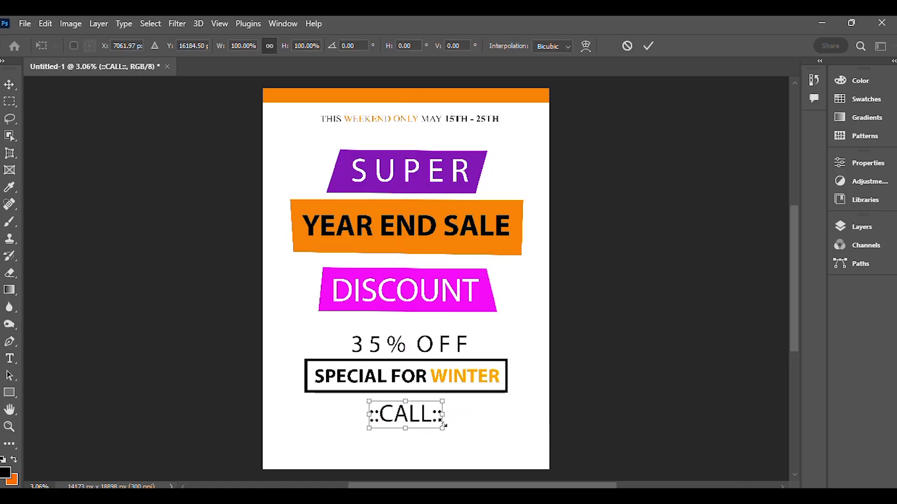
{"action": "left_click_drag", "start_coordinate": [443, 426], "coordinate": [420, 416]}
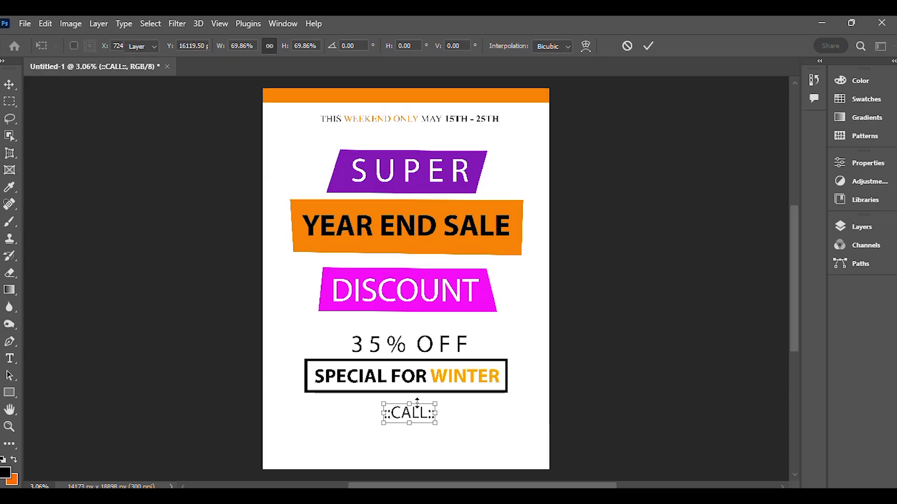
{"action": "key", "text": "Return"}
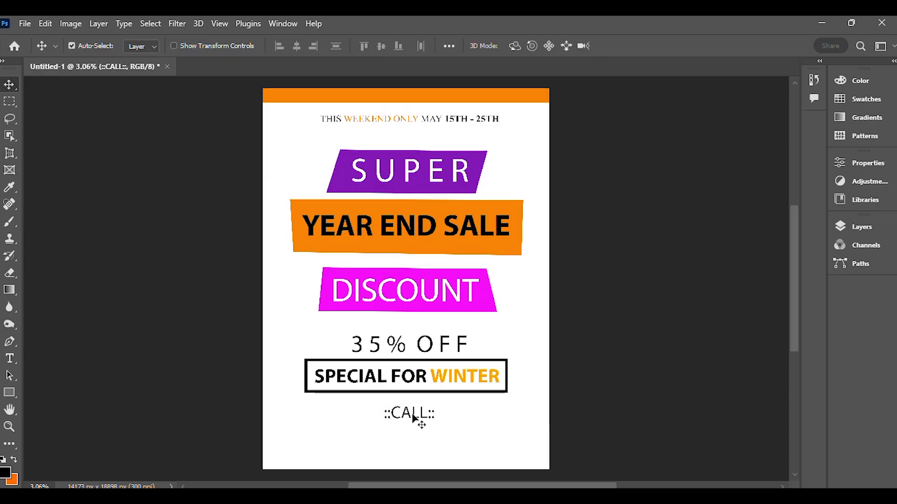
- Duplicate the ::CALL:: line directly beneath itself for the phone number line shown in the reference poster
{"action": "key", "text": "alt+Tab"}
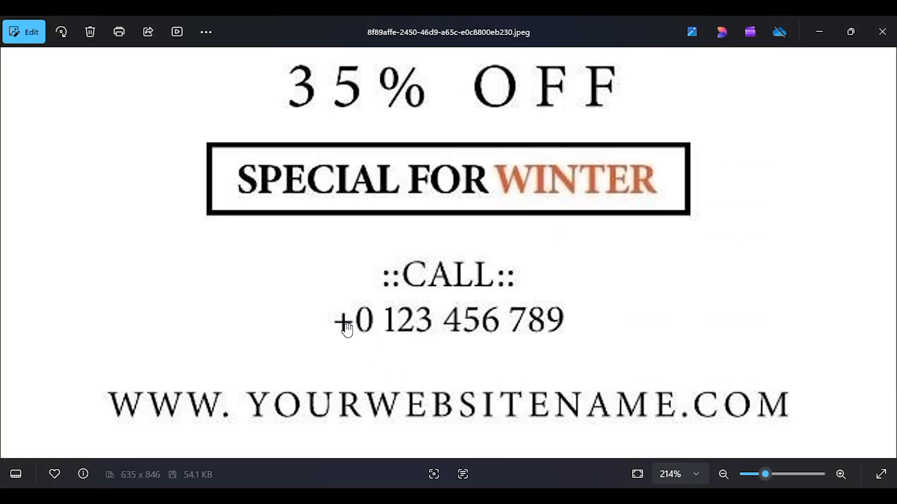
{"action": "key", "text": "alt+Tab"}
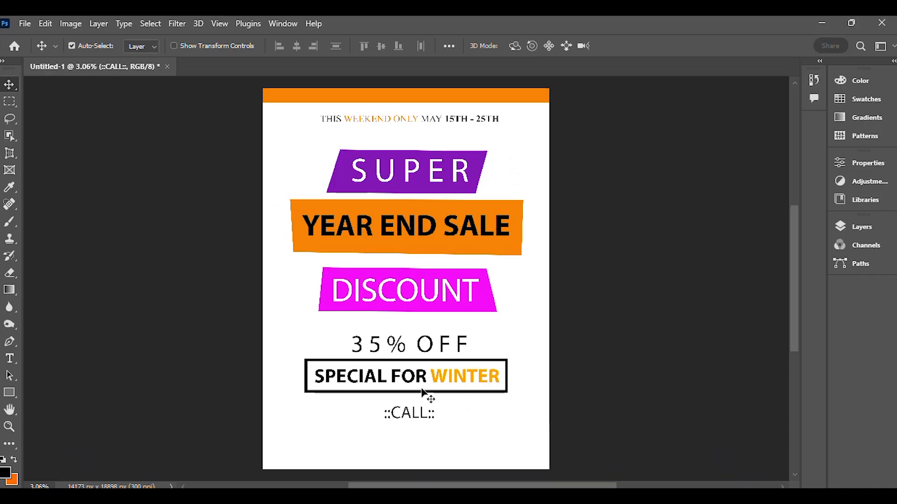
{"action": "left_click_drag", "start_coordinate": [414, 416], "coordinate": [414, 434]}
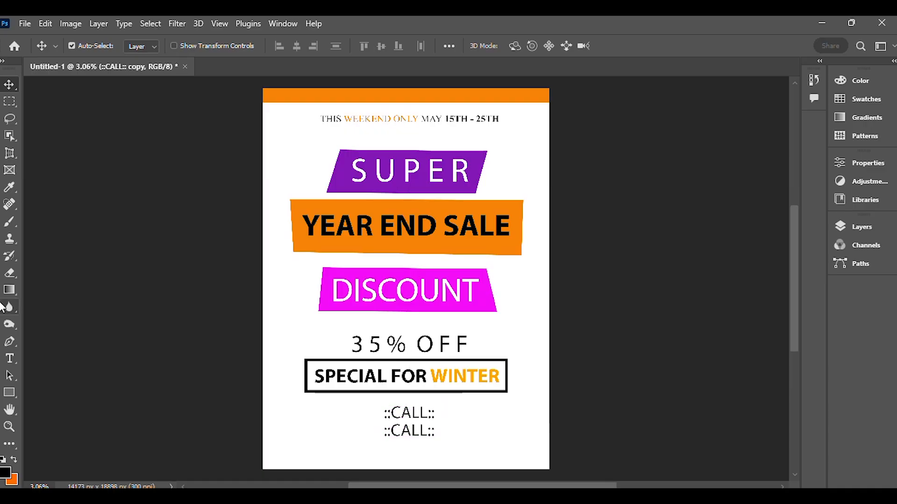
- Replace the text of the lower ::CALL:: copy with the phone number from the reference poster and commit it
{"action": "left_click", "coordinate": [8, 359]}
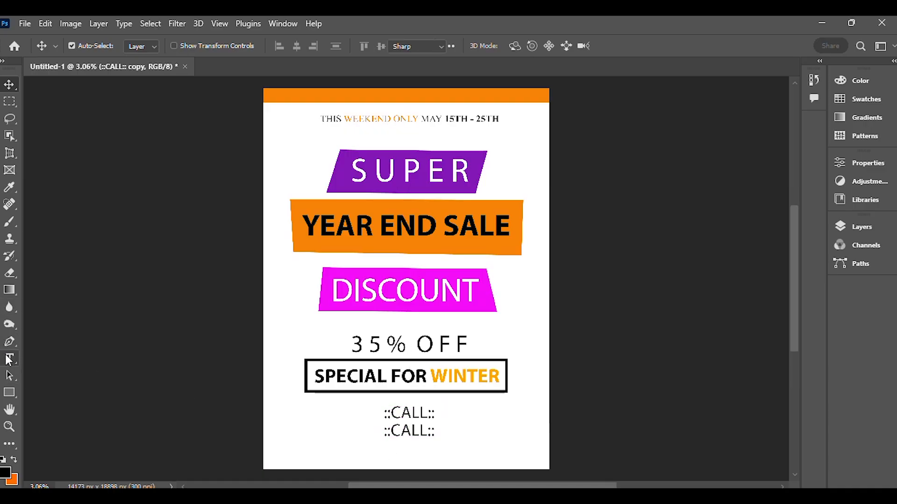
{"action": "double_click", "coordinate": [401, 430]}
{"action": "key", "text": "BackSpace"}
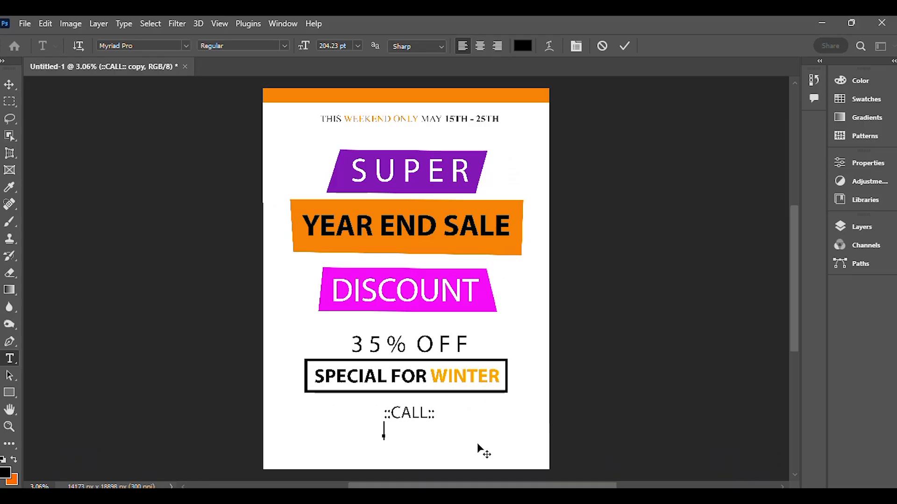
{"action": "key", "text": "alt+Tab"}
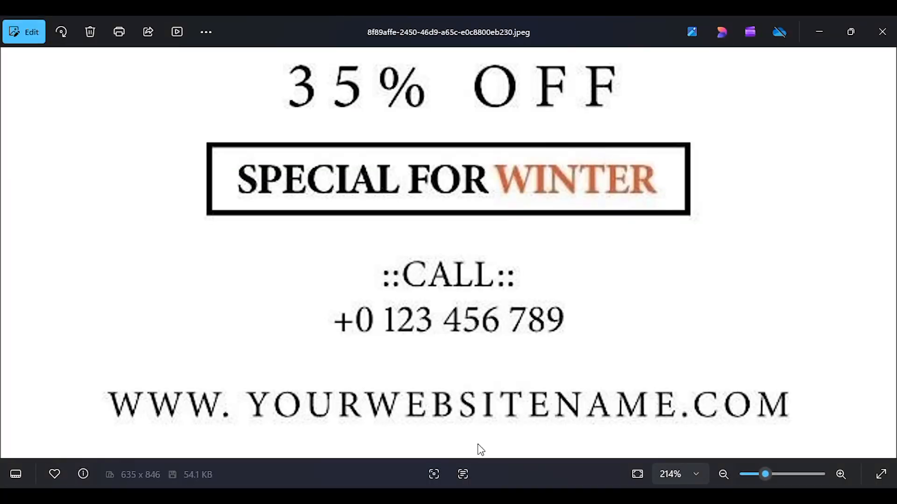
{"action": "key", "text": "alt+Tab"}
{"action": "type", "text": "+"}
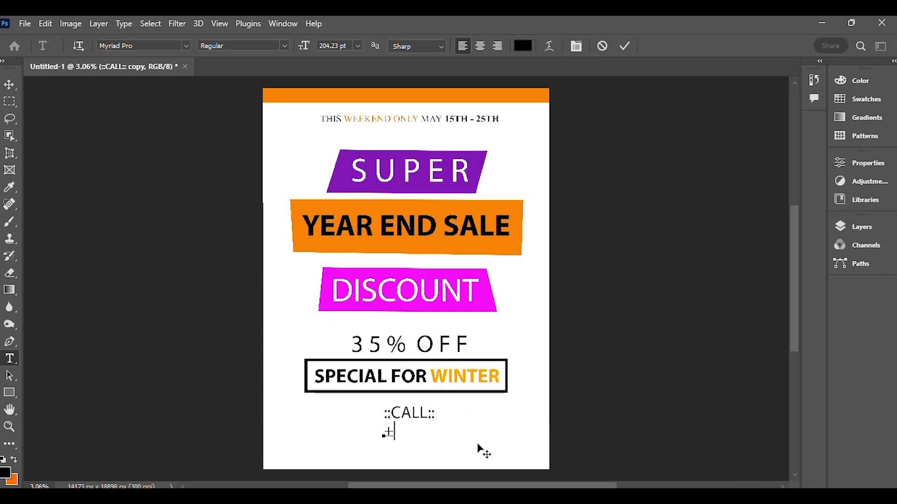
{"action": "key", "text": "alt+Tab"}
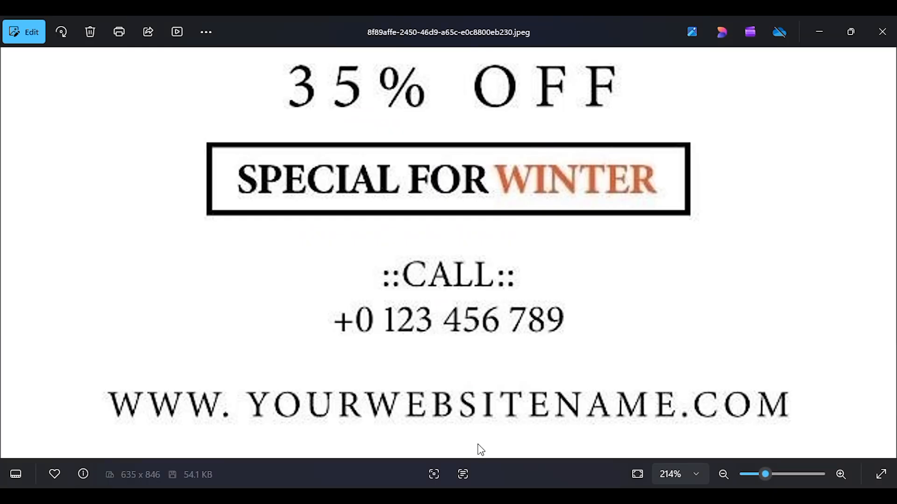
{"action": "key", "text": "alt+Tab"}
{"action": "type", "text": "123"}
{"action": "key", "text": "alt+Tab"}
{"action": "key", "text": "alt+Tab"}
{"action": "type", "text": "456"}
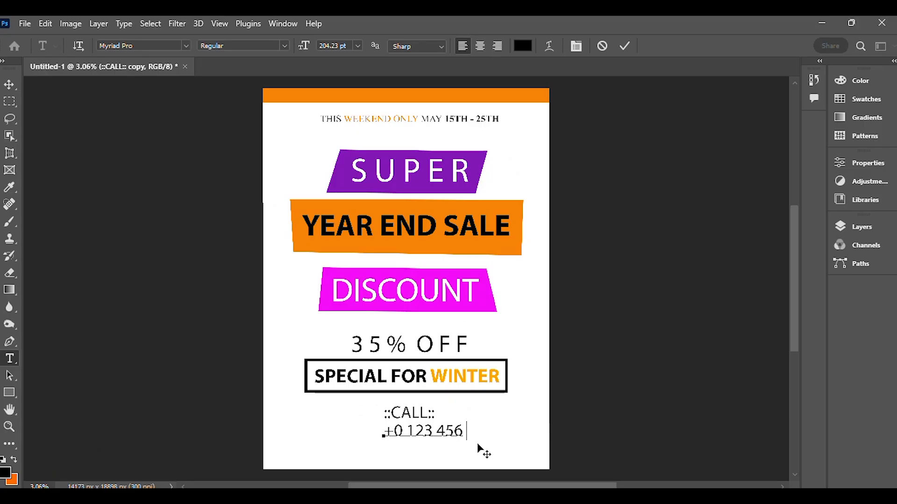
{"action": "type", "text": " 78"}
{"action": "key", "text": "alt+Tab"}
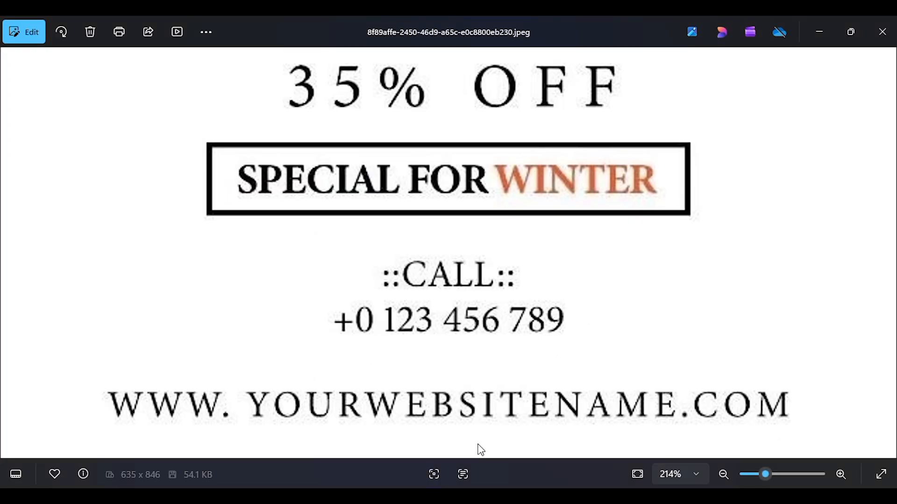
{"action": "key", "text": "alt+Tab"}
{"action": "type", "text": "9"}
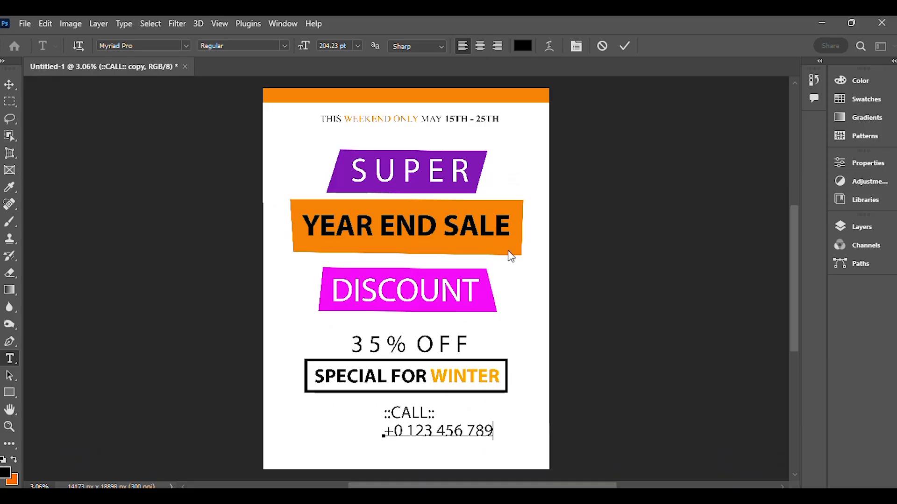
{"action": "left_click", "coordinate": [625, 46]}
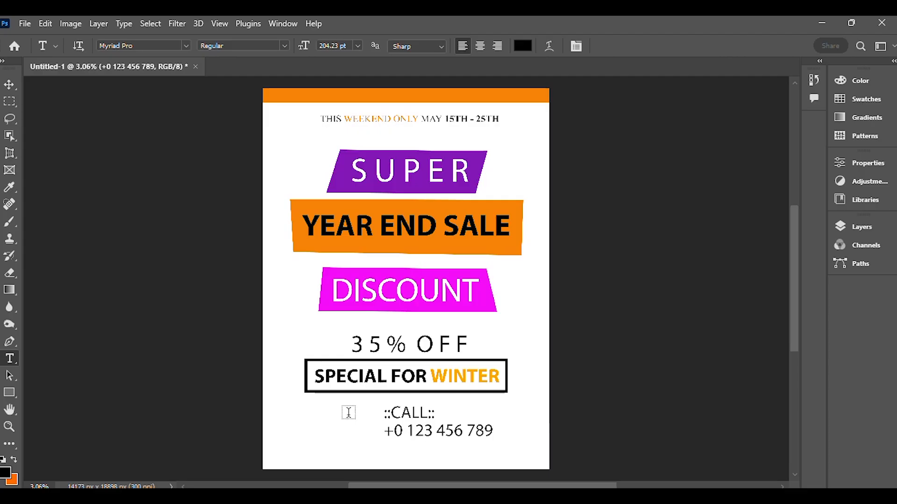
- Centre the phone number line beneath ::CALL:: and check the layout of the lower lines in the reference poster
{"action": "left_click", "coordinate": [9, 84]}
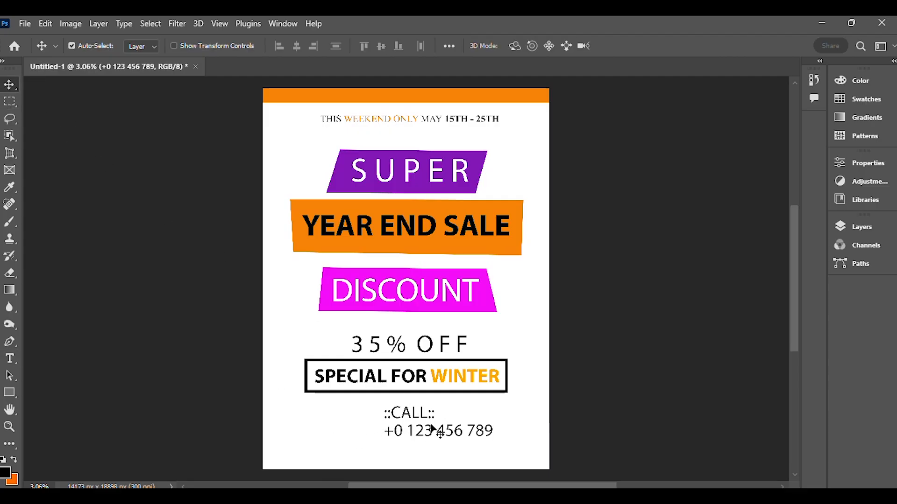
{"action": "left_click_drag", "start_coordinate": [425, 430], "coordinate": [404, 430]}
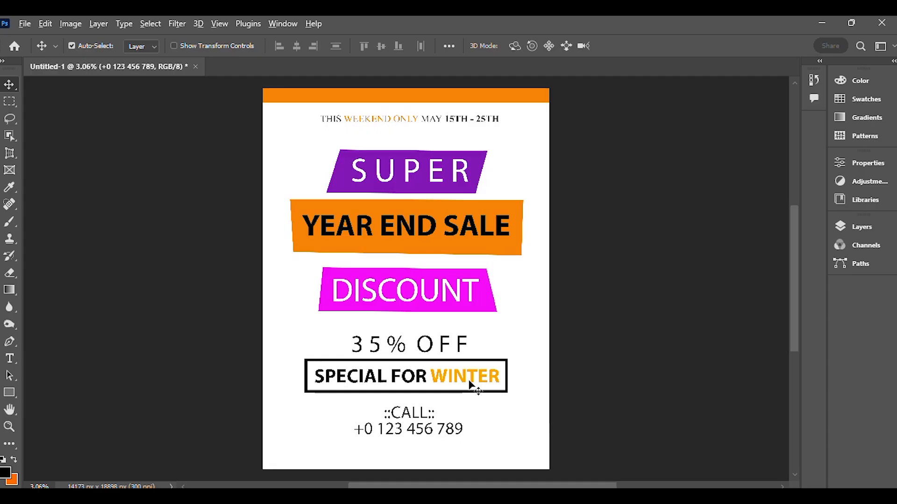
{"action": "key", "text": "alt+Tab"}
{"action": "key", "text": "alt+Tab"}
{"action": "key", "text": "alt+Tab"}
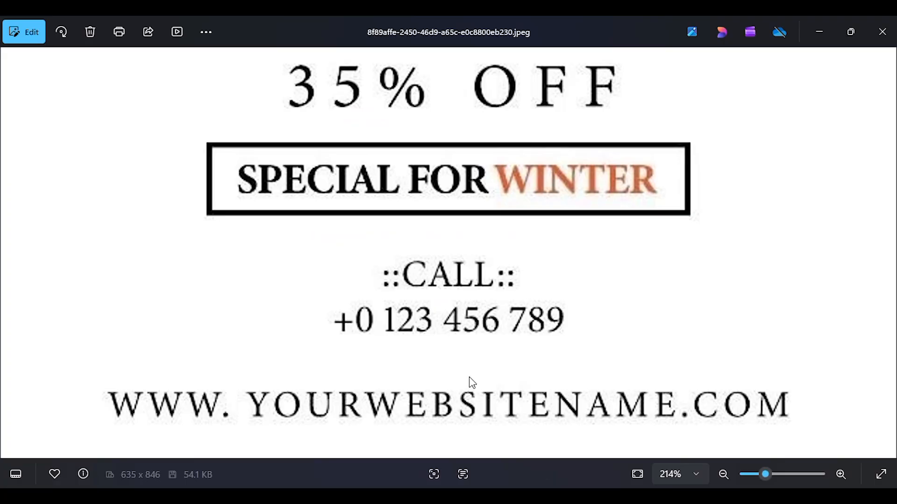
{"action": "scroll", "coordinate": [472, 383], "scroll_direction": "down", "scroll_amount": 2}
{"action": "left_click_drag", "start_coordinate": [474, 393], "coordinate": [474, 314]}
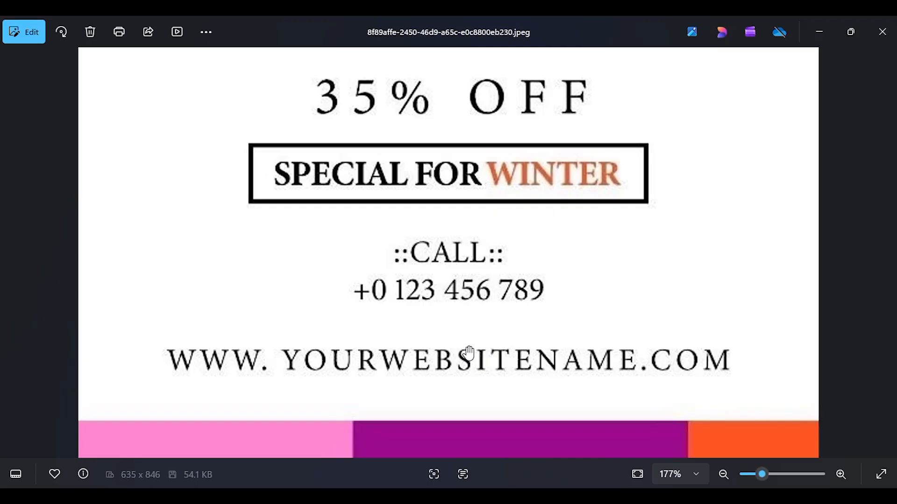
{"action": "key", "text": "alt+Tab"}
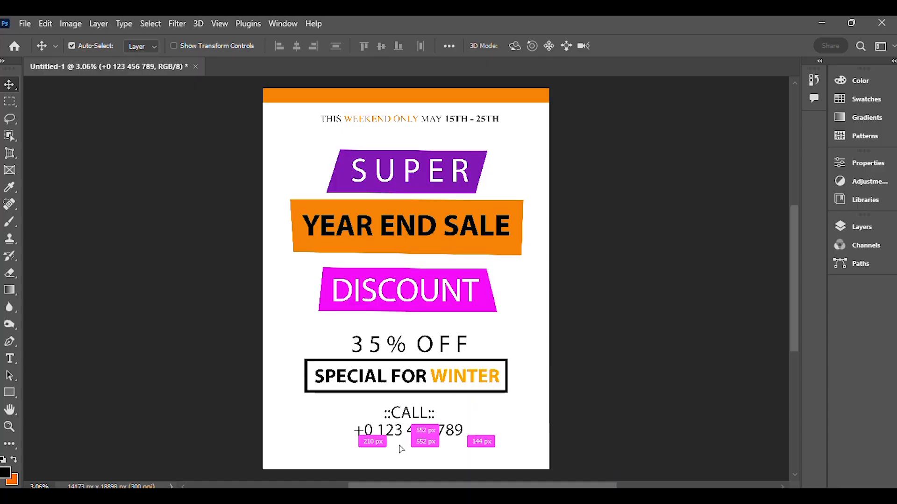
- Duplicate the phone number line directly beneath itself and clear the copy's text for the website line
{"action": "left_click_drag", "start_coordinate": [400, 449], "coordinate": [396, 471]}
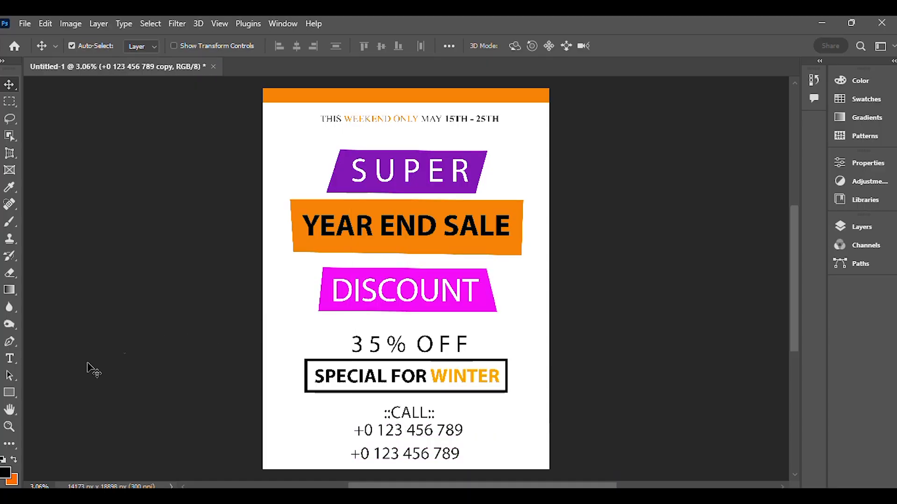
{"action": "left_click", "coordinate": [10, 359]}
{"action": "left_click", "coordinate": [410, 453]}
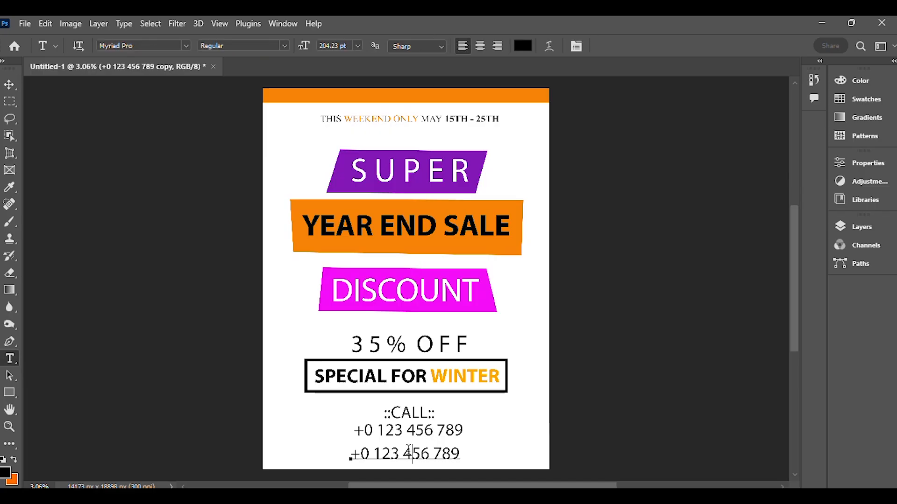
{"action": "key", "text": "ctrl+a"}
{"action": "key", "text": "BackSpace"}
{"action": "key", "text": "alt+Tab"}
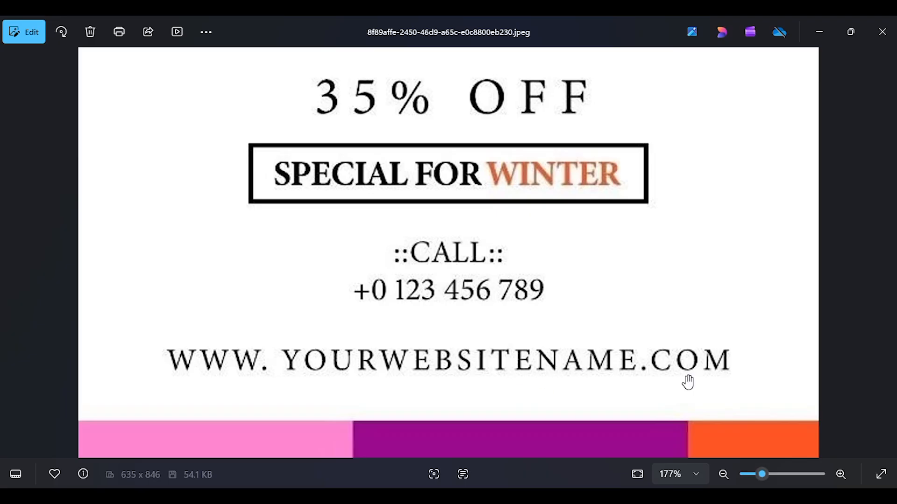
{"action": "key", "text": "alt+Tab"}
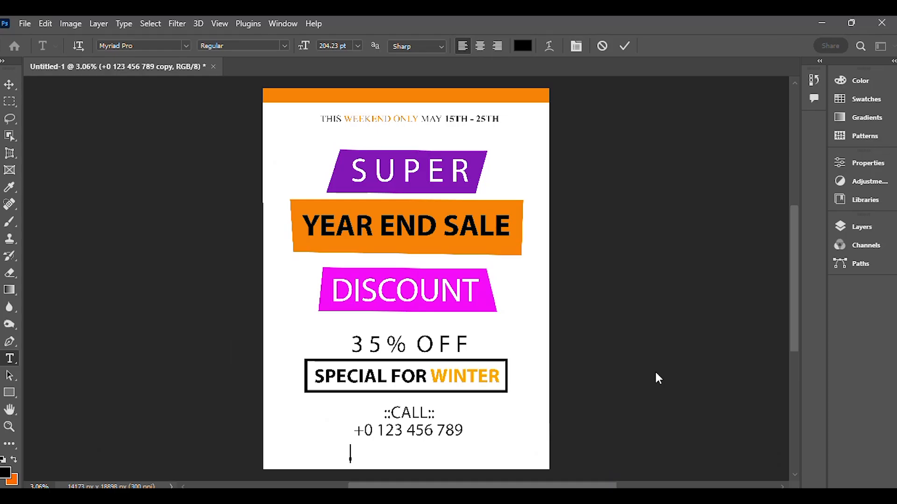
{"action": "type", "text": "www."}
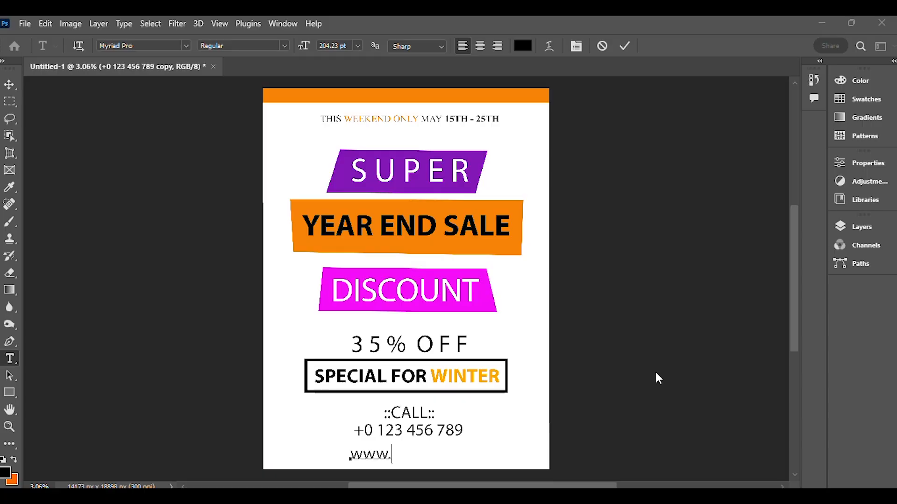
{"action": "key", "text": "alt+Tab"}
{"action": "key", "text": "alt+Tab"}
{"action": "key", "text": "BackSpace"}
{"action": "key", "text": "BackSpace"}
{"action": "key", "text": "BackSpace"}
{"action": "type", "text": "www"}
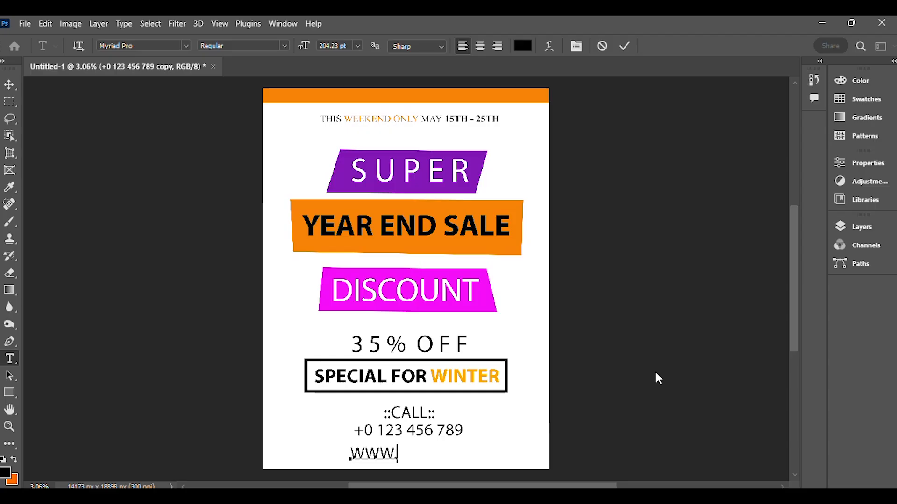
{"action": "type", "text": ".YOURWE"}
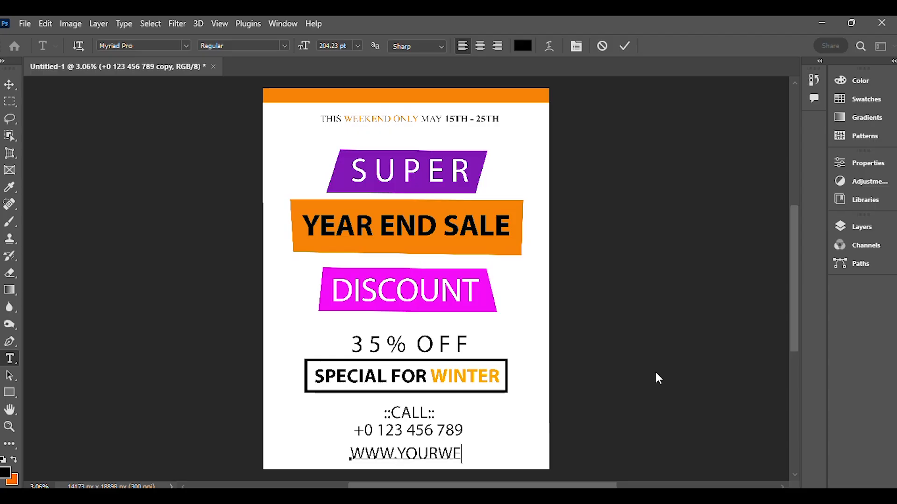
{"action": "type", "text": "BSITE"}
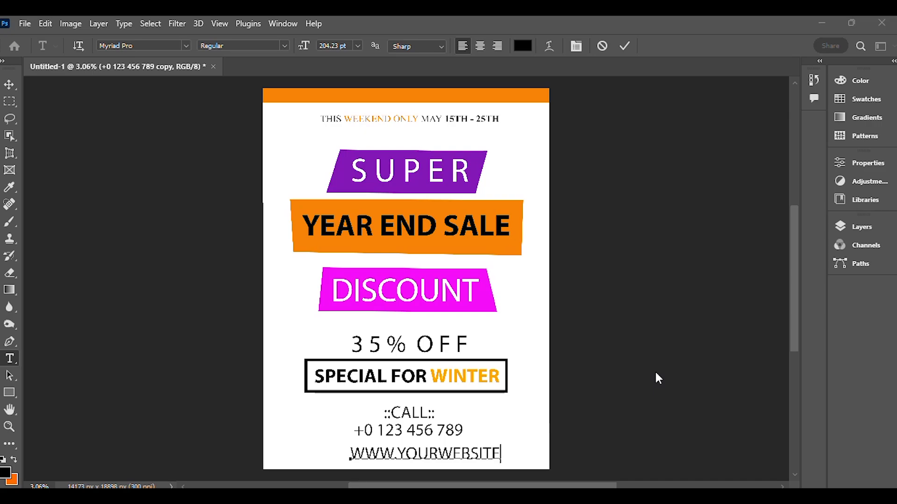
{"action": "key", "text": "alt+Tab"}
{"action": "key", "text": "alt+Tab"}
{"action": "type", "text": "NAME.COM"}
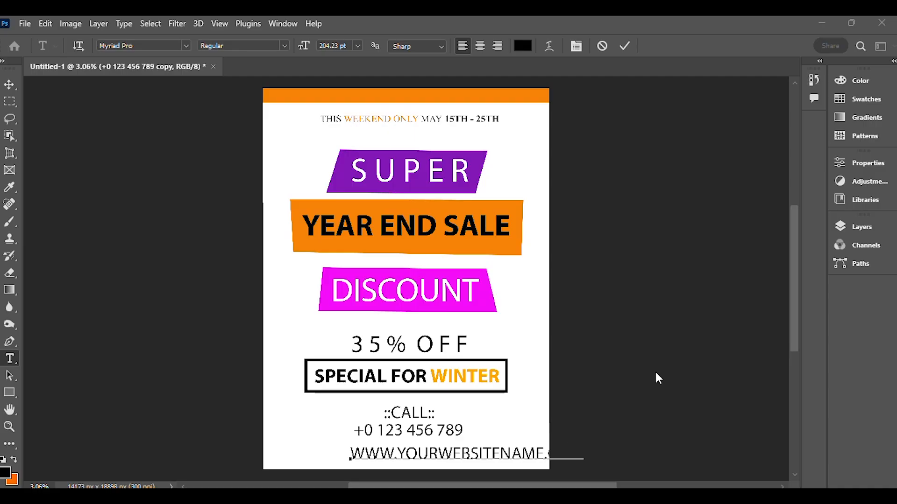
{"action": "key", "text": "alt+Tab"}
{"action": "key", "text": "alt+Tab"}
{"action": "left_click", "coordinate": [623, 49]}
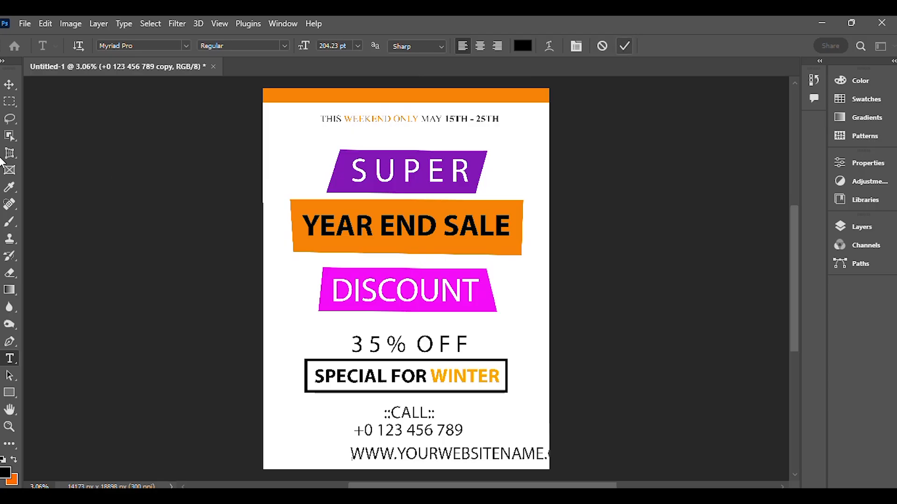
- Move the website line to the horizontal centre of the poster beneath the phone number, comparing with the reference
{"action": "left_click", "coordinate": [13, 84]}
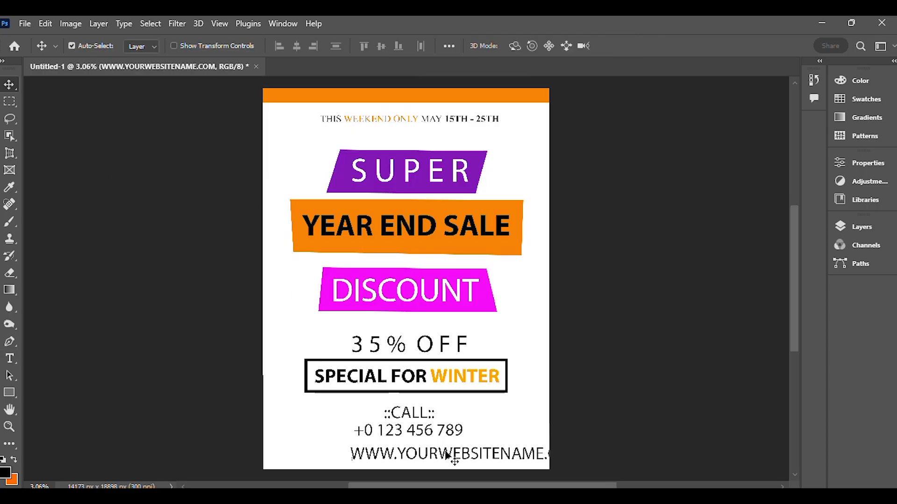
{"action": "left_click_drag", "start_coordinate": [423, 458], "coordinate": [394, 447]}
{"action": "key", "text": "alt+Tab"}
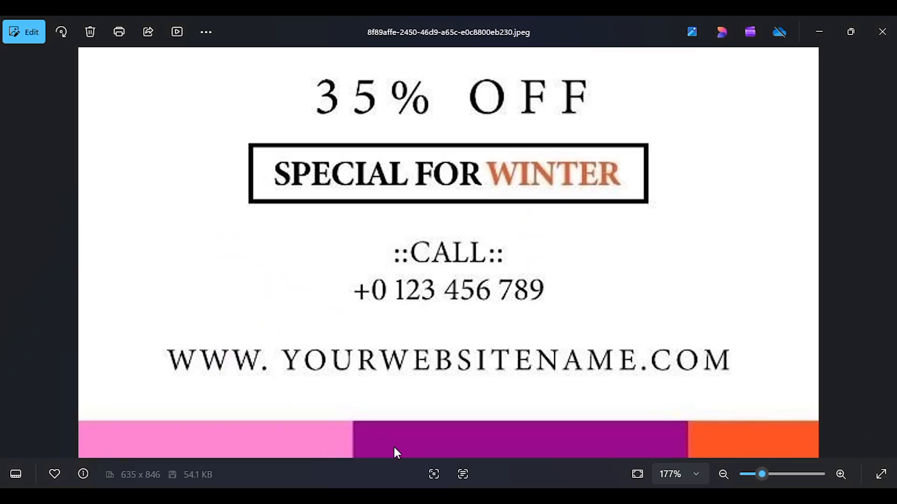
{"action": "key", "text": "alt+Tab"}
{"action": "left_click_drag", "start_coordinate": [394, 450], "coordinate": [384, 455]}
{"action": "key", "text": "alt+Tab"}
{"action": "key", "text": "alt+Tab"}
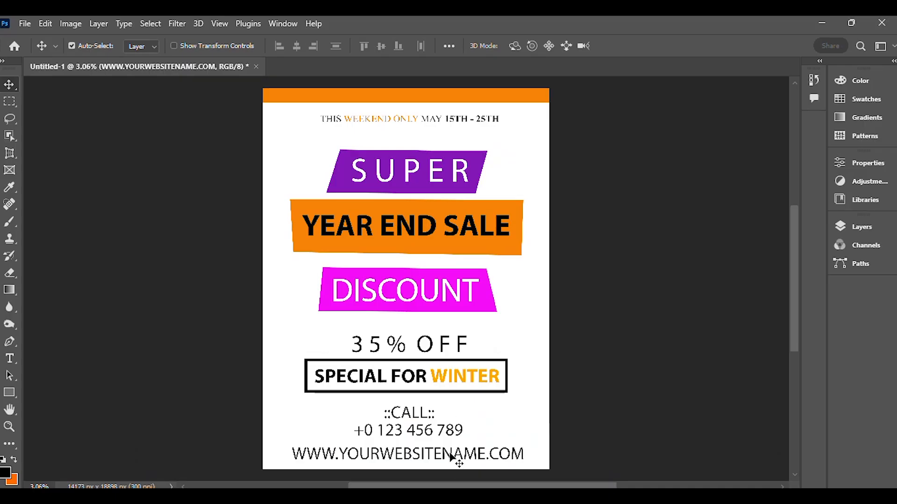
{"action": "left_click_drag", "start_coordinate": [450, 455], "coordinate": [453, 455]}
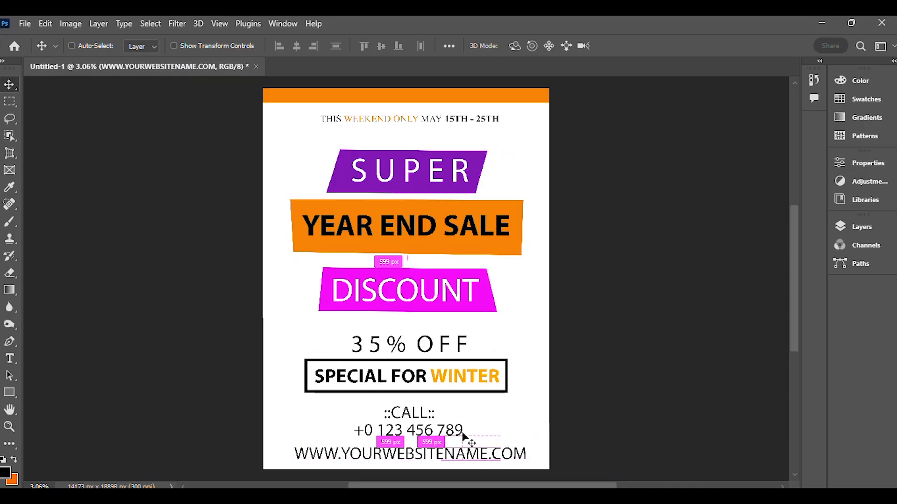
- Scale the website line down proportionally to about 96.7% around its centre
{"action": "key", "text": "ctrl+t"}
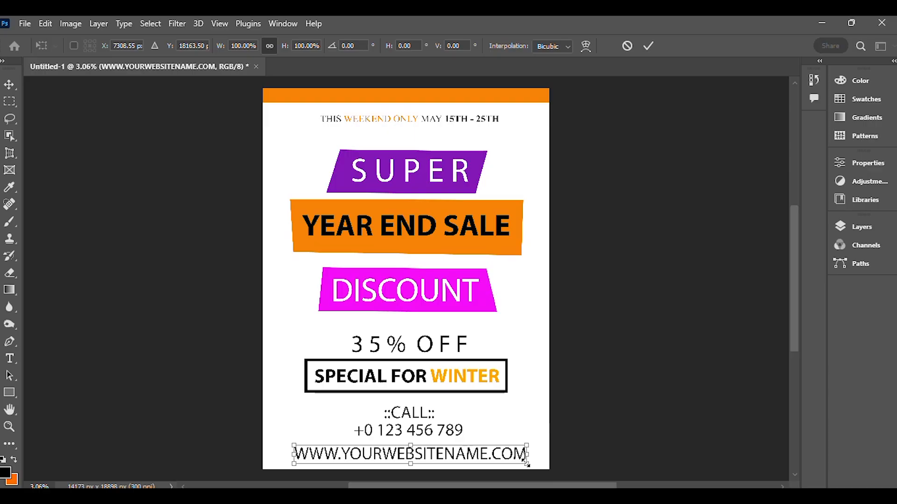
{"action": "left_click_drag", "start_coordinate": [526, 464], "coordinate": [520, 462]}
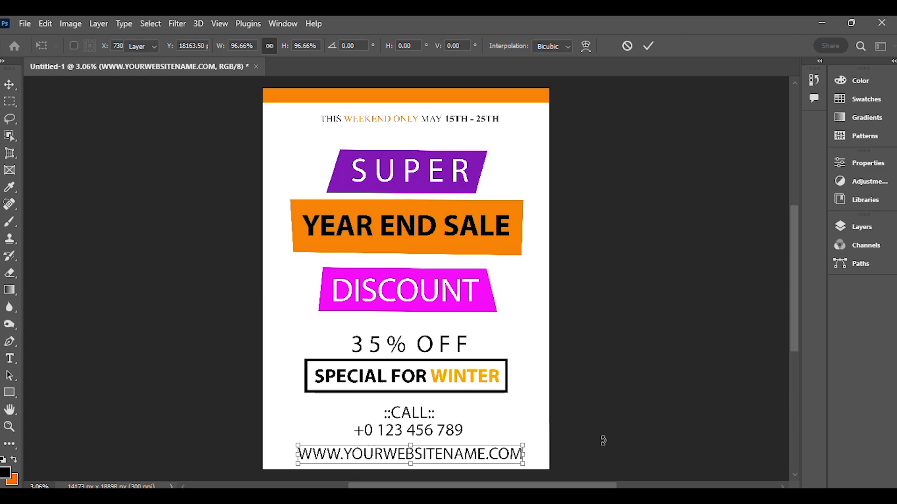
{"action": "key", "text": "Return"}
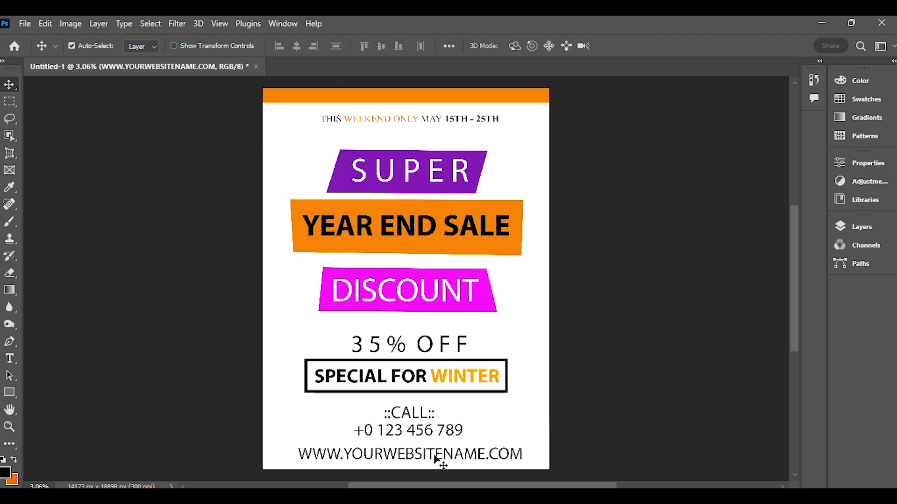
- Nudge the website line up close beneath the phone number and slightly to the right
{"action": "key", "text": "shift+Up"}
{"action": "key", "text": "shift+Up"}
{"action": "key", "text": "shift+Up"}
{"action": "key", "text": "shift+Up"}
{"action": "key", "text": "shift+Up"}
{"action": "key", "text": "shift+Up"}
{"action": "key", "text": "shift+Up"}
{"action": "key", "text": "shift+Up"}
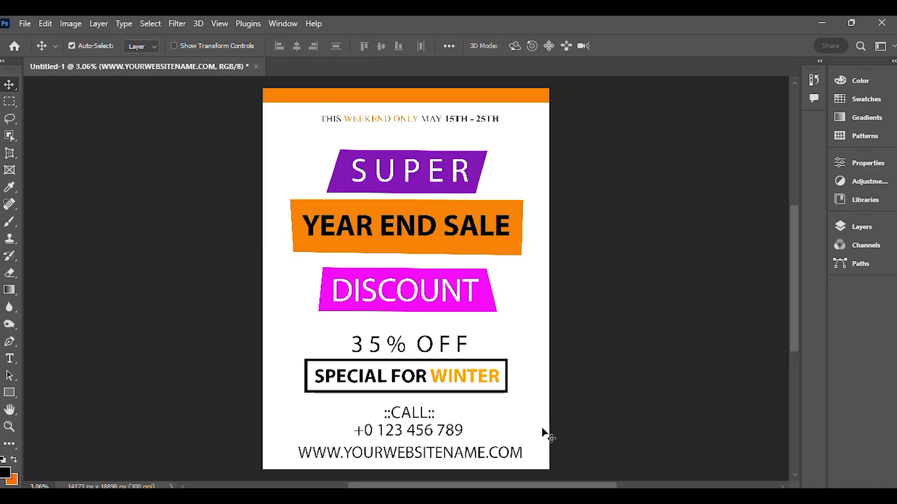
{"action": "key", "text": "shift+Up"}
{"action": "key", "text": "shift+Up"}
{"action": "key", "text": "shift+Up"}
{"action": "key", "text": "shift+Up"}
{"action": "key", "text": "shift+Up"}
{"action": "key", "text": "shift+Up"}
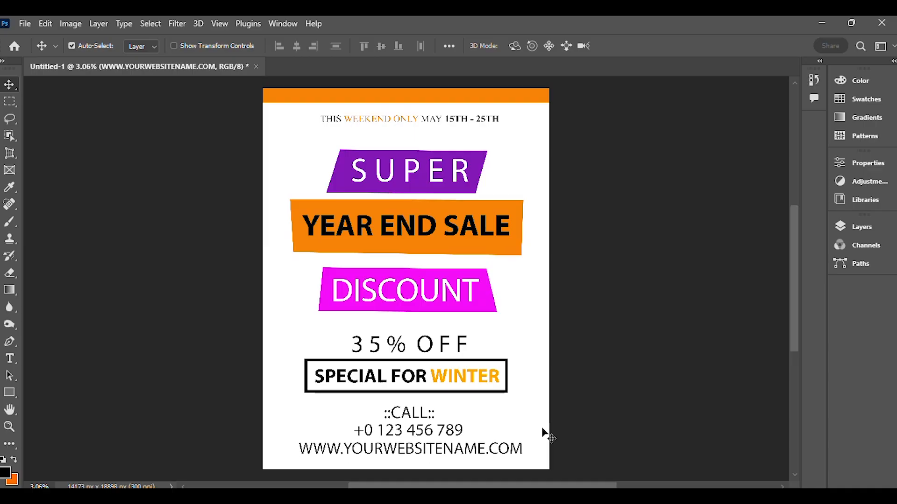
{"action": "key", "text": "shift+Right"}
{"action": "key", "text": "shift+Right"}
{"action": "key", "text": "shift+Right"}
{"action": "key", "text": "shift+Right"}
{"action": "key", "text": "shift+Right"}
{"action": "key", "text": "shift+Right"}
{"action": "key", "text": "shift+Right"}
{"action": "key", "text": "shift+Right"}
{"action": "key", "text": "shift+Right"}
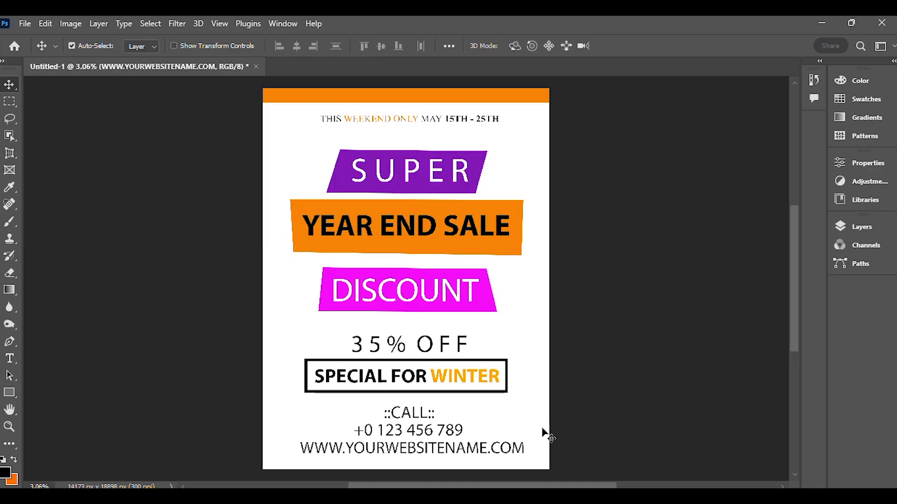
{"action": "key", "text": "shift+Up"}
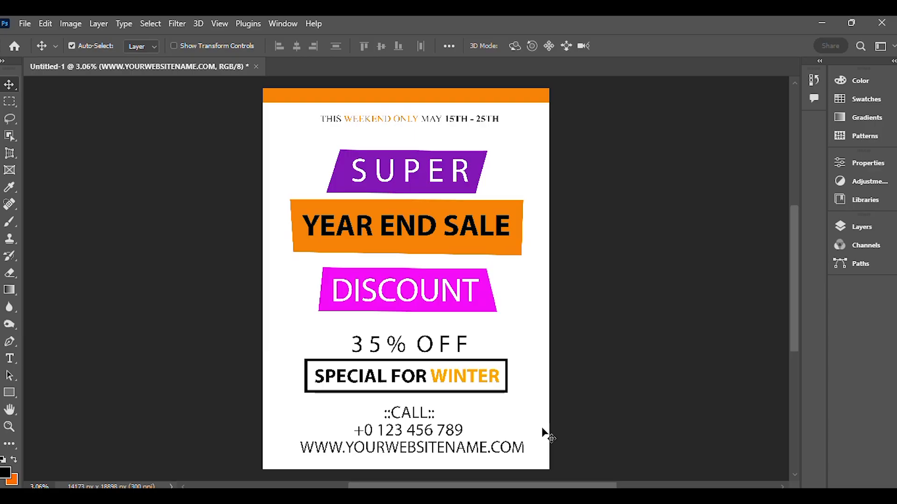
- Compare the spacing with the reference poster and nudge the 35% OFF line up to just beneath the DISCOUNT banner
{"action": "key", "text": "alt+Tab"}
{"action": "key", "text": "alt+Tab"}
{"action": "key", "text": "alt+Tab"}
{"action": "key", "text": "alt+Tab"}
{"action": "left_click", "coordinate": [467, 326]}
{"action": "key", "text": "shift+Up"}
{"action": "key", "text": "shift+Up"}
{"action": "key", "text": "shift+Up"}
{"action": "key", "text": "shift+Up"}
{"action": "key", "text": "shift+Up"}
{"action": "key", "text": "shift+Up"}
{"action": "key", "text": "shift+Up"}
{"action": "key", "text": "shift+Up"}
{"action": "key", "text": "shift+Up"}
{"action": "key", "text": "shift+Up"}
{"action": "key", "text": "shift+Up"}
{"action": "key", "text": "shift+Up"}
{"action": "key", "text": "shift+Up"}
{"action": "key", "text": "shift+Up"}
{"action": "key", "text": "shift+Up"}
{"action": "key", "text": "shift+Up"}
{"action": "key", "text": "shift+Up"}
{"action": "key", "text": "shift+Up"}
{"action": "key", "text": "shift+Up"}
{"action": "key", "text": "shift+Up"}
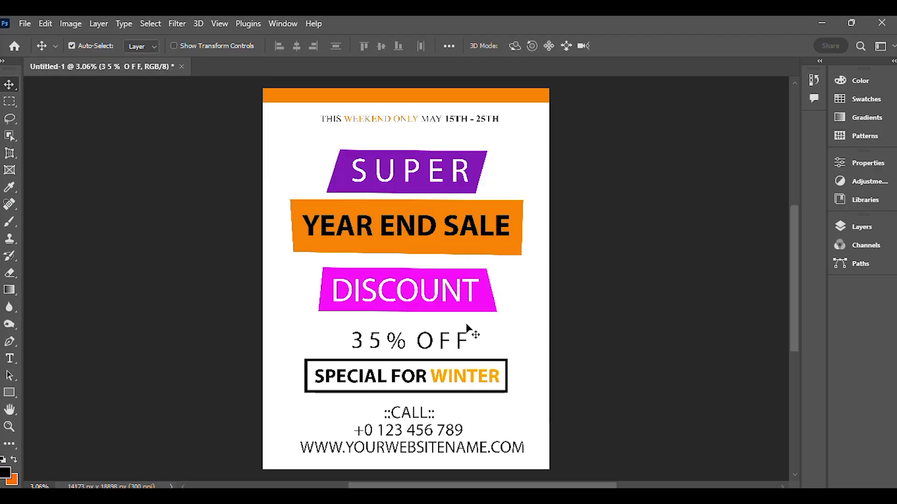
{"action": "key", "text": "shift+Up"}
{"action": "key", "text": "shift+Up"}
{"action": "key", "text": "shift+Up"}
{"action": "key", "text": "shift+Up"}
{"action": "key", "text": "shift+Up"}
{"action": "key", "text": "shift+Up"}
{"action": "key", "text": "shift+Up"}
{"action": "key", "text": "shift+Up"}
{"action": "key", "text": "shift+Up"}
{"action": "key", "text": "shift+Up"}
{"action": "key", "text": "shift+Up"}
{"action": "key", "text": "shift+Up"}
{"action": "key", "text": "shift+Up"}
{"action": "key", "text": "shift+Up"}
{"action": "key", "text": "shift+Up"}
{"action": "key", "text": "shift+Up"}
{"action": "key", "text": "shift+Up"}
{"action": "key", "text": "shift+Up"}
{"action": "key", "text": "shift+Up"}
{"action": "key", "text": "shift+Up"}
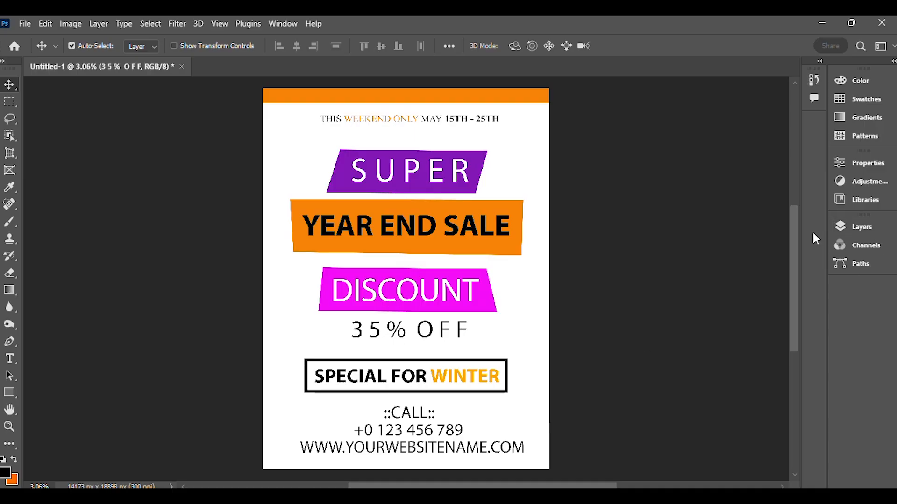
- Select the SPECIAL FOR WINTER text and its Rectangle 5 frame together and move them up about 494 px and right about 158 px
{"action": "left_click", "coordinate": [840, 228]}
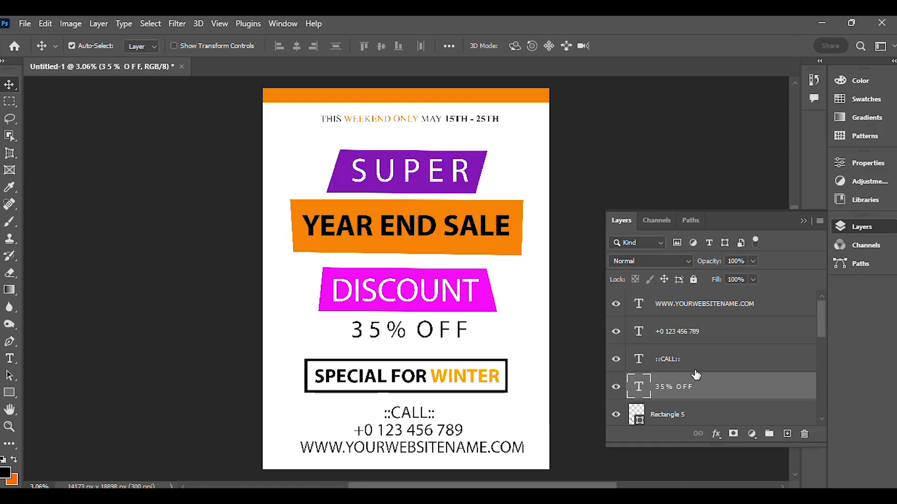
{"action": "scroll", "coordinate": [710, 336], "scroll_direction": "down", "scroll_amount": 1}
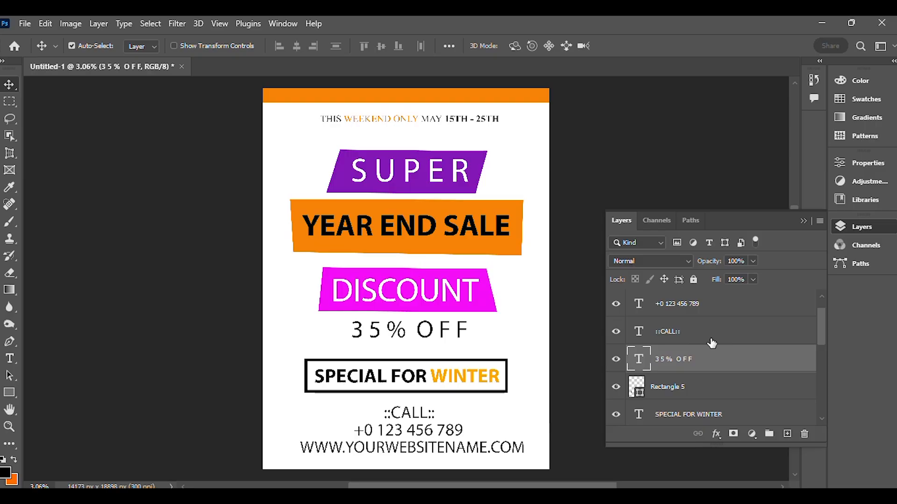
{"action": "scroll", "coordinate": [700, 369], "scroll_direction": "down", "scroll_amount": 1}
{"action": "left_click", "coordinate": [689, 389]}
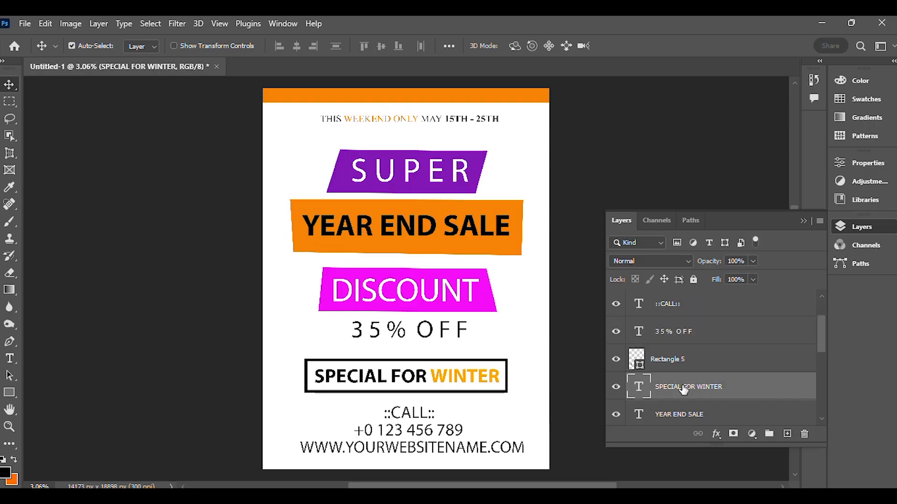
{"action": "left_click", "coordinate": [618, 361]}
{"action": "left_click", "coordinate": [616, 359]}
{"action": "left_click", "coordinate": [697, 360]}
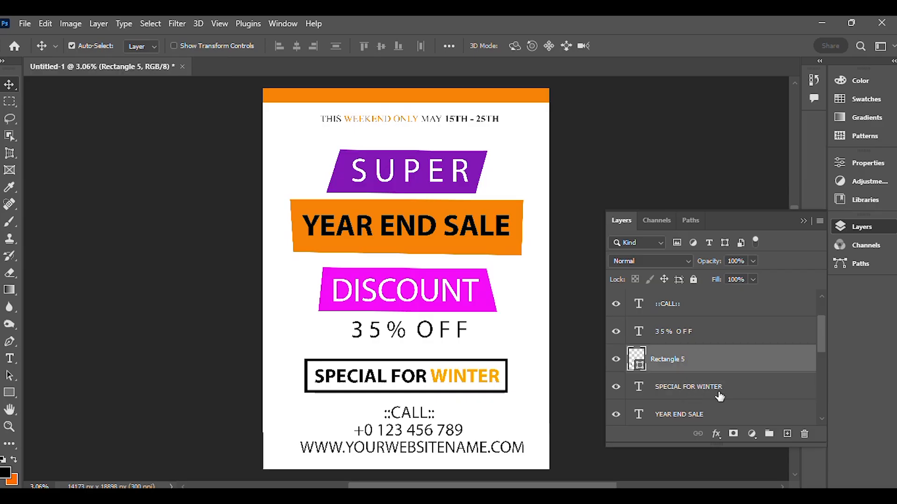
{"action": "left_click", "coordinate": [693, 391]}
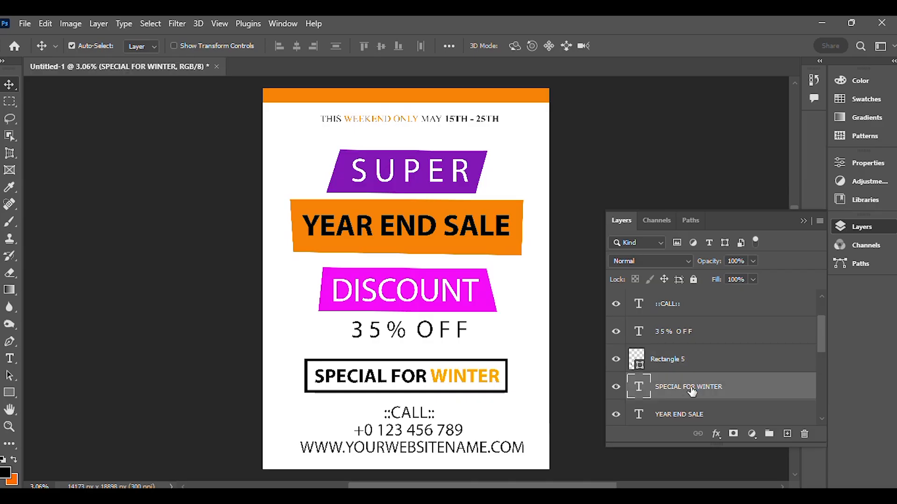
{"action": "left_click", "coordinate": [688, 362], "text": "ctrl"}
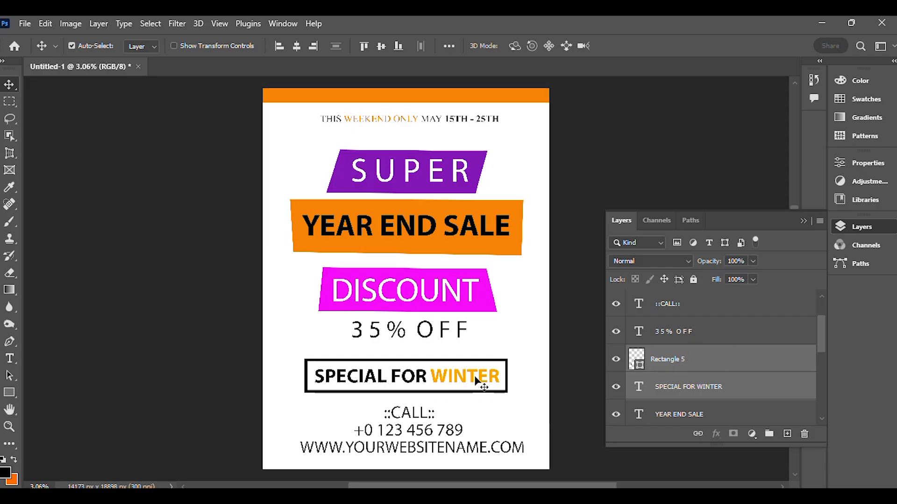
{"action": "left_click_drag", "start_coordinate": [467, 378], "coordinate": [470, 369]}
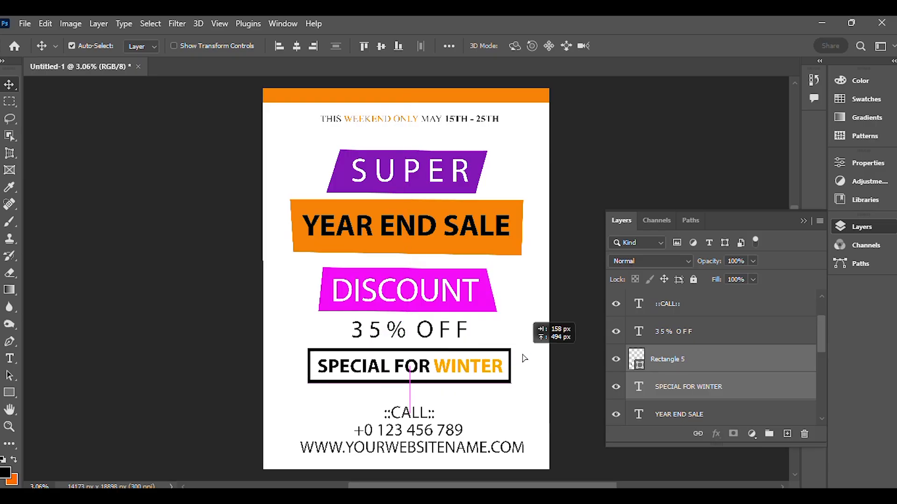
- Check the reference poster's spacing, select the ::CALL::, phone number and website text layers together and move them up just beneath the SPECIAL FOR WINTER box
{"action": "key", "text": "alt+Tab"}
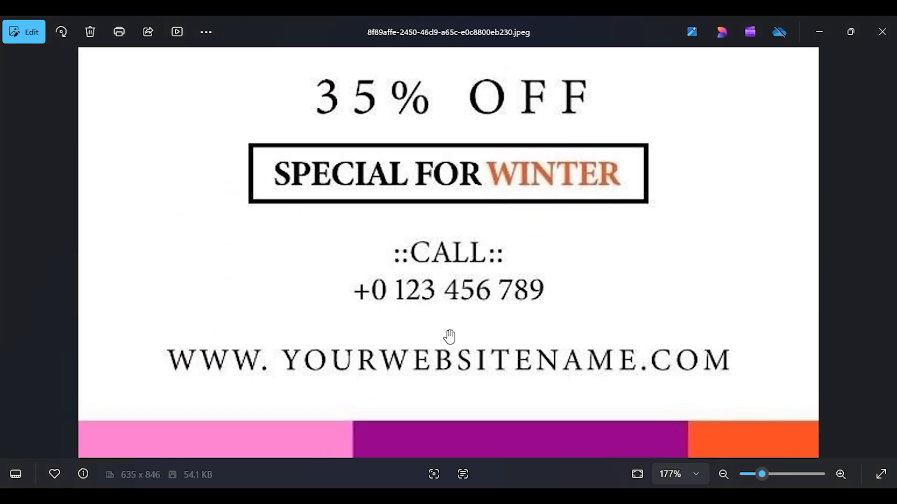
{"action": "key", "text": "alt+Tab"}
{"action": "key", "text": "alt+Tab"}
{"action": "key", "text": "alt+Tab"}
{"action": "scroll", "coordinate": [686, 357], "scroll_direction": "up", "scroll_amount": 2}
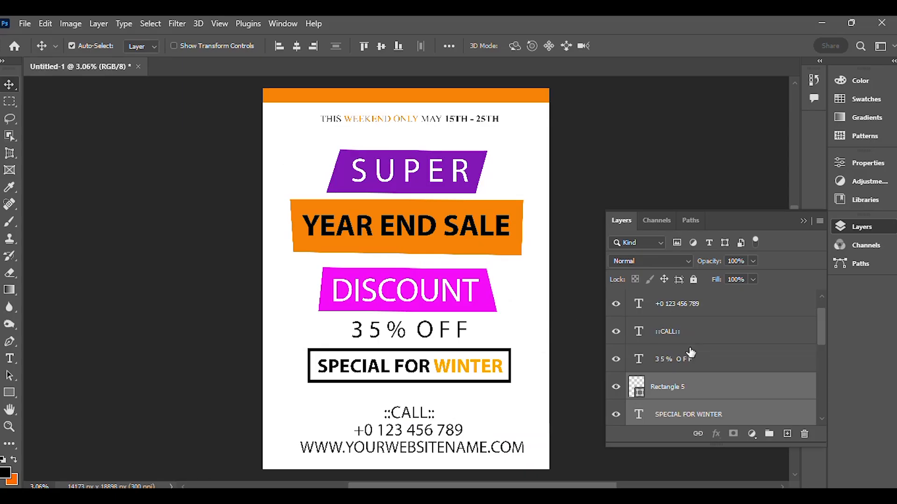
{"action": "scroll", "coordinate": [687, 358], "scroll_direction": "down", "scroll_amount": 1}
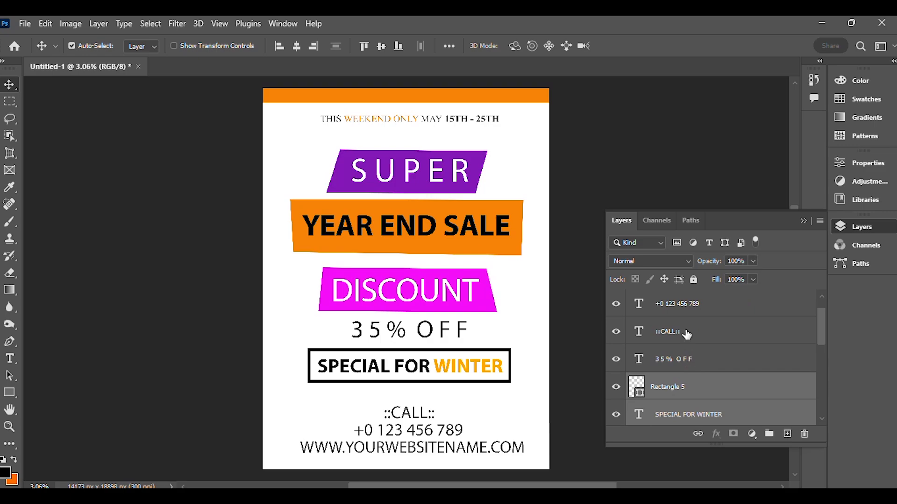
{"action": "scroll", "coordinate": [682, 355], "scroll_direction": "up", "scroll_amount": 1}
{"action": "left_click", "coordinate": [683, 358]}
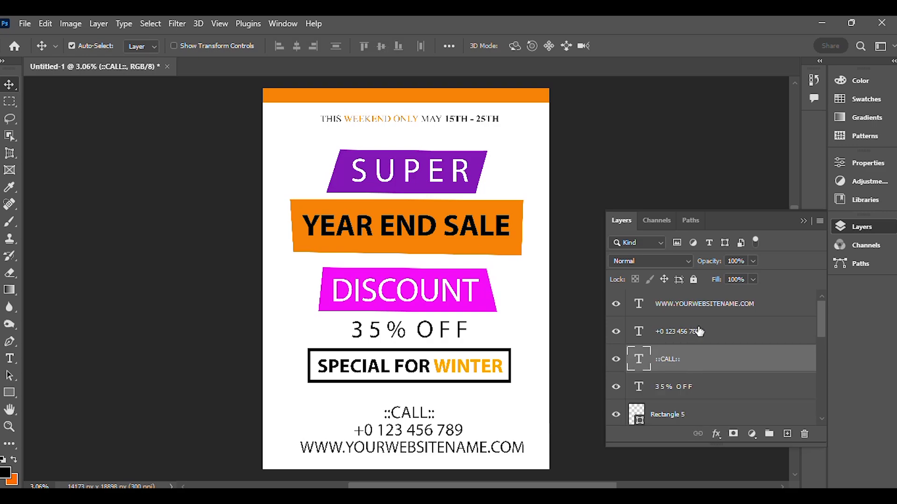
{"action": "left_click", "coordinate": [708, 310], "text": "shift"}
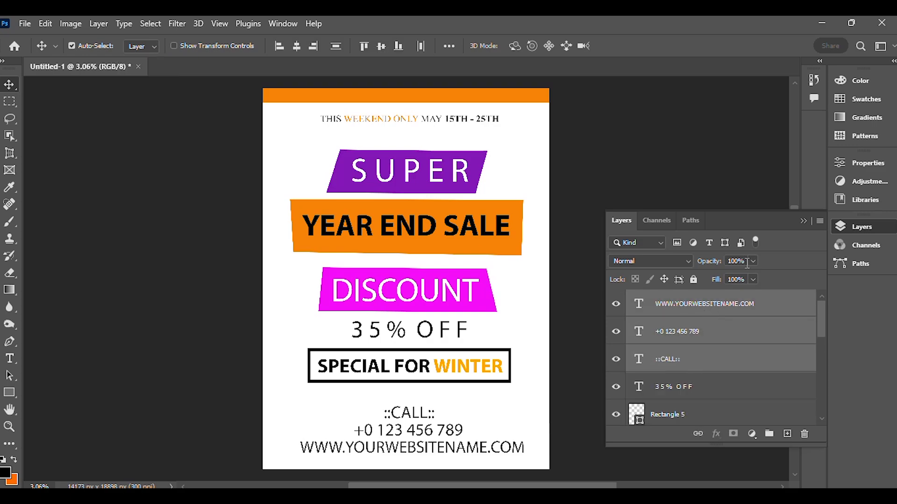
{"action": "left_click", "coordinate": [800, 222]}
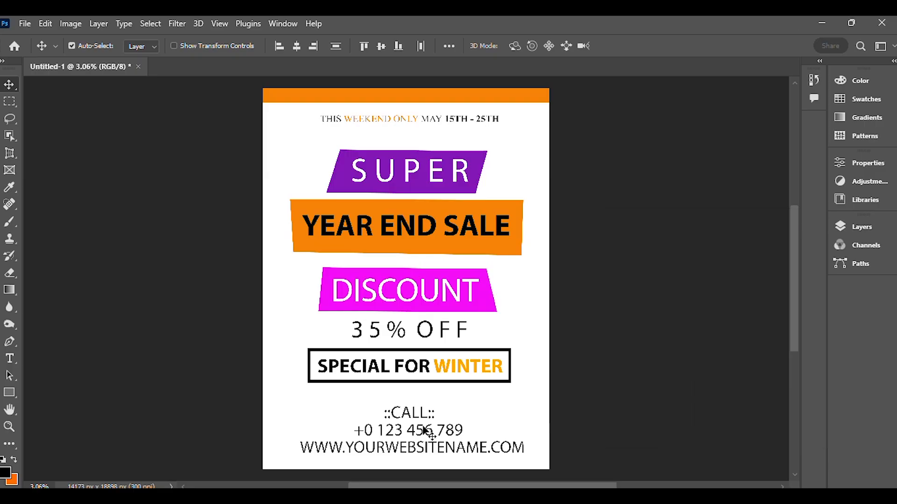
{"action": "left_click_drag", "start_coordinate": [425, 428], "coordinate": [426, 411]}
- Examine the lower part of the reference poster, checking the contact lines' spacing and the coloured footer strip
{"action": "key", "text": "alt+Tab"}
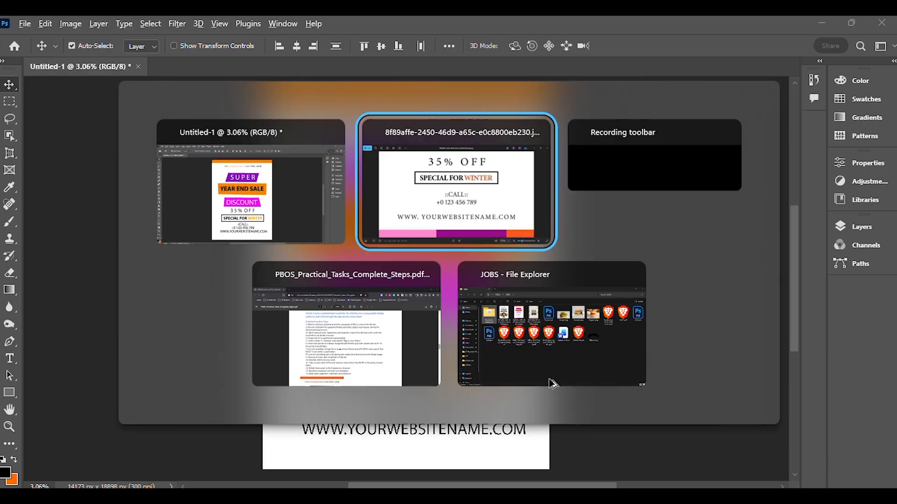
{"action": "scroll", "coordinate": [416, 397], "scroll_direction": "up", "scroll_amount": 2}
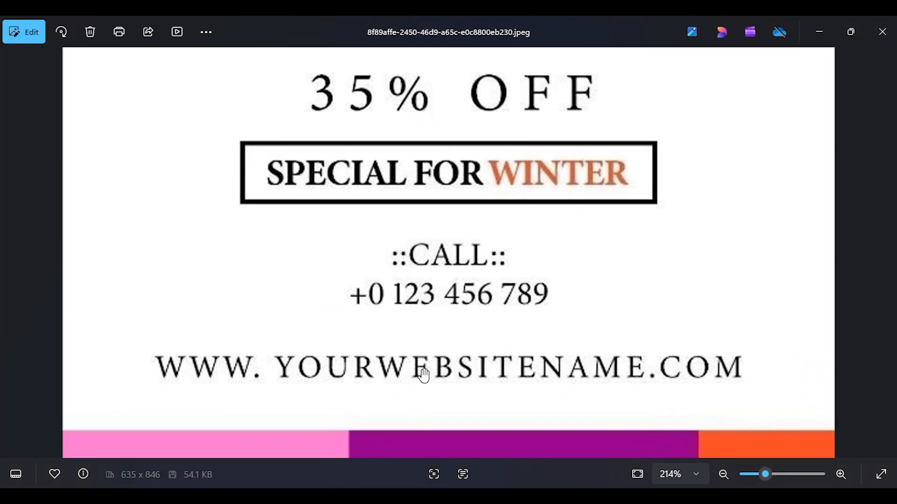
{"action": "scroll", "coordinate": [544, 360], "scroll_direction": "down", "scroll_amount": 3}
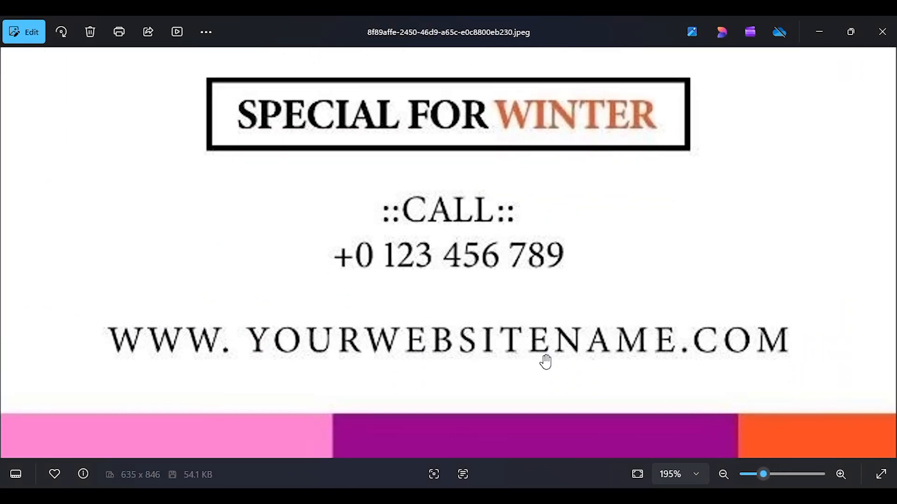
{"action": "scroll", "coordinate": [420, 387], "scroll_direction": "down", "scroll_amount": 4}
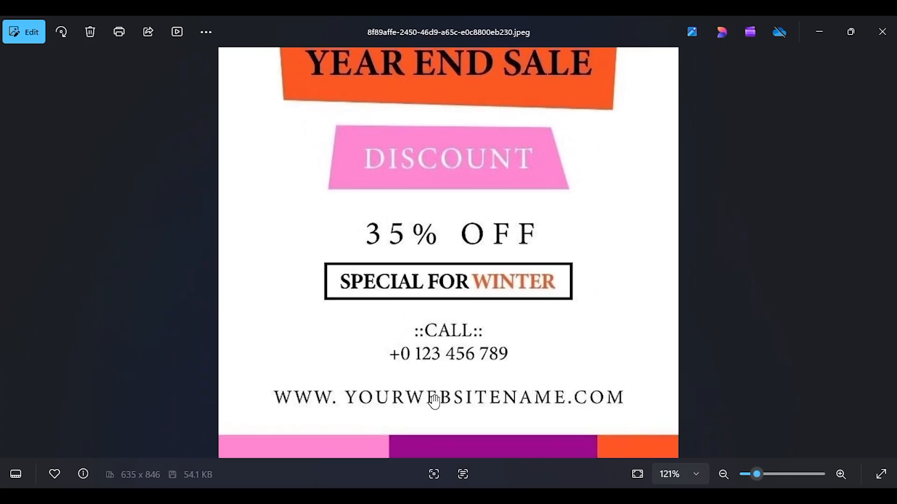
{"action": "scroll", "coordinate": [434, 406], "scroll_direction": "up", "scroll_amount": 3}
{"action": "scroll", "coordinate": [446, 355], "scroll_direction": "down", "scroll_amount": 3}
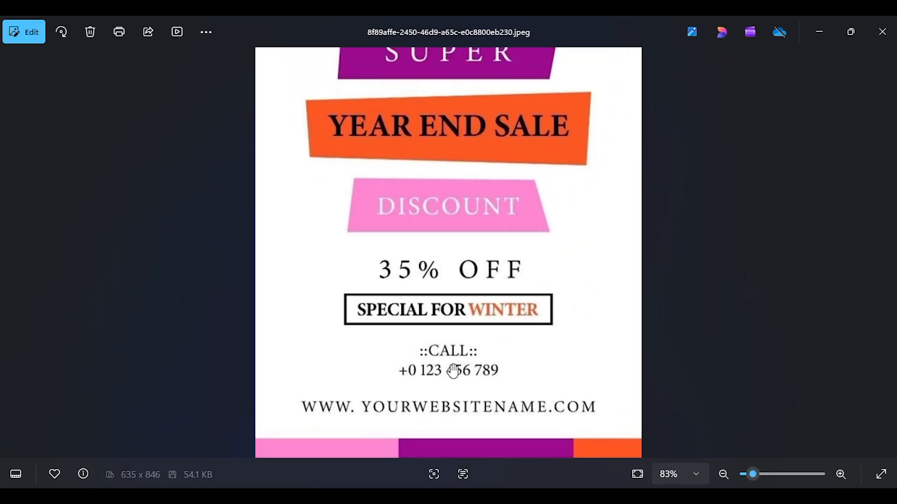
{"action": "scroll", "coordinate": [460, 400], "scroll_direction": "up", "scroll_amount": 1}
{"action": "key", "text": "alt+Tab"}
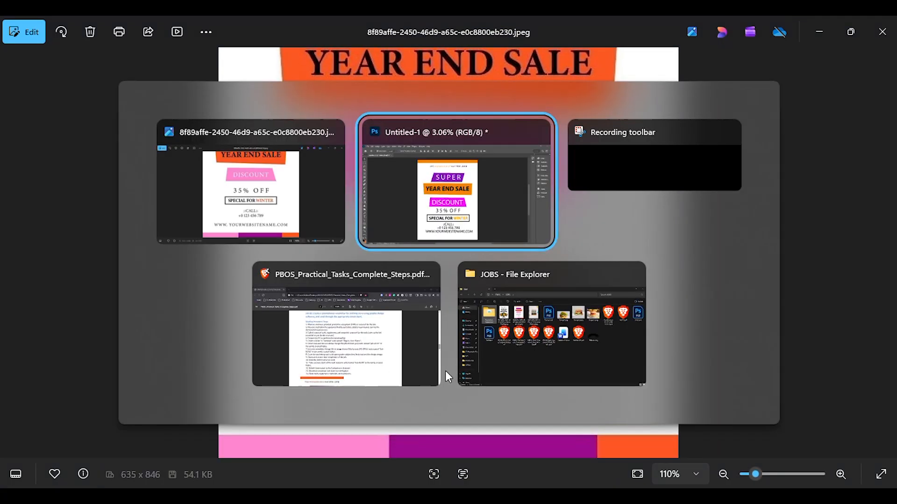
- Set up the Rectangle tool with a 0 px stroke and the magenta fill from the recently used colours
{"action": "left_click", "coordinate": [8, 393]}
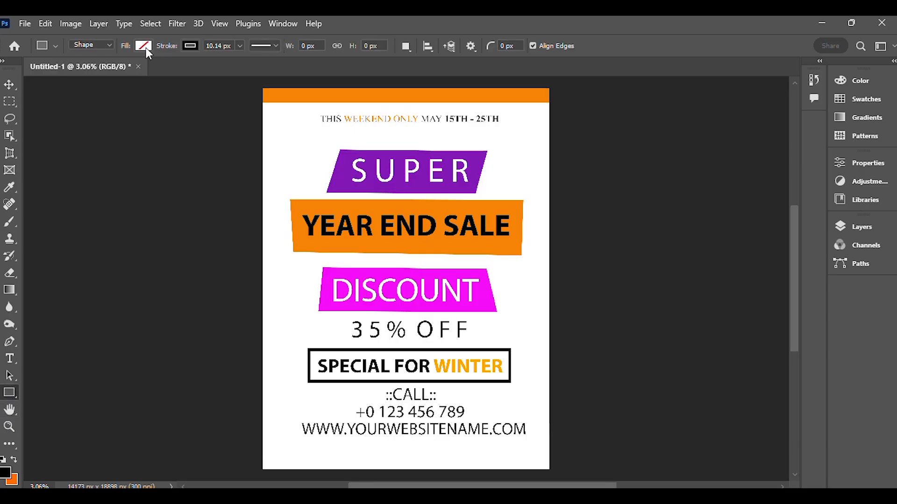
{"action": "left_click", "coordinate": [240, 46]}
{"action": "left_click", "coordinate": [140, 48]}
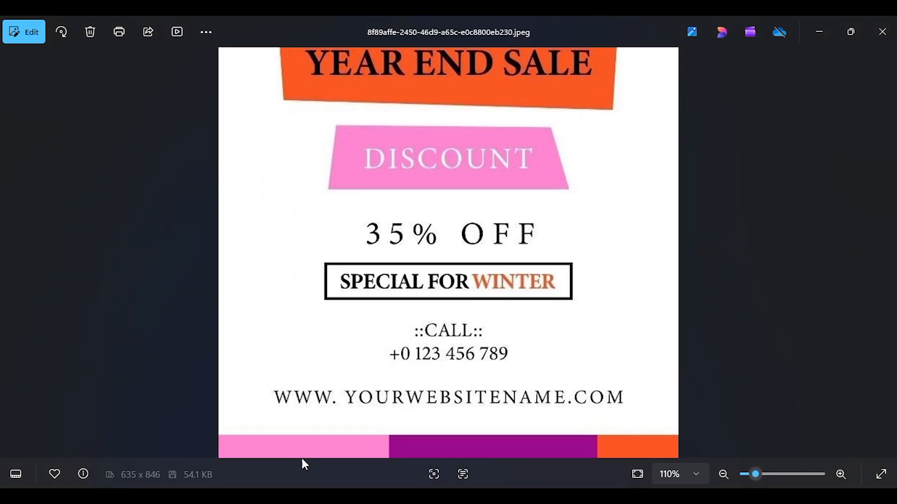
{"action": "key", "text": "alt+Tab"}
{"action": "key", "text": "alt+Tab"}
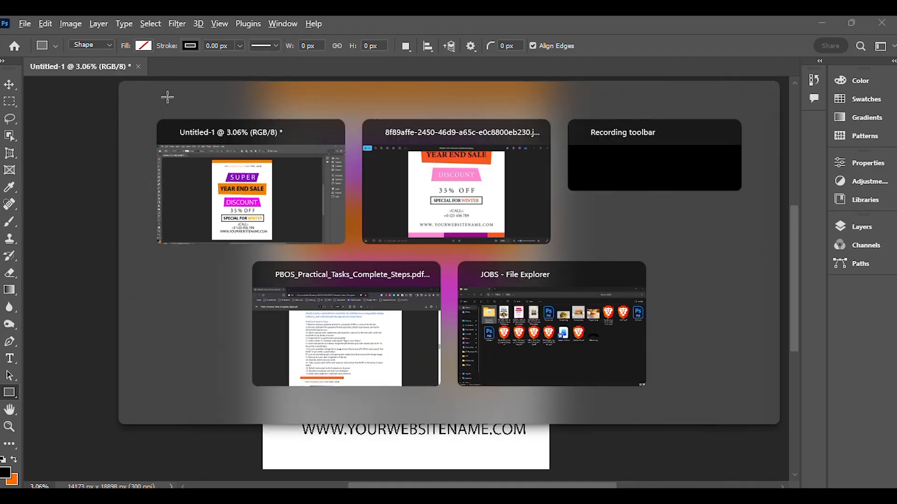
{"action": "key", "text": "alt+Tab"}
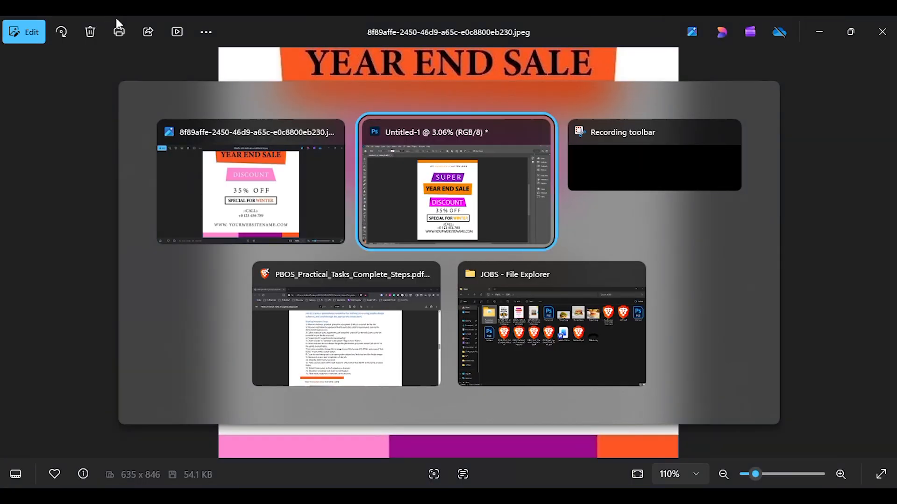
{"action": "left_click", "coordinate": [145, 45]}
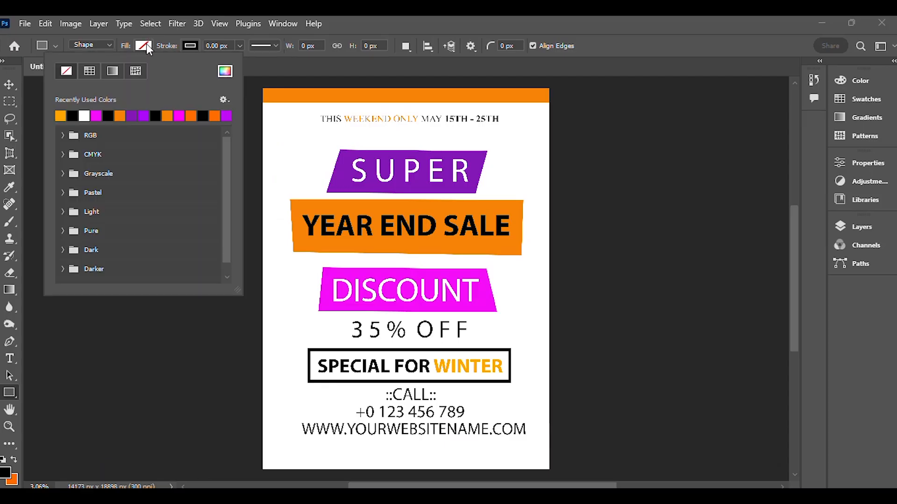
{"action": "left_click", "coordinate": [97, 115]}
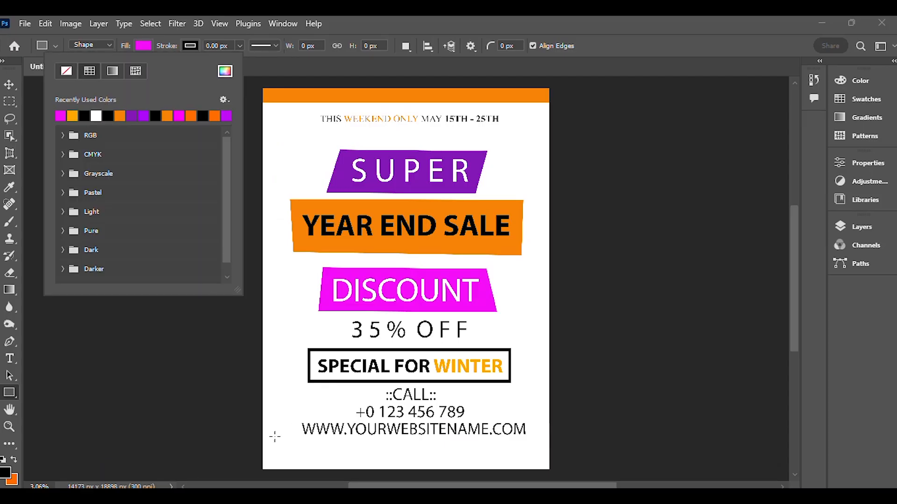
- Draw a magenta rectangle about 14418 px wide and 1111 px high across the bottom edge of the poster
{"action": "left_click", "coordinate": [261, 448]}
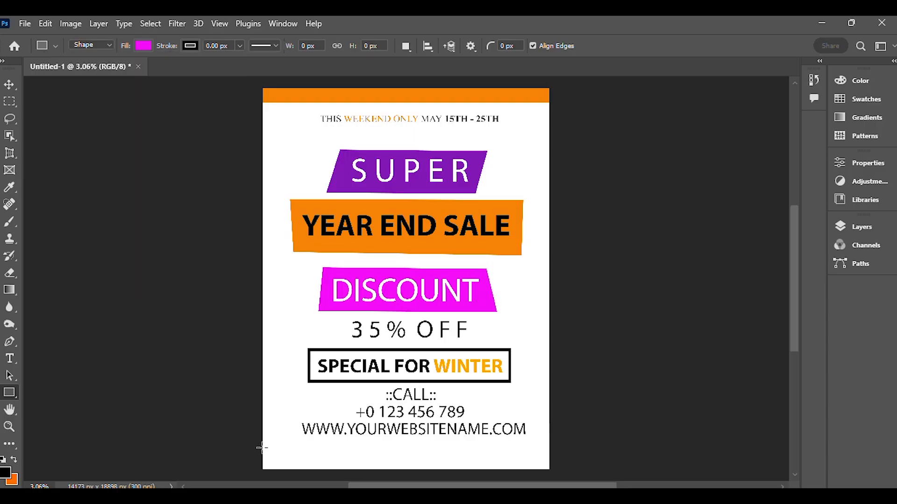
{"action": "left_click_drag", "start_coordinate": [262, 448], "coordinate": [554, 469]}
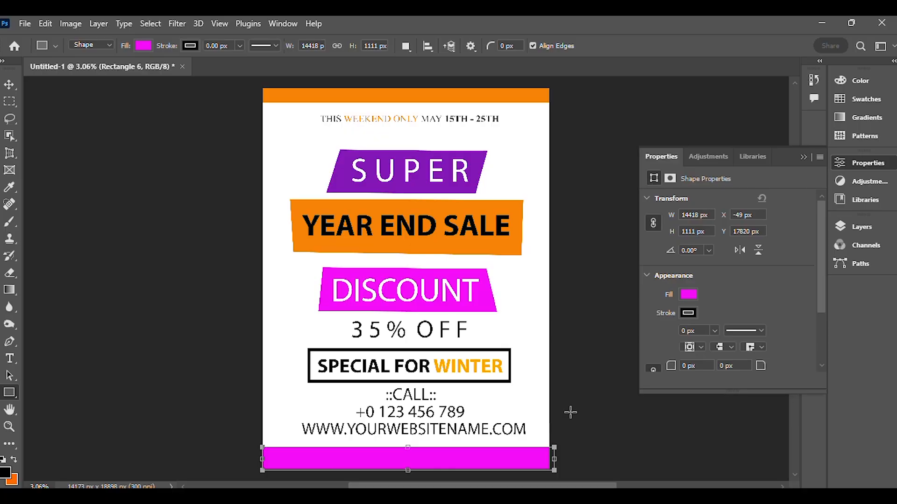
{"action": "left_click", "coordinate": [803, 157]}
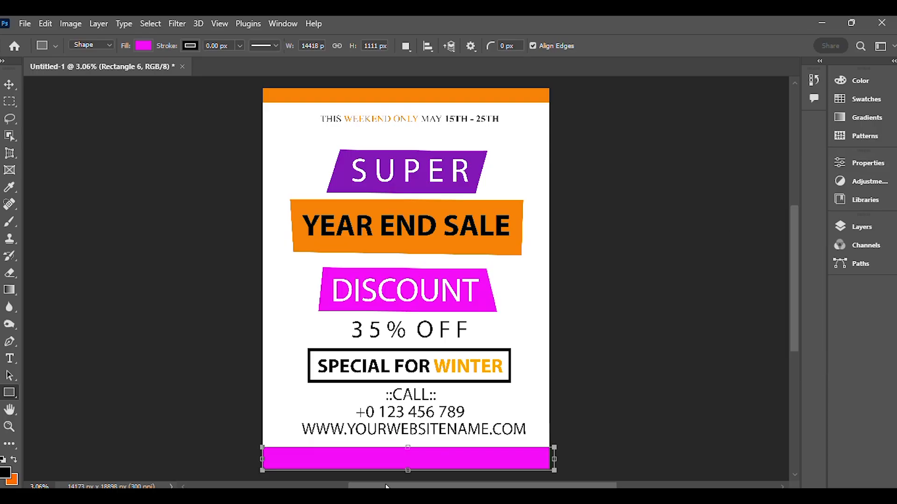
- Move the magenta bar down slightly to leave a thinner strip along the poster's bottom edge, comparing it with the reference footer
{"action": "left_click", "coordinate": [9, 84]}
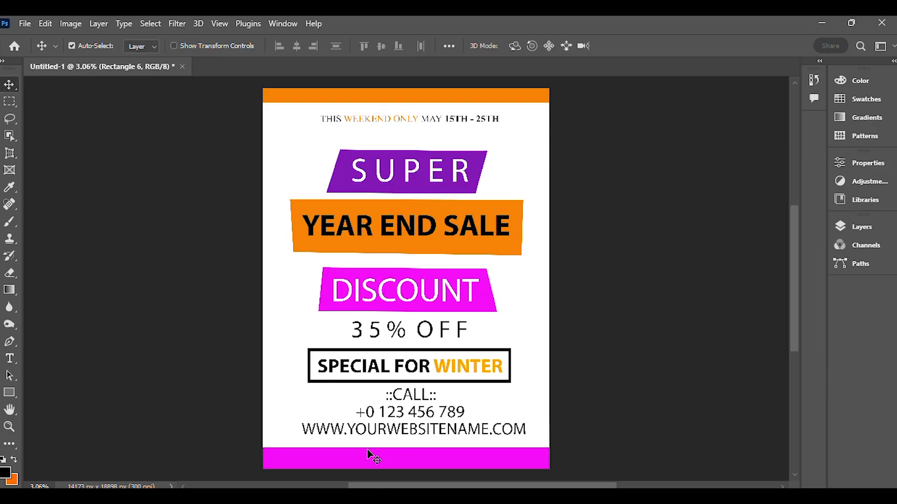
{"action": "left_click_drag", "start_coordinate": [367, 450], "coordinate": [369, 452]}
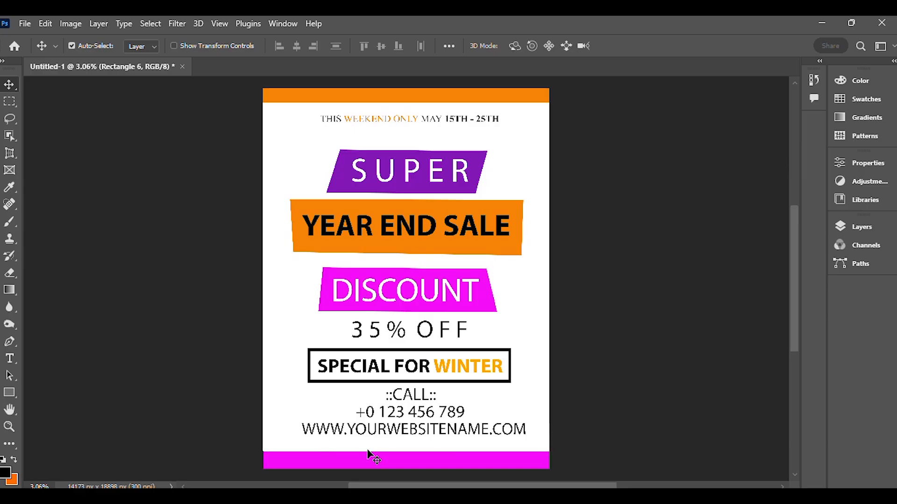
{"action": "key", "text": "alt+Tab"}
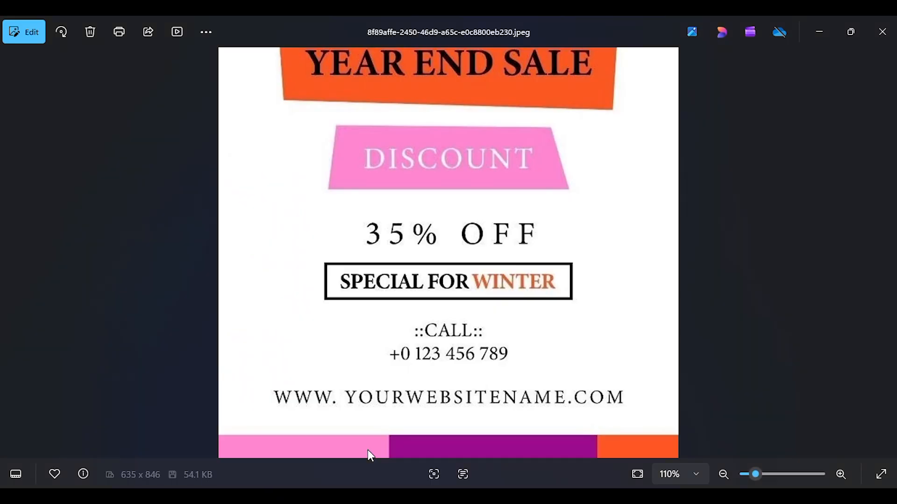
{"action": "key", "text": "alt+Tab"}
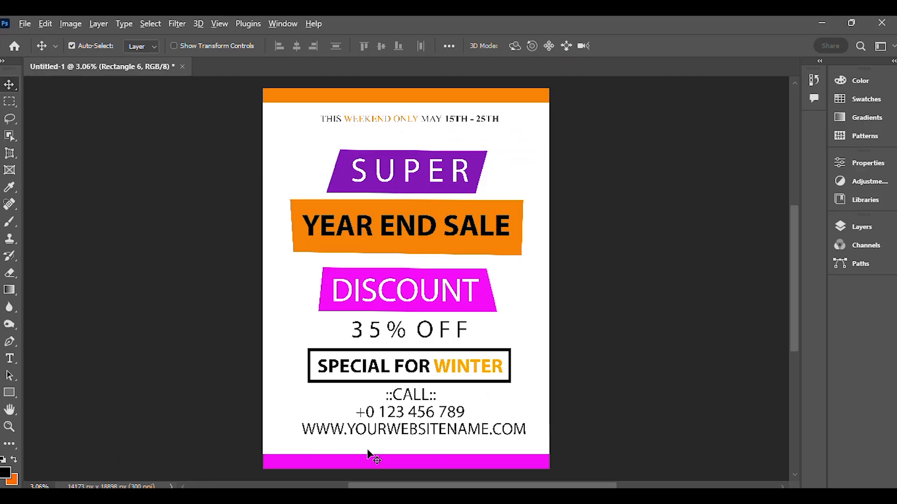
{"action": "key", "text": "alt+Tab"}
{"action": "key", "text": "alt+Tab"}
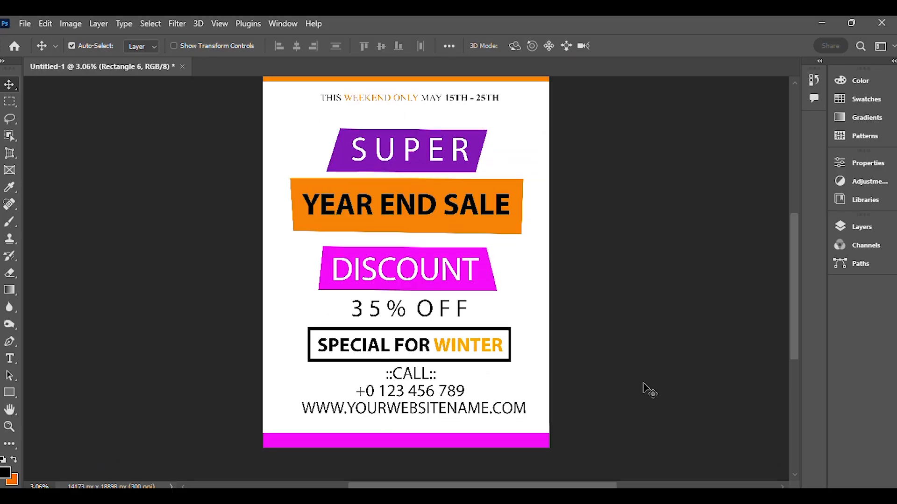
{"action": "key", "text": "alt+Tab"}
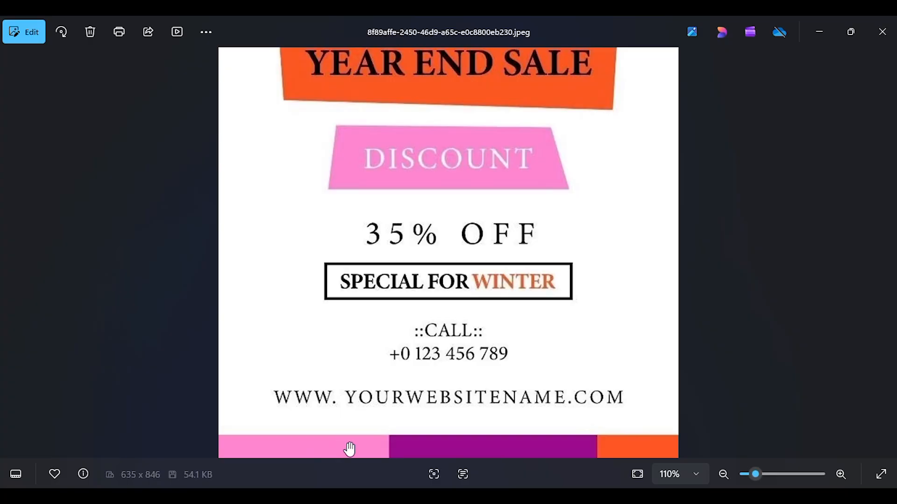
{"action": "key", "text": "alt+Tab"}
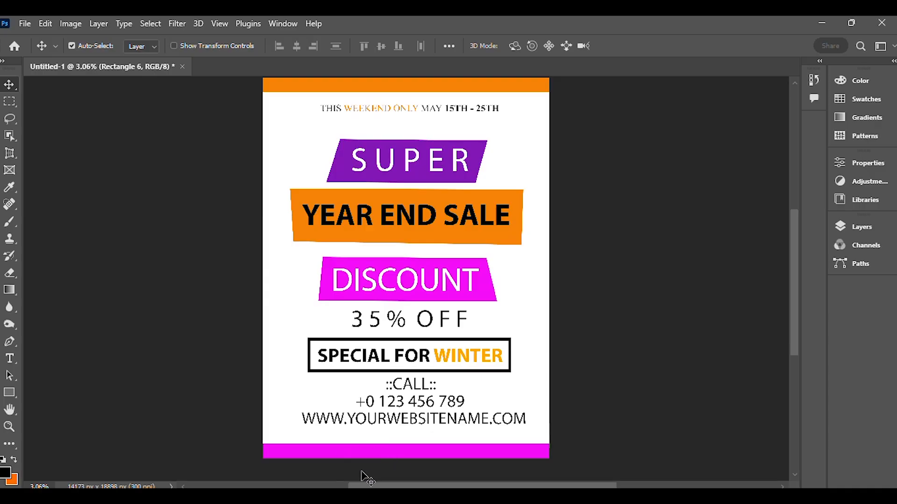
{"action": "key", "text": "alt+Tab"}
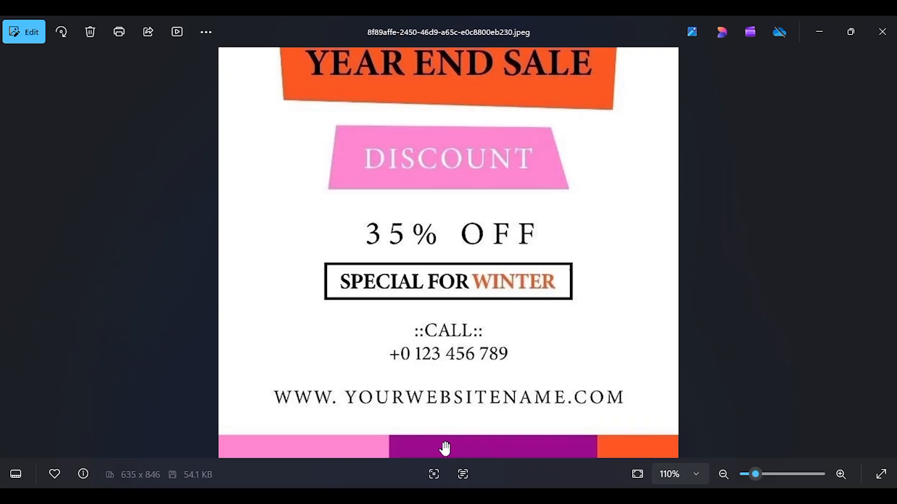
{"action": "key", "text": "alt+Tab"}
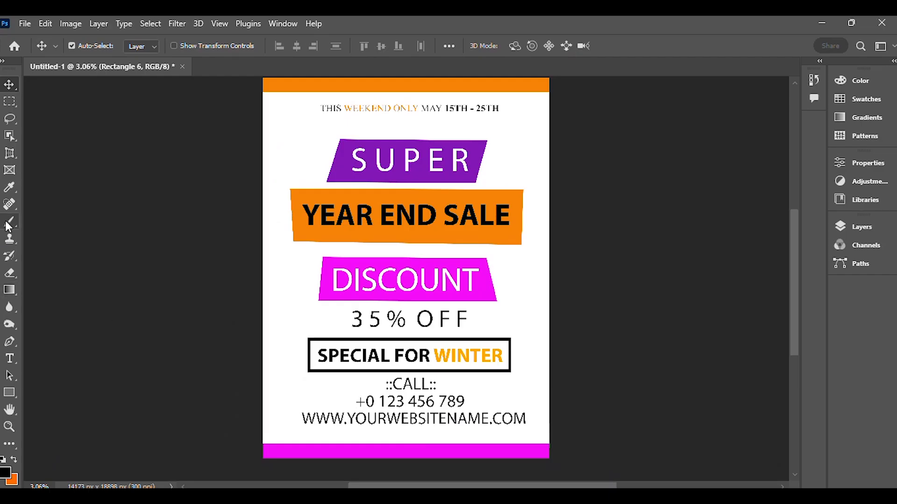
- Try a purple fill on the bottom bar after checking the reference footer, and set it back to magenta
{"action": "left_click", "coordinate": [9, 394]}
{"action": "key", "text": "alt+Tab"}
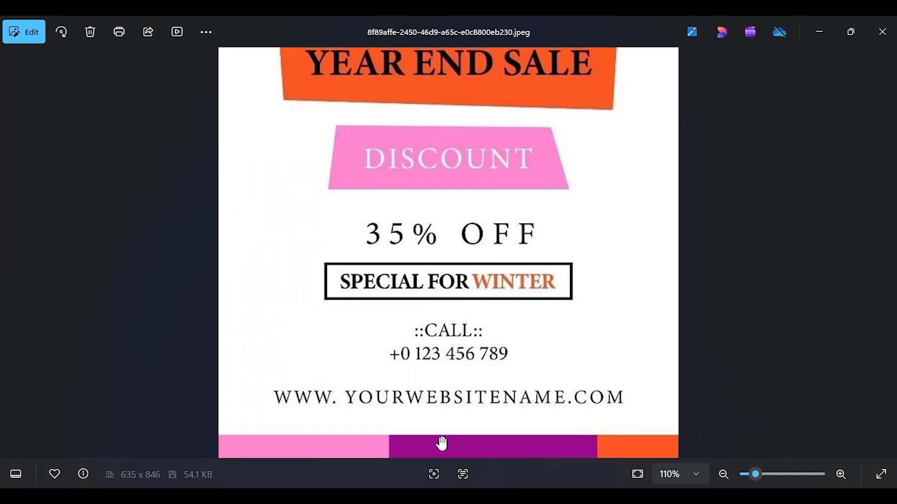
{"action": "key", "text": "alt+Tab"}
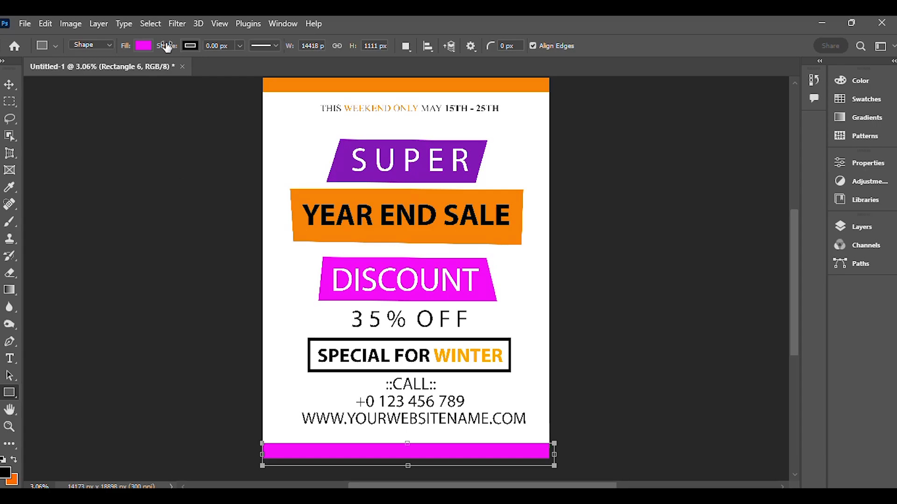
{"action": "left_click", "coordinate": [142, 46]}
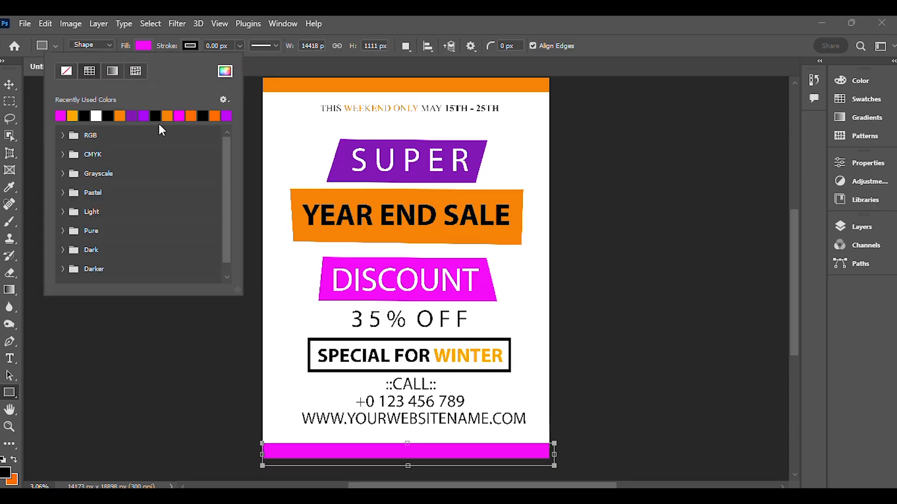
{"action": "left_click", "coordinate": [133, 115]}
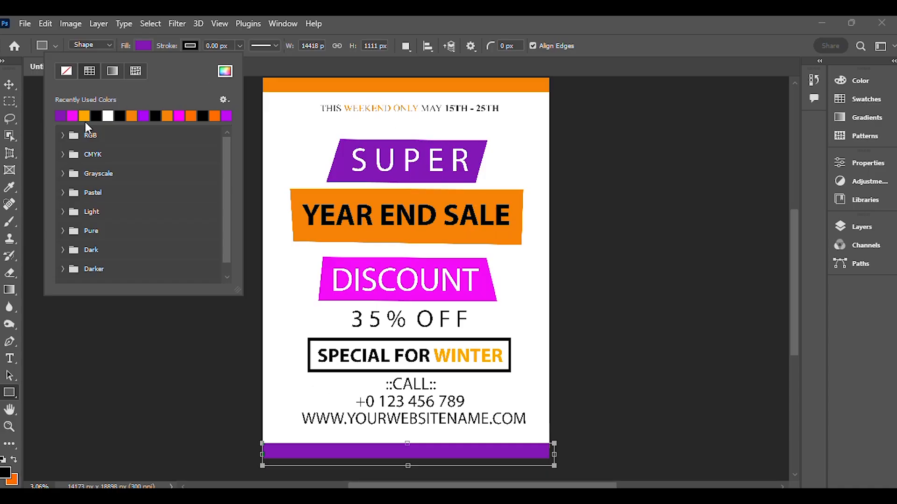
{"action": "left_click", "coordinate": [73, 114]}
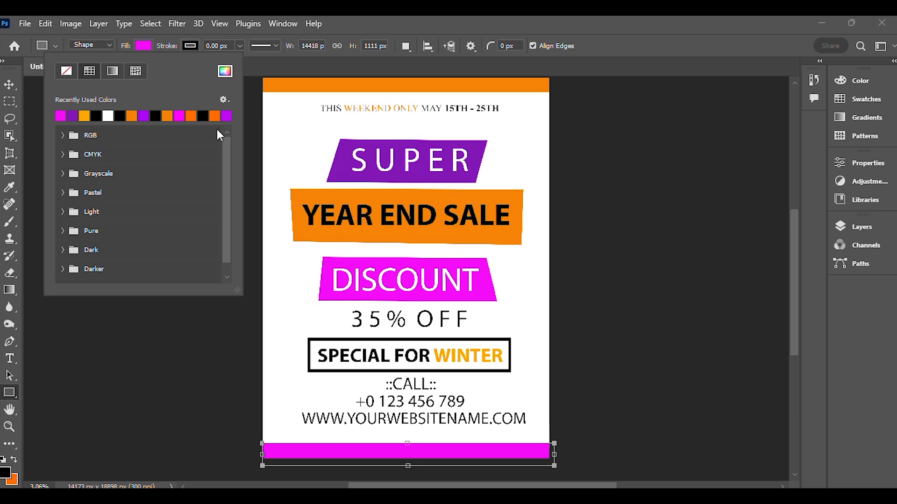
{"action": "left_click", "coordinate": [732, 43]}
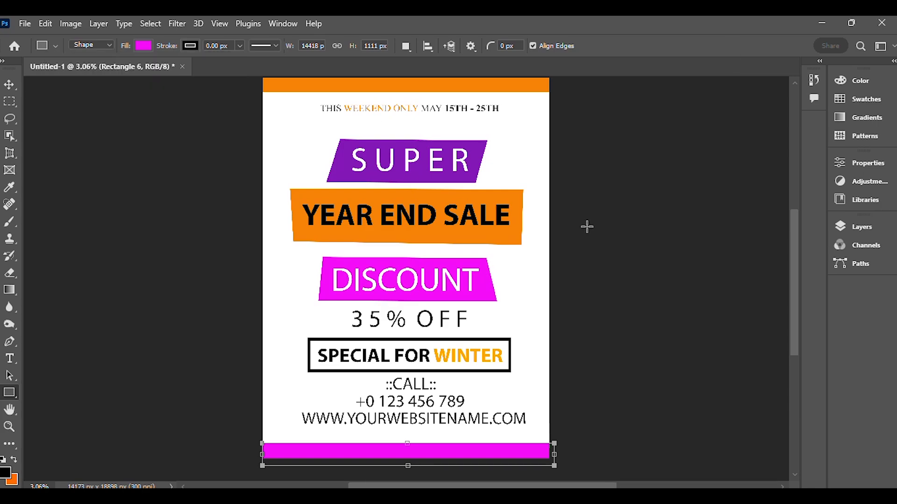
{"action": "key", "text": "Return"}
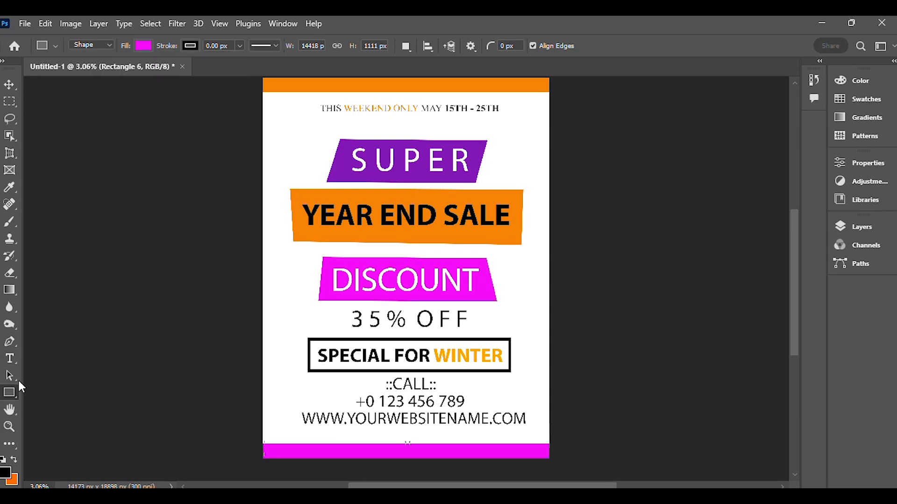
{"action": "left_click", "coordinate": [146, 46]}
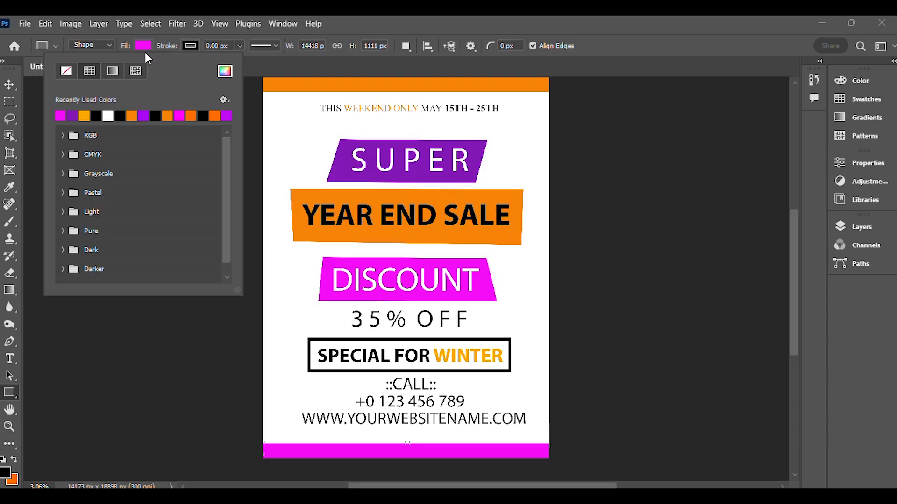
{"action": "left_click", "coordinate": [72, 116]}
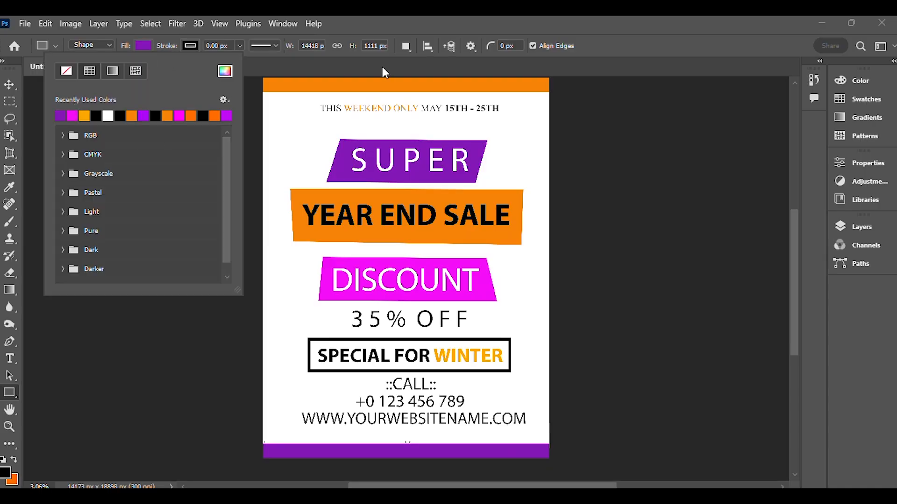
{"action": "left_click", "coordinate": [73, 115]}
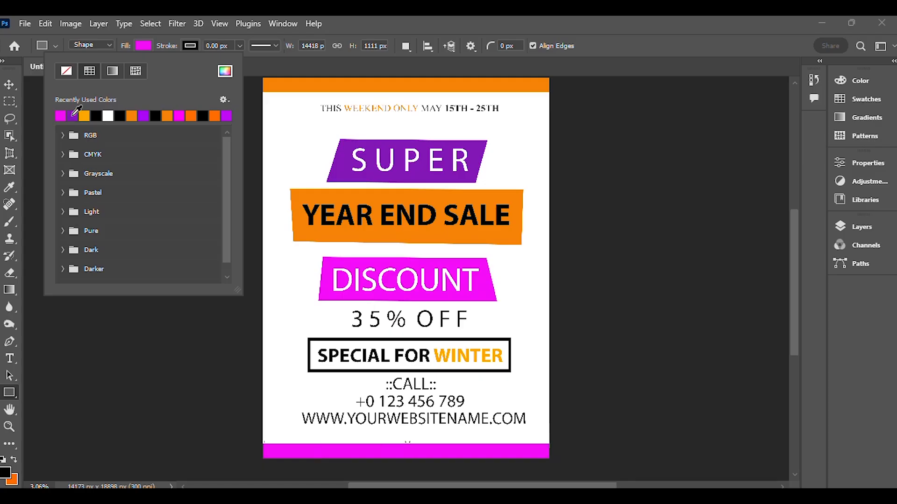
{"action": "left_click", "coordinate": [654, 47]}
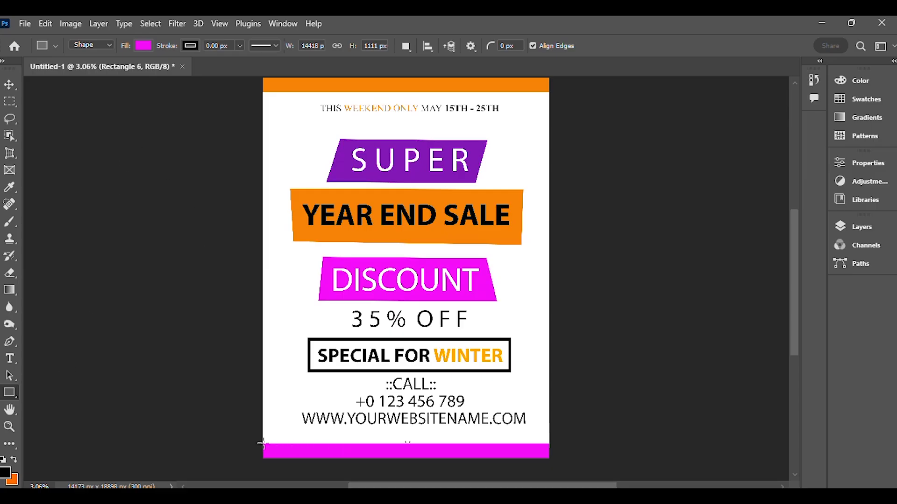
- Draw a rectangle about 14777 px wide and 817 px high over the bottom magenta strip and fill it purple
{"action": "left_click_drag", "start_coordinate": [260, 443], "coordinate": [556, 459]}
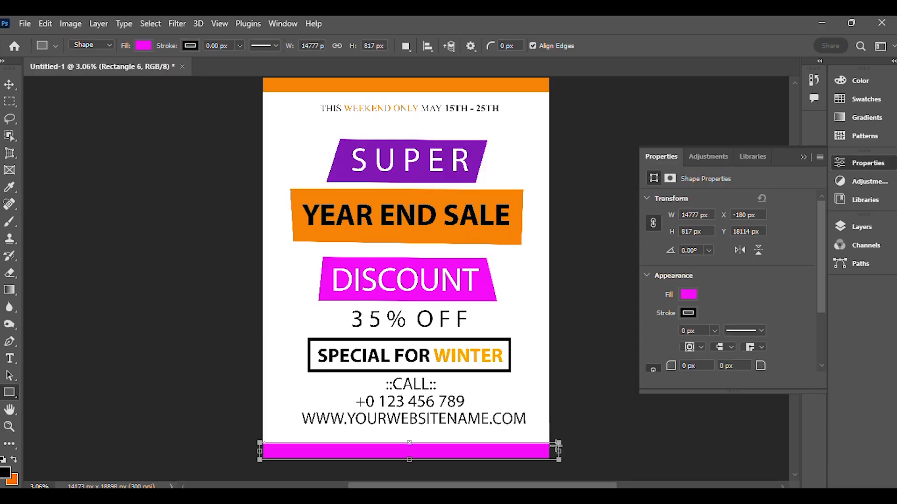
{"action": "left_click", "coordinate": [142, 45]}
{"action": "left_click", "coordinate": [75, 115]}
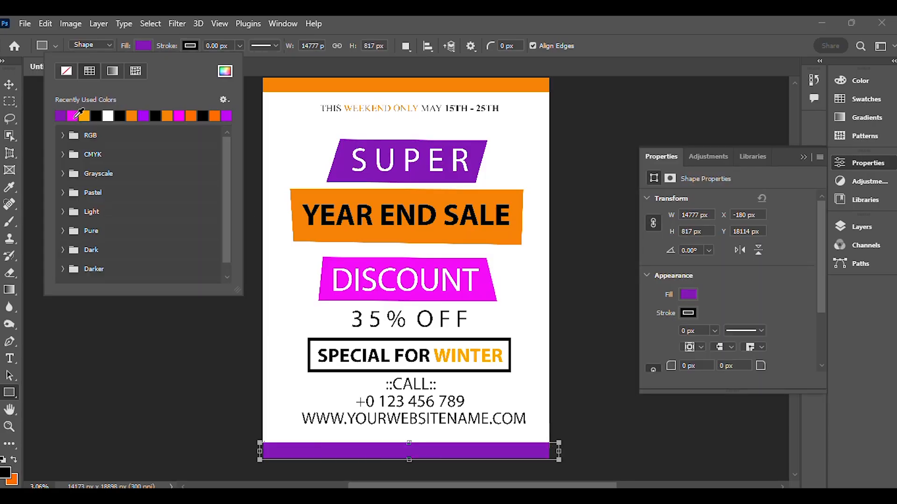
{"action": "left_click", "coordinate": [803, 159]}
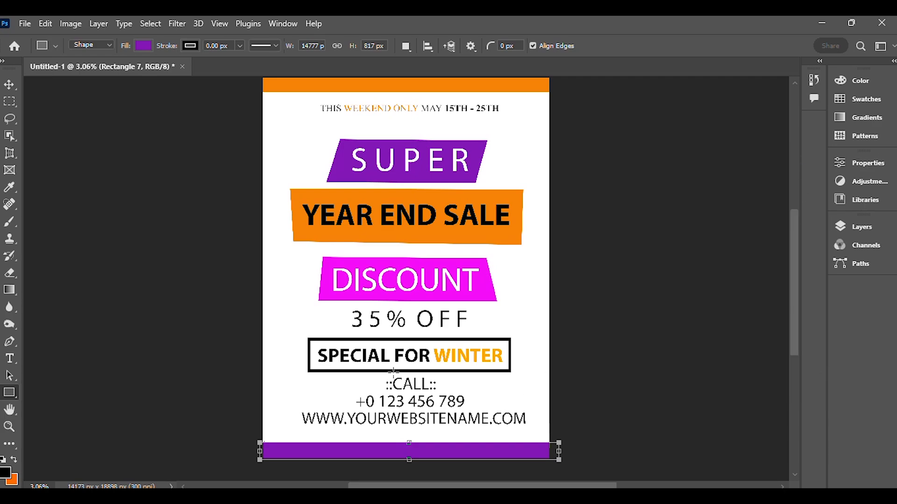
- Move the purple bar to the right along the bottom edge, leaving over a third of the magenta strip exposed at the left
{"action": "left_click", "coordinate": [9, 88]}
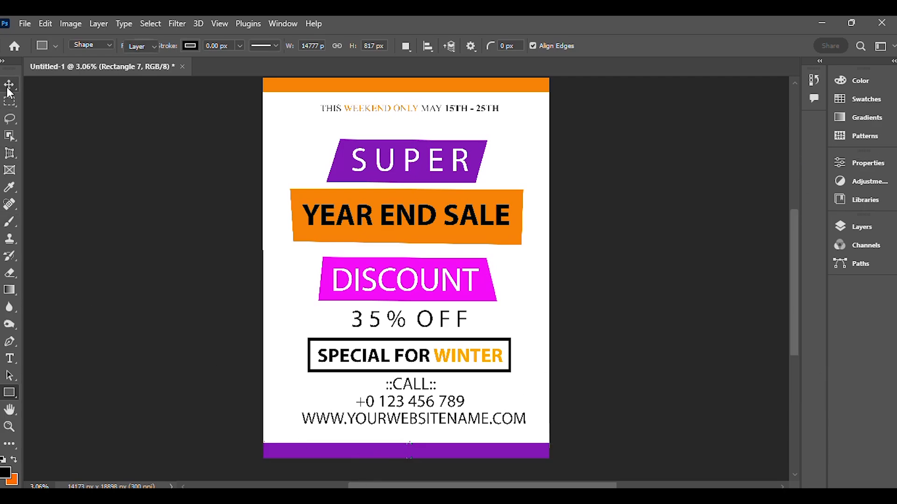
{"action": "left_click_drag", "start_coordinate": [386, 456], "coordinate": [469, 453]}
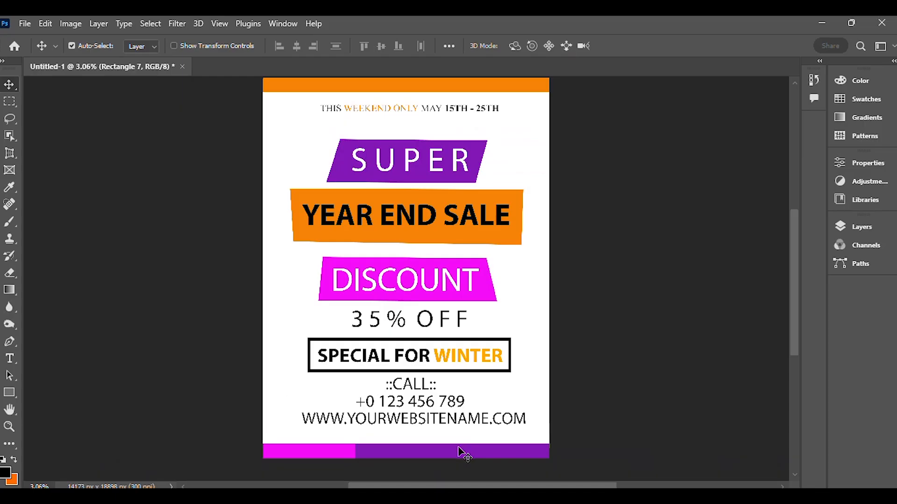
{"action": "left_click_drag", "start_coordinate": [459, 448], "coordinate": [464, 447]}
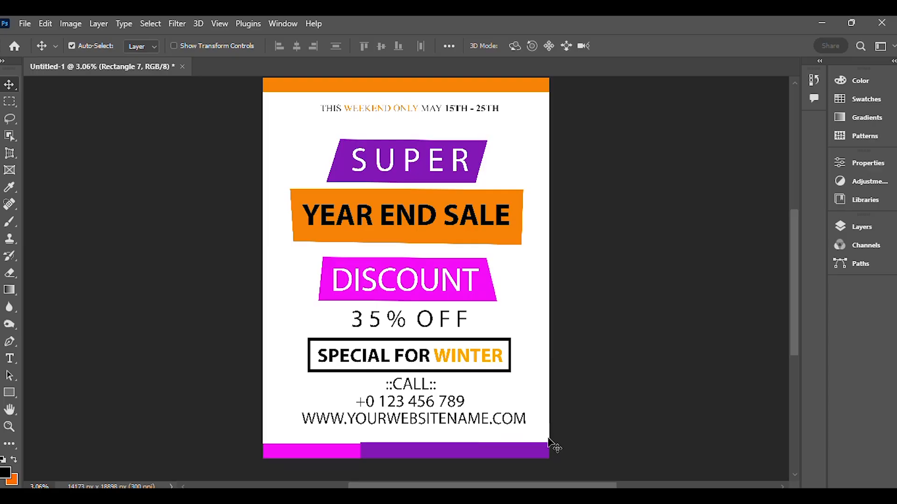
{"action": "key", "text": "Down"}
{"action": "key", "text": "Down"}
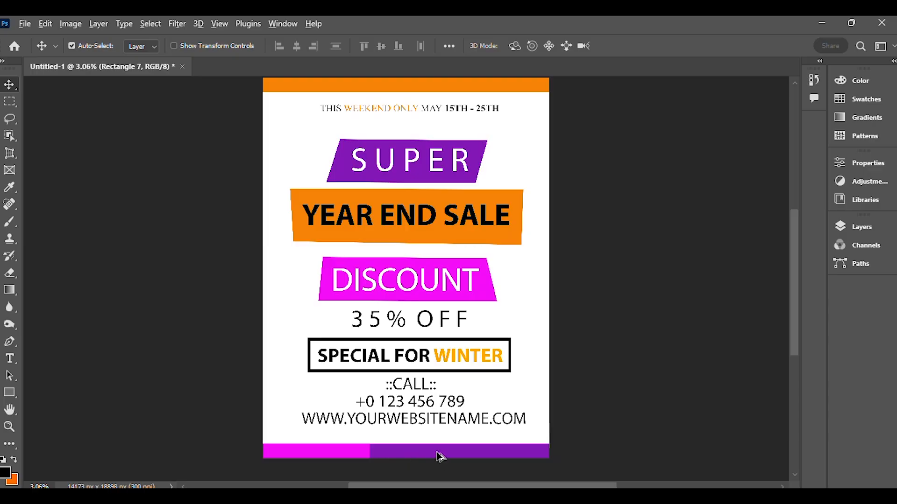
- Duplicate the purple bar above the footer and fill the copy with the bright orange from the recently used colours
{"action": "left_click_drag", "start_coordinate": [439, 456], "coordinate": [435, 401]}
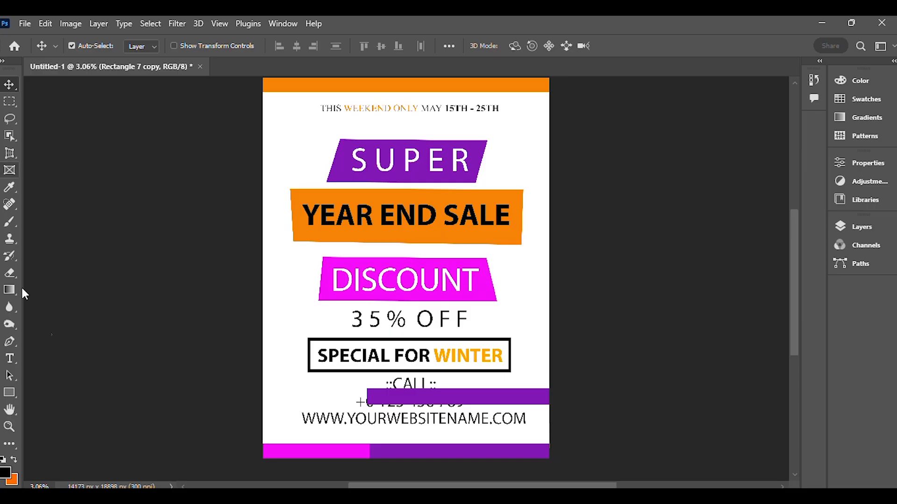
{"action": "left_click", "coordinate": [9, 393]}
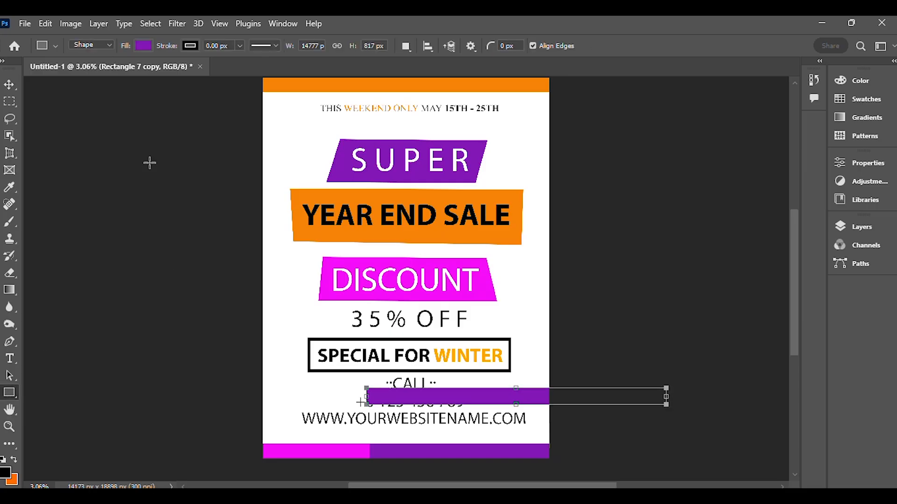
{"action": "left_click", "coordinate": [143, 46]}
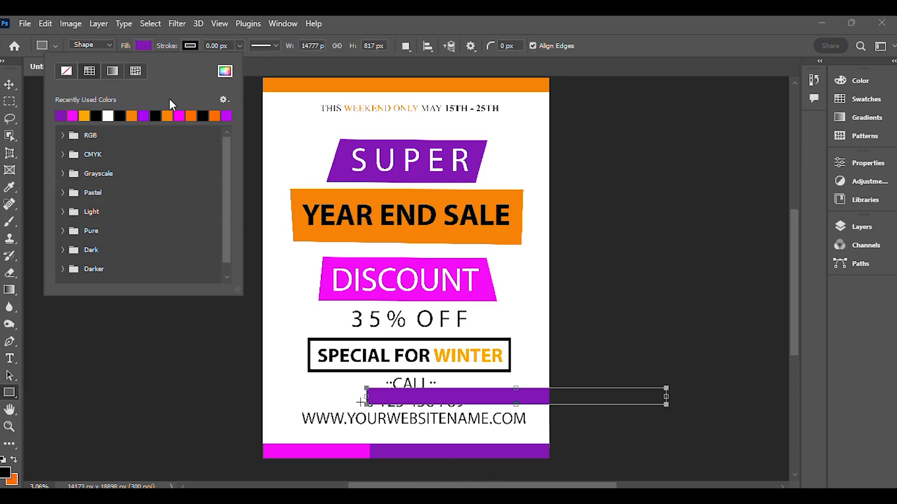
{"action": "left_click", "coordinate": [133, 115]}
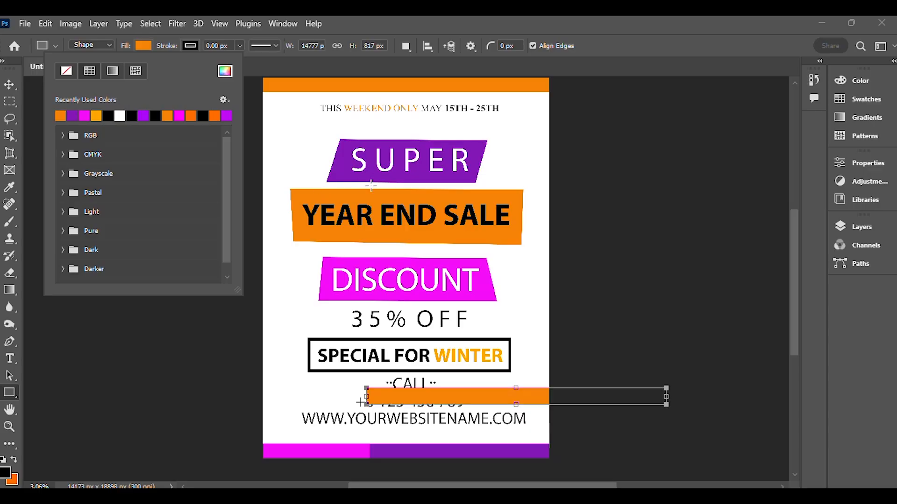
{"action": "left_click", "coordinate": [215, 115]}
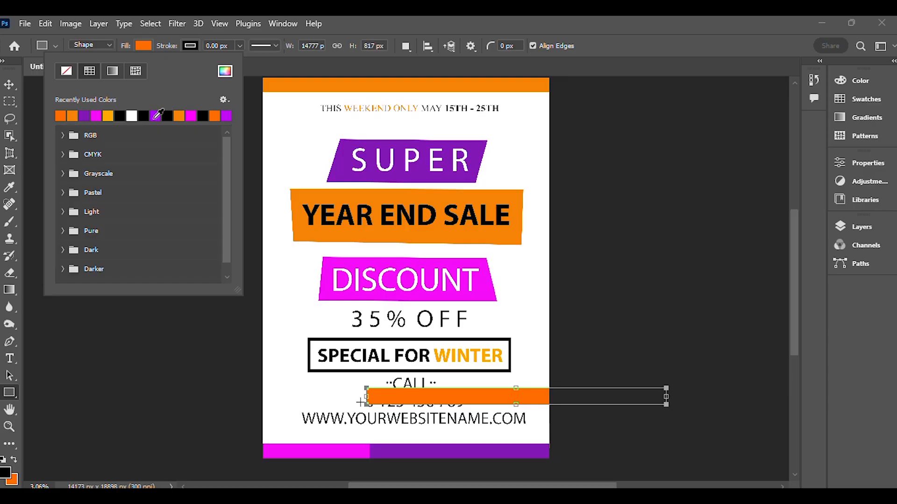
{"action": "left_click", "coordinate": [632, 21]}
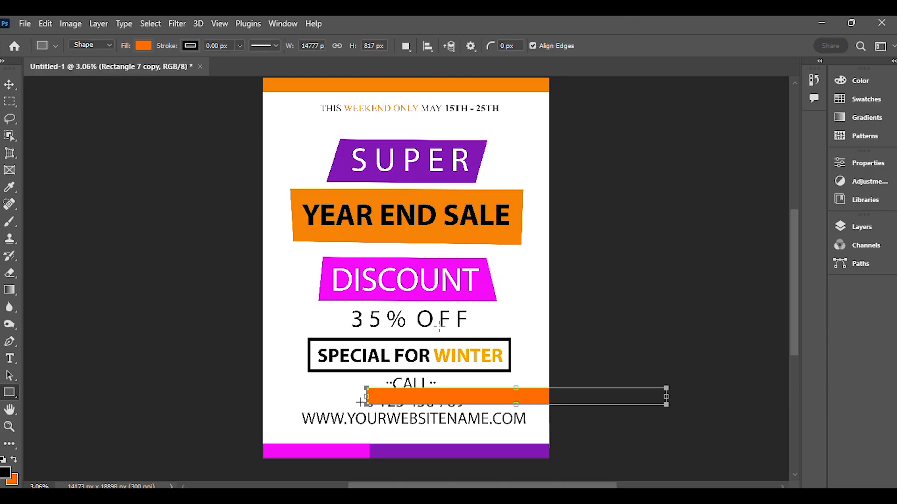
- Move the orange bar onto the right end of the footer strip, checking the colour proportions against the reference poster
{"action": "left_click", "coordinate": [9, 85]}
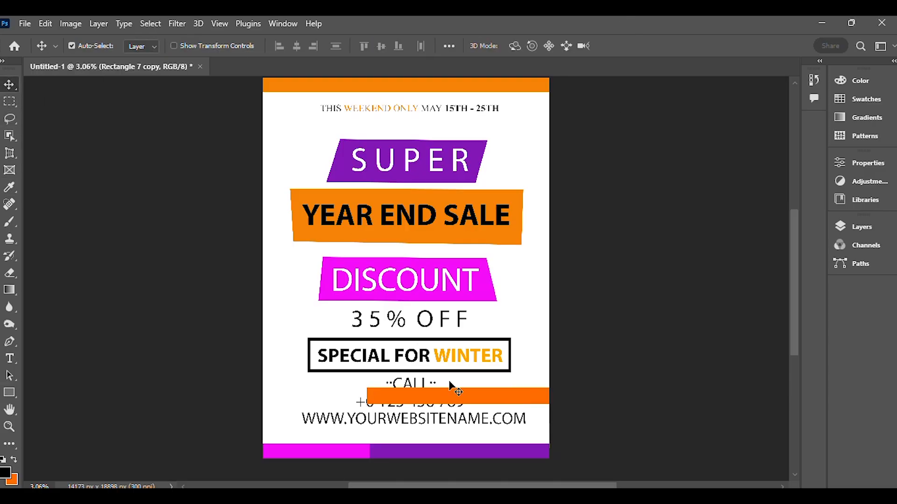
{"action": "left_click_drag", "start_coordinate": [450, 383], "coordinate": [569, 458]}
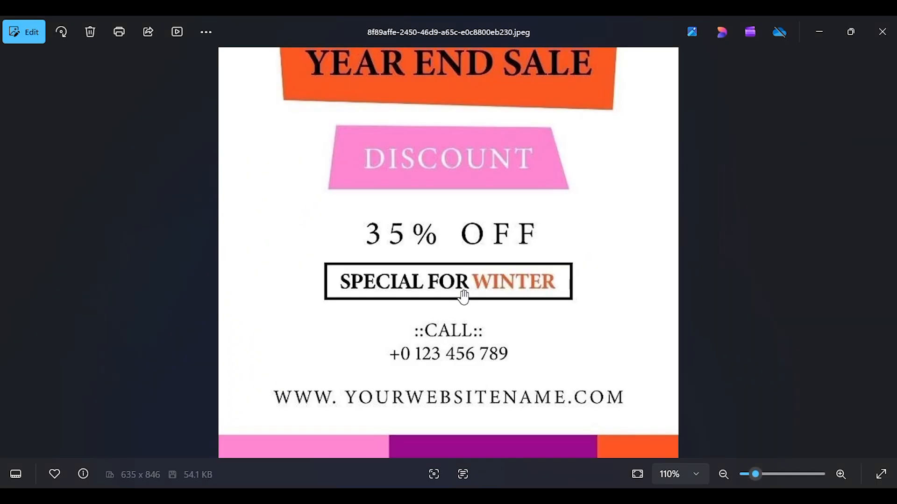
{"action": "scroll", "coordinate": [464, 295], "scroll_direction": "down", "scroll_amount": 4}
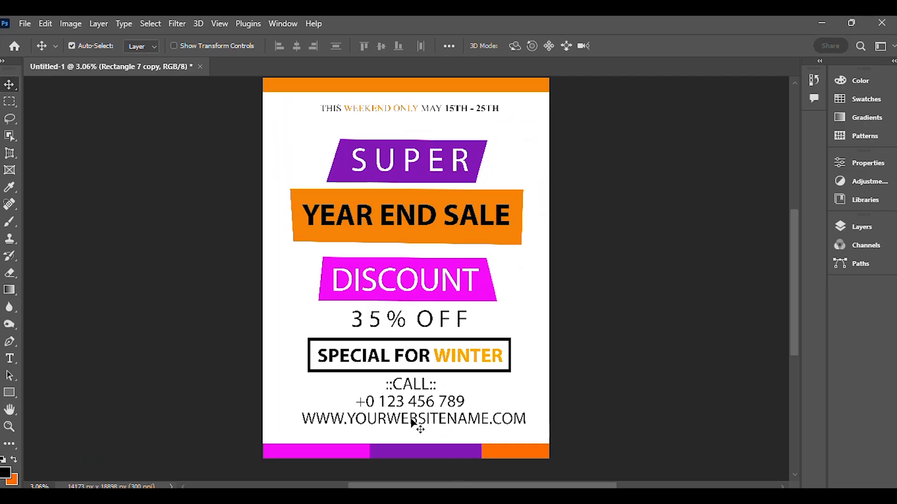
- Move the website line down to open a gap between it and the phone number line
{"action": "left_click", "coordinate": [405, 420]}
{"action": "key", "text": "shift+Down"}
{"action": "key", "text": "shift+Down"}
{"action": "key", "text": "shift+Down"}
{"action": "key", "text": "shift+Down"}
{"action": "key", "text": "shift+Down"}
{"action": "key", "text": "shift+Down"}
{"action": "key", "text": "shift+Down"}
{"action": "key", "text": "shift+Down"}
{"action": "key", "text": "shift+Down"}
{"action": "key", "text": "shift+Down"}
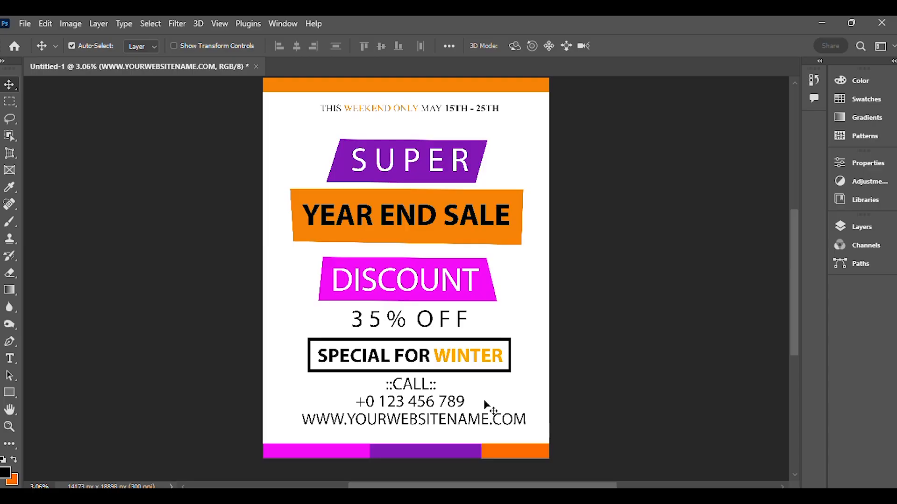
{"action": "key", "text": "shift+Down"}
{"action": "key", "text": "shift+Down"}
{"action": "key", "text": "shift+Down"}
{"action": "key", "text": "shift+Down"}
{"action": "key", "text": "shift+Down"}
{"action": "key", "text": "shift+Down"}
{"action": "key", "text": "shift+Down"}
{"action": "key", "text": "shift+Down"}
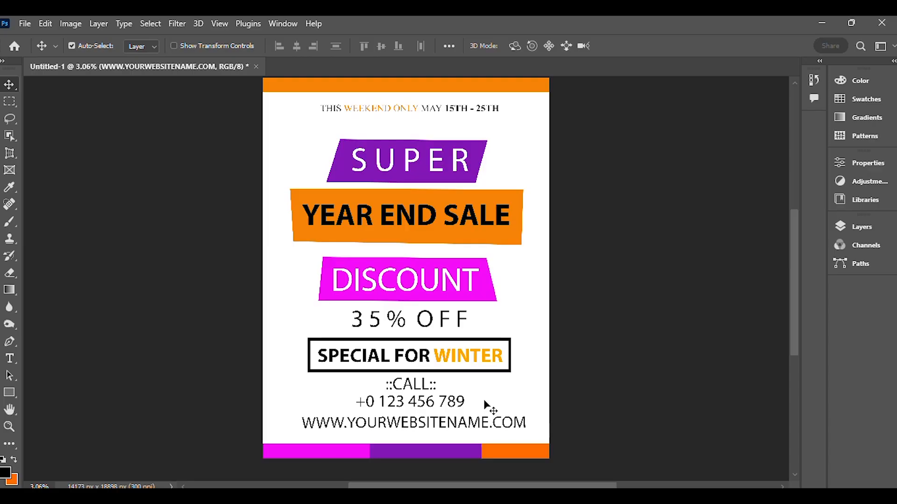
{"action": "key", "text": "shift+Down"}
{"action": "key", "text": "shift+Down"}
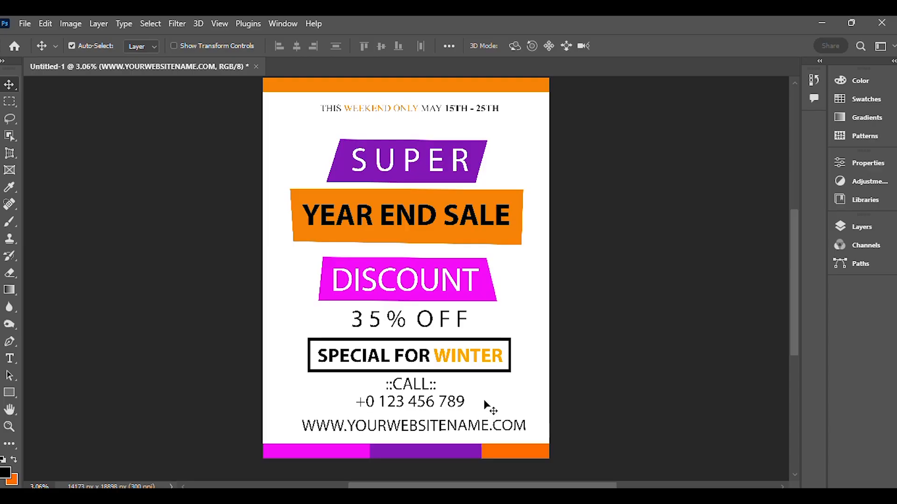
{"action": "key", "text": "alt+Tab"}
{"action": "key", "text": "alt+Tab"}
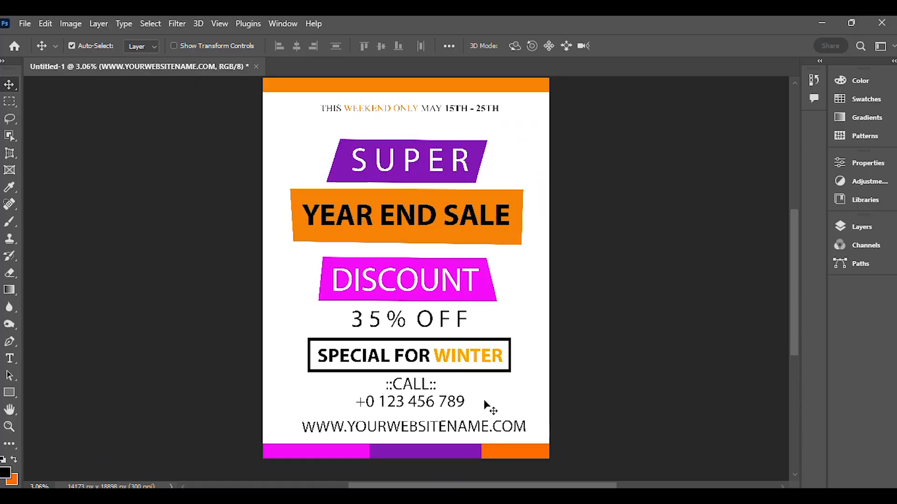
{"action": "key", "text": "alt+Tab"}
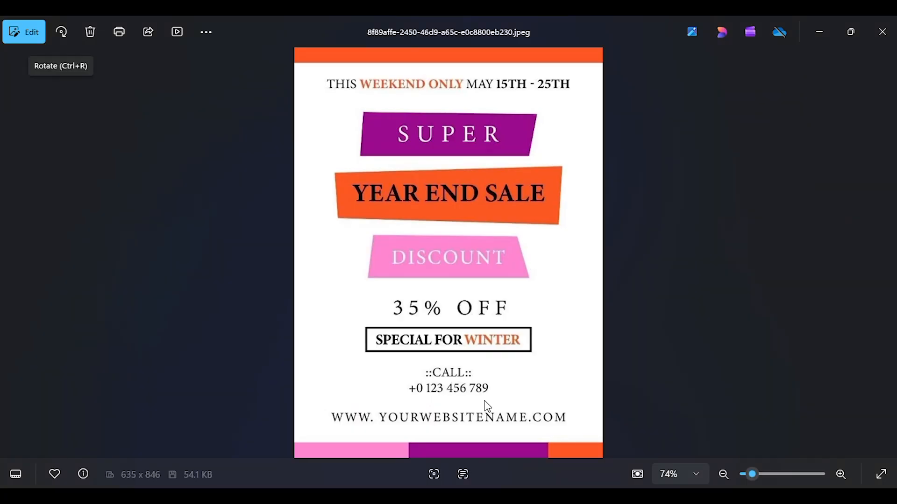
{"action": "key", "text": "alt+Tab"}
{"action": "key", "text": "alt+Tab"}
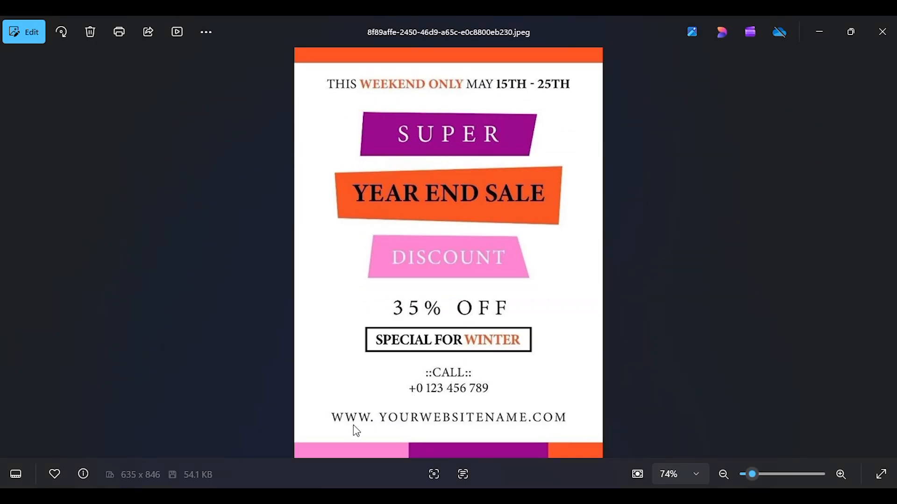
{"action": "key", "text": "alt+Tab"}
{"action": "left_click", "coordinate": [8, 362]}
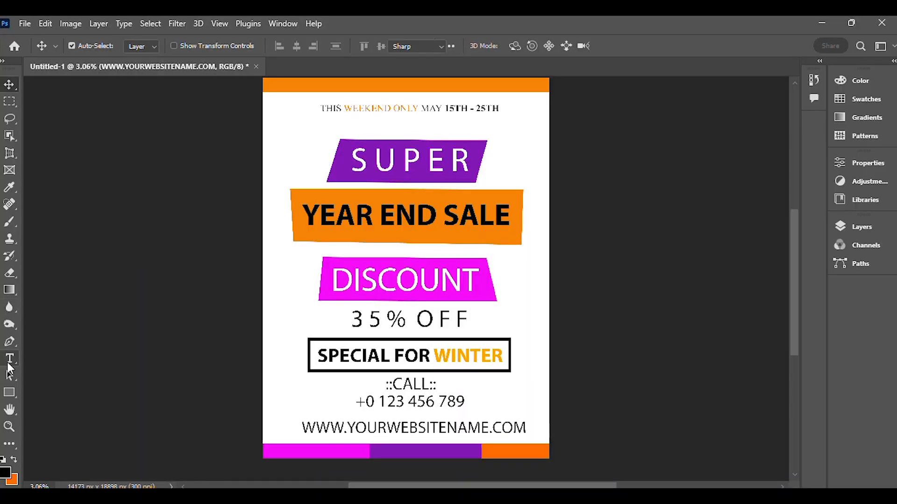
{"action": "left_click", "coordinate": [348, 429]}
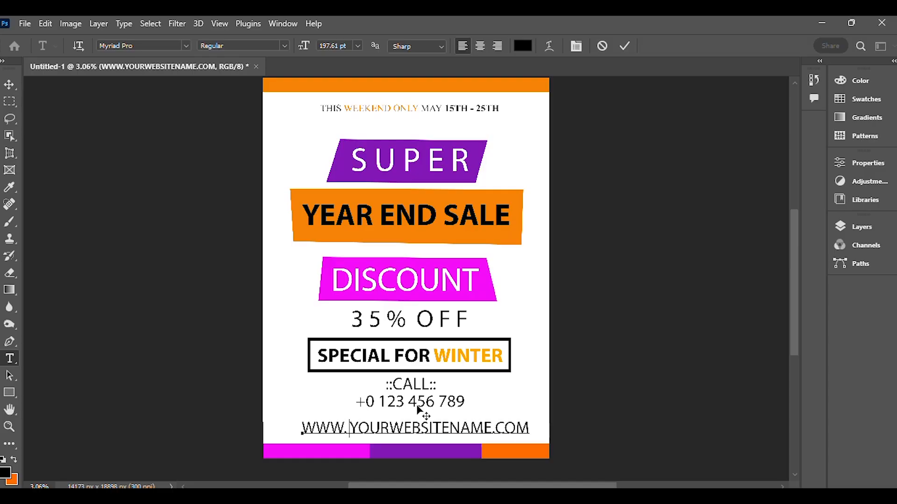
{"action": "left_click", "coordinate": [625, 45]}
{"action": "left_click", "coordinate": [9, 86]}
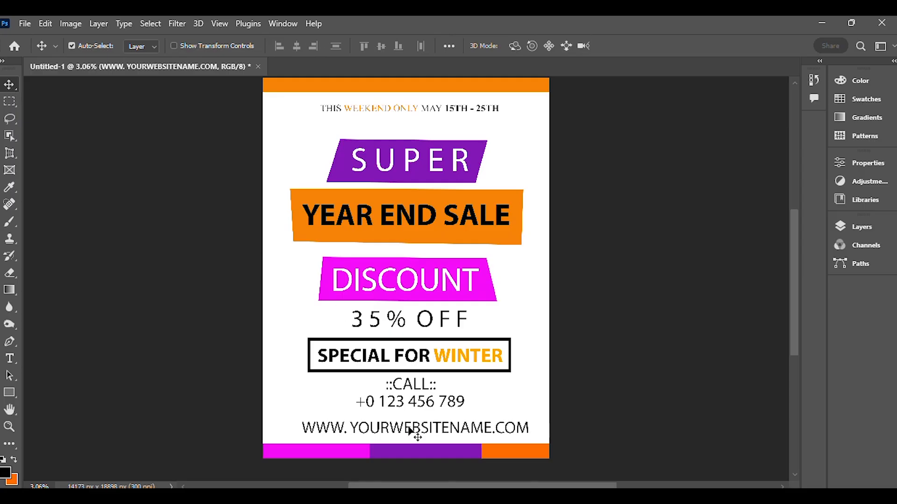
- Shift the website line slightly left and up to balance it between the phone number and the footer strip
{"action": "key", "text": "Left"}
{"action": "key", "text": "Left"}
{"action": "key", "text": "Left"}
{"action": "key", "text": "Left"}
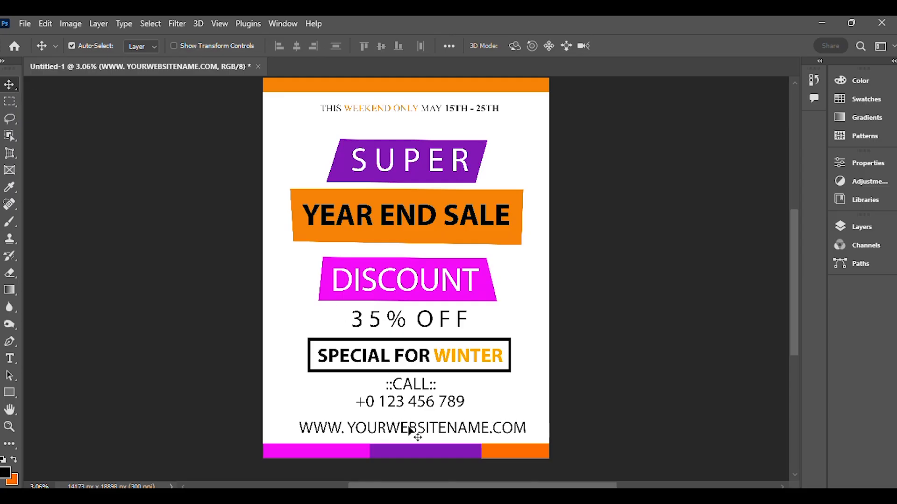
{"action": "key", "text": "Left"}
{"action": "key", "text": "Left"}
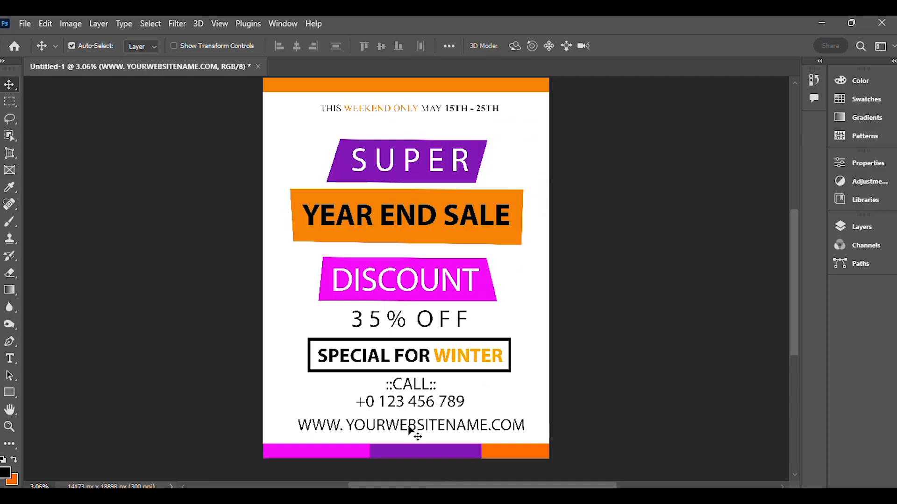
{"action": "key", "text": "Left"}
{"action": "key", "text": "Left"}
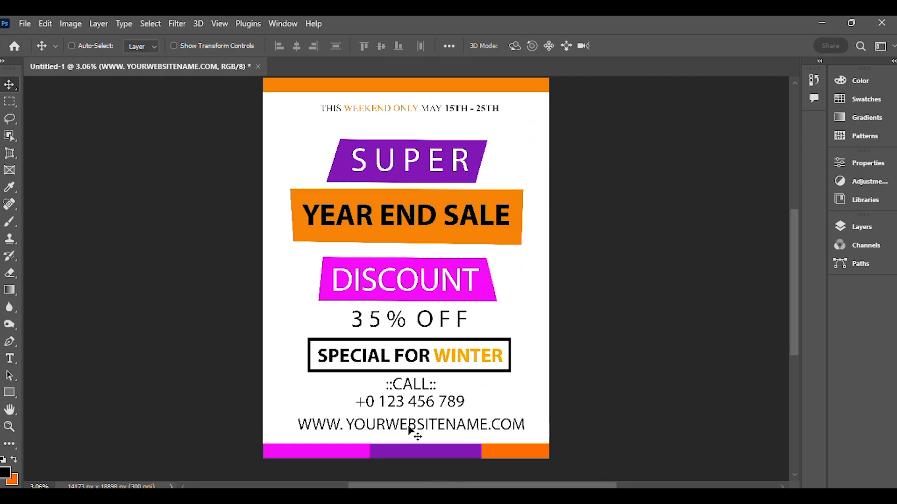
- Scale the website line down proportionally to about 94.7% and compare it with the reference poster
{"action": "key", "text": "ctrl+t"}
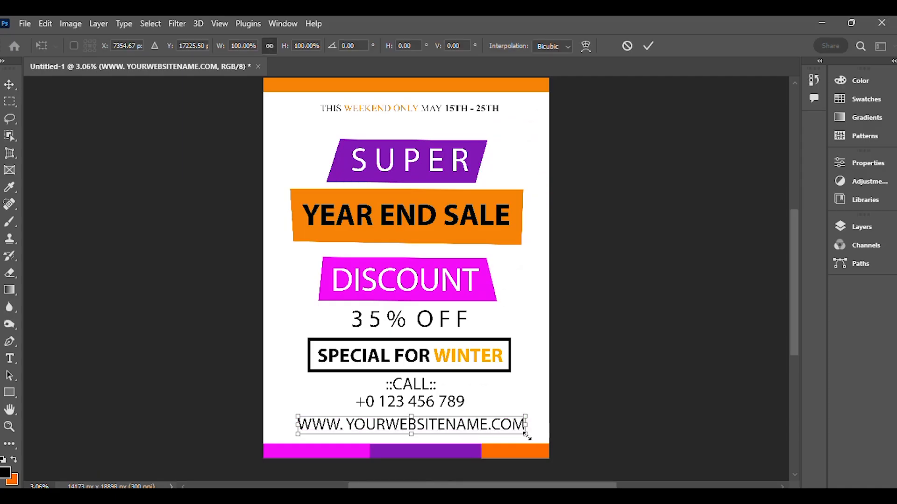
{"action": "left_click_drag", "start_coordinate": [527, 435], "coordinate": [519, 434]}
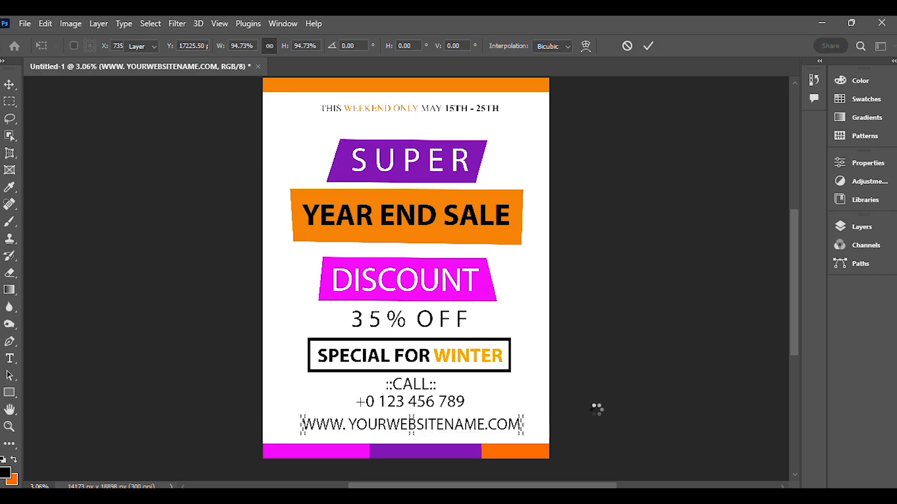
{"action": "key", "text": "Return"}
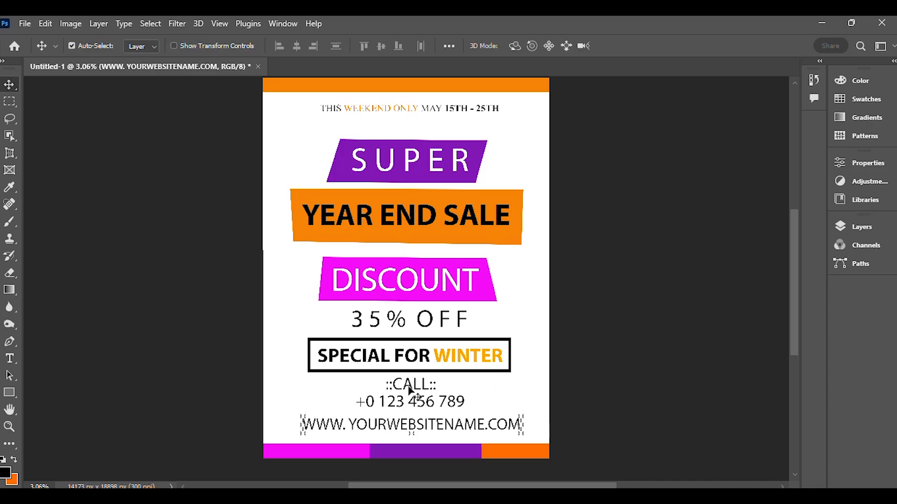
{"action": "key", "text": "alt+Tab"}
{"action": "key", "text": "alt+Tab"}
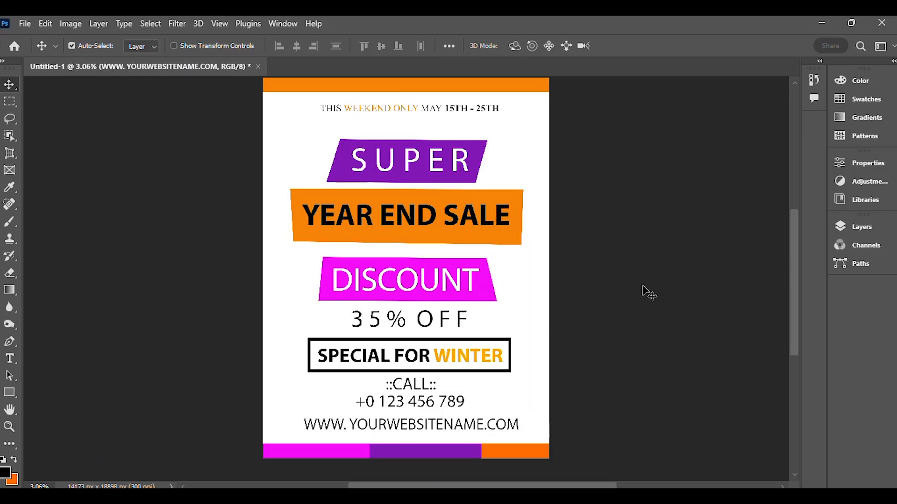
- Select the "::CALL::" and phone number text layers together and scale both down proportionally to about 96%
{"action": "left_click", "coordinate": [862, 228]}
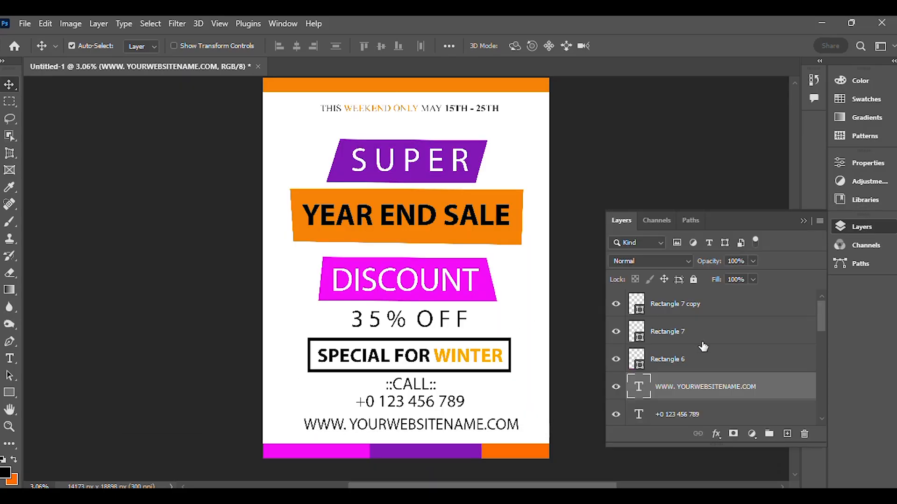
{"action": "scroll", "coordinate": [706, 358], "scroll_direction": "down", "scroll_amount": 3}
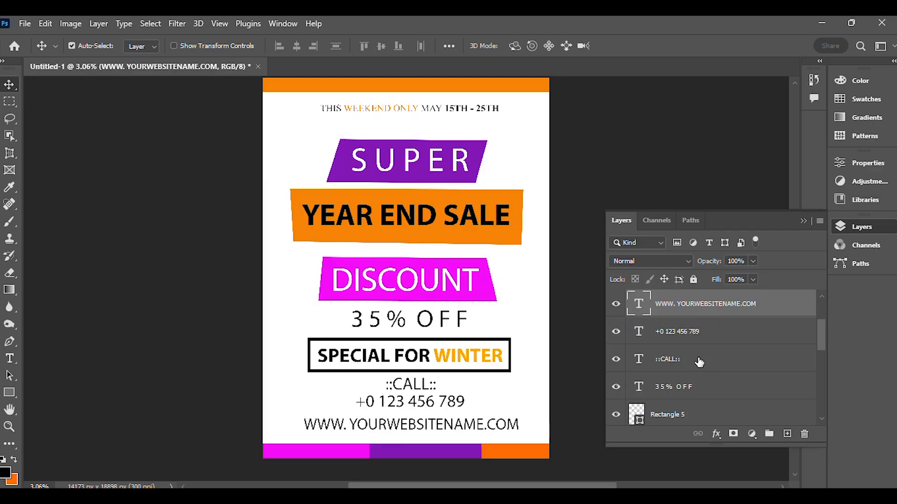
{"action": "left_click", "coordinate": [693, 359]}
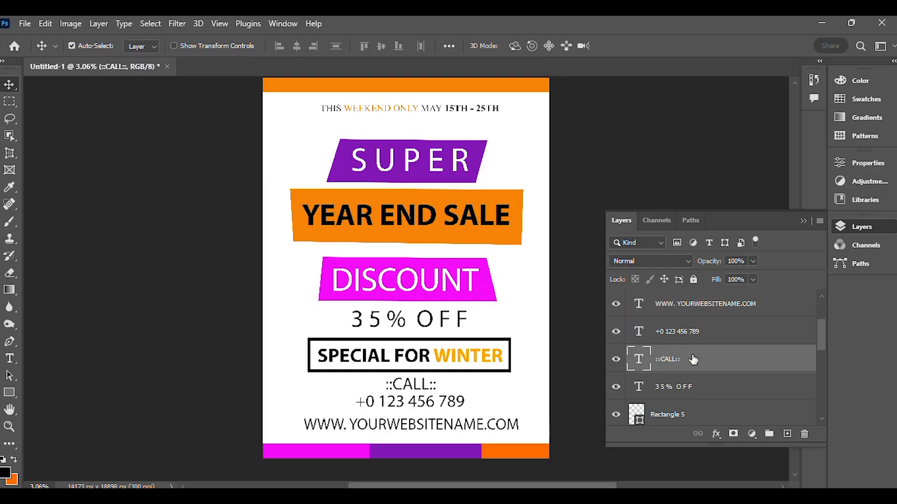
{"action": "left_click", "coordinate": [712, 333], "text": "shift"}
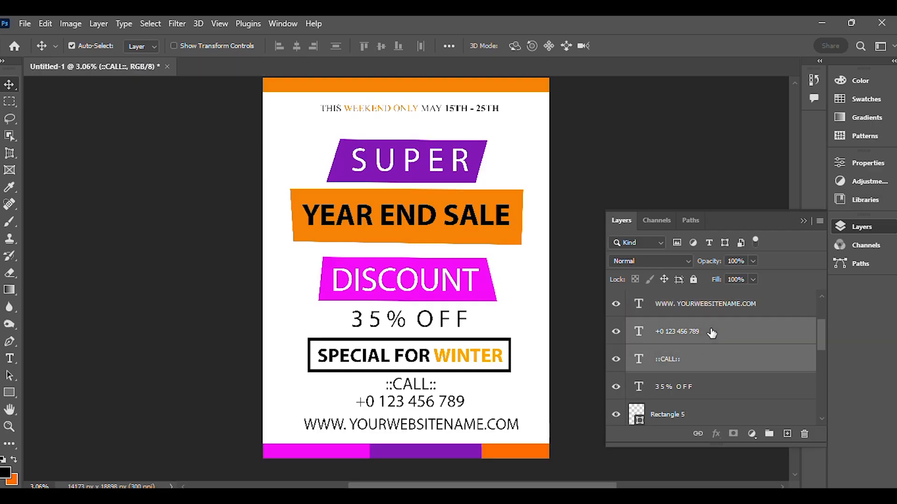
{"action": "left_click", "coordinate": [803, 221]}
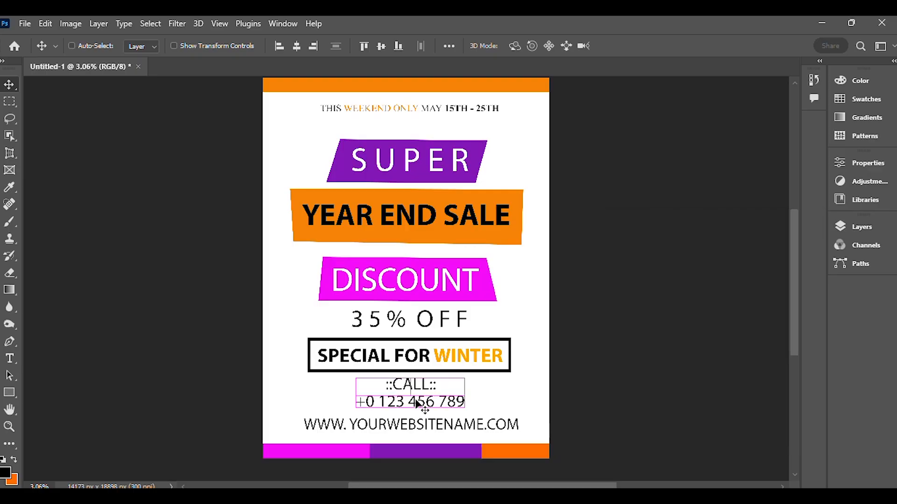
{"action": "key", "text": "ctrl+t"}
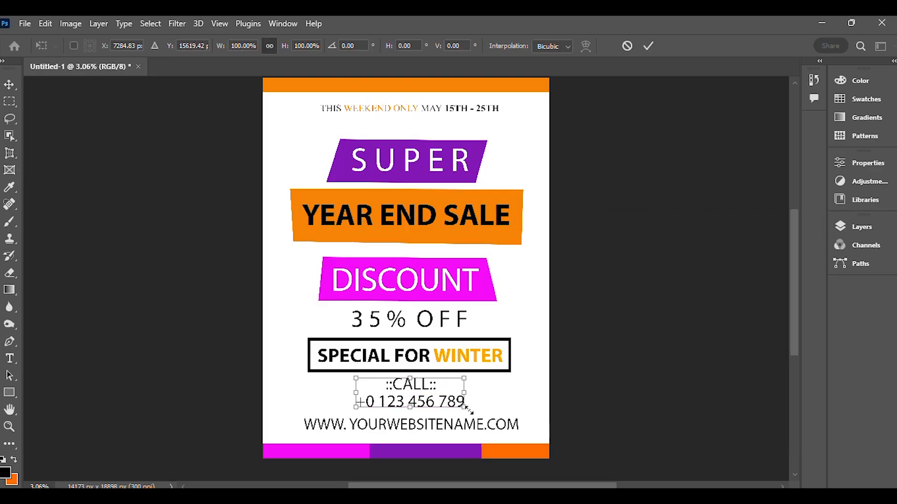
{"action": "left_click_drag", "start_coordinate": [465, 410], "coordinate": [463, 410]}
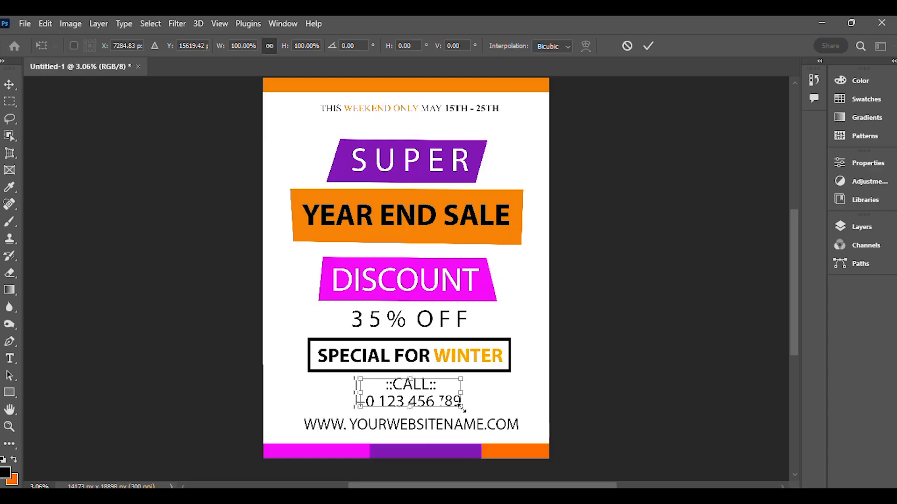
{"action": "left_click_drag", "start_coordinate": [476, 396], "coordinate": [474, 395]}
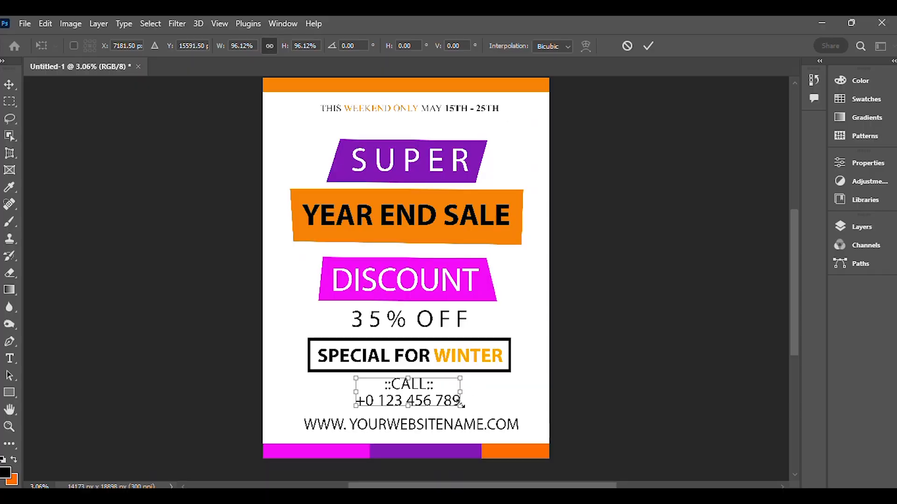
{"action": "key", "text": "Return"}
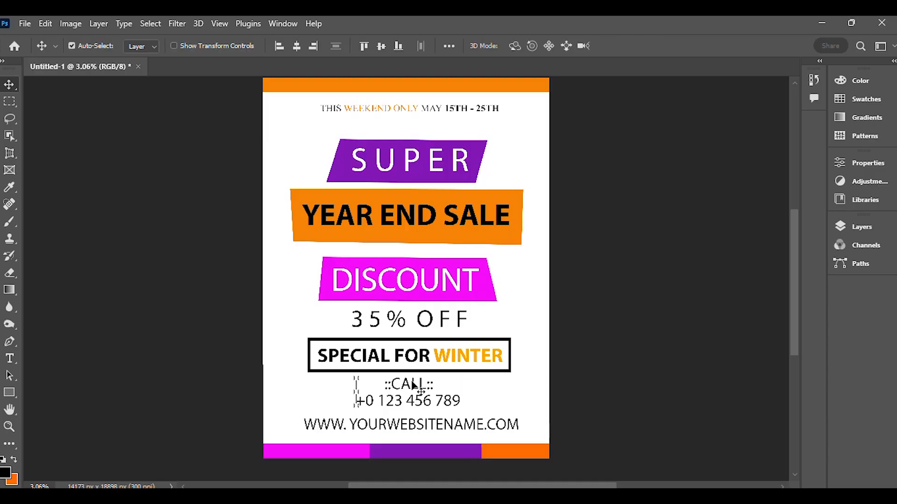
{"action": "left_click", "coordinate": [859, 231]}
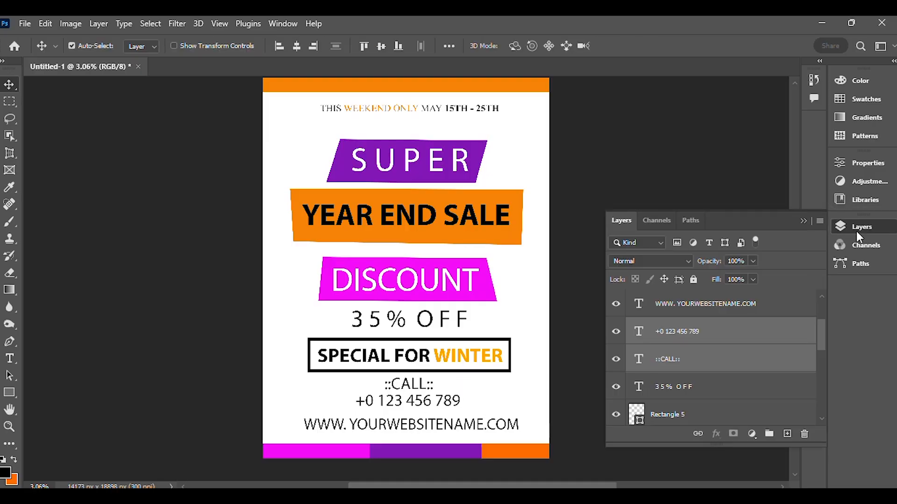
{"action": "left_click", "coordinate": [859, 227]}
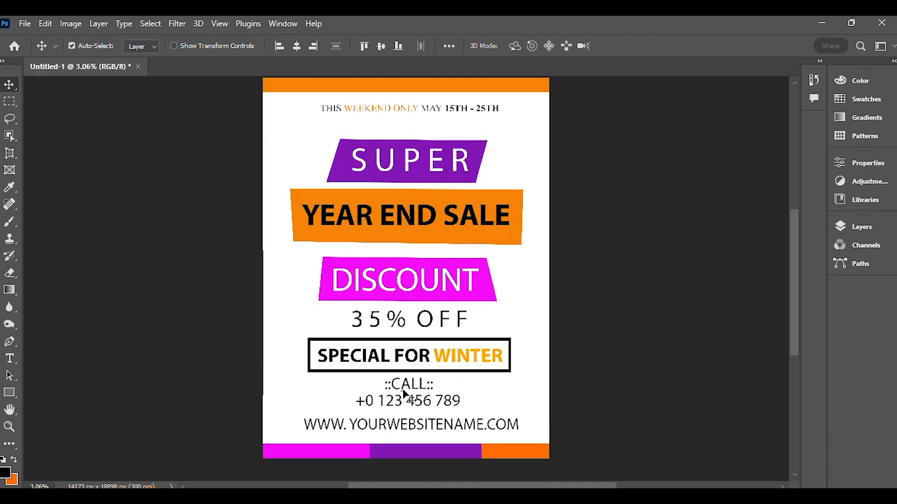
{"action": "left_click_drag", "start_coordinate": [406, 394], "coordinate": [412, 396]}
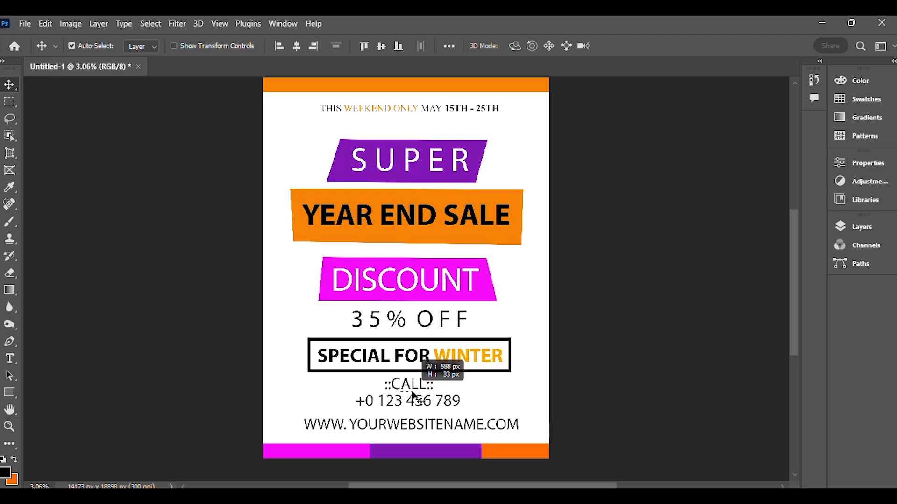
- Select the "::CALL::" and phone number layers together and move them about 95 px left and 138 px up
{"action": "left_click", "coordinate": [877, 232]}
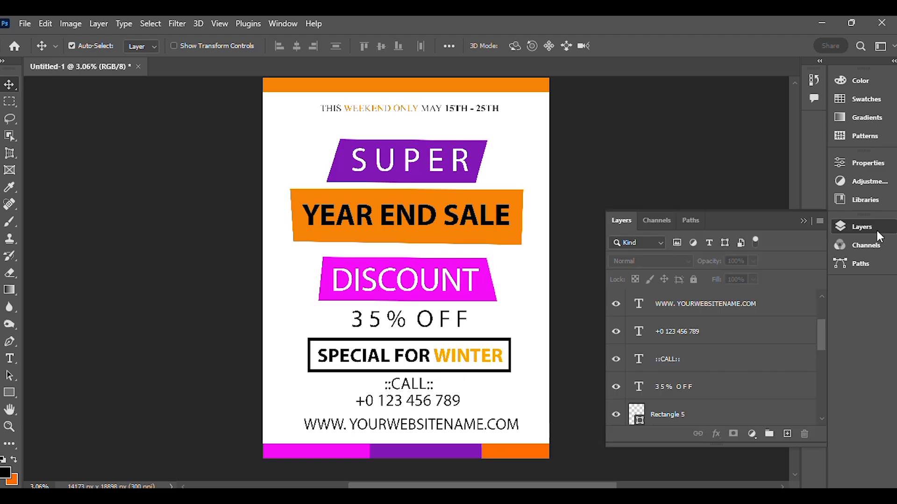
{"action": "left_click", "coordinate": [699, 354]}
{"action": "left_click", "coordinate": [700, 334], "text": "shift"}
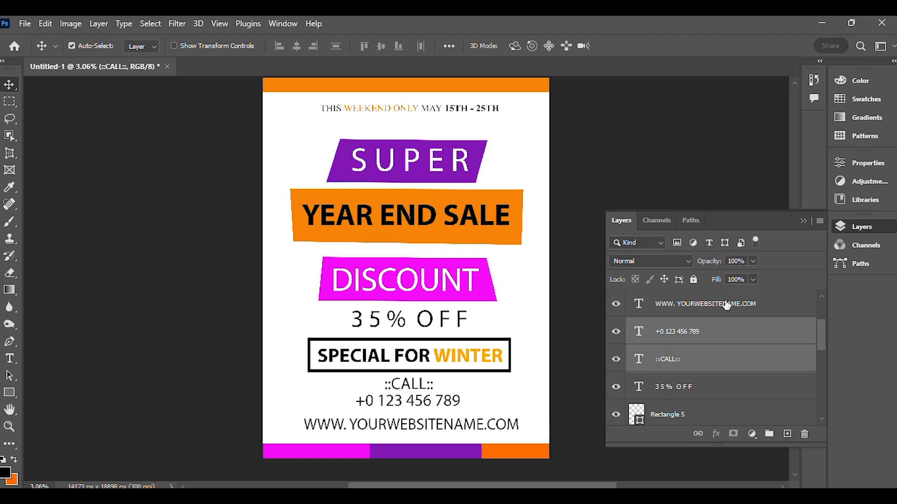
{"action": "left_click", "coordinate": [803, 221]}
{"action": "left_click_drag", "start_coordinate": [423, 403], "coordinate": [420, 407]}
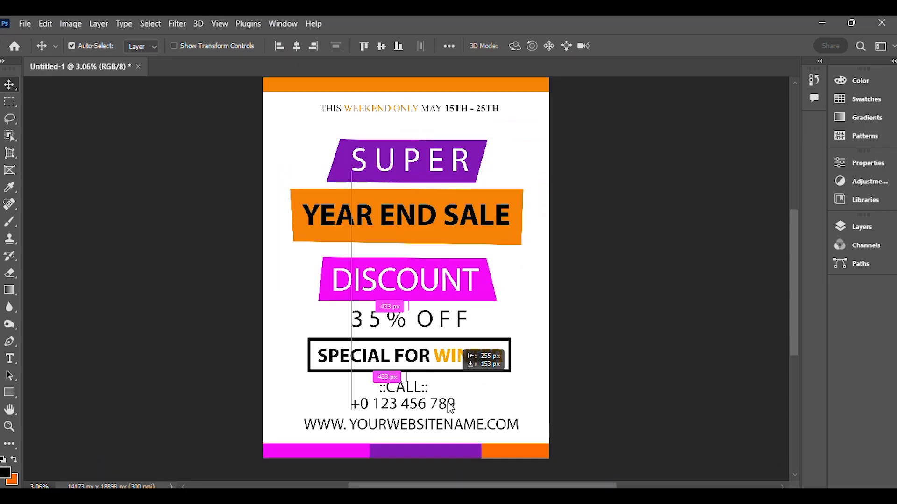
{"action": "left_click_drag", "start_coordinate": [421, 407], "coordinate": [420, 406]}
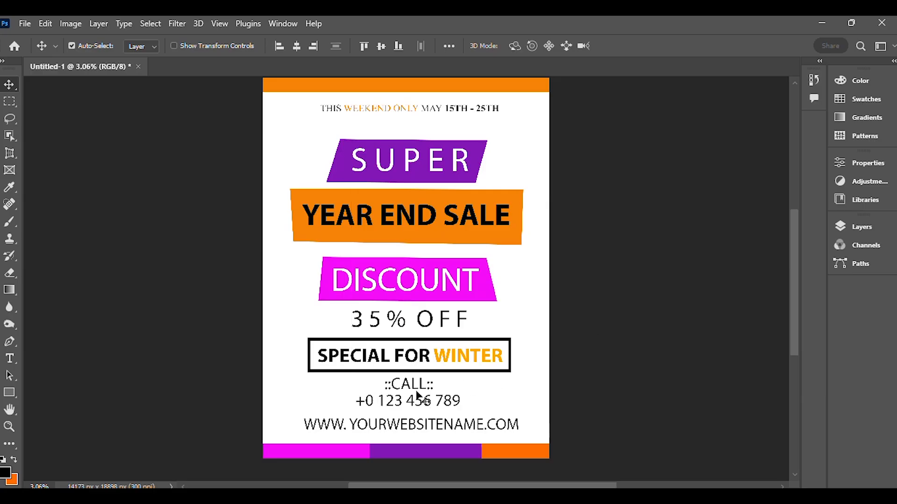
{"action": "left_click_drag", "start_coordinate": [417, 404], "coordinate": [415, 400]}
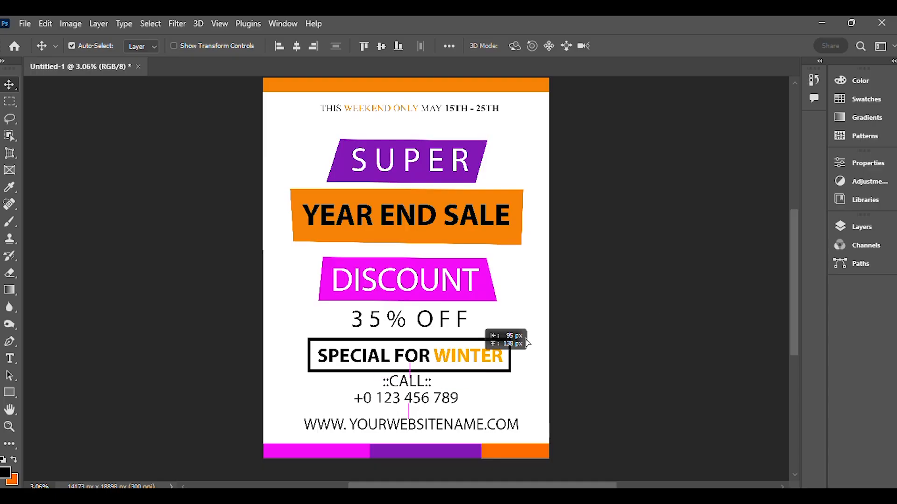
- Check the reference poster, select the "SPECIAL FOR WINTER" text with its frame Rectangle 5, and scale both to about 90.4%
{"action": "key", "text": "alt+Tab"}
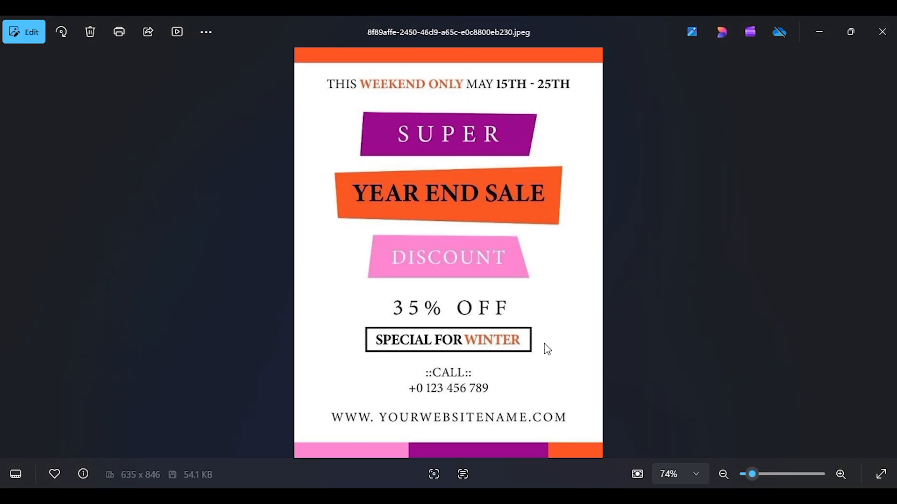
{"action": "key", "text": "alt+Tab"}
{"action": "left_click", "coordinate": [855, 226]}
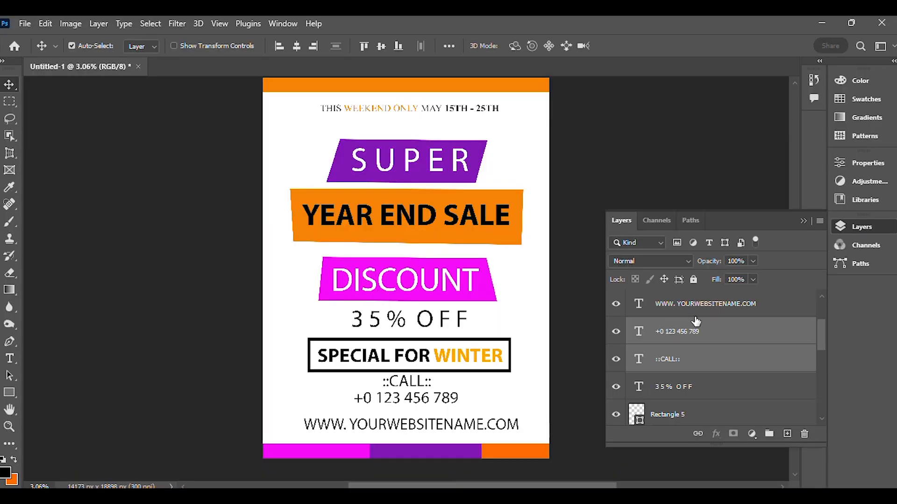
{"action": "scroll", "coordinate": [726, 347], "scroll_direction": "up", "scroll_amount": 3}
{"action": "scroll", "coordinate": [721, 344], "scroll_direction": "up", "scroll_amount": 1}
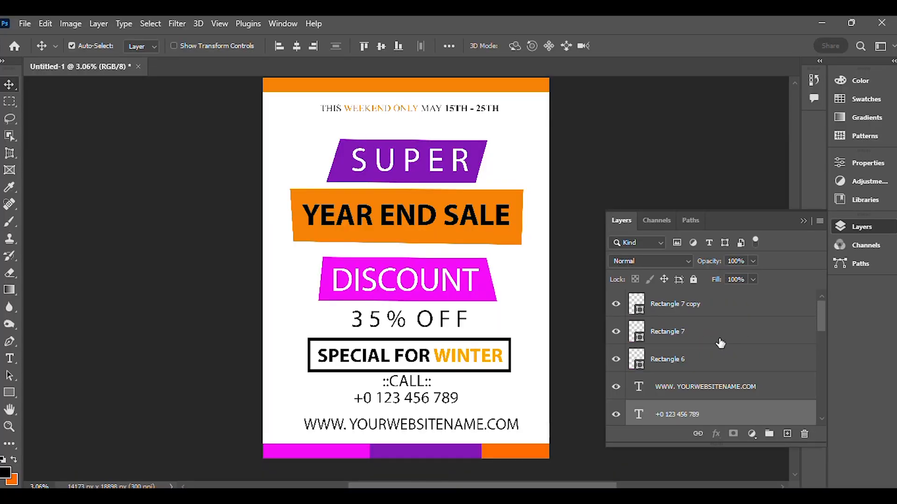
{"action": "scroll", "coordinate": [720, 344], "scroll_direction": "down", "scroll_amount": 5}
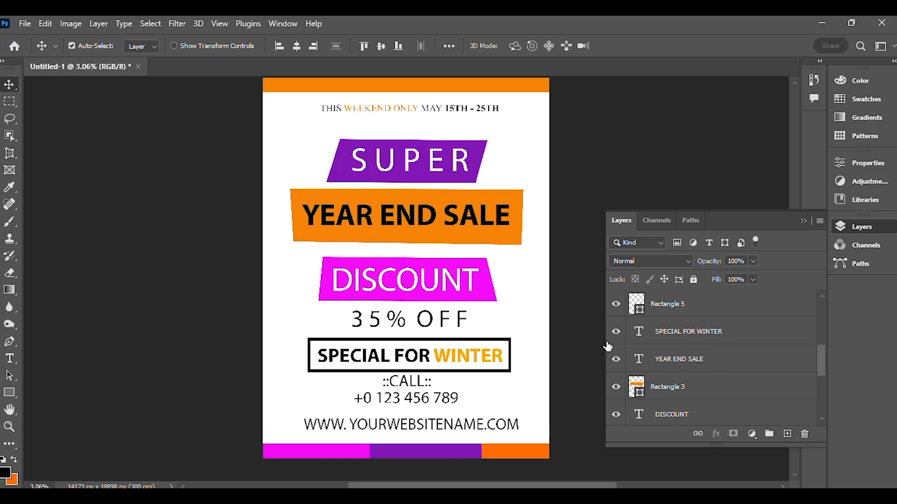
{"action": "left_click", "coordinate": [677, 332]}
{"action": "scroll", "coordinate": [672, 337], "scroll_direction": "up", "scroll_amount": 1}
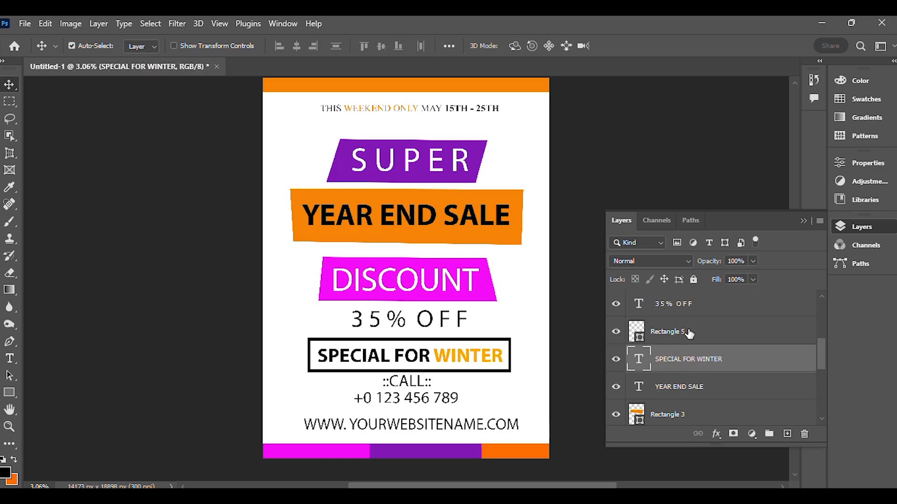
{"action": "left_click", "coordinate": [687, 333], "text": "ctrl"}
{"action": "left_click", "coordinate": [616, 332]}
{"action": "left_click", "coordinate": [616, 332]}
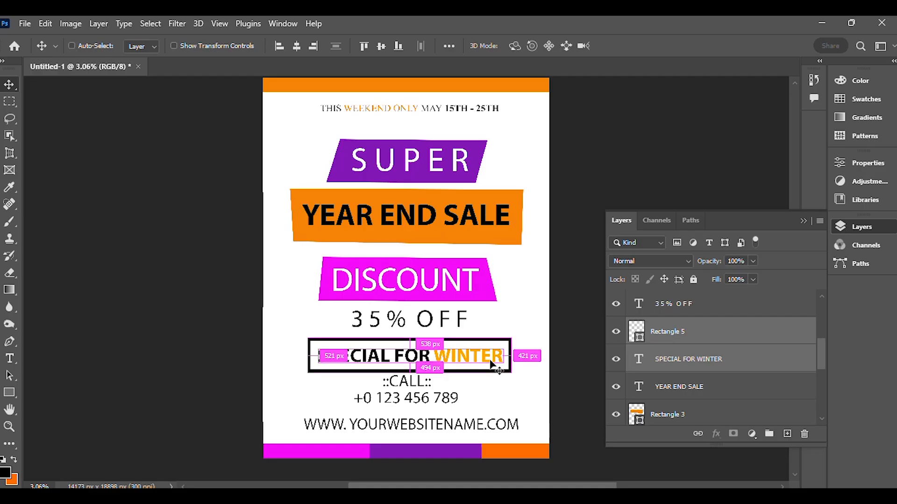
{"action": "key", "text": "ctrl+t"}
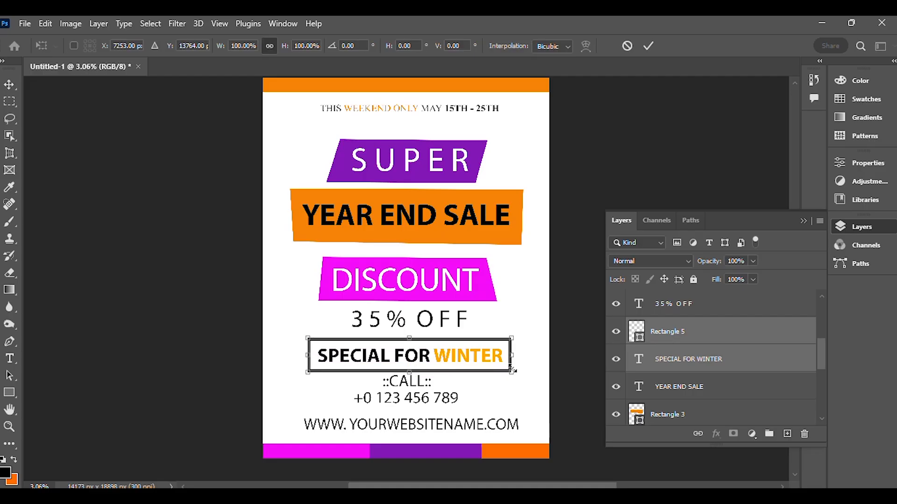
{"action": "left_click_drag", "start_coordinate": [513, 371], "coordinate": [498, 369]}
- Shrink the boxed "SPECIAL FOR WINTER" line further to about 81.2% about its centre, comparing its size with the reference poster
{"action": "key", "text": "alt+Tab"}
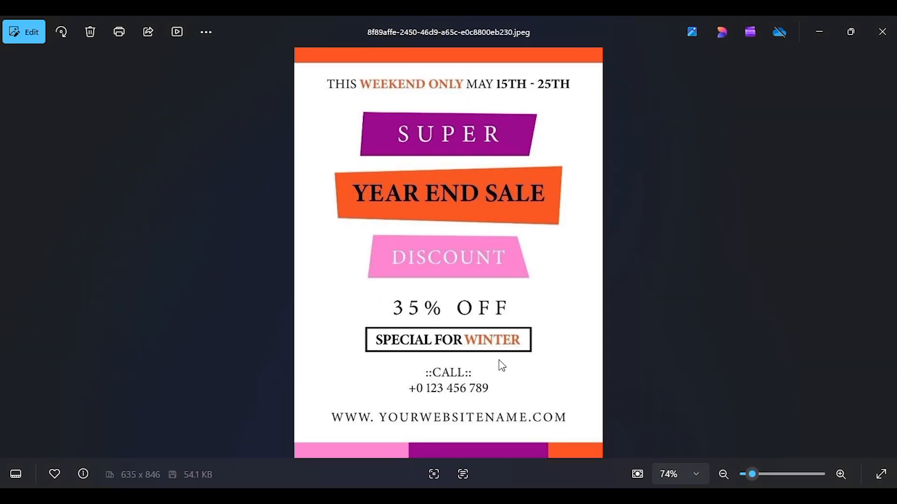
{"action": "key", "text": "alt+Tab"}
{"action": "left_click_drag", "start_coordinate": [496, 370], "coordinate": [526, 348]}
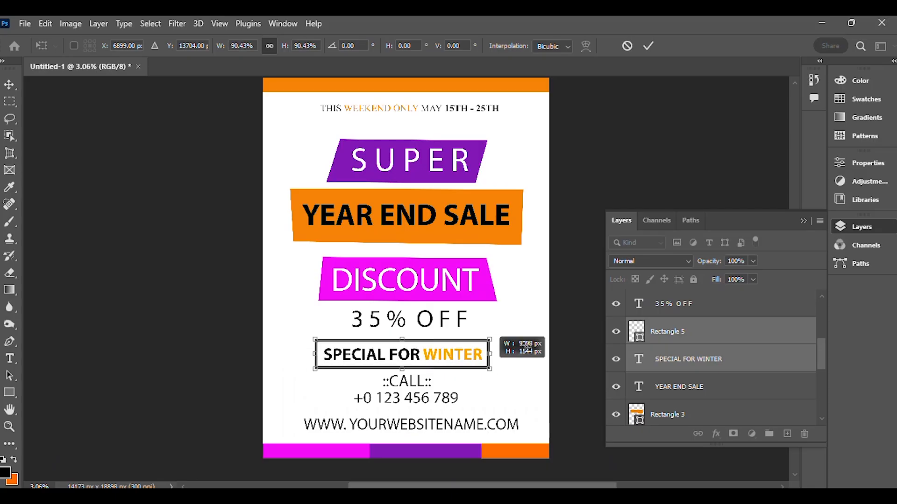
{"action": "key", "text": "alt+Tab"}
{"action": "key", "text": "alt+Tab"}
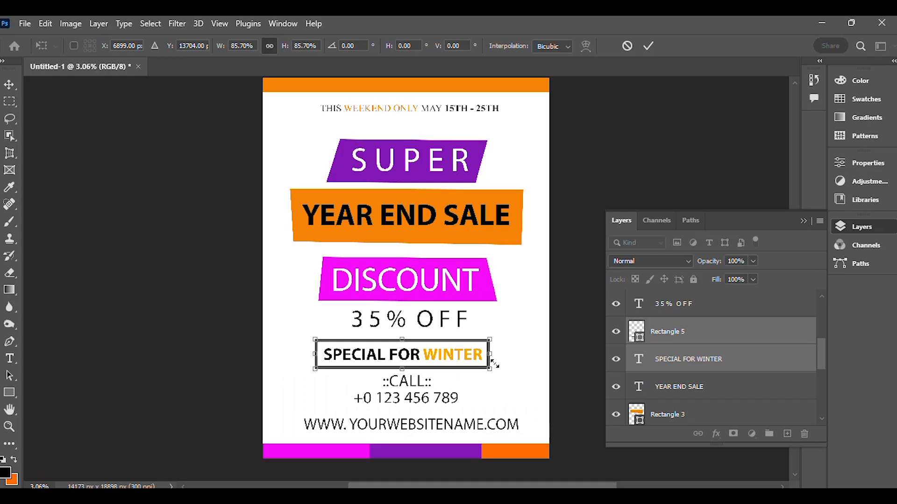
{"action": "left_click_drag", "start_coordinate": [492, 369], "coordinate": [487, 361]}
{"action": "key", "text": "alt+Tab"}
{"action": "key", "text": "alt+Tab"}
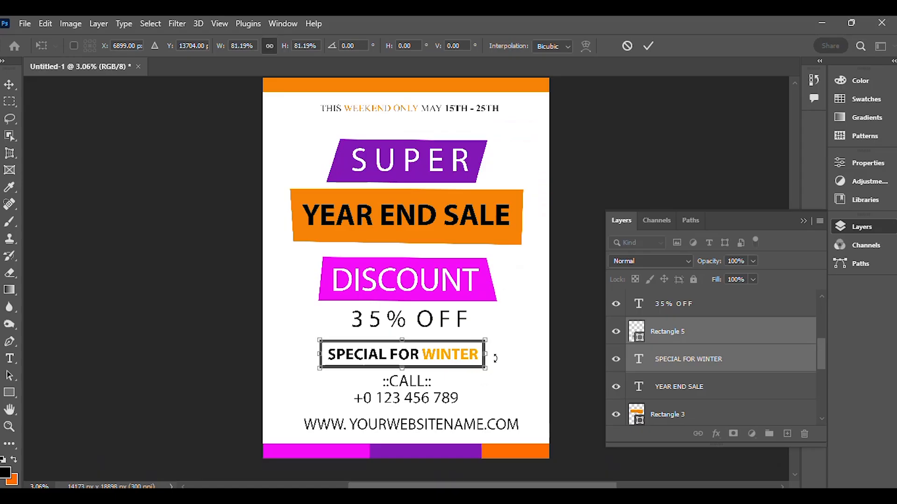
{"action": "left_click", "coordinate": [803, 221]}
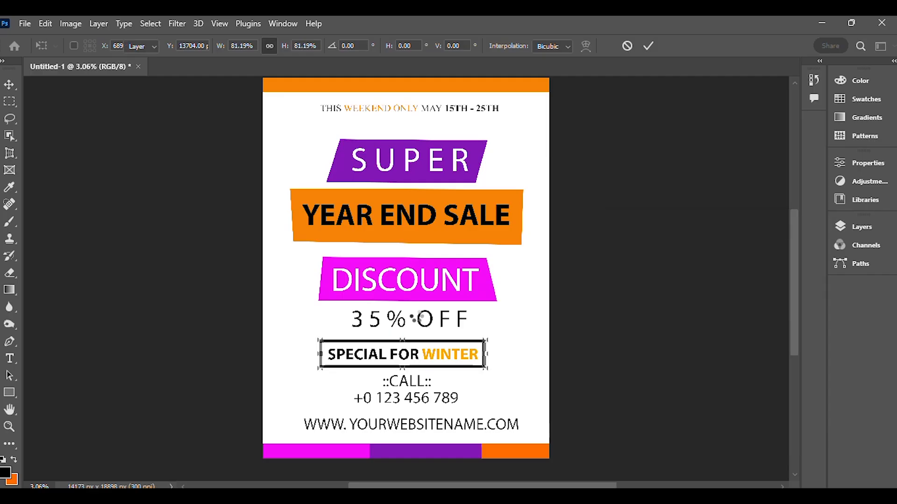
{"action": "key", "text": "Return"}
{"action": "key", "text": "alt+Tab"}
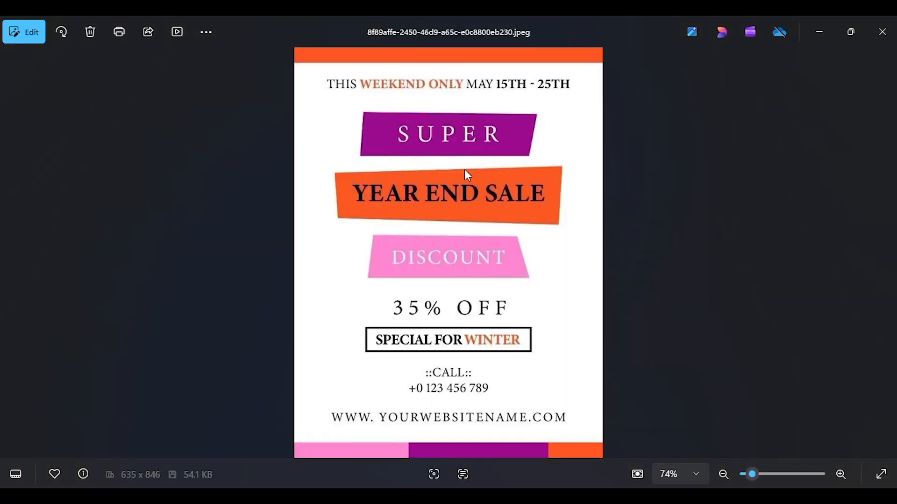
{"action": "key", "text": "alt+Tab"}
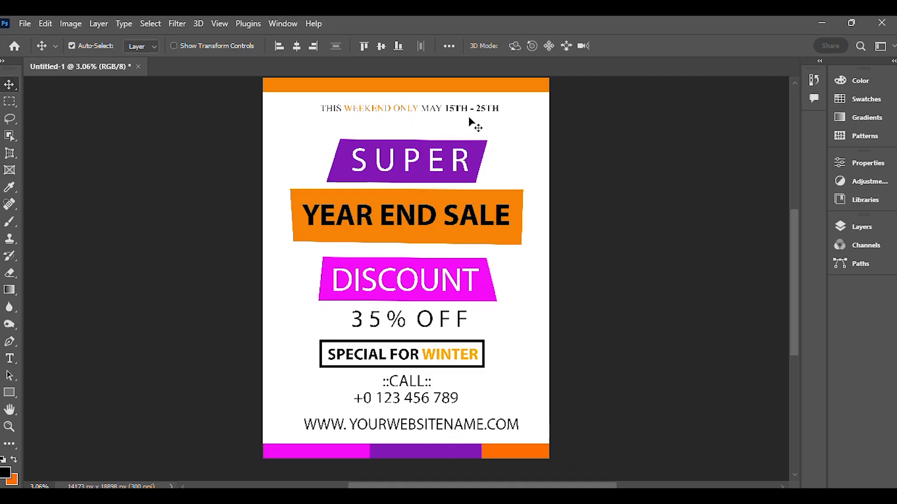
- Check the reference poster and enlarge the "THIS WEEKEND ONLY MAY 15TH - 25TH" text line to about 104%
{"action": "key", "text": "alt+Tab"}
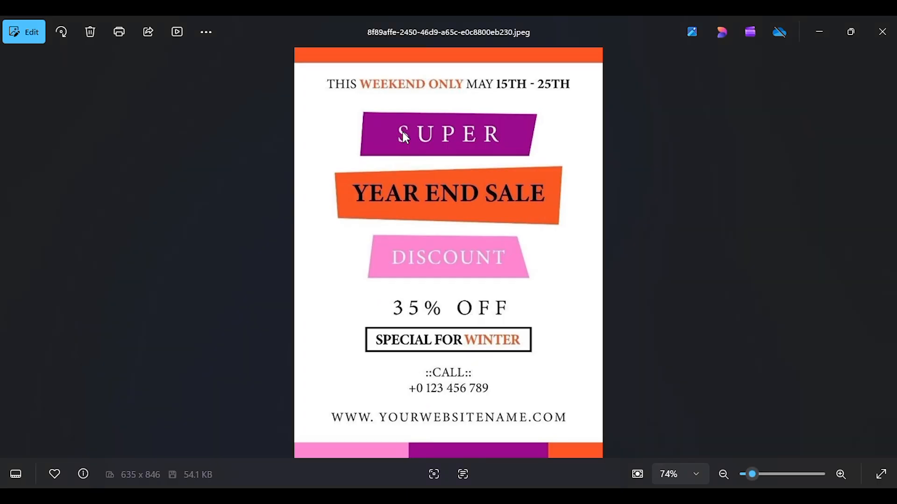
{"action": "key", "text": "alt+Tab"}
{"action": "left_click", "coordinate": [408, 113]}
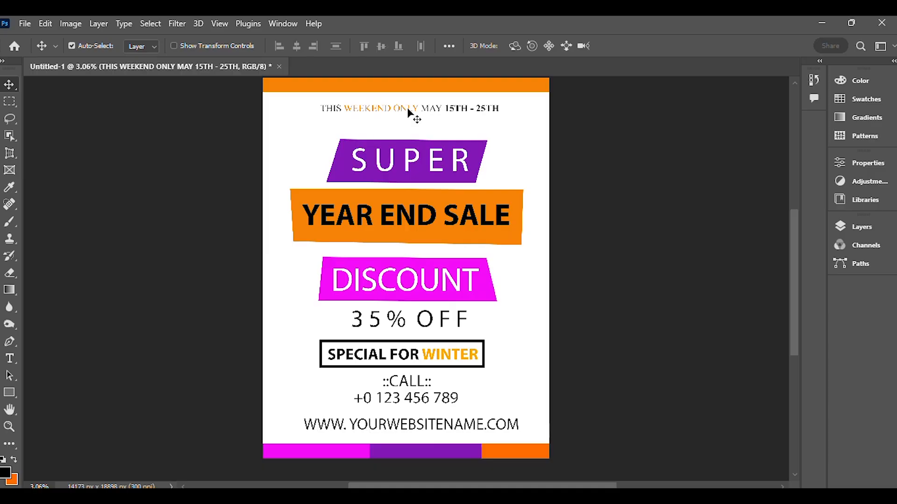
{"action": "key", "text": "ctrl+t"}
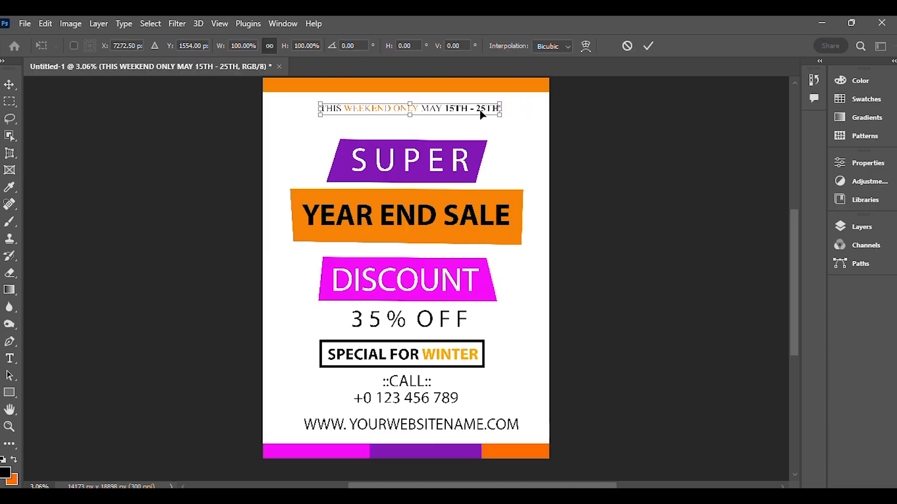
{"action": "left_click_drag", "start_coordinate": [502, 118], "coordinate": [508, 124]}
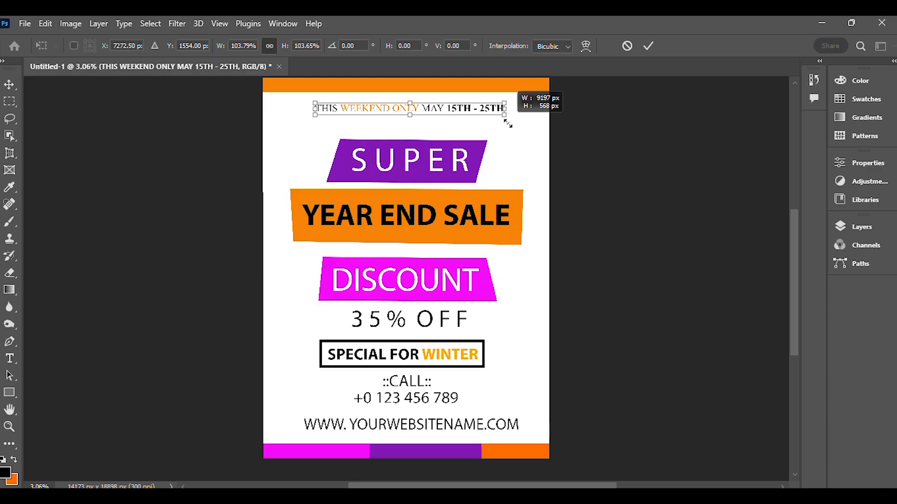
{"action": "left_click_drag", "start_coordinate": [504, 122], "coordinate": [502, 124]}
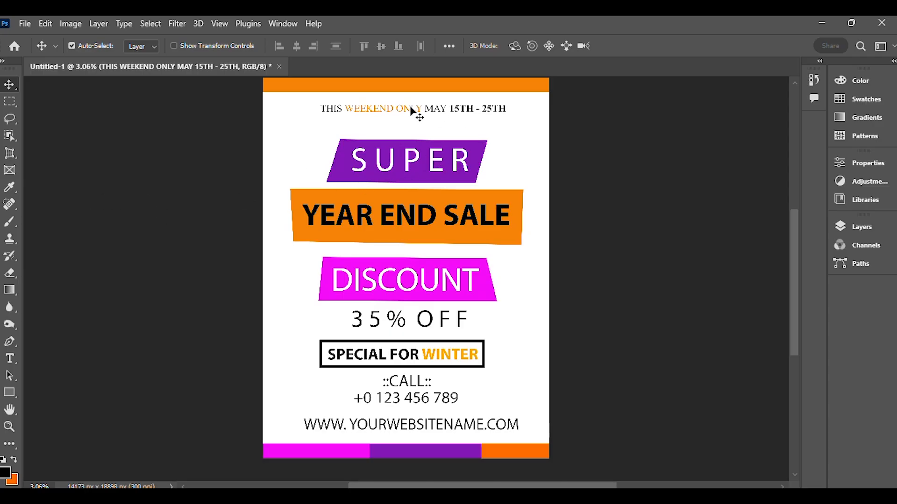
- Shift the "THIS WEEKEND ONLY MAY 15TH - 25TH" line slightly left and compare its placement with the reference poster
{"action": "left_click_drag", "start_coordinate": [411, 108], "coordinate": [406, 110]}
{"action": "key", "text": "alt+Tab"}
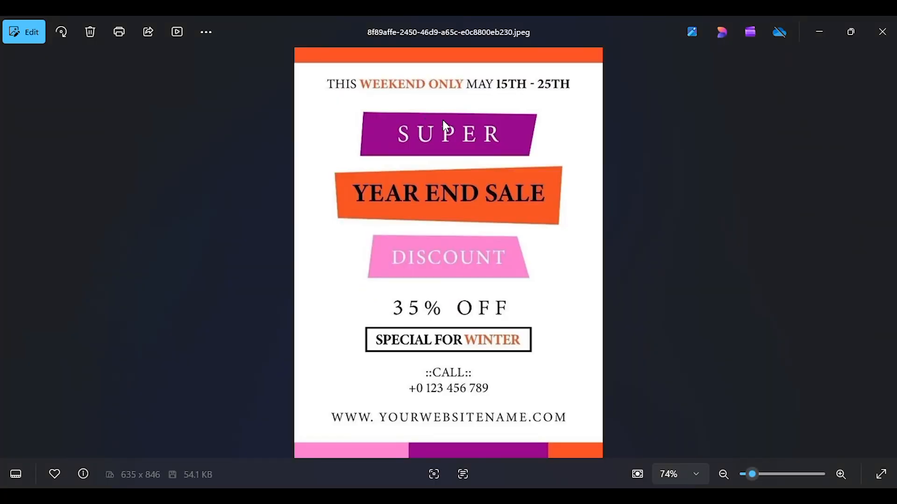
{"action": "key", "text": "alt+Tab"}
{"action": "key", "text": "alt+Tab"}
{"action": "key", "text": "alt+Tab"}
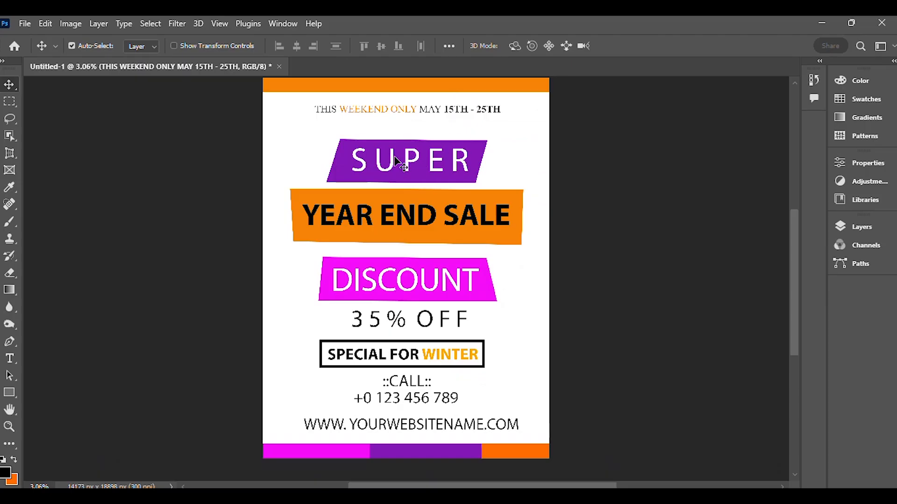
{"action": "key", "text": "alt+Tab"}
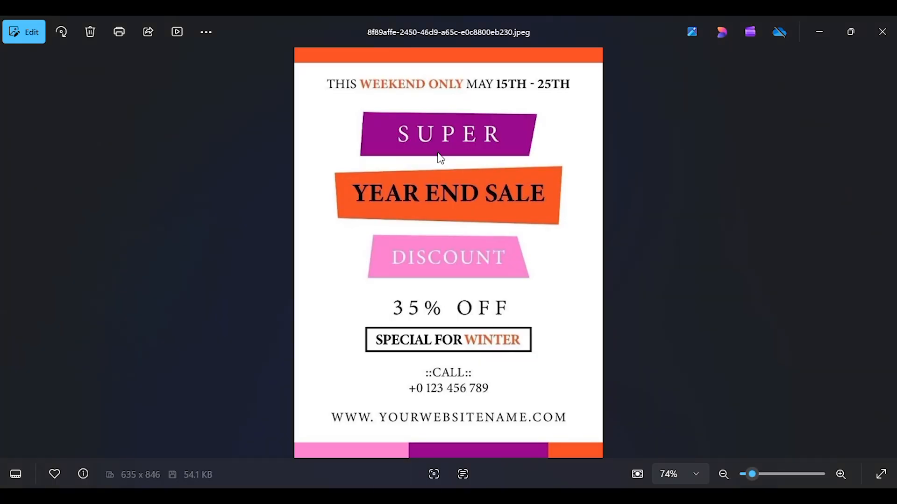
{"action": "key", "text": "alt+Tab"}
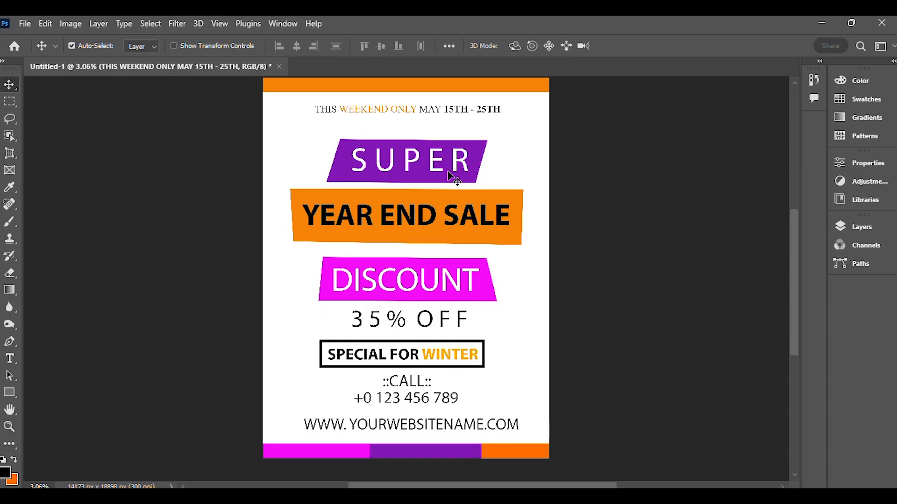
- Select the "SUPER" text together with its purple banner Rectangle 2 and scale both down proportionally to about 97.8%
{"action": "left_click", "coordinate": [862, 227]}
{"action": "scroll", "coordinate": [681, 340], "scroll_direction": "down", "scroll_amount": 5}
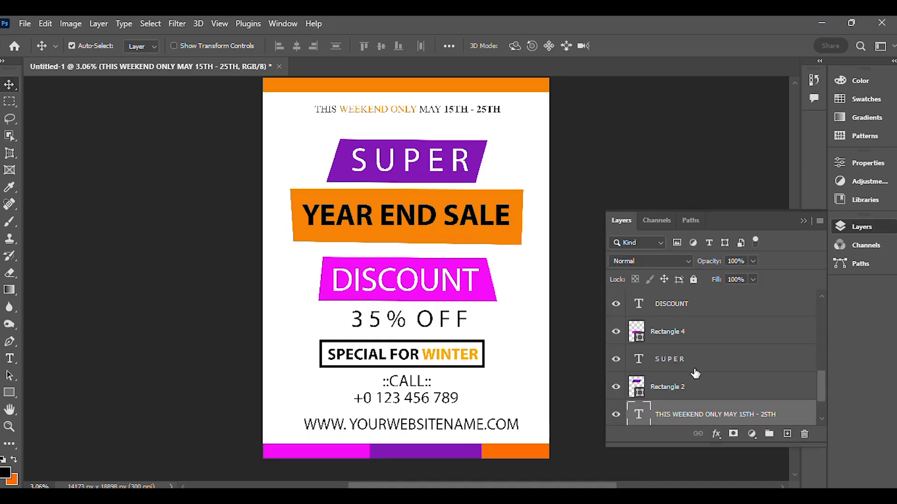
{"action": "scroll", "coordinate": [659, 358], "scroll_direction": "up", "scroll_amount": 1}
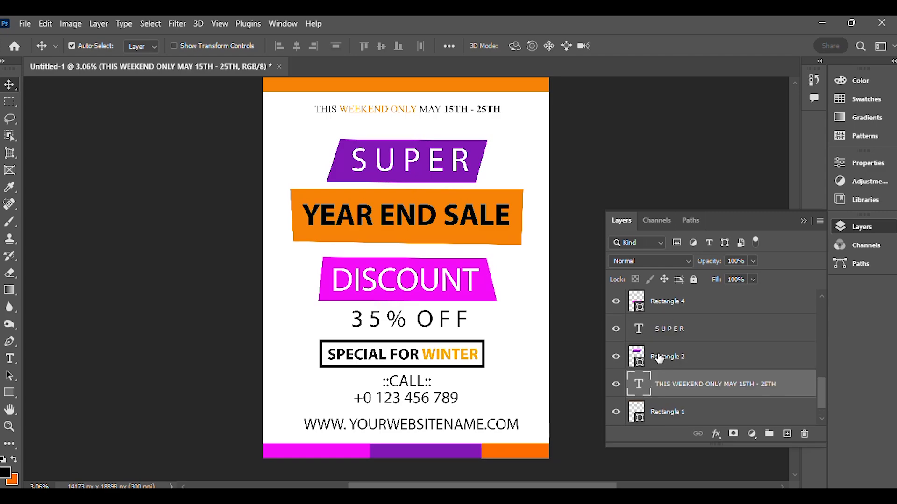
{"action": "left_click", "coordinate": [657, 330]}
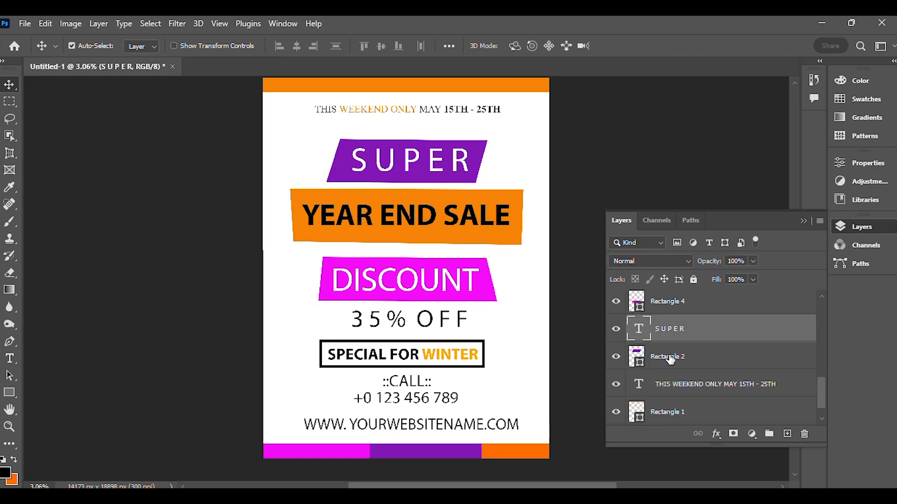
{"action": "left_click", "coordinate": [617, 358]}
{"action": "left_click", "coordinate": [616, 358]}
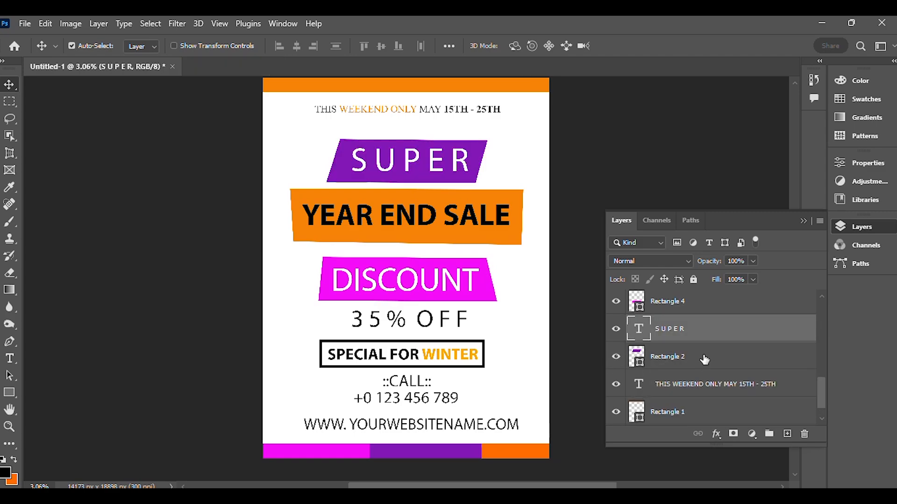
{"action": "left_click", "coordinate": [706, 359], "text": "ctrl"}
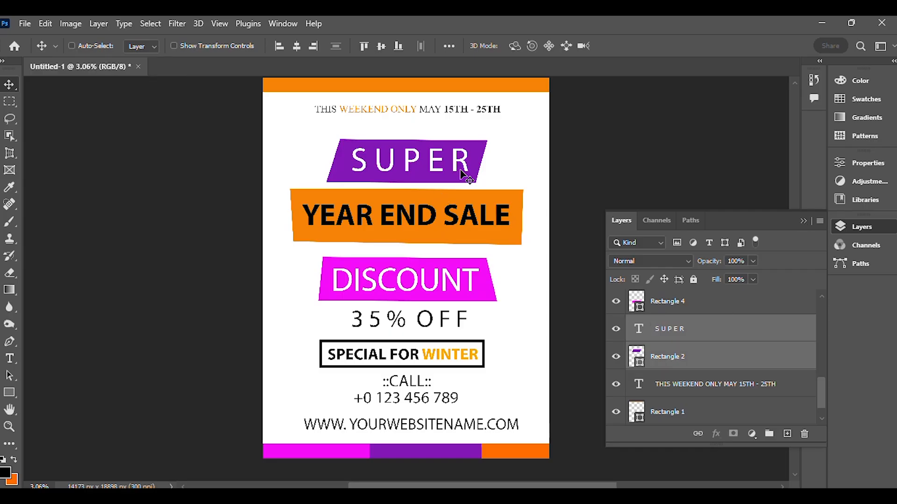
{"action": "key", "text": "ctrl+t"}
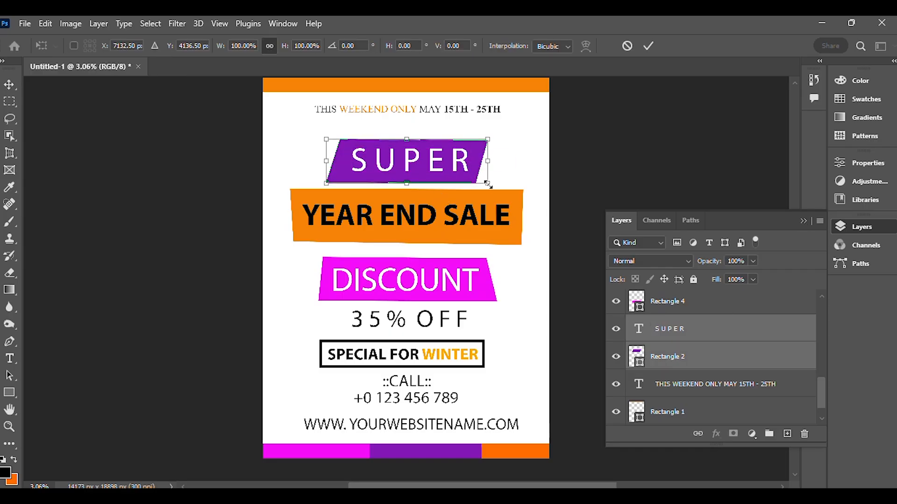
{"action": "left_click_drag", "start_coordinate": [488, 184], "coordinate": [485, 183]}
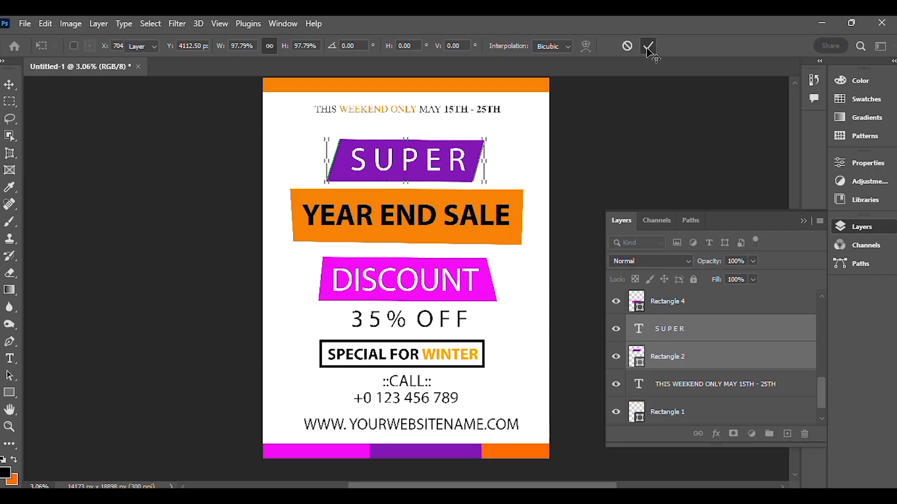
{"action": "left_click", "coordinate": [647, 46]}
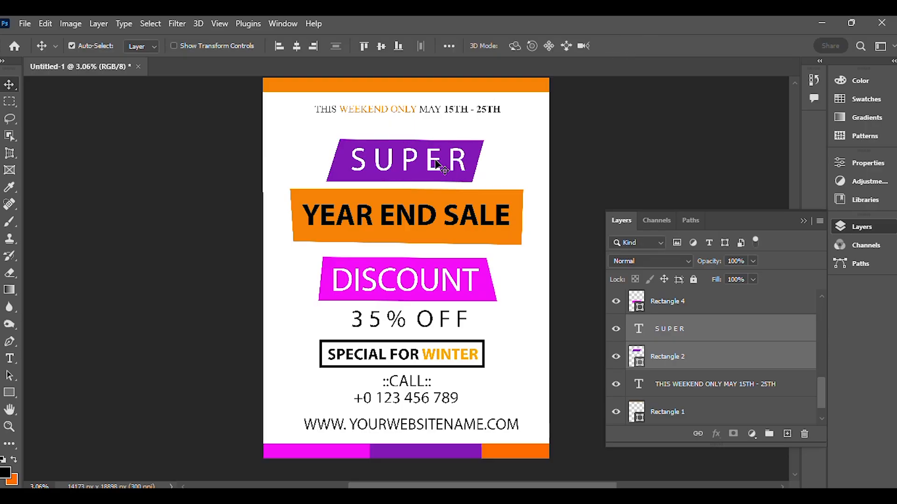
- Nudge the "SUPER" text and its purple banner upward to widen the gap above "YEAR END SALE", comparing the spacing with the reference poster
{"action": "key", "text": "Up"}
{"action": "key", "text": "Up"}
{"action": "key", "text": "Up"}
{"action": "key", "text": "Up"}
{"action": "key", "text": "Up"}
{"action": "key", "text": "Up"}
{"action": "key", "text": "Up"}
{"action": "key", "text": "Up"}
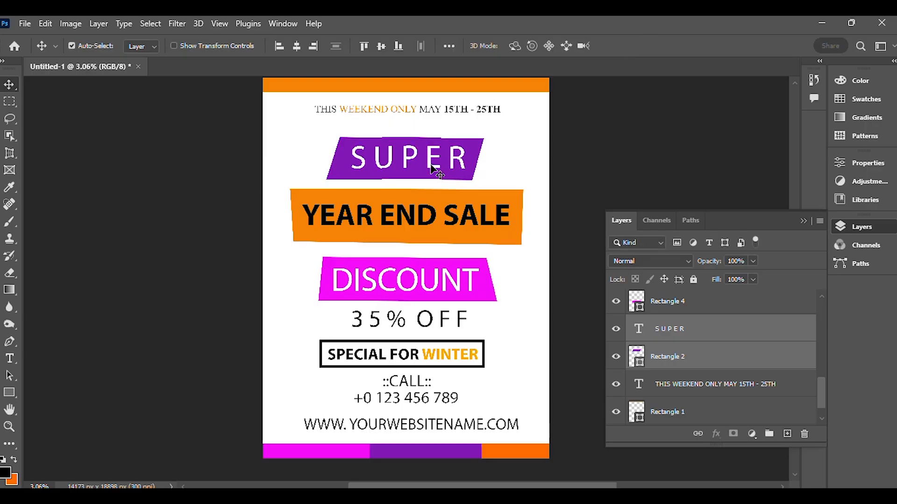
{"action": "key", "text": "alt+Tab"}
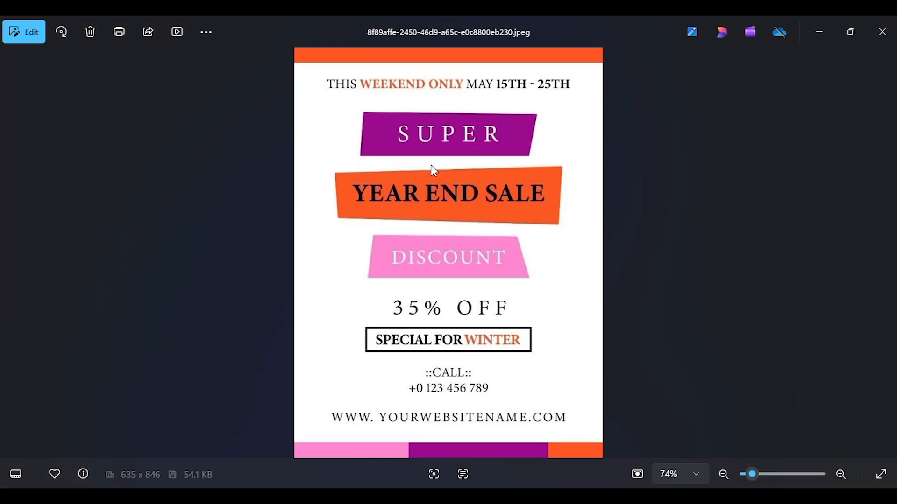
{"action": "key", "text": "alt+Tab"}
{"action": "key", "text": "Up"}
{"action": "key", "text": "Down"}
{"action": "key", "text": "alt+Tab"}
{"action": "key", "text": "alt+Tab"}
{"action": "key", "text": "alt+Tab"}
{"action": "key", "text": "alt+Tab"}
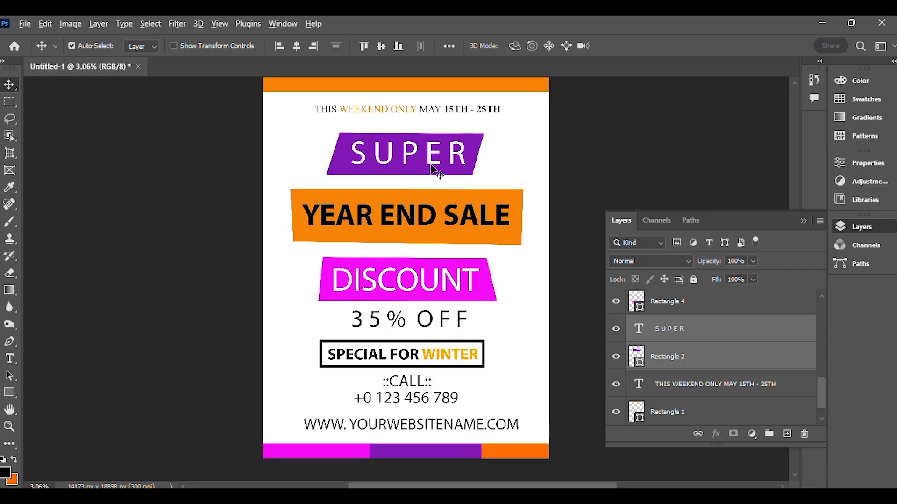
{"action": "left_click", "coordinate": [780, 313]}
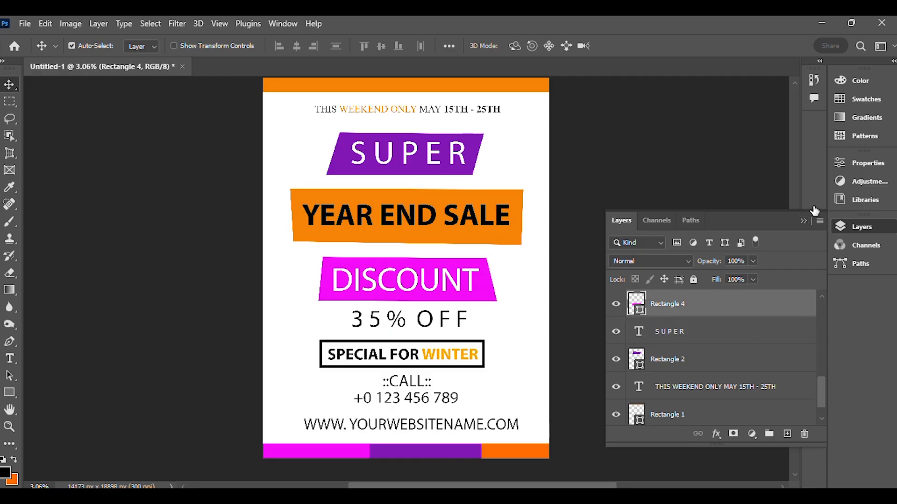
{"action": "key", "text": "alt+bracketleft"}
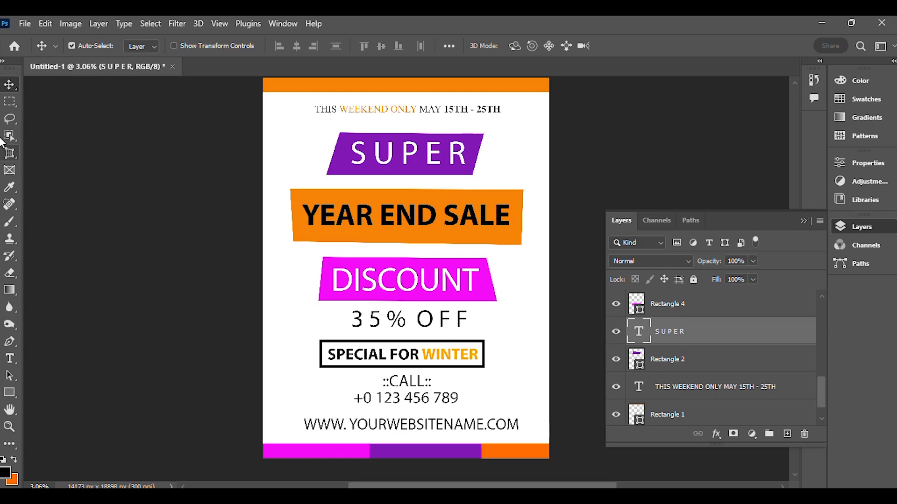
{"action": "left_click", "coordinate": [806, 221]}
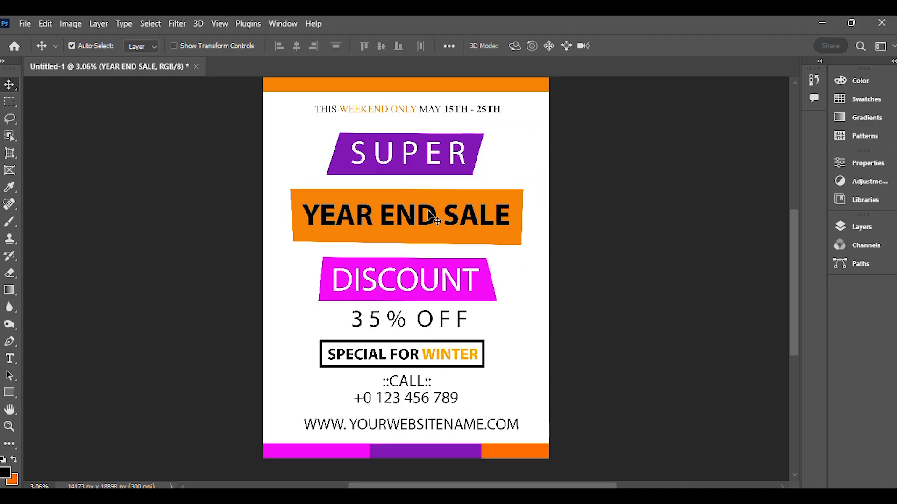
- Select the "YEAR END SALE" text together with its orange banner Rectangle 3 and nudge both slightly upward
{"action": "left_click", "coordinate": [855, 228]}
{"action": "scroll", "coordinate": [701, 387], "scroll_direction": "down", "scroll_amount": 1}
{"action": "scroll", "coordinate": [700, 386], "scroll_direction": "up", "scroll_amount": 3}
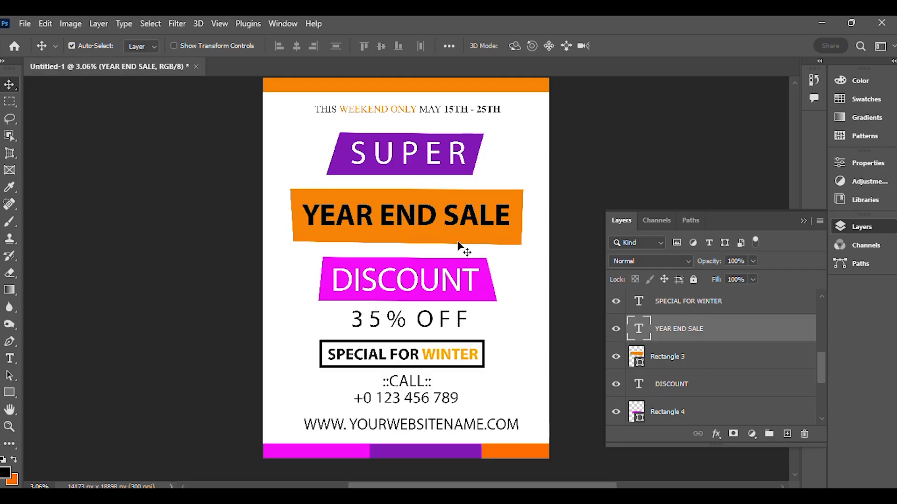
{"action": "left_click", "coordinate": [617, 357]}
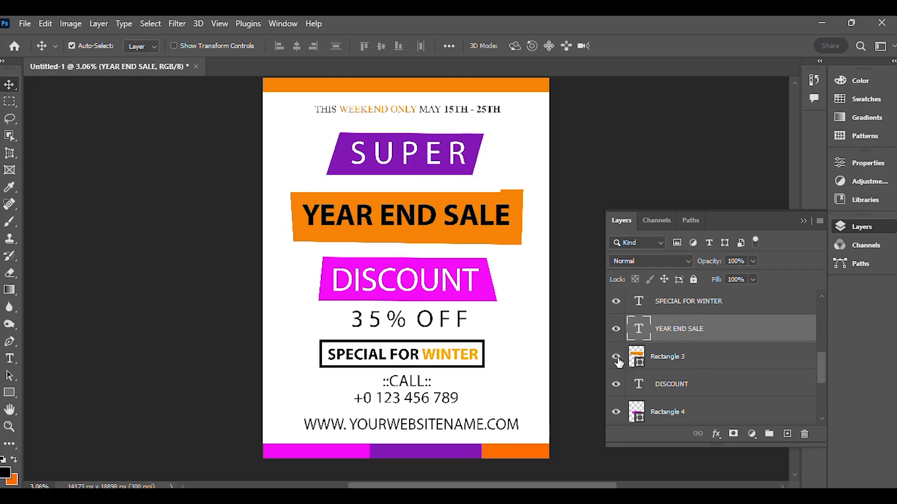
{"action": "left_click", "coordinate": [686, 357]}
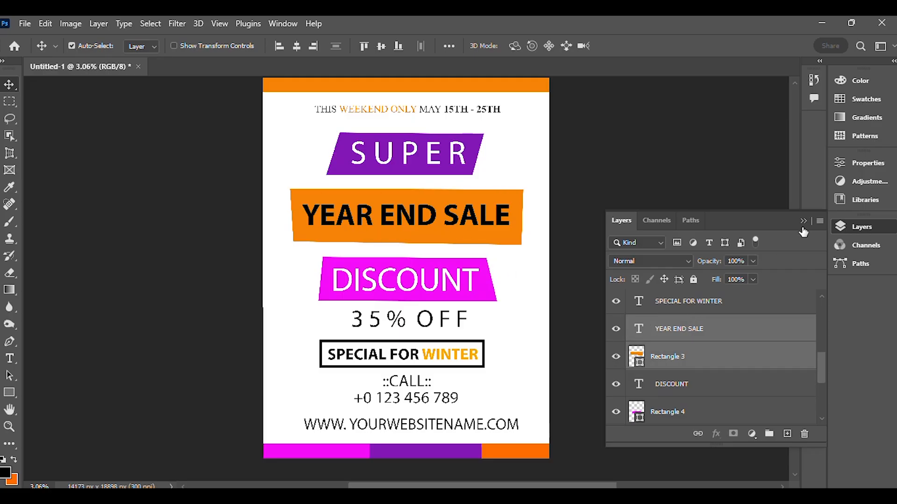
{"action": "left_click", "coordinate": [804, 221]}
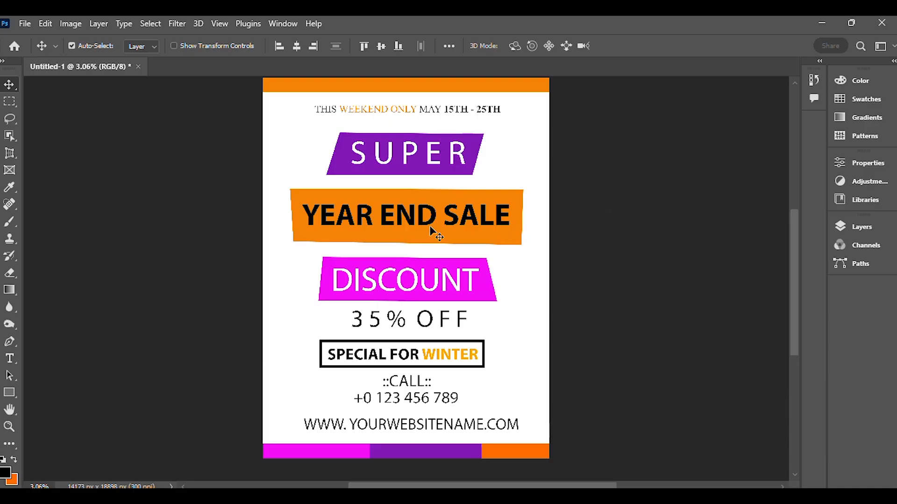
{"action": "key", "text": "Up"}
{"action": "key", "text": "Up"}
{"action": "key", "text": "Up"}
- Nudge the "YEAR END SALE" text and banner slightly back down, comparing their spacing and shape with the reference poster
{"action": "key", "text": "alt+Tab"}
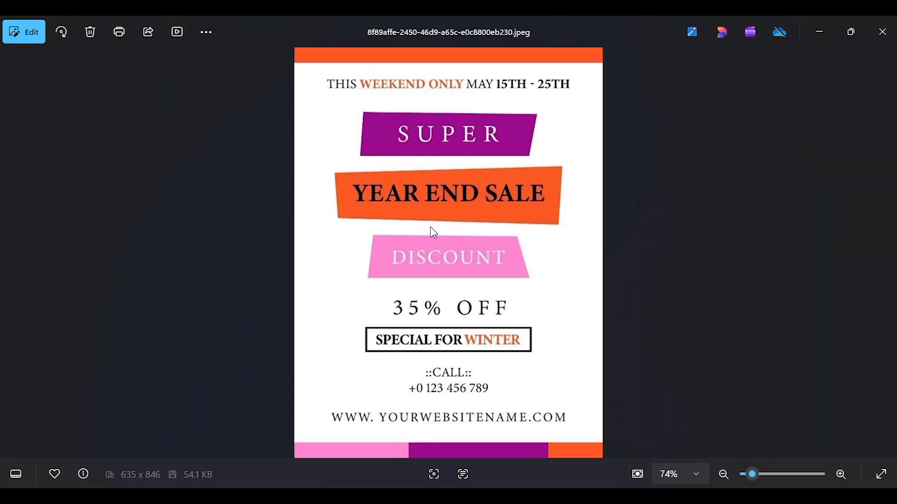
{"action": "key", "text": "alt+Tab"}
{"action": "key", "text": "Down"}
{"action": "key", "text": "Down"}
{"action": "key", "text": "alt+Tab"}
{"action": "key", "text": "alt+Tab"}
{"action": "key", "text": "alt+Tab"}
{"action": "key", "text": "alt+Tab"}
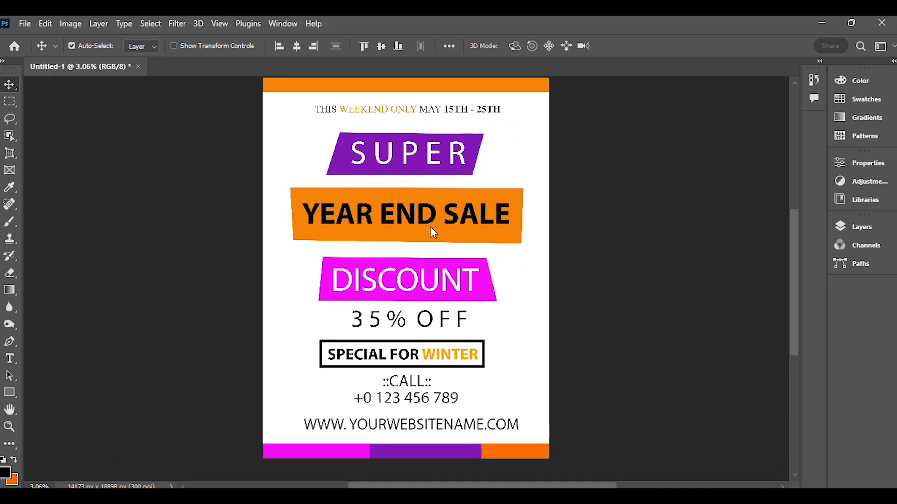
{"action": "key", "text": "alt+Tab"}
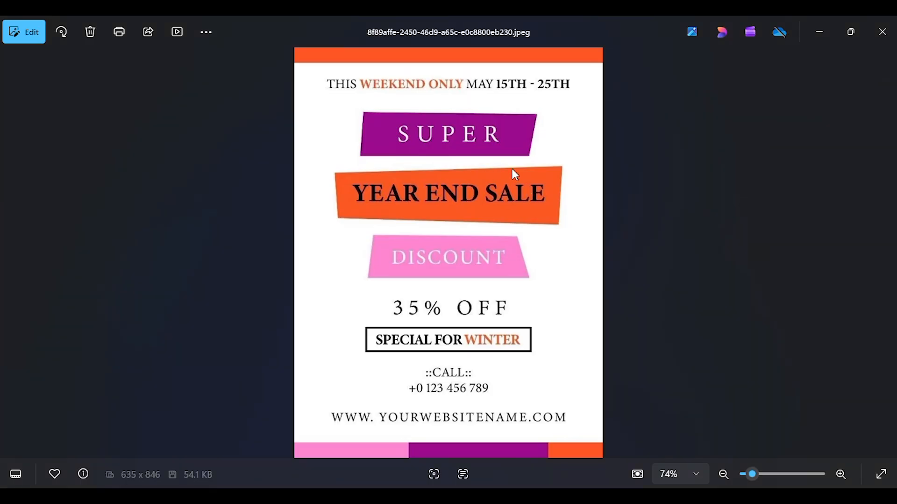
{"action": "key", "text": "alt+Tab"}
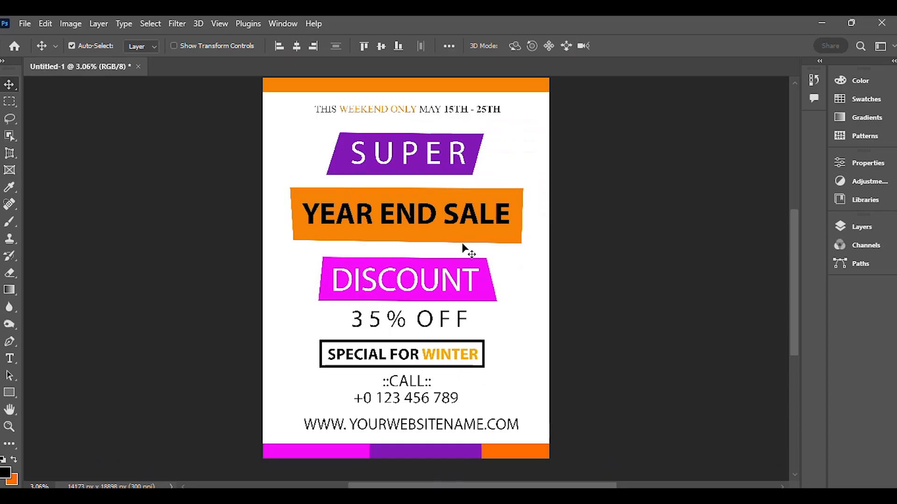
- Distort the orange banner Rectangle 3 by lowering its upper-left corner slightly so its top edge slopes, comparing its shape with the reference poster
{"action": "left_click", "coordinate": [867, 228]}
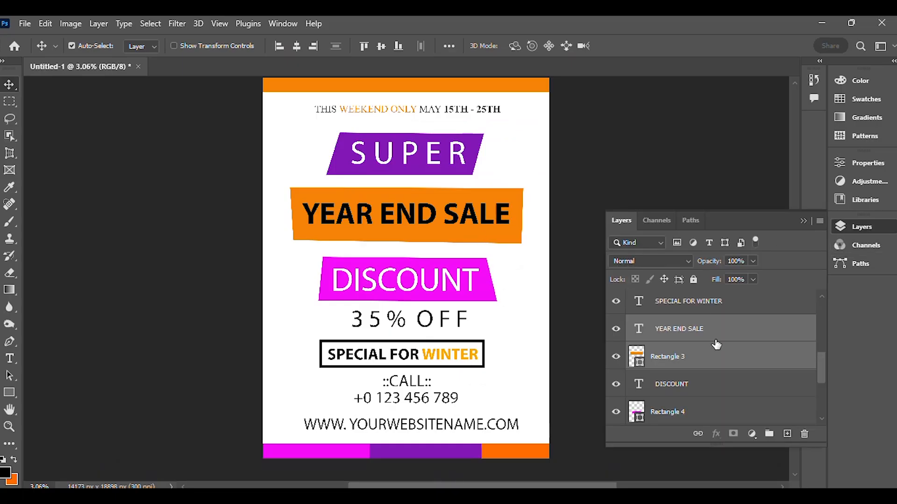
{"action": "left_click", "coordinate": [695, 360]}
{"action": "left_click", "coordinate": [617, 359]}
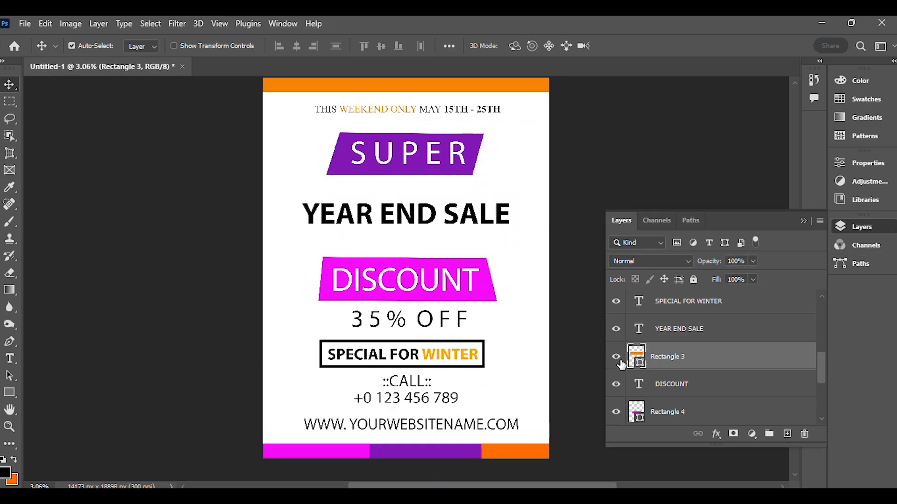
{"action": "left_click", "coordinate": [618, 359]}
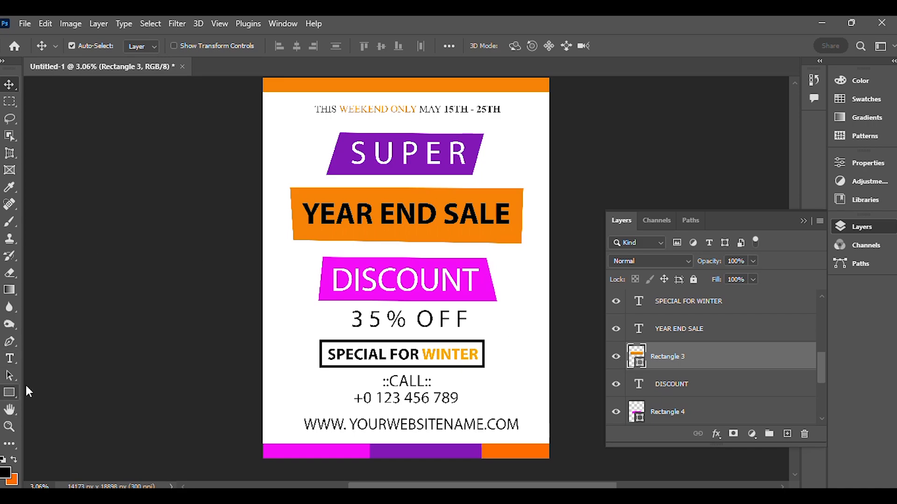
{"action": "key", "text": "ctrl+t"}
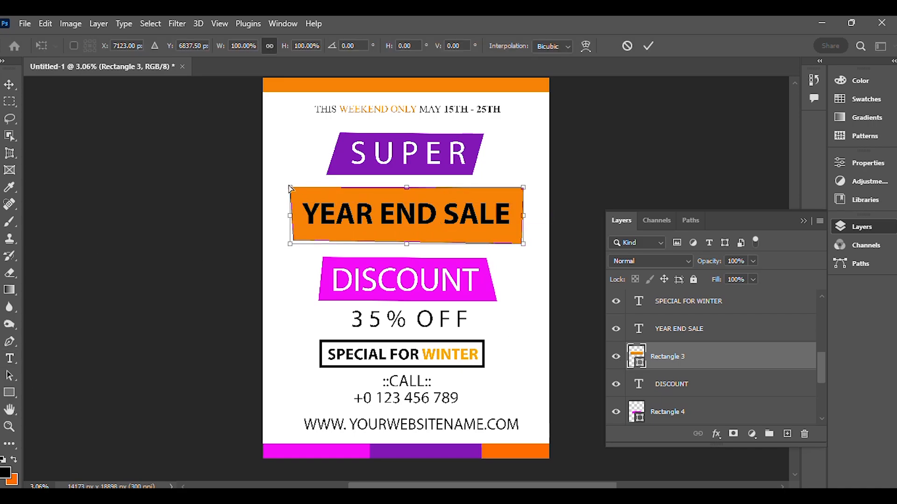
{"action": "left_click_drag", "start_coordinate": [289, 188], "coordinate": [290, 193]}
{"action": "key", "text": "alt+Tab"}
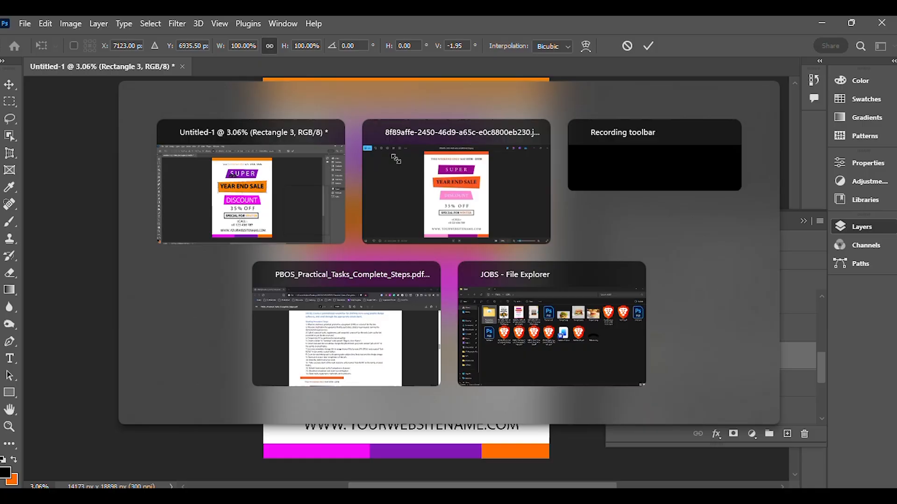
{"action": "left_click", "coordinate": [499, 158]}
{"action": "key", "text": "alt+Tab"}
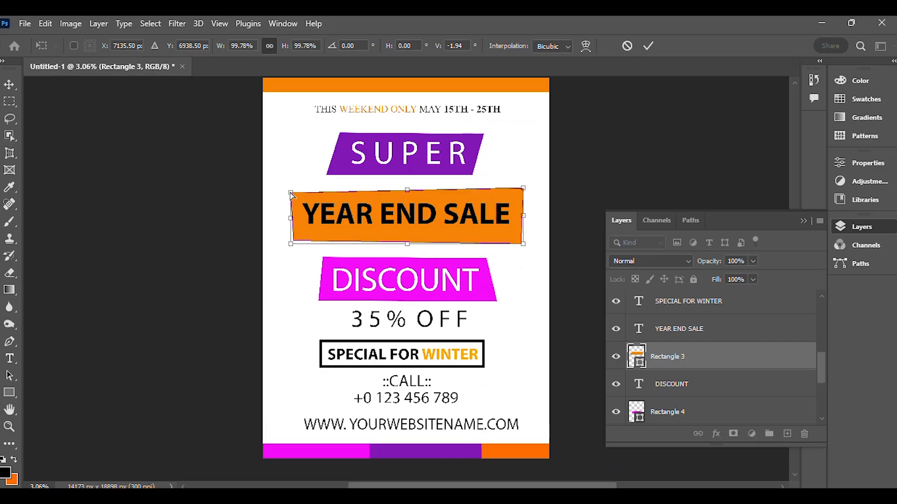
{"action": "left_click_drag", "start_coordinate": [290, 193], "coordinate": [289, 193]}
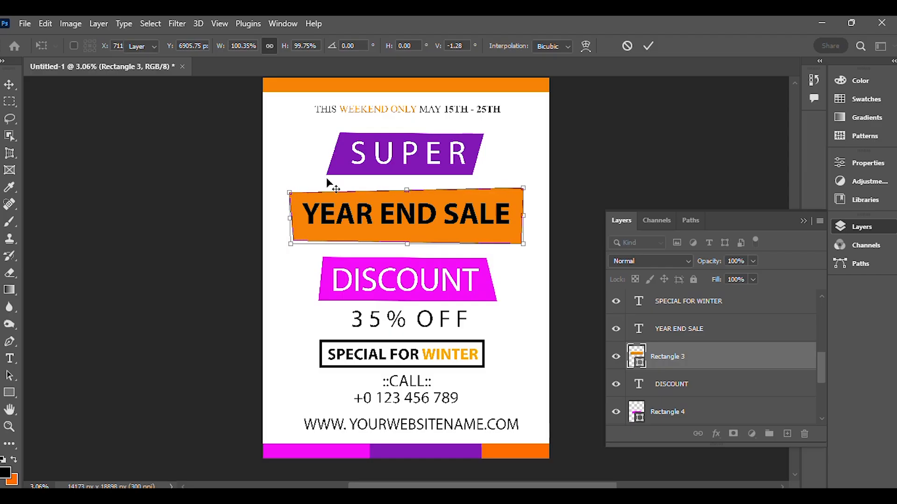
{"action": "key", "text": "Return"}
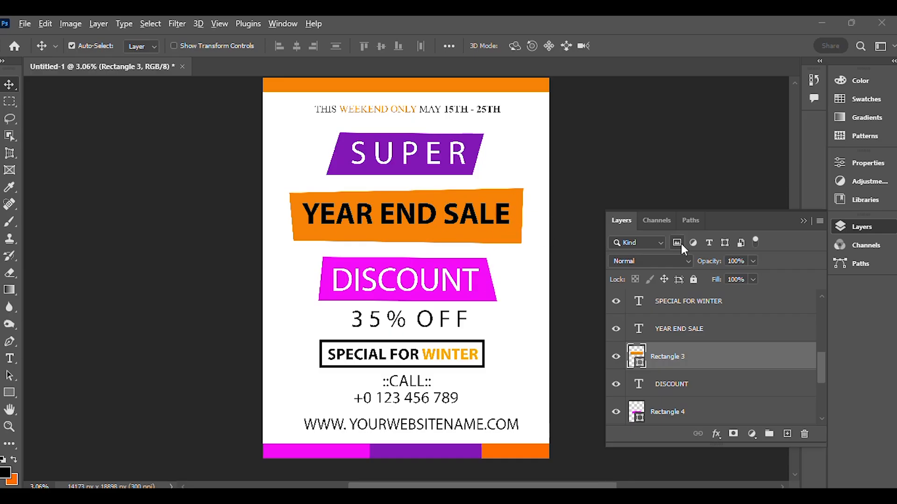
{"action": "key", "text": "alt+Tab"}
{"action": "key", "text": "alt+Tab"}
{"action": "key", "text": "alt+Tab"}
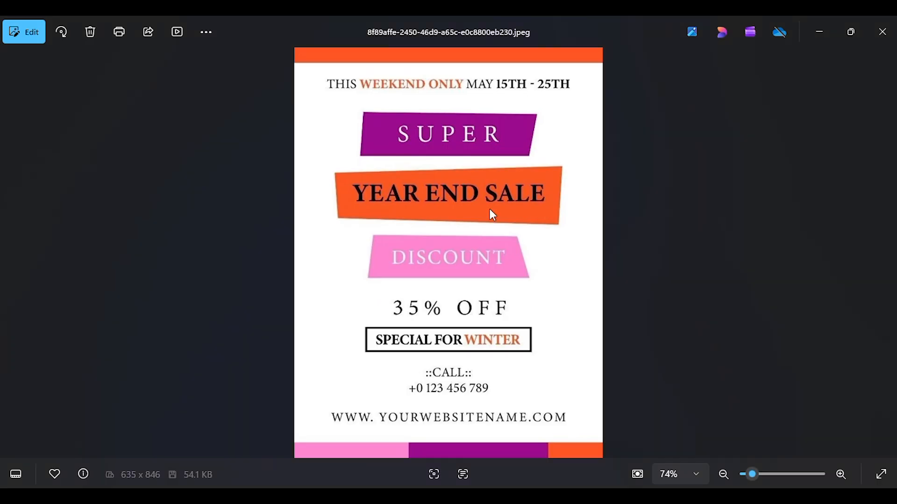
{"action": "key", "text": "alt+Tab"}
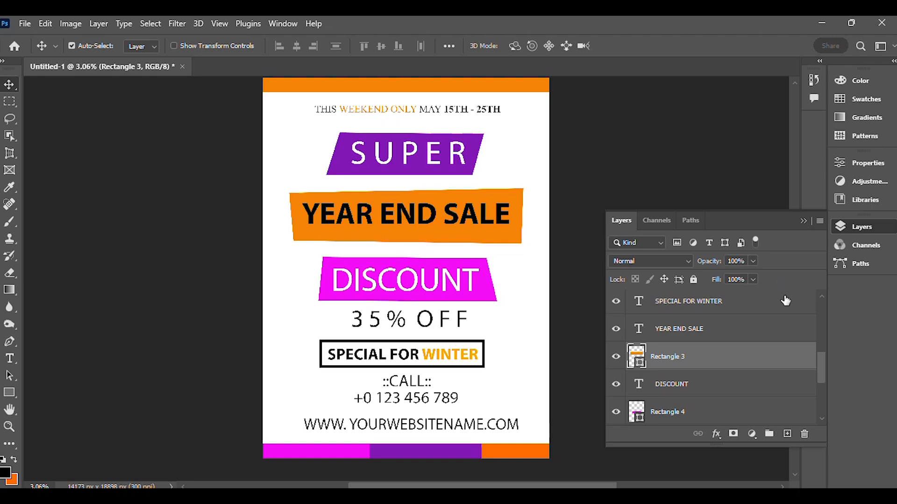
- Select the "YEAR END SALE" text together with Rectangle 3 and nudge both slightly upward, comparing the gap below "SUPER" with the reference poster
{"action": "left_click", "coordinate": [689, 330], "text": "shift"}
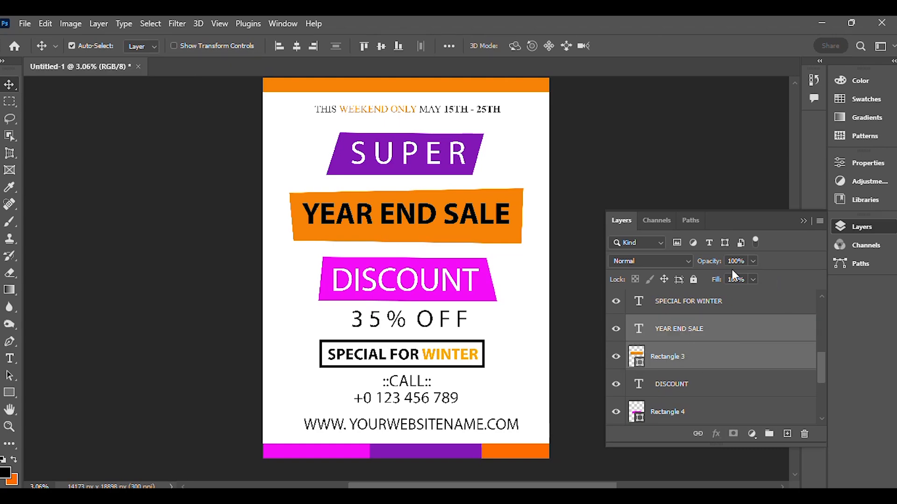
{"action": "left_click", "coordinate": [803, 222]}
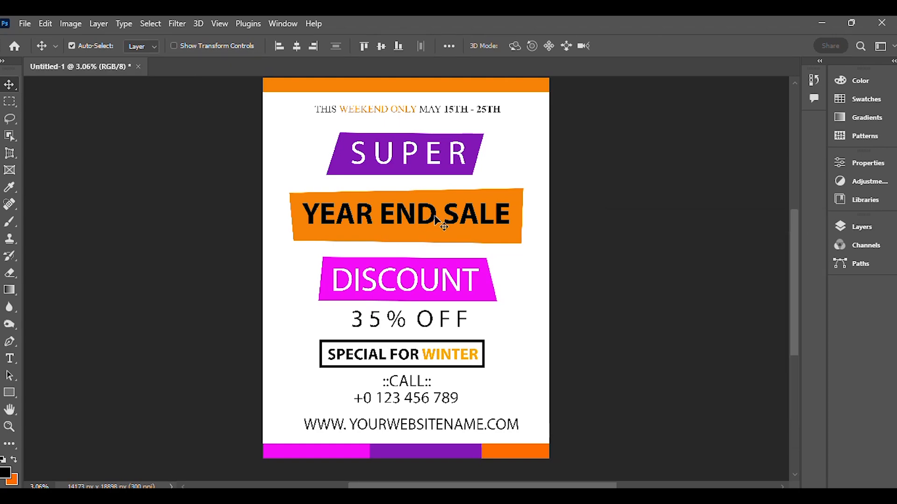
{"action": "key", "text": "shift+Up"}
{"action": "key", "text": "shift+Up"}
{"action": "key", "text": "shift+Up"}
{"action": "key", "text": "shift+Up"}
{"action": "key", "text": "shift+Up"}
{"action": "key", "text": "shift+Up"}
{"action": "key", "text": "shift+Up"}
{"action": "key", "text": "shift+Up"}
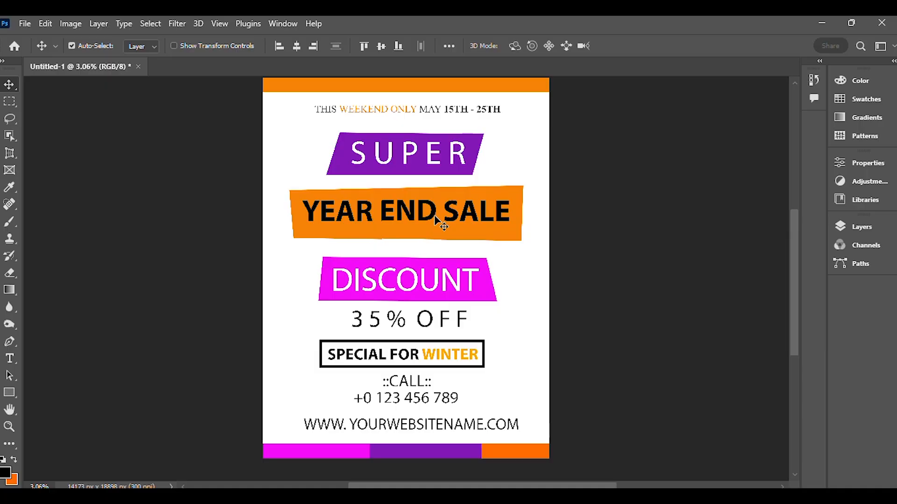
{"action": "key", "text": "shift+Up"}
{"action": "key", "text": "shift+Up"}
{"action": "key", "text": "alt+Tab"}
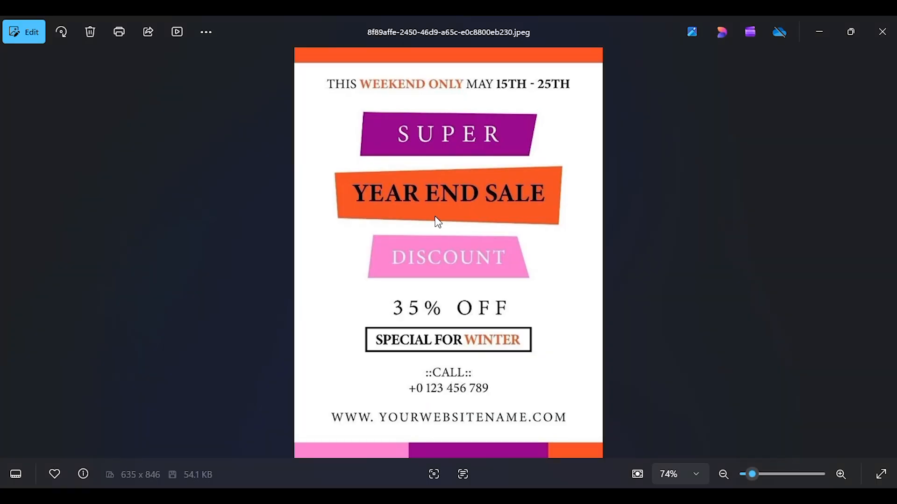
{"action": "key", "text": "alt+Tab"}
- Select the "DISCOUNT" text together with its magenta banner Rectangle 4 and nudge both upward toward "YEAR END SALE", comparing with the reference poster
{"action": "left_click", "coordinate": [865, 225]}
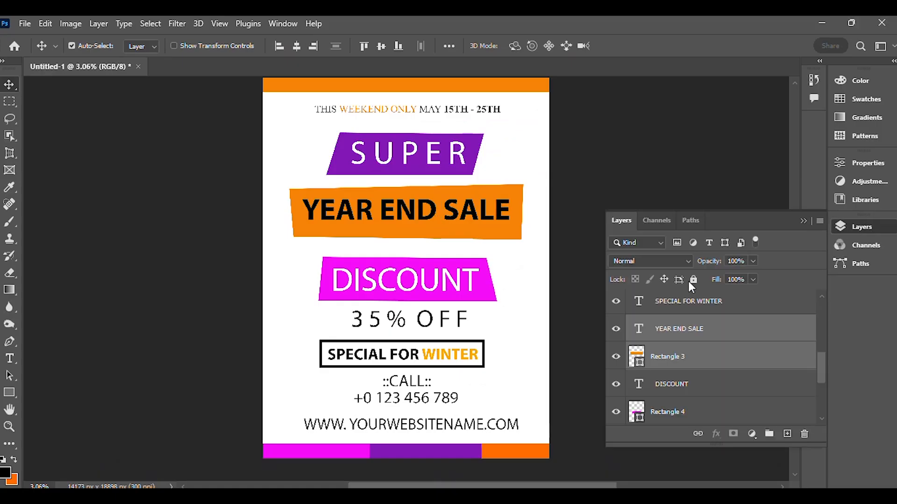
{"action": "scroll", "coordinate": [693, 331], "scroll_direction": "down", "scroll_amount": 2}
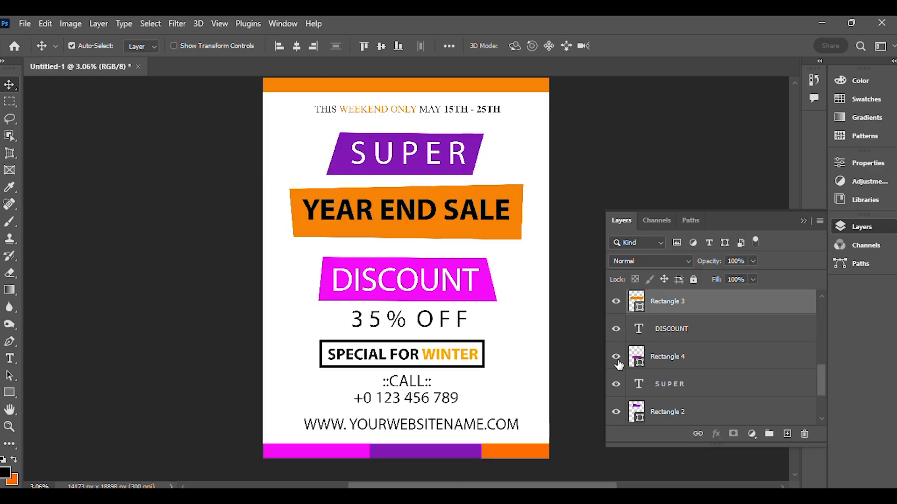
{"action": "left_click", "coordinate": [616, 357]}
{"action": "left_click", "coordinate": [615, 358]}
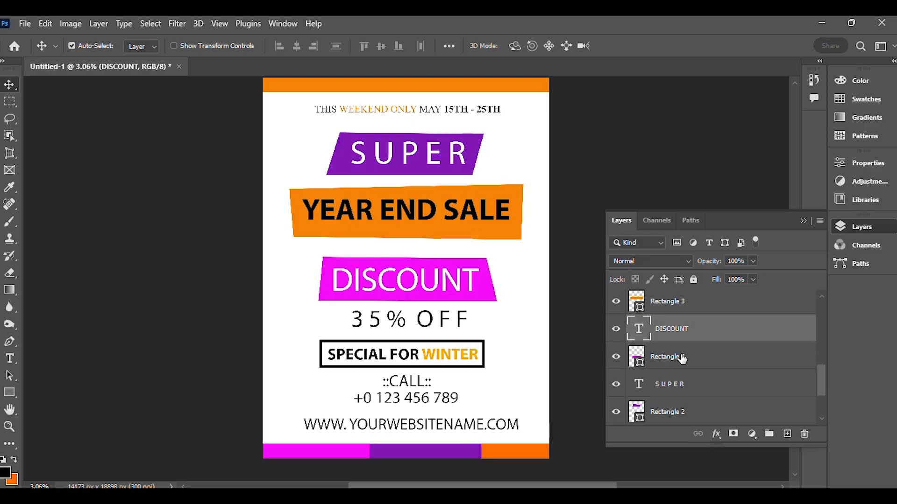
{"action": "left_click", "coordinate": [706, 362], "text": "shift"}
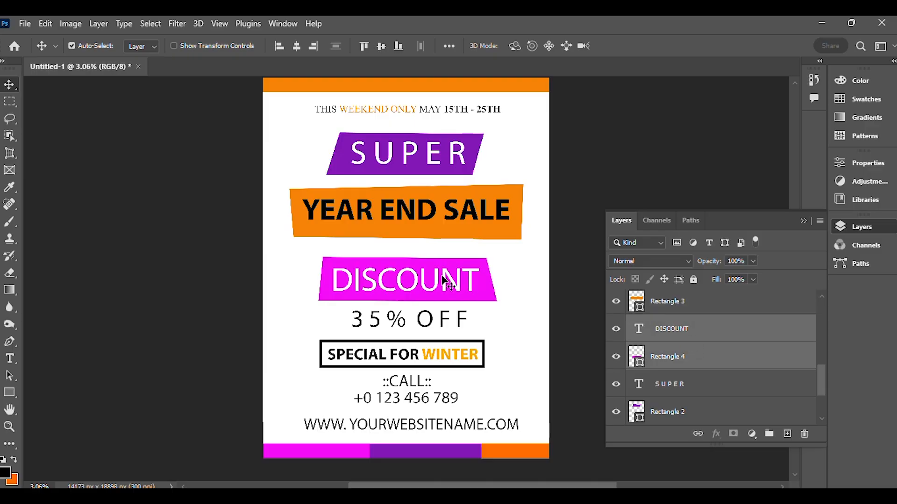
{"action": "key", "text": "shift+Up"}
{"action": "key", "text": "shift+Up"}
{"action": "key", "text": "shift+Up"}
{"action": "key", "text": "shift+Up"}
{"action": "key", "text": "shift+Up"}
{"action": "key", "text": "shift+Up"}
{"action": "key", "text": "shift+Up"}
{"action": "key", "text": "shift+Up"}
{"action": "key", "text": "shift+Up"}
{"action": "key", "text": "shift+Up"}
{"action": "key", "text": "shift+Up"}
{"action": "key", "text": "shift+Up"}
{"action": "key", "text": "shift+Up"}
{"action": "key", "text": "shift+Up"}
{"action": "key", "text": "shift+Up"}
{"action": "key", "text": "shift+Up"}
{"action": "key", "text": "shift+Up"}
{"action": "key", "text": "shift+Up"}
{"action": "key", "text": "shift+Up"}
{"action": "key", "text": "shift+Up"}
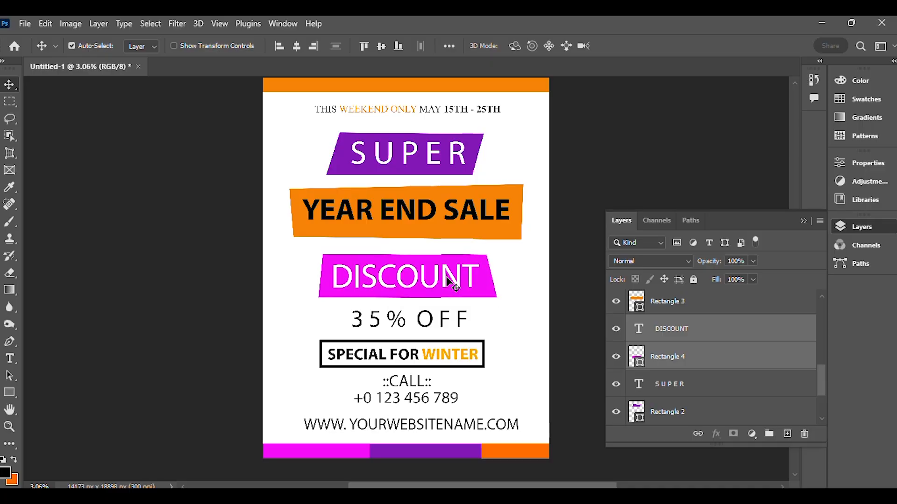
{"action": "key", "text": "shift+Up"}
{"action": "key", "text": "shift+Up"}
{"action": "key", "text": "shift+Up"}
{"action": "key", "text": "shift+Up"}
{"action": "key", "text": "shift+Up"}
{"action": "key", "text": "shift+Up"}
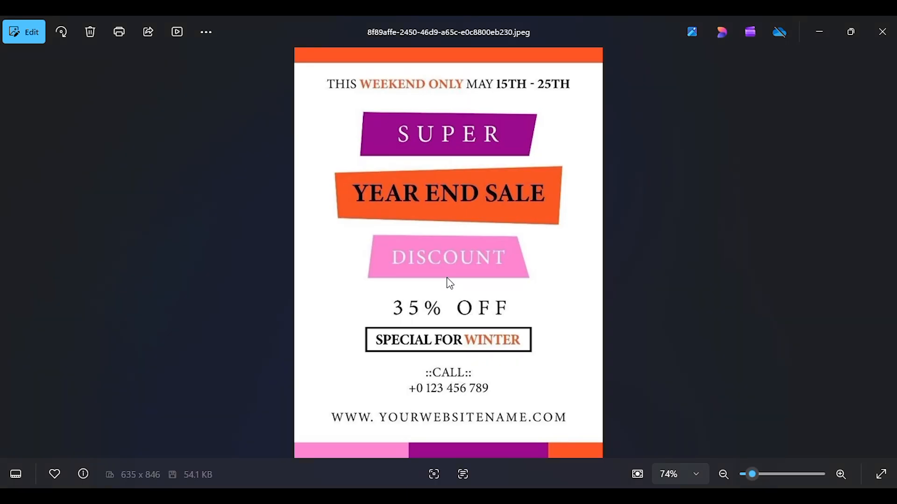
{"action": "key", "text": "alt+Tab"}
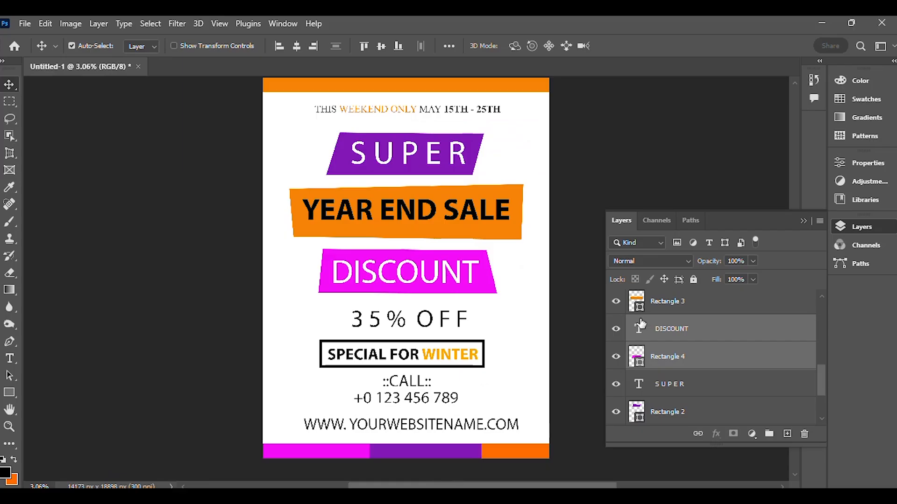
{"action": "key", "text": "alt+Tab"}
{"action": "key", "text": "alt+Tab"}
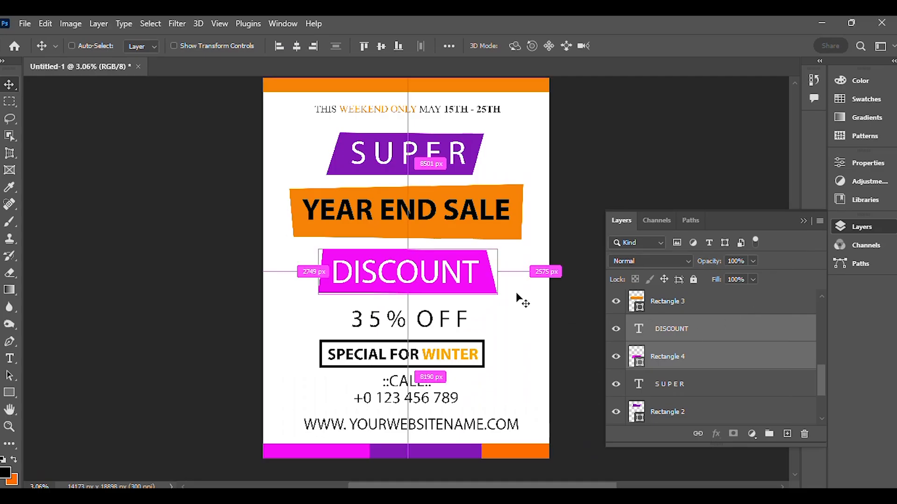
- Scale the "DISCOUNT" text and its magenta banner down proportionally about their centre to about 84.9%, checking the size against the reference poster
{"action": "key", "text": "ctrl+t"}
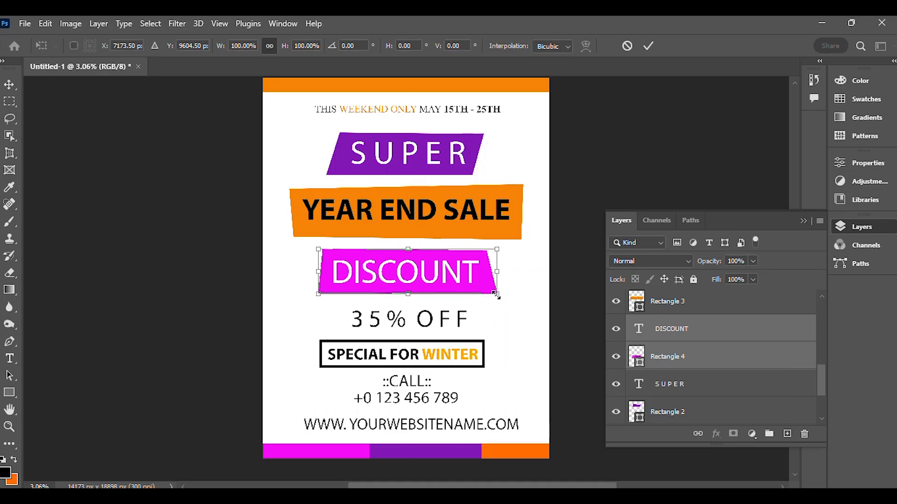
{"action": "left_click_drag", "start_coordinate": [496, 294], "coordinate": [484, 290]}
{"action": "key", "text": "alt+Tab"}
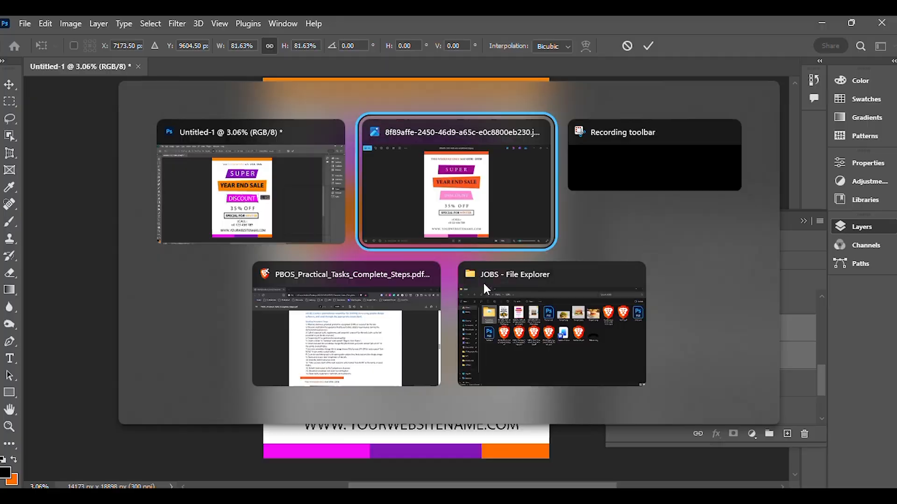
{"action": "key", "text": "alt+Tab"}
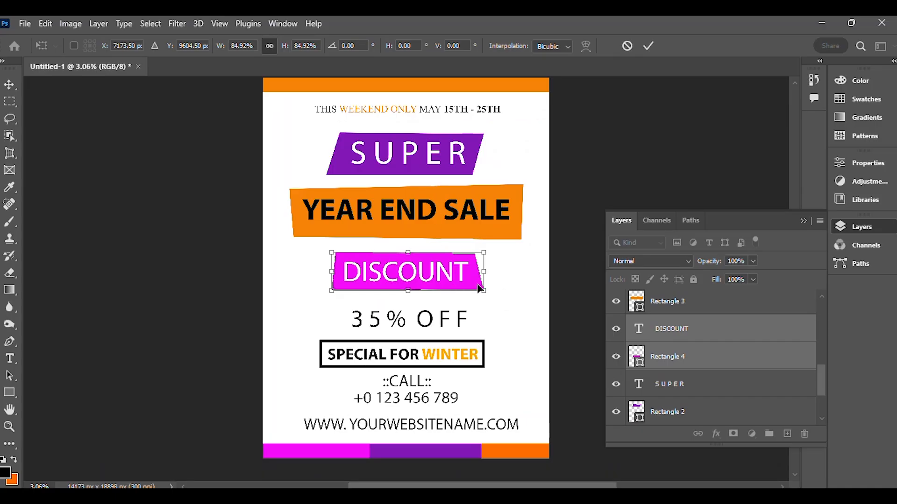
{"action": "key", "text": "Return"}
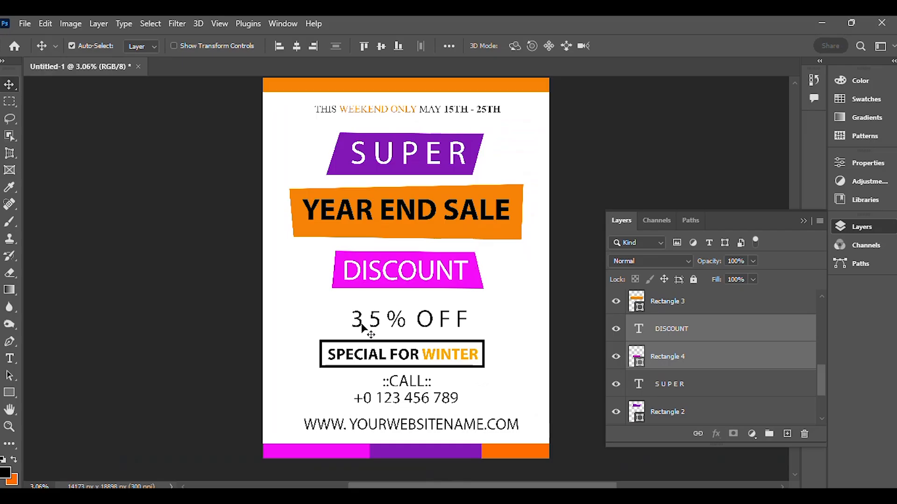
- Select the "35% OFF" text layer and nudge it slightly upward between the "DISCOUNT" banner and the winter line
{"action": "scroll", "coordinate": [713, 383], "scroll_direction": "down", "scroll_amount": 1}
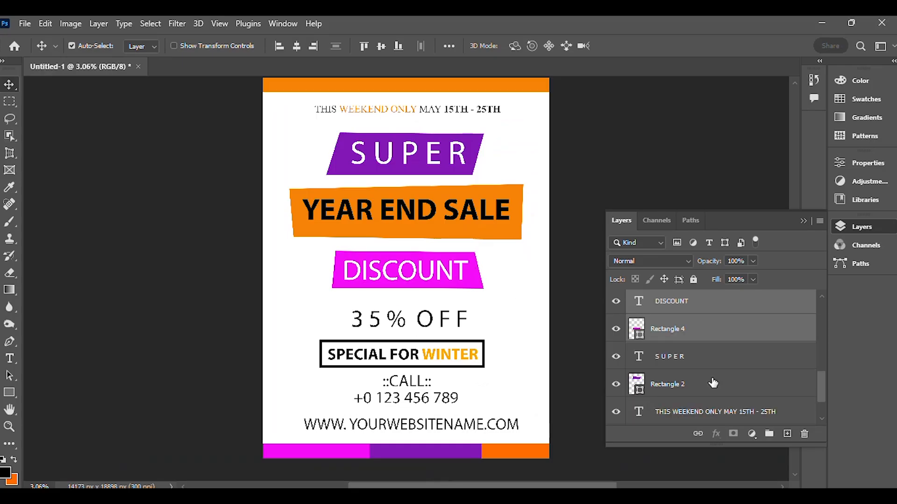
{"action": "scroll", "coordinate": [714, 383], "scroll_direction": "down", "scroll_amount": 2}
{"action": "scroll", "coordinate": [710, 383], "scroll_direction": "up", "scroll_amount": 4}
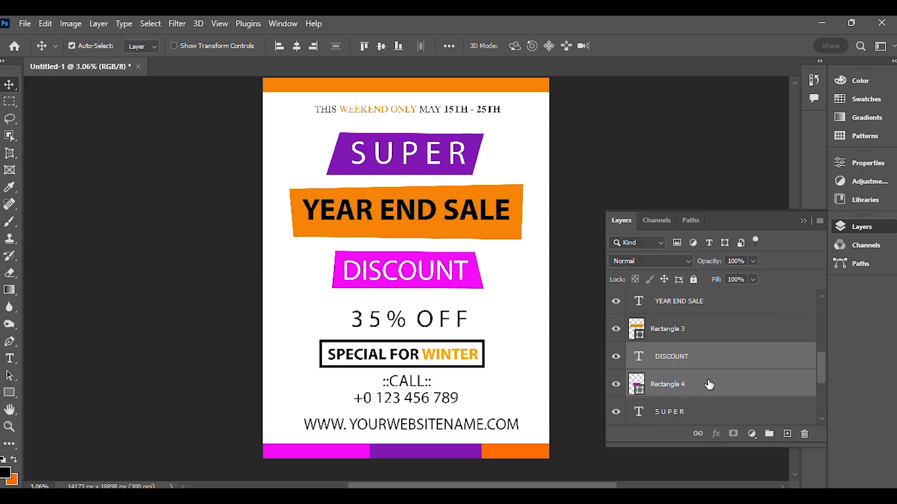
{"action": "scroll", "coordinate": [709, 383], "scroll_direction": "up", "scroll_amount": 4}
{"action": "left_click", "coordinate": [694, 330]}
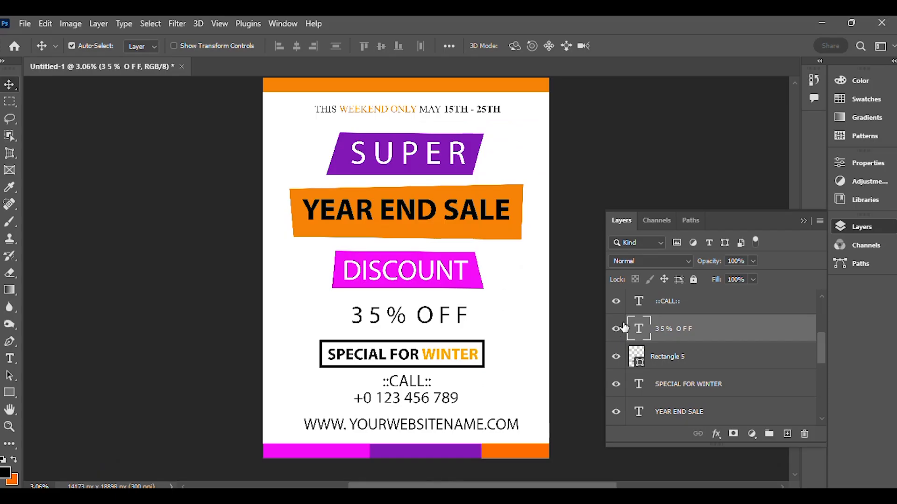
- Scale the "35% OFF" text down slightly and proportionally about its centre, comparing its size with the reference poster
{"action": "key", "text": "ctrl"}
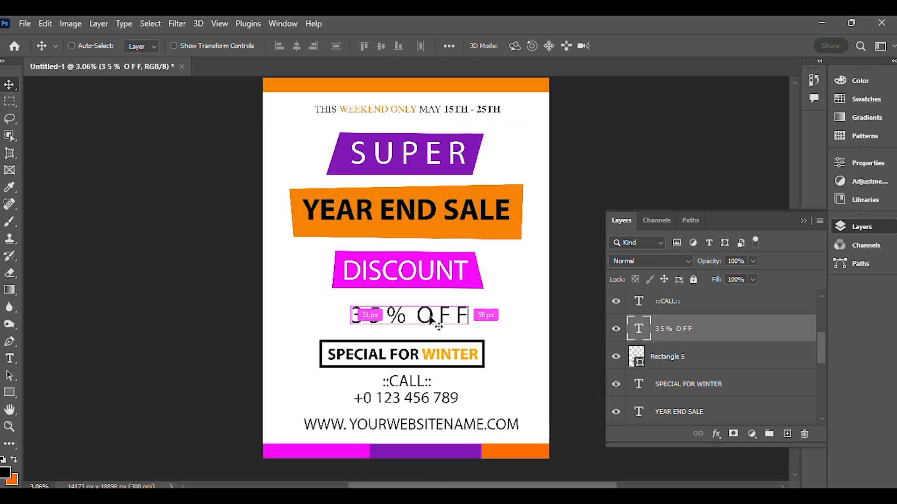
{"action": "key", "text": "ctrl+t"}
{"action": "left_click_drag", "start_coordinate": [469, 331], "coordinate": [462, 328]}
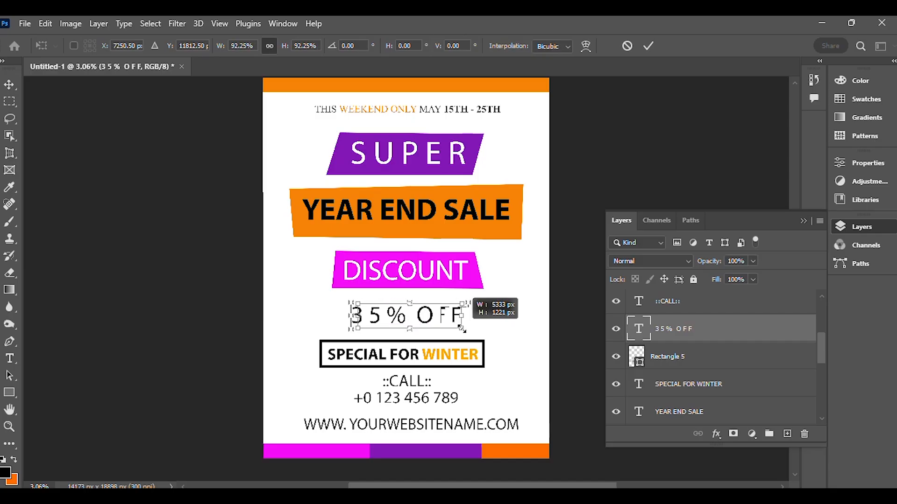
{"action": "left_click_drag", "start_coordinate": [462, 328], "coordinate": [467, 330]}
{"action": "key", "text": "alt+Tab"}
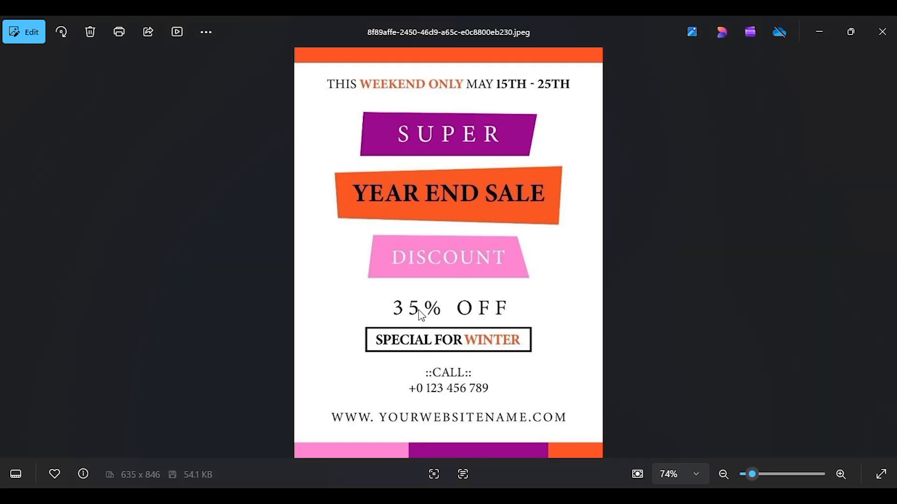
{"action": "key", "text": "alt+Tab"}
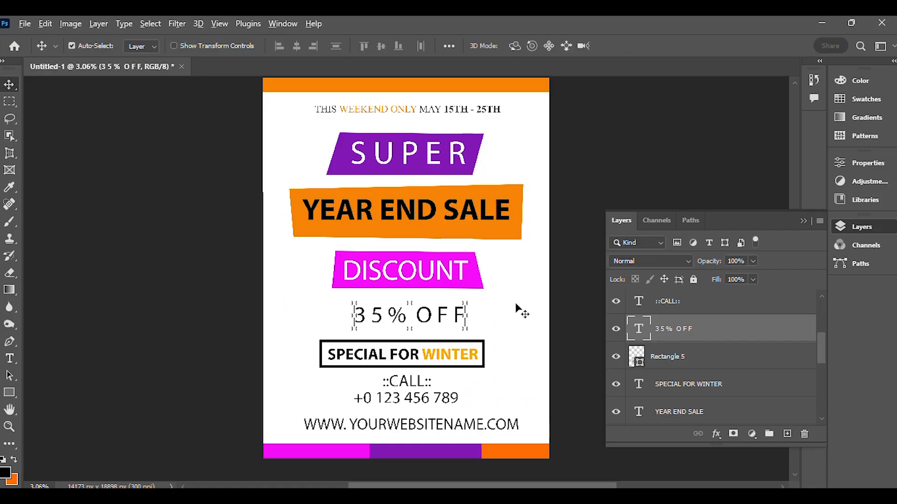
{"action": "key", "text": "alt+Tab"}
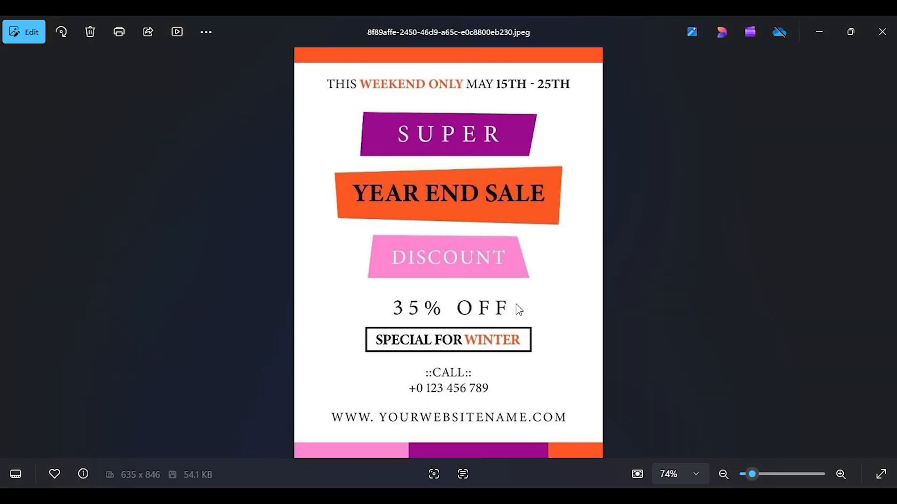
{"action": "key", "text": "alt+Tab"}
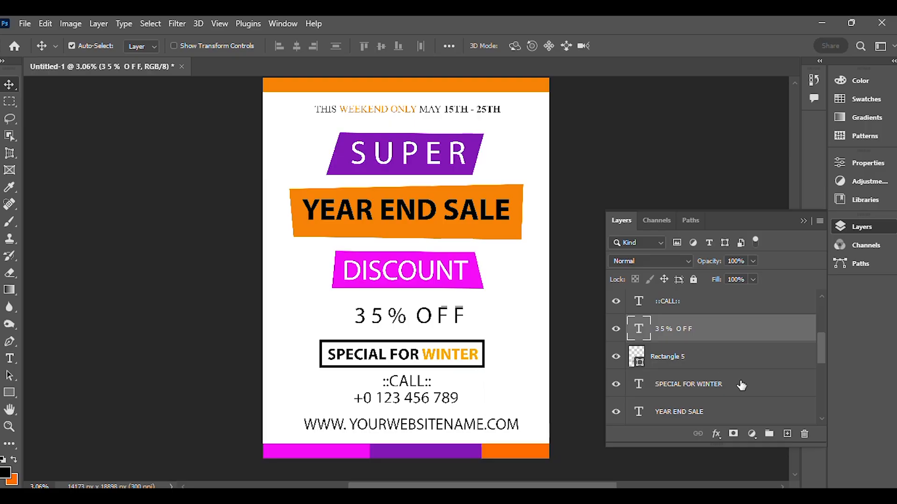
- Select the "SPECIAL FOR WINTER" text together with its black frame Rectangle 5 and nudge both slightly upward
{"action": "left_click", "coordinate": [717, 394]}
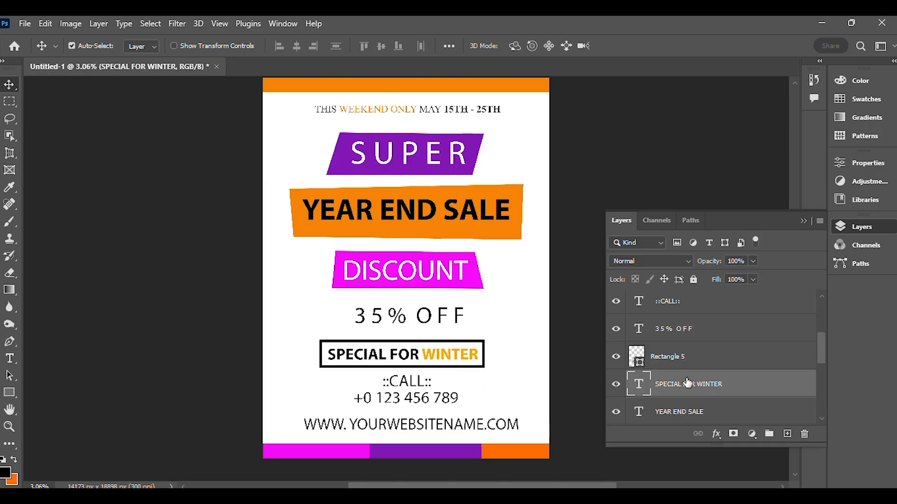
{"action": "left_click", "coordinate": [623, 358]}
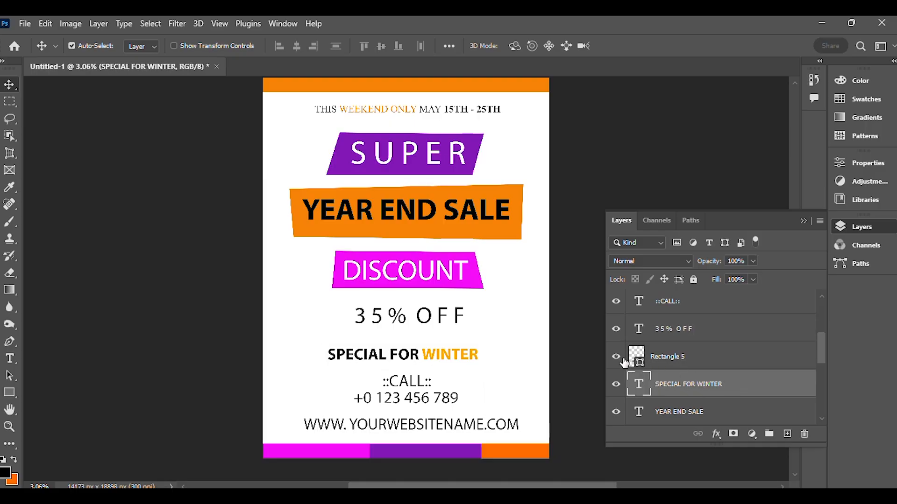
{"action": "left_click", "coordinate": [689, 358]}
{"action": "key", "text": "Up"}
{"action": "key", "text": "Up"}
{"action": "key", "text": "Up"}
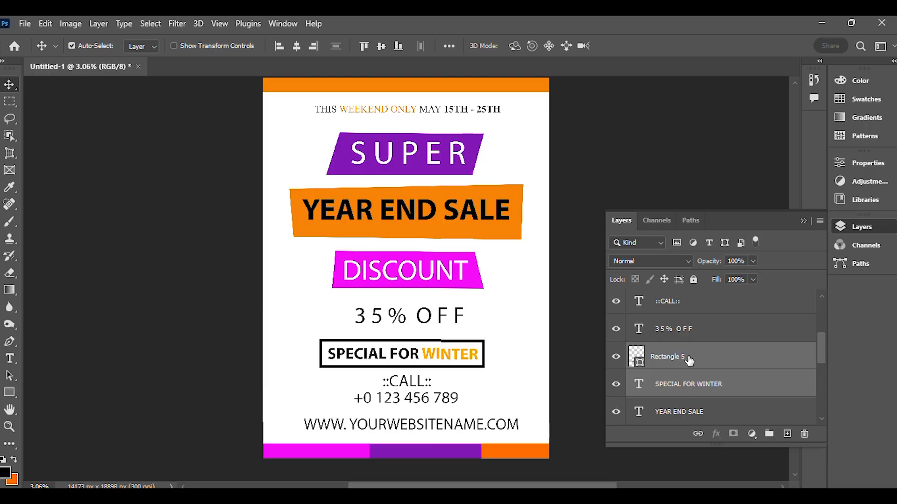
{"action": "key", "text": "Up"}
{"action": "key", "text": "Up"}
- Move the winter line and its frame closer to "35% OFF" and slightly to the right, checking the spacing against the reference poster
{"action": "key", "text": "alt+Tab"}
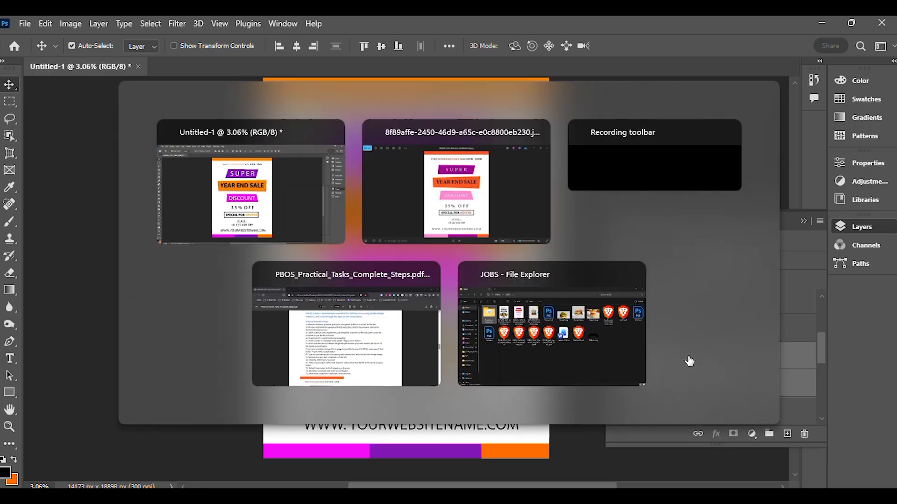
{"action": "key", "text": "alt+Tab"}
{"action": "key", "text": "Up"}
{"action": "key", "text": "Up"}
{"action": "key", "text": "Up"}
{"action": "key", "text": "Up"}
{"action": "key", "text": "Up"}
{"action": "key", "text": "Up"}
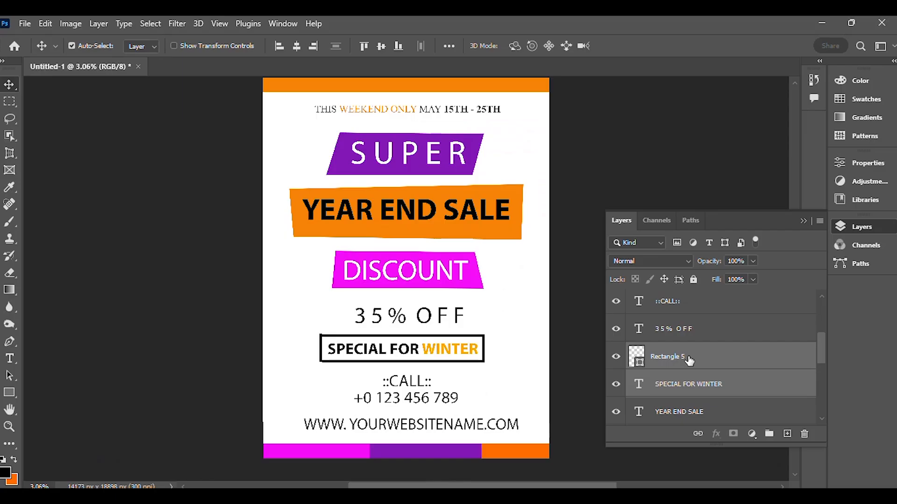
{"action": "key", "text": "alt+Tab"}
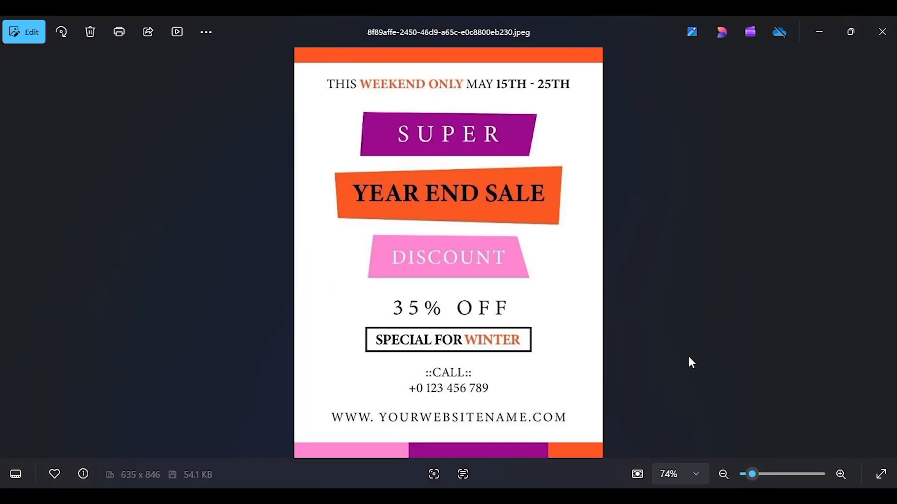
{"action": "key", "text": "alt+Tab"}
{"action": "key", "text": "Up"}
{"action": "key", "text": "Up"}
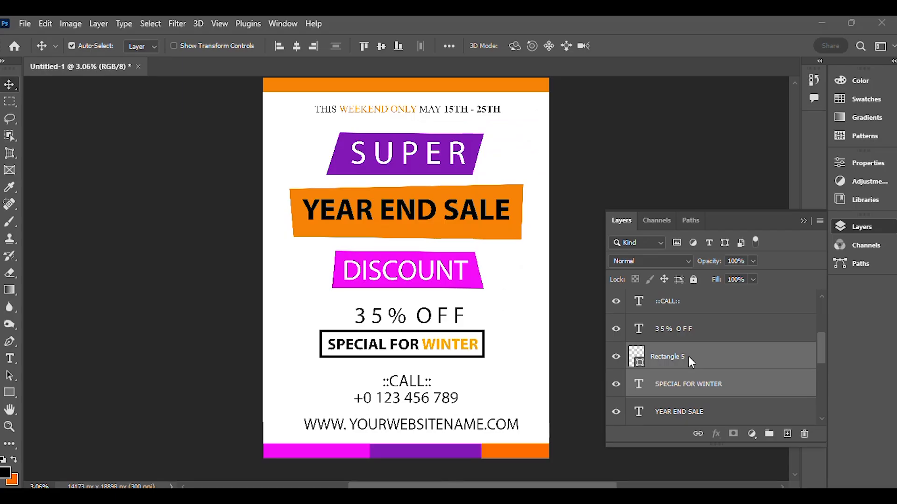
{"action": "left_click_drag", "start_coordinate": [411, 351], "coordinate": [421, 352]}
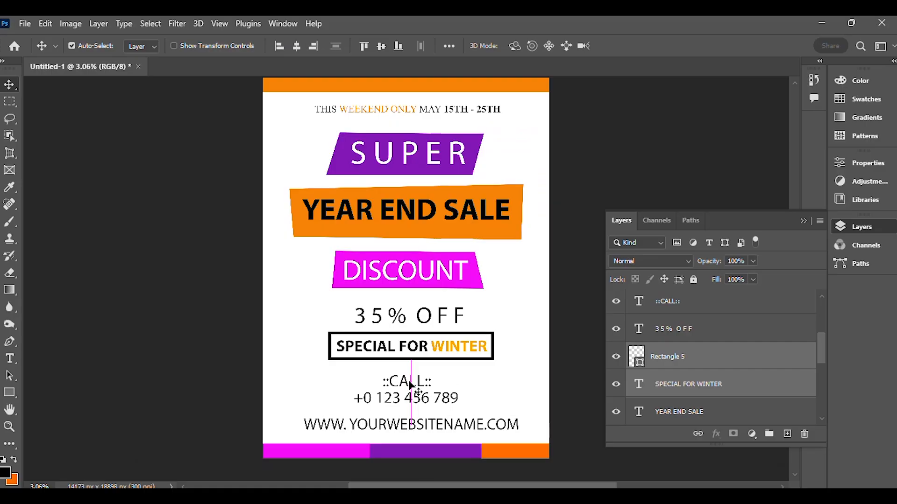
- Select the "::CALL::" text together with the phone number line and nudge both slightly upward, comparing with the reference poster
{"action": "left_click", "coordinate": [409, 384]}
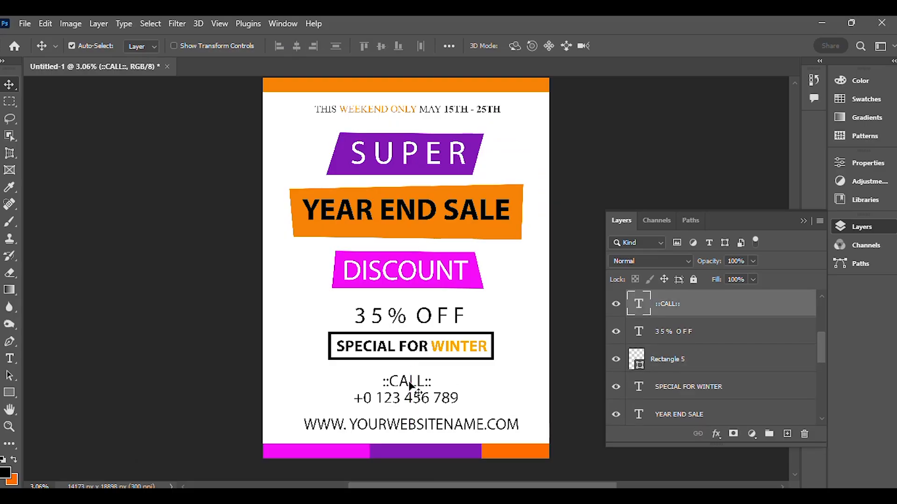
{"action": "scroll", "coordinate": [691, 339], "scroll_direction": "up", "scroll_amount": 1}
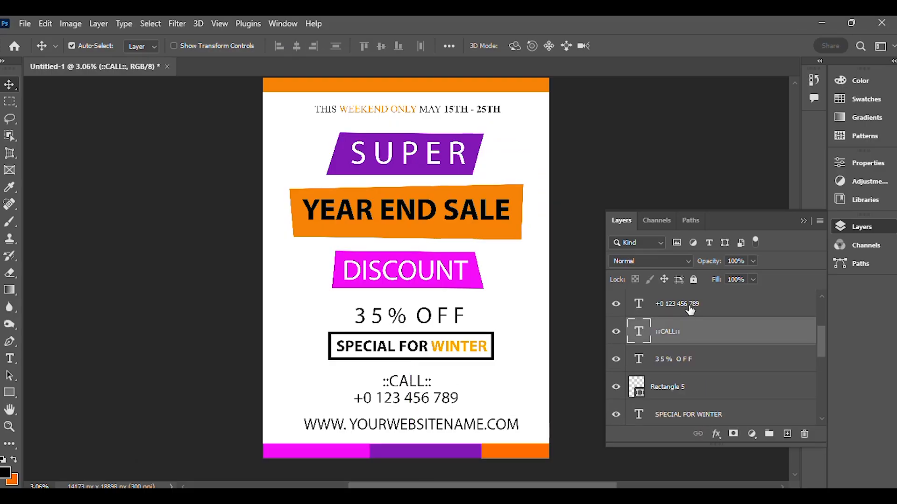
{"action": "key", "text": "alt+shift+bracketright"}
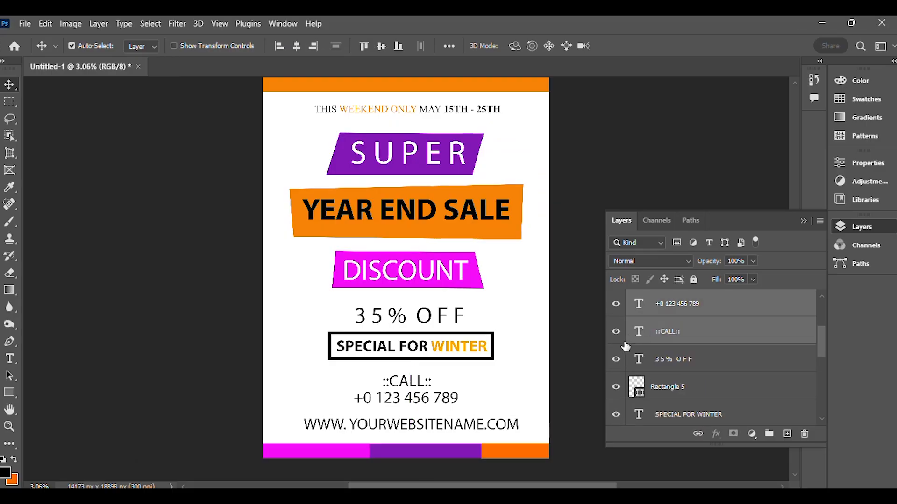
{"action": "key", "text": "shift+Up"}
{"action": "key", "text": "shift+Up"}
{"action": "key", "text": "shift+Up"}
{"action": "key", "text": "shift+Up"}
{"action": "key", "text": "shift+Up"}
{"action": "key", "text": "alt+Tab"}
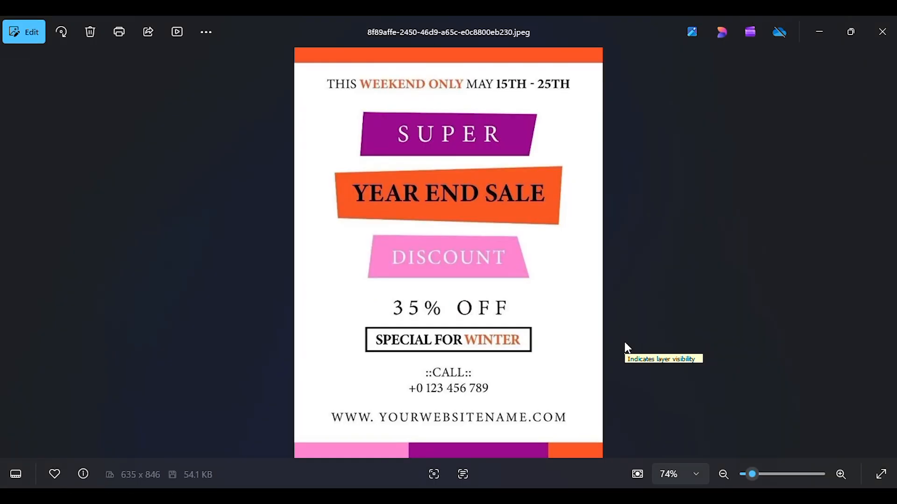
{"action": "key", "text": "alt+Tab"}
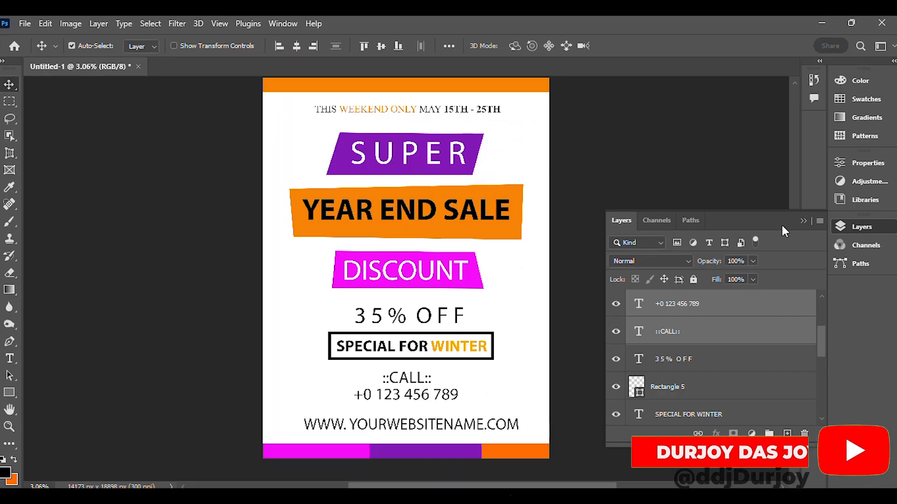
- Collapse the layer list and compare the whole poster's layout with the reference image, from the headline banners to the contact lines
{"action": "left_click", "coordinate": [803, 221]}
{"action": "key", "text": "alt+Tab"}
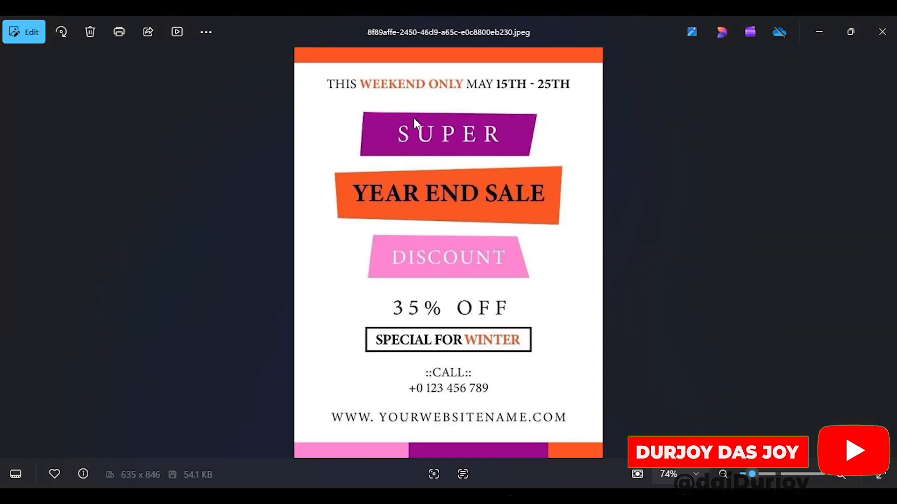
{"action": "key", "text": "alt+Tab"}
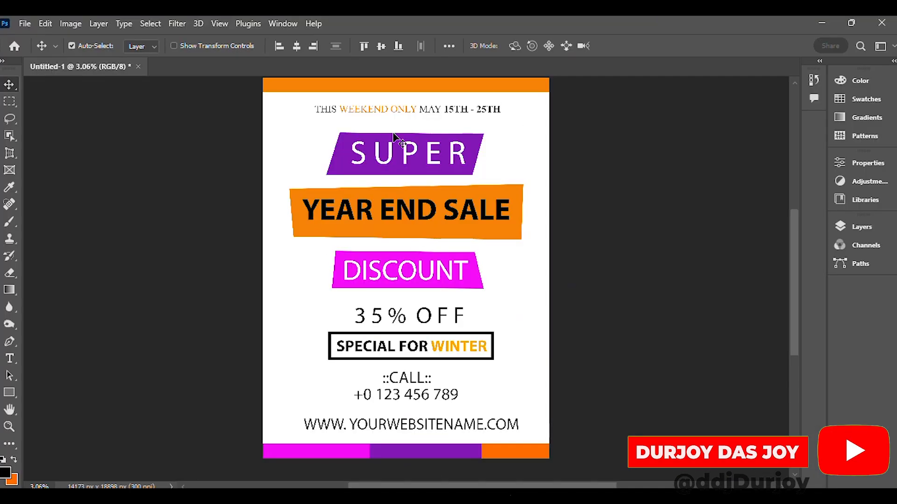
{"action": "key", "text": "alt+Tab"}
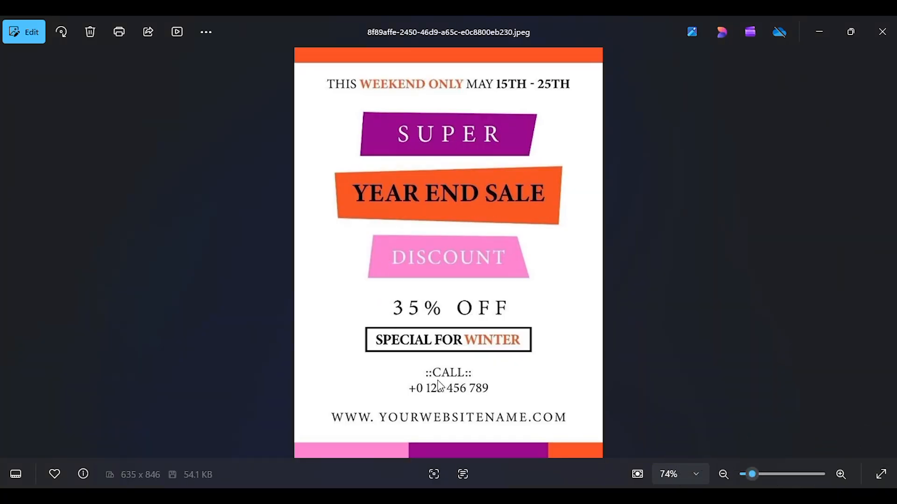
{"action": "scroll", "coordinate": [432, 208], "scroll_direction": "up", "scroll_amount": 1}
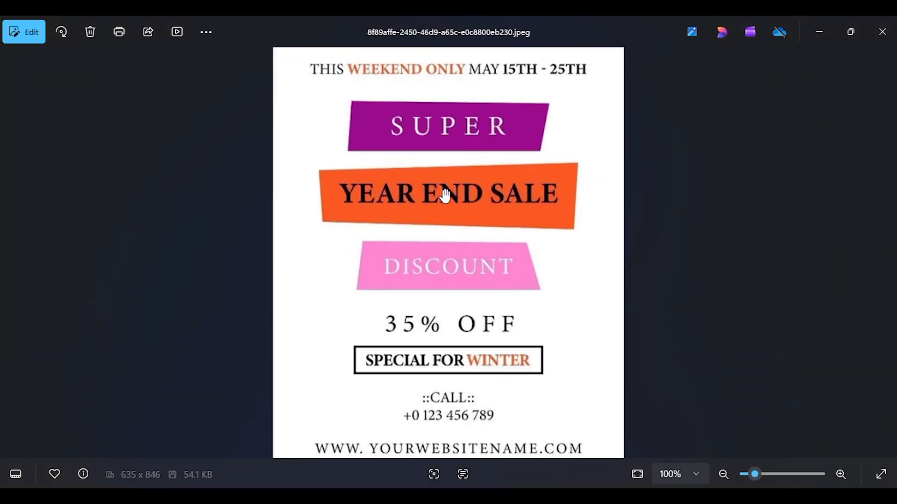
{"action": "scroll", "coordinate": [442, 190], "scroll_direction": "down", "scroll_amount": 1}
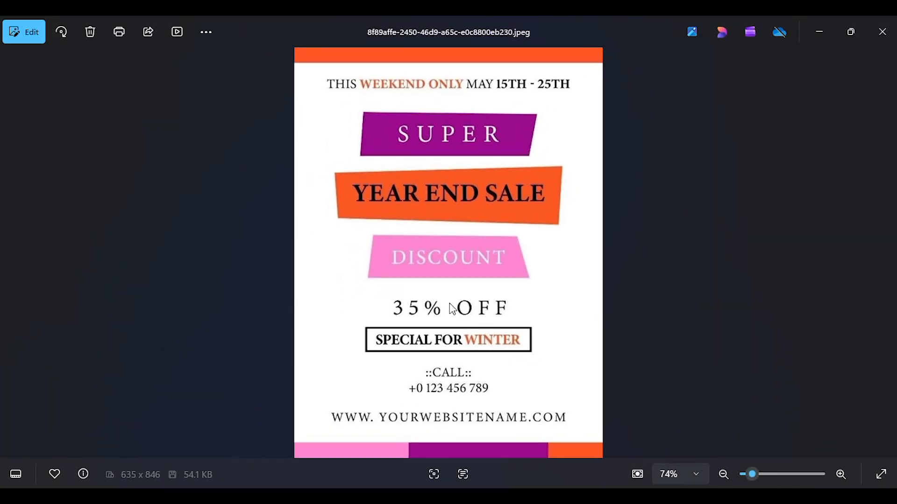